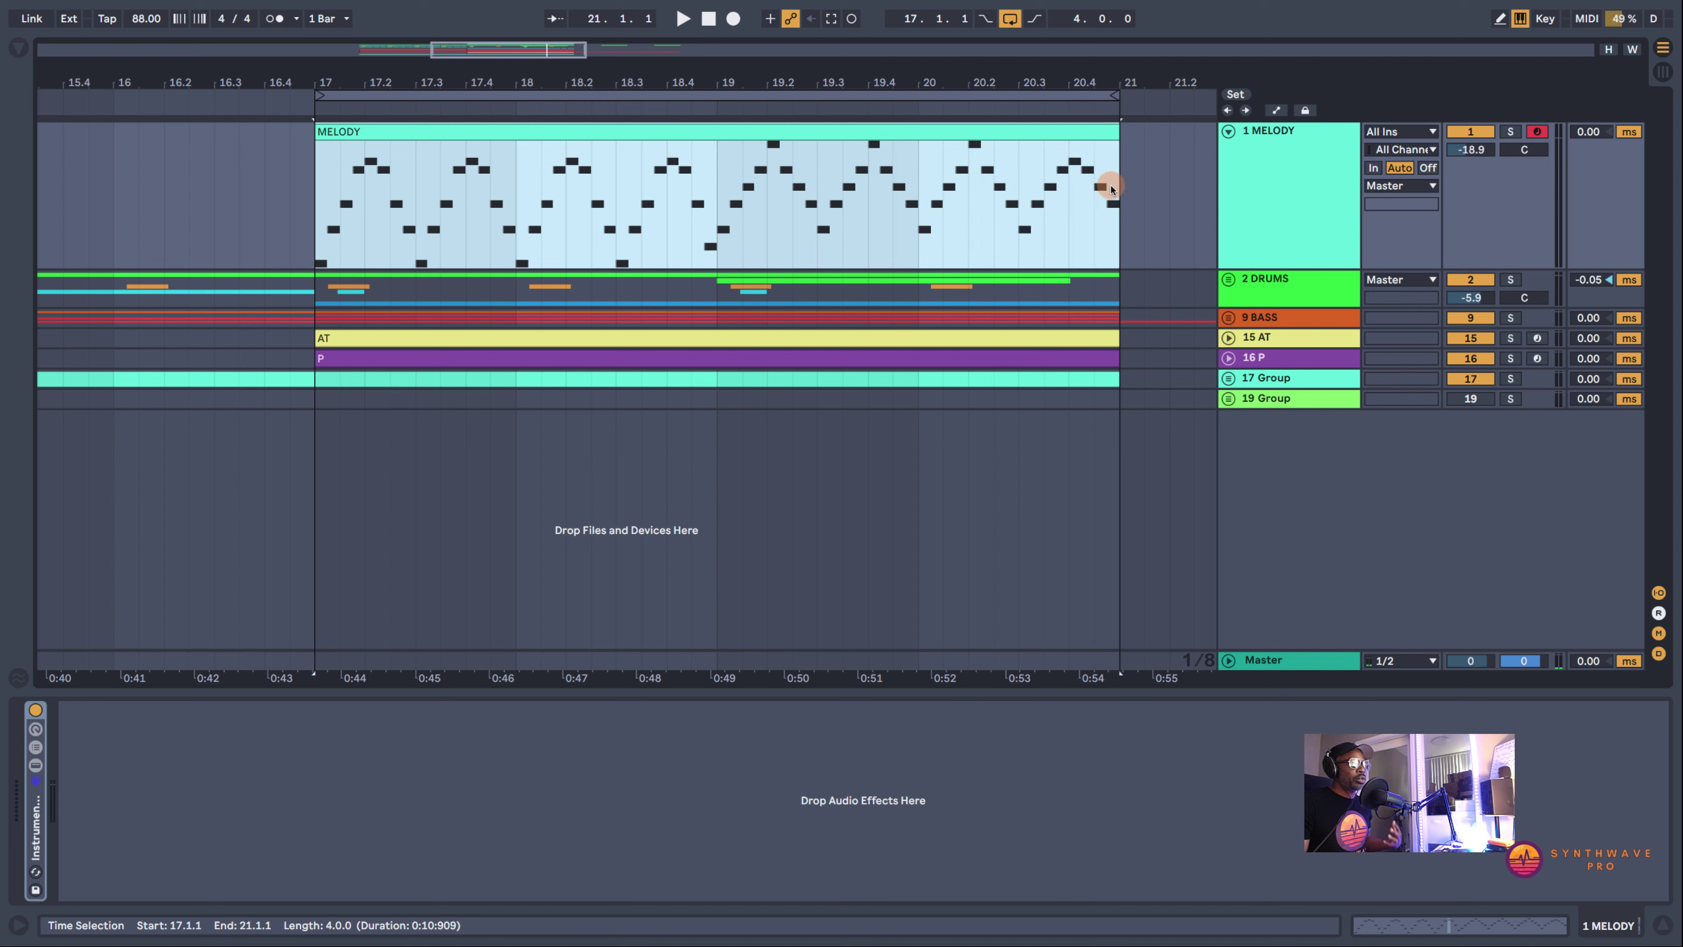
Play the looped section from bar 17 to bar 21 with all tracks audible
click(752, 97)
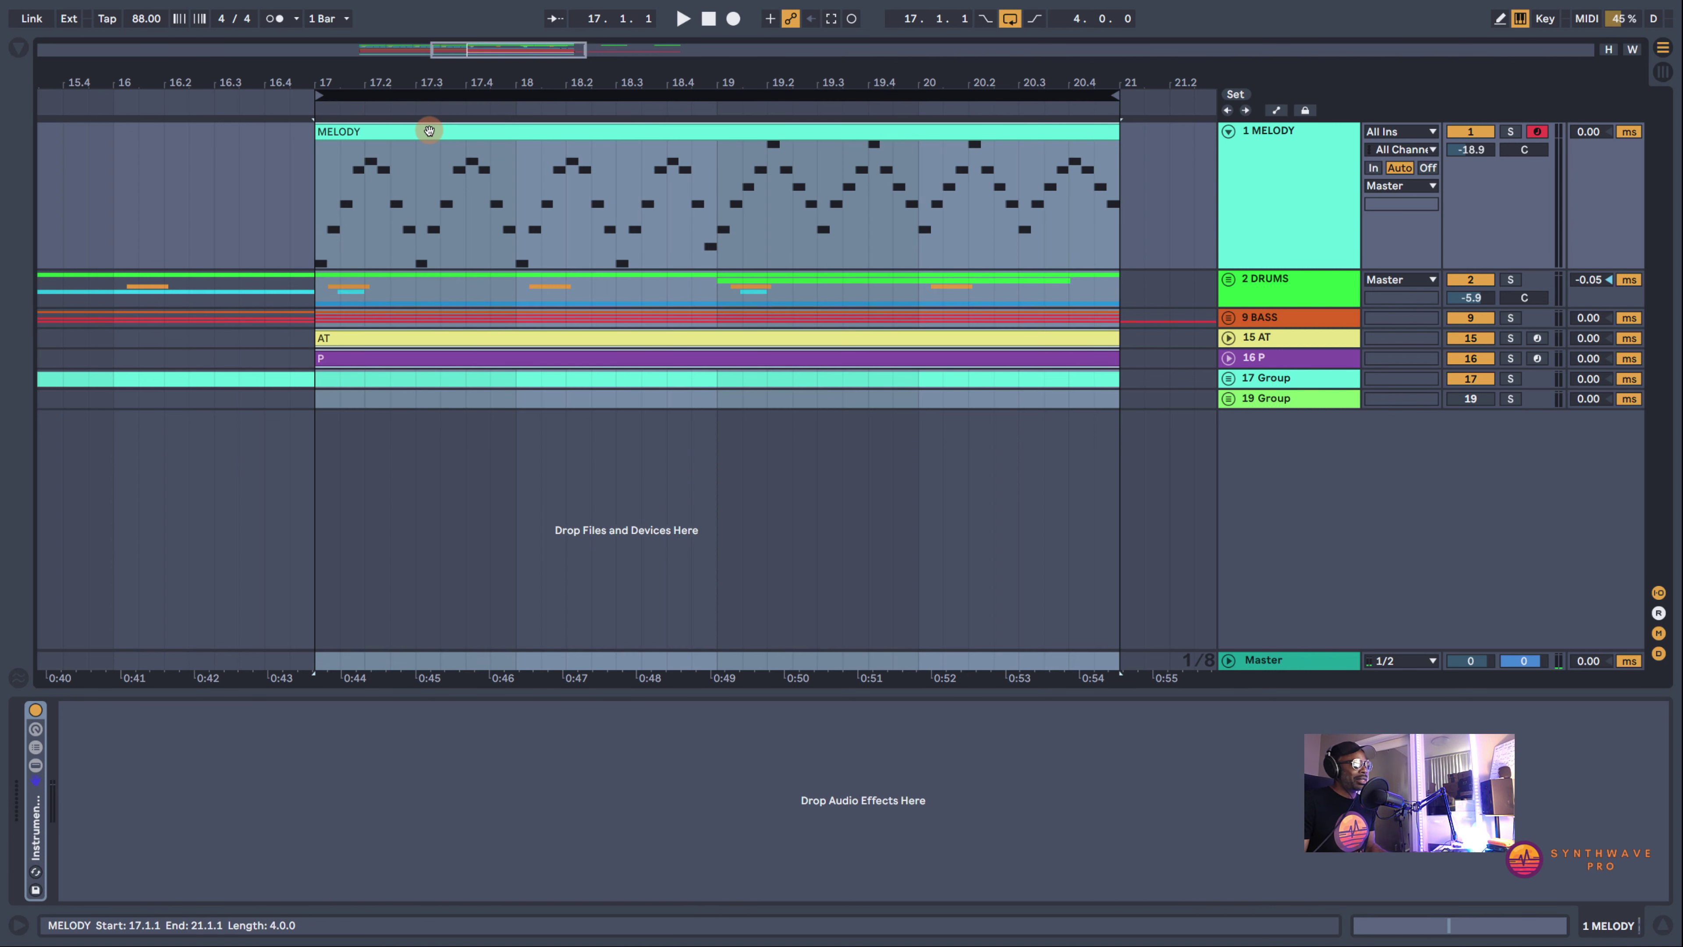
key(space)
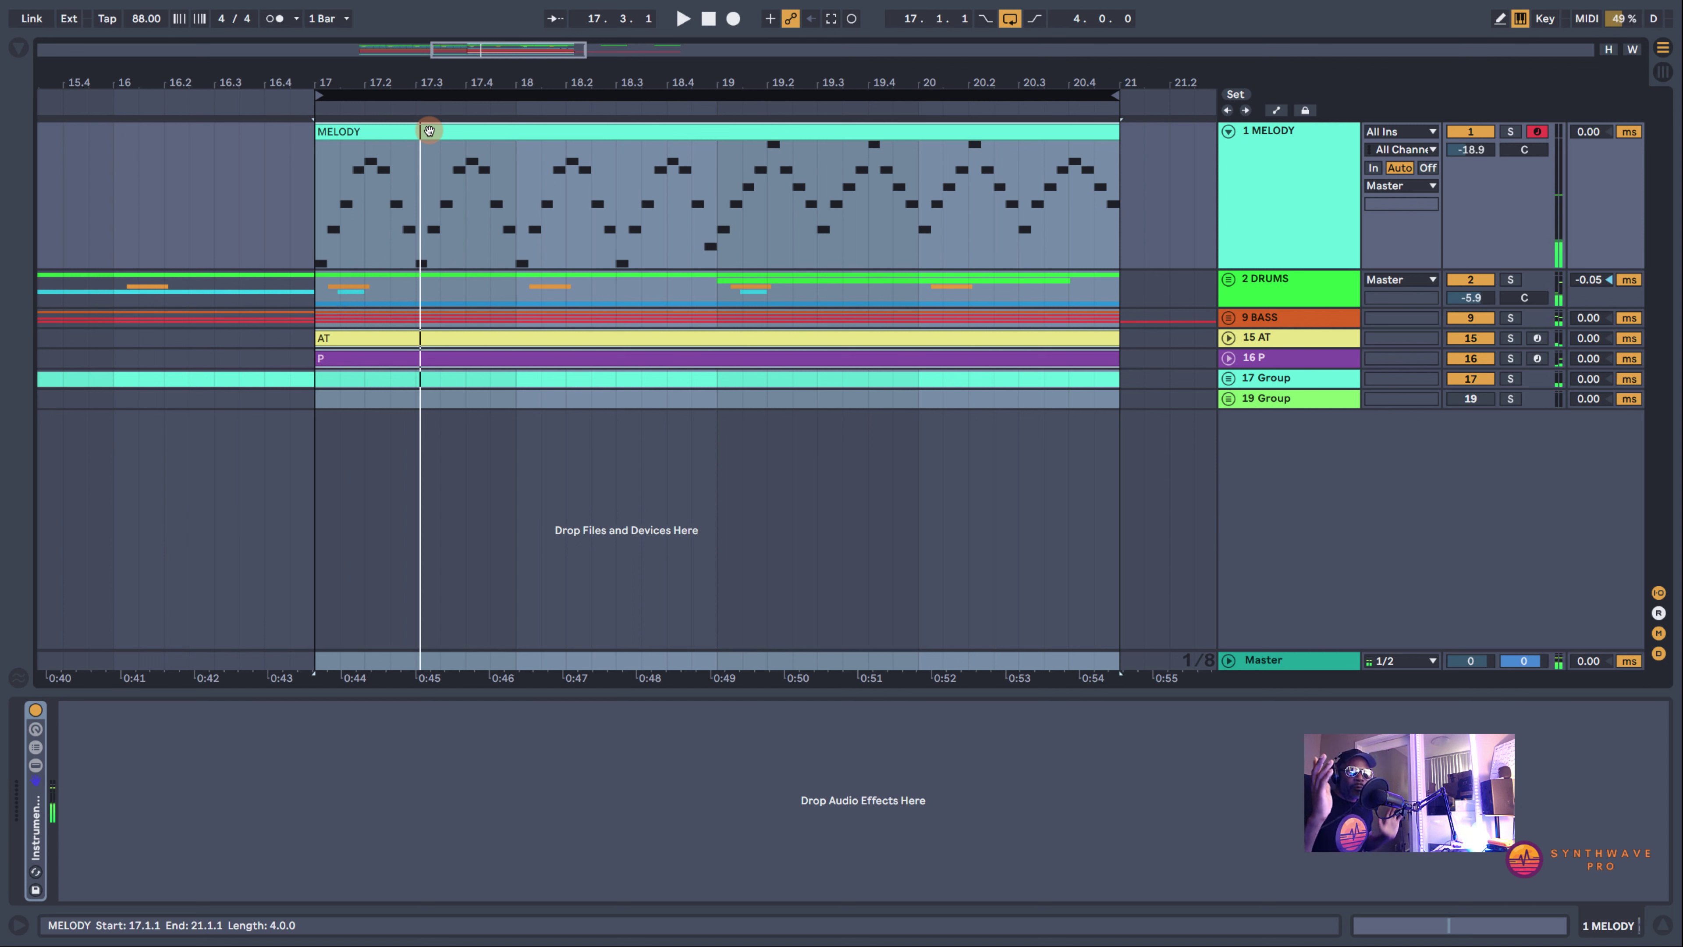
Solo the MELODY track and play its clip from bar 17
click(1279, 153)
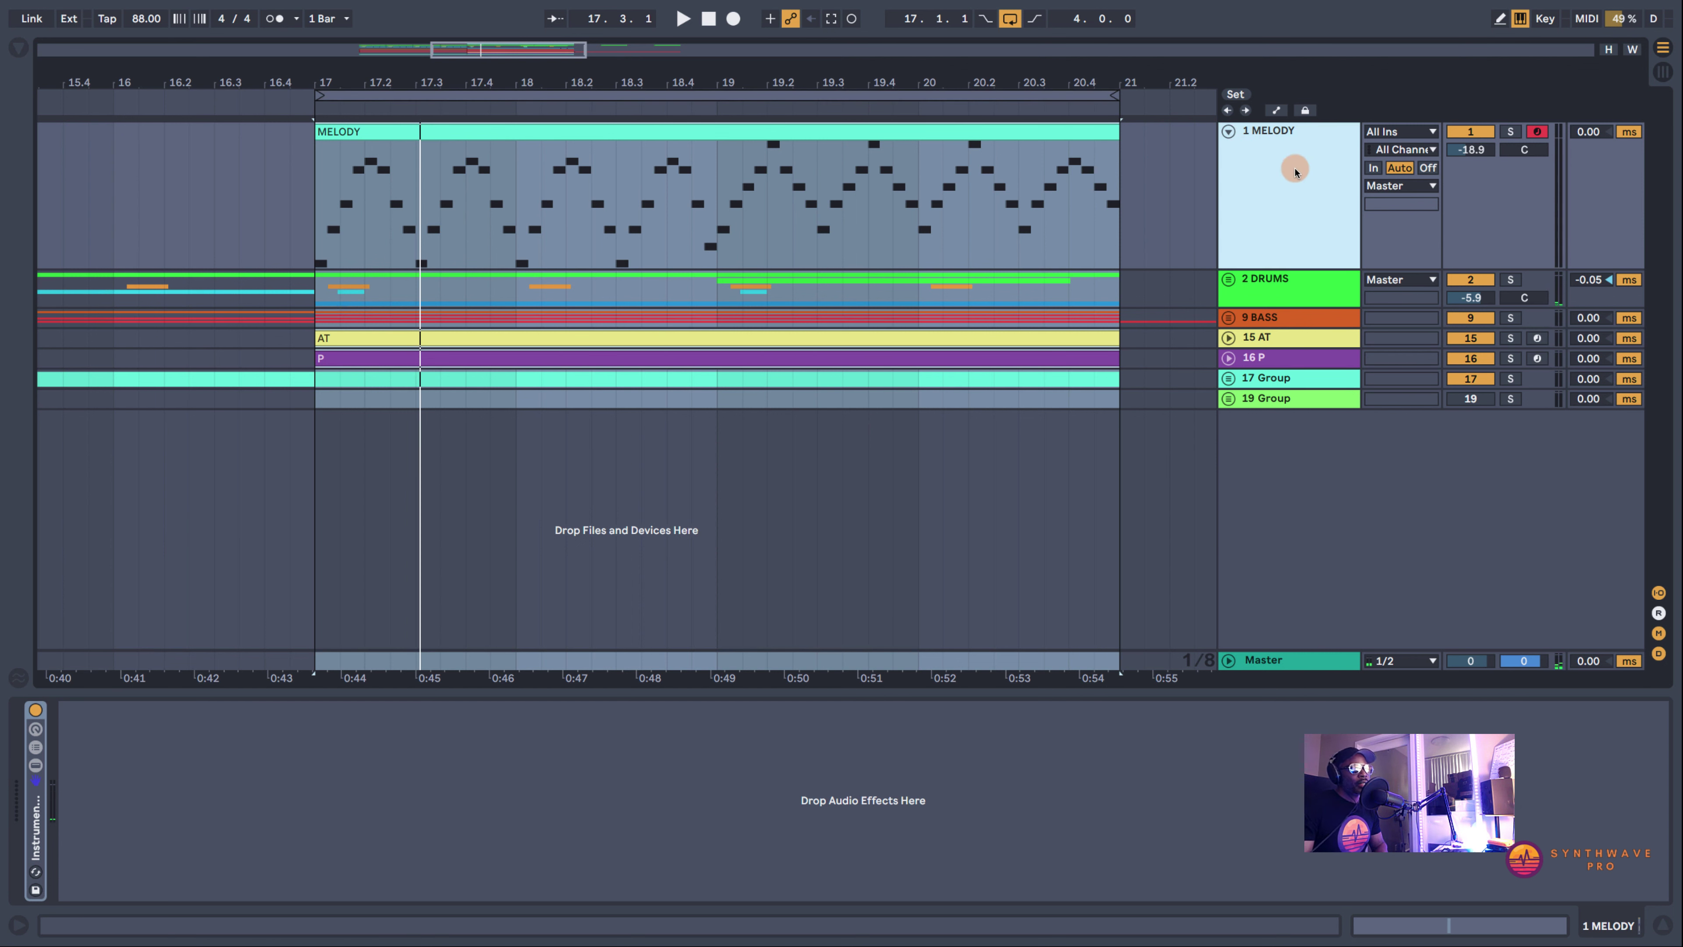
click(1509, 131)
click(662, 163)
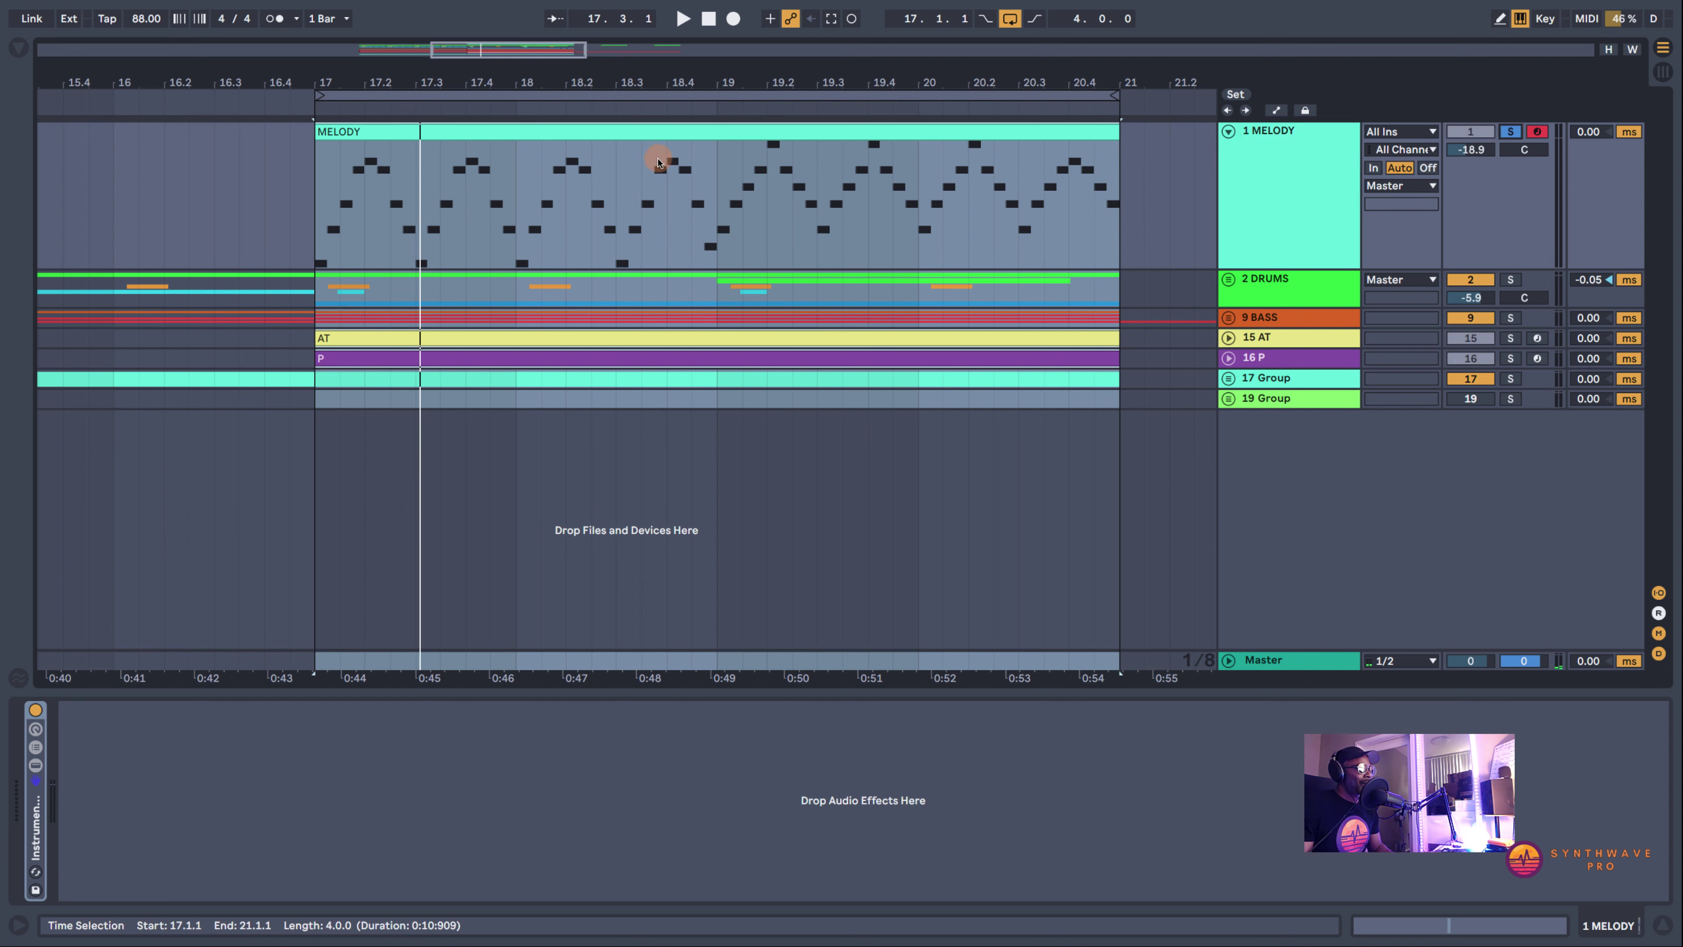
click(666, 136)
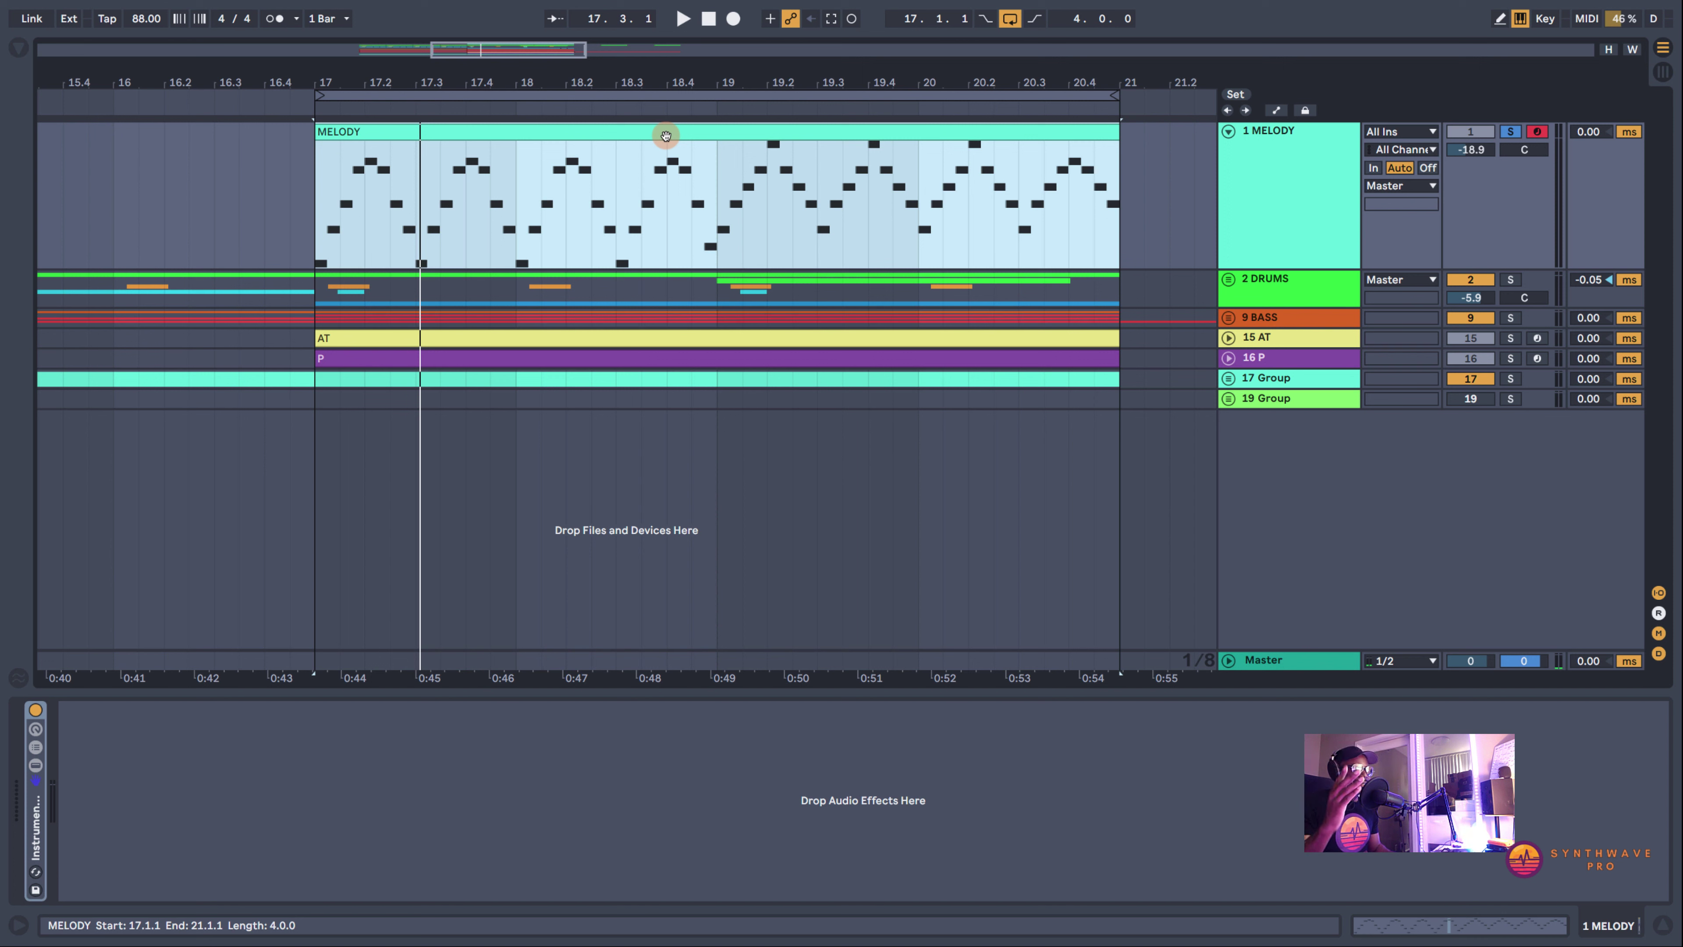
key(space)
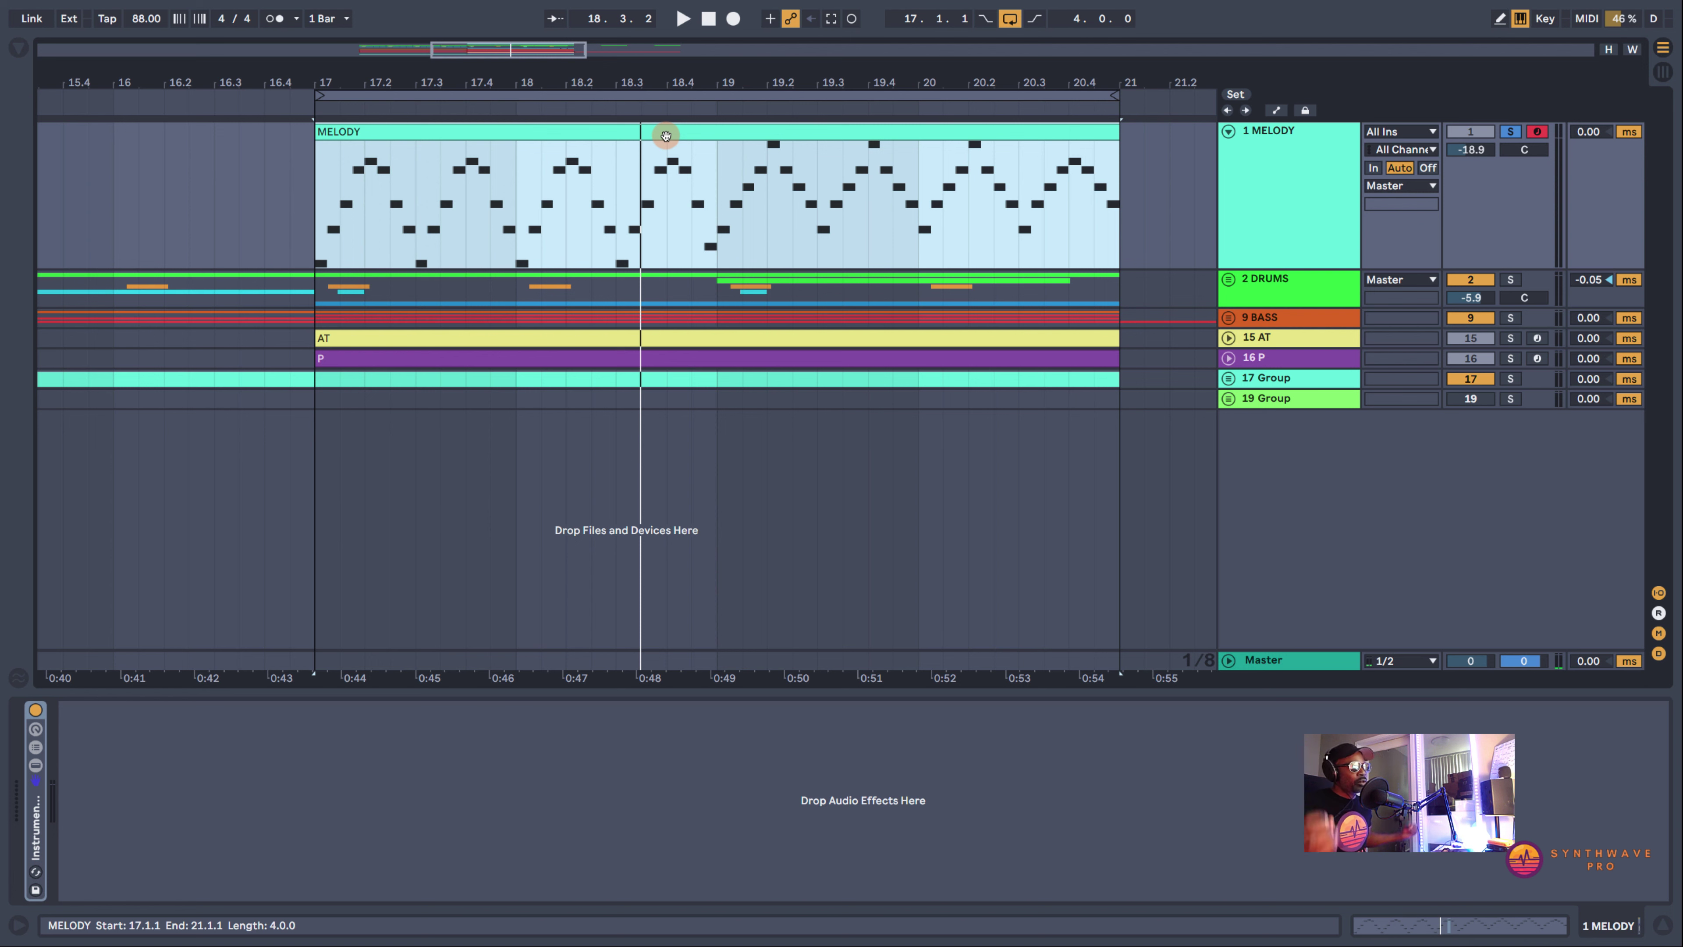
Add the Delay audio effect to the MELODY track
click(18, 47)
drag(192, 253, 176, 795)
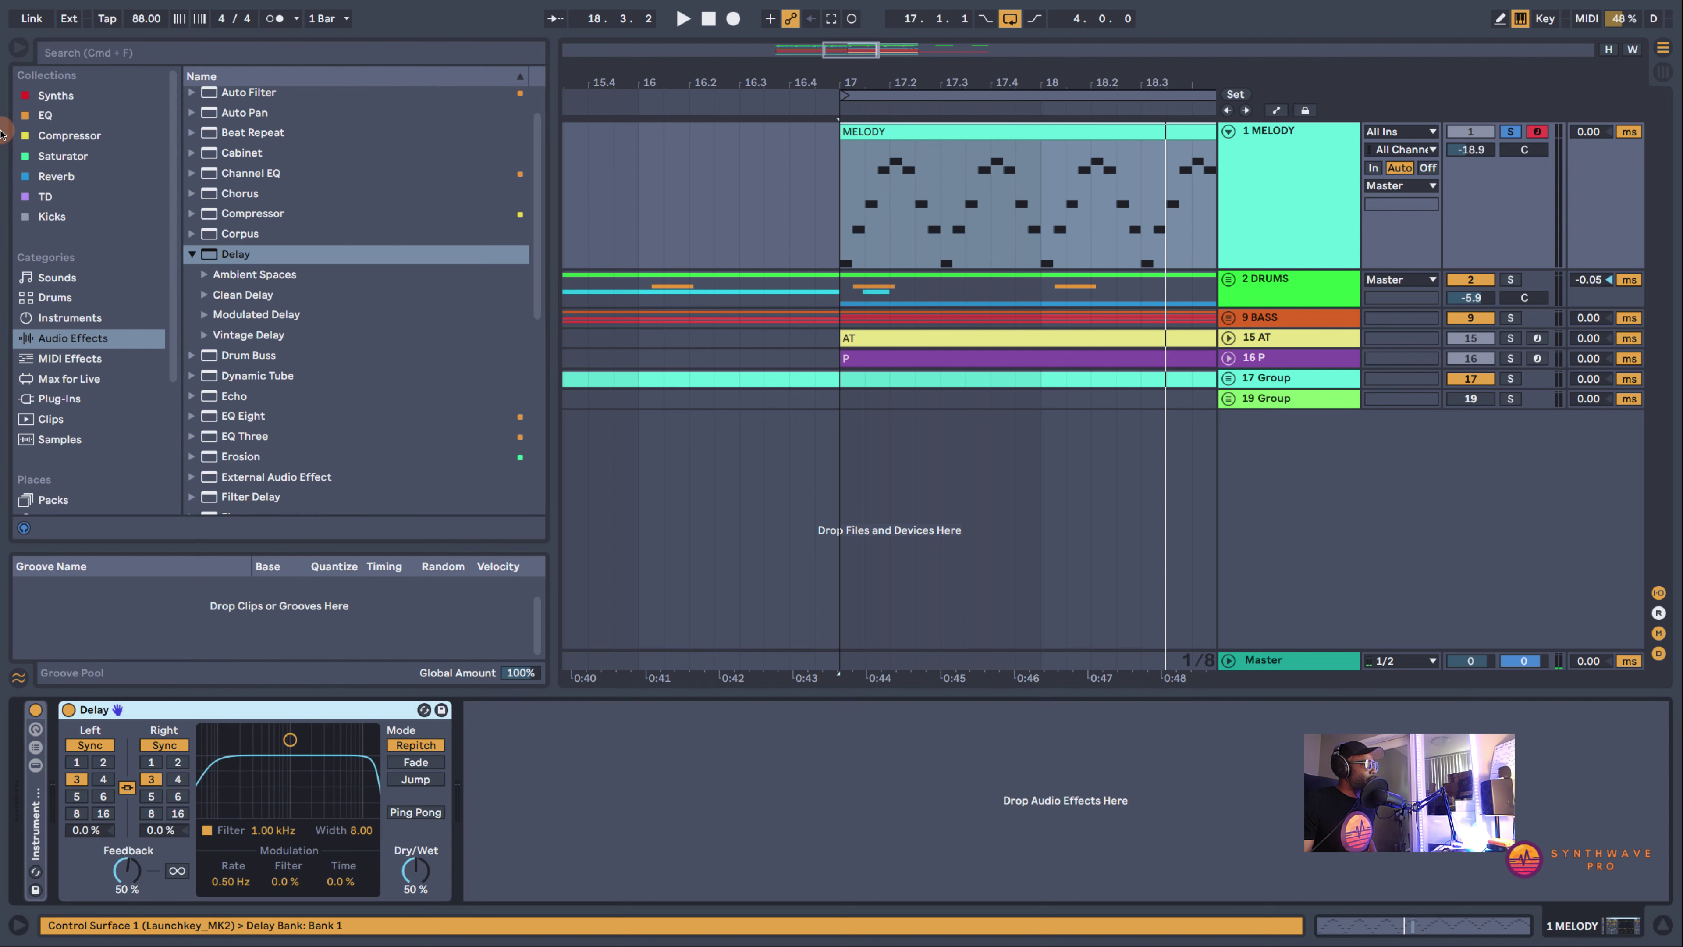
click(18, 47)
Set the MELODY Delay to 23% Dry/Wet and 14% Feedback, with unlinked times of 2 on the left and 4 on the right
drag(429, 861, 429, 892)
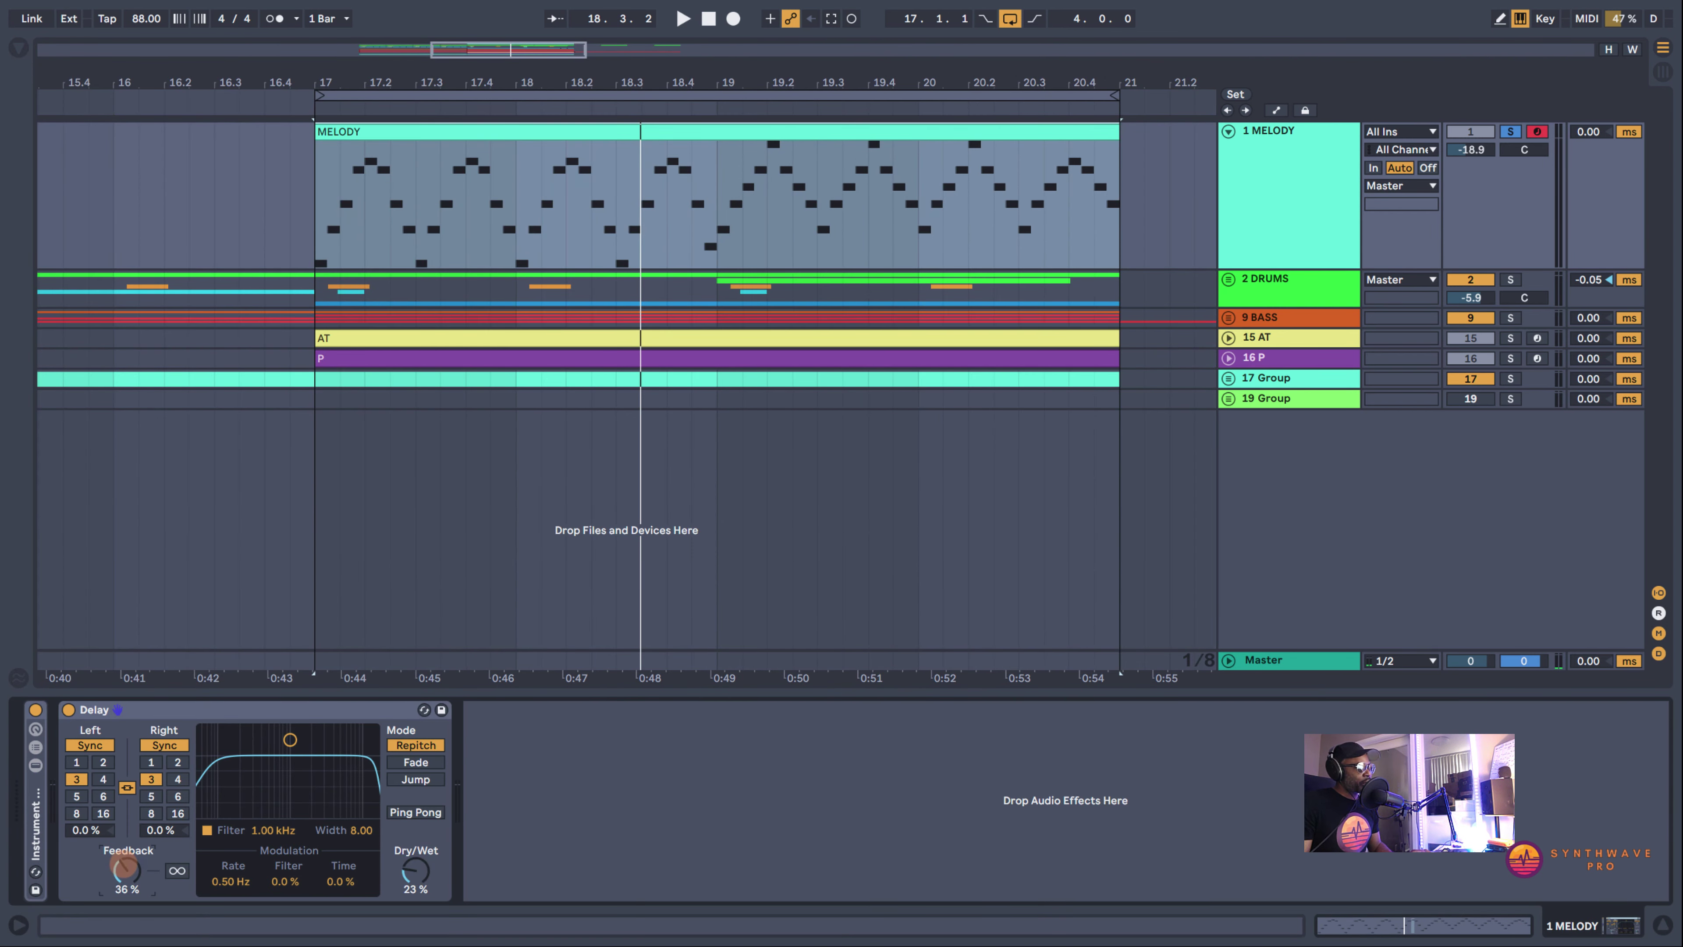
drag(123, 865, 123, 873)
click(102, 761)
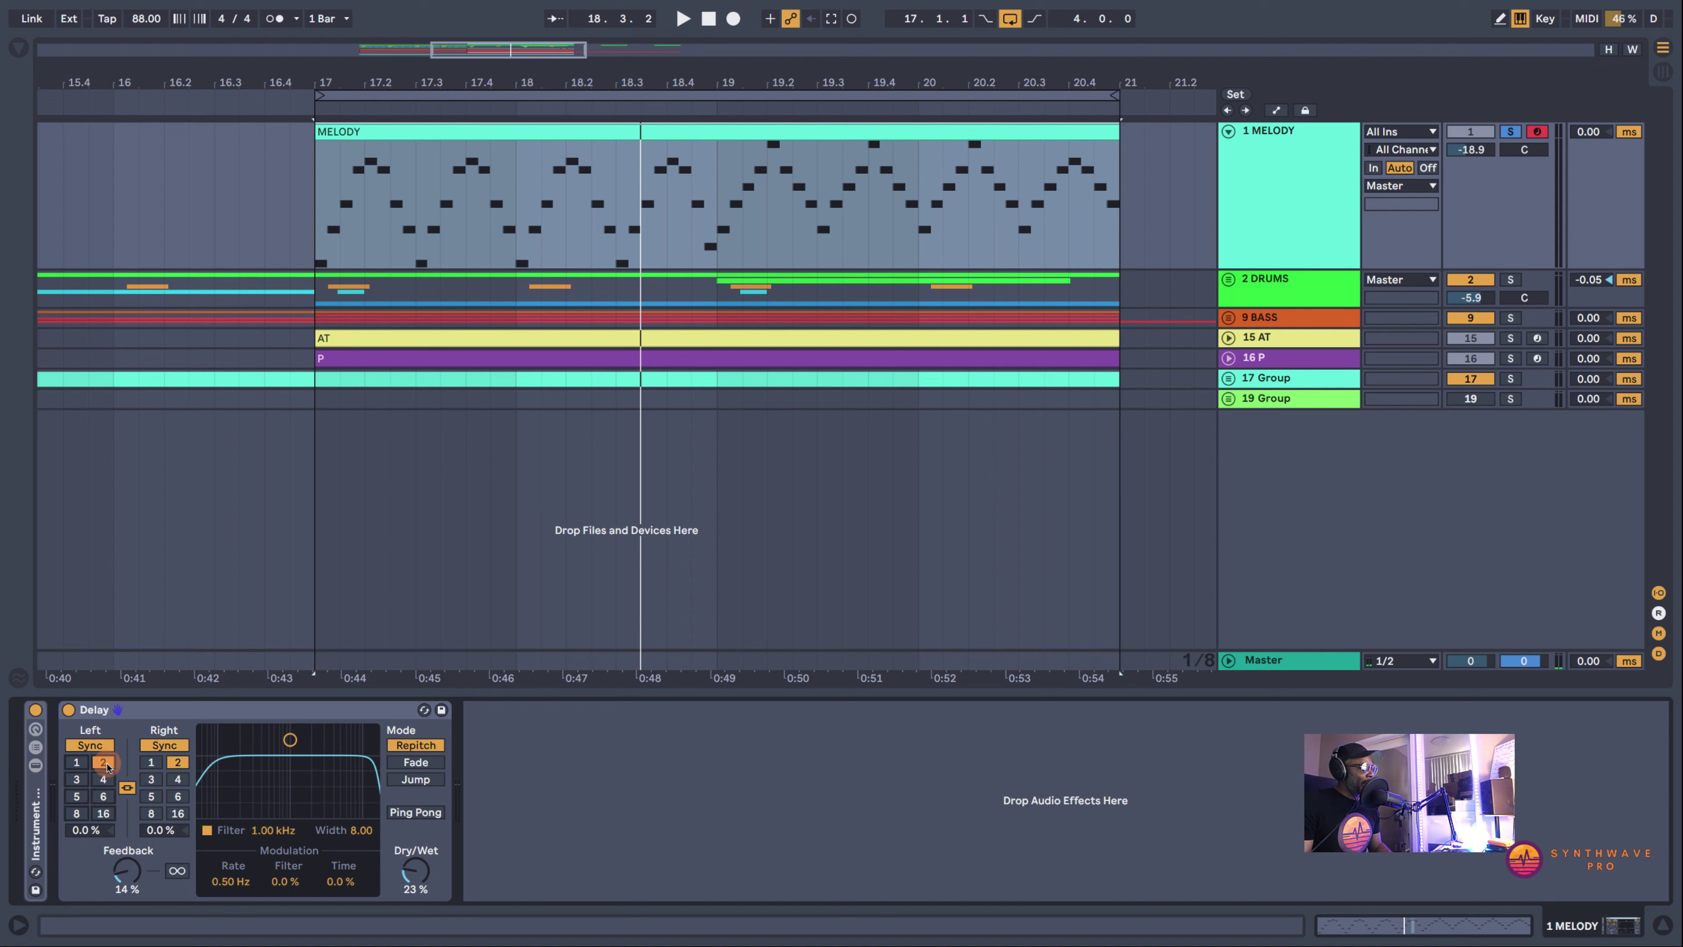
click(127, 787)
click(178, 779)
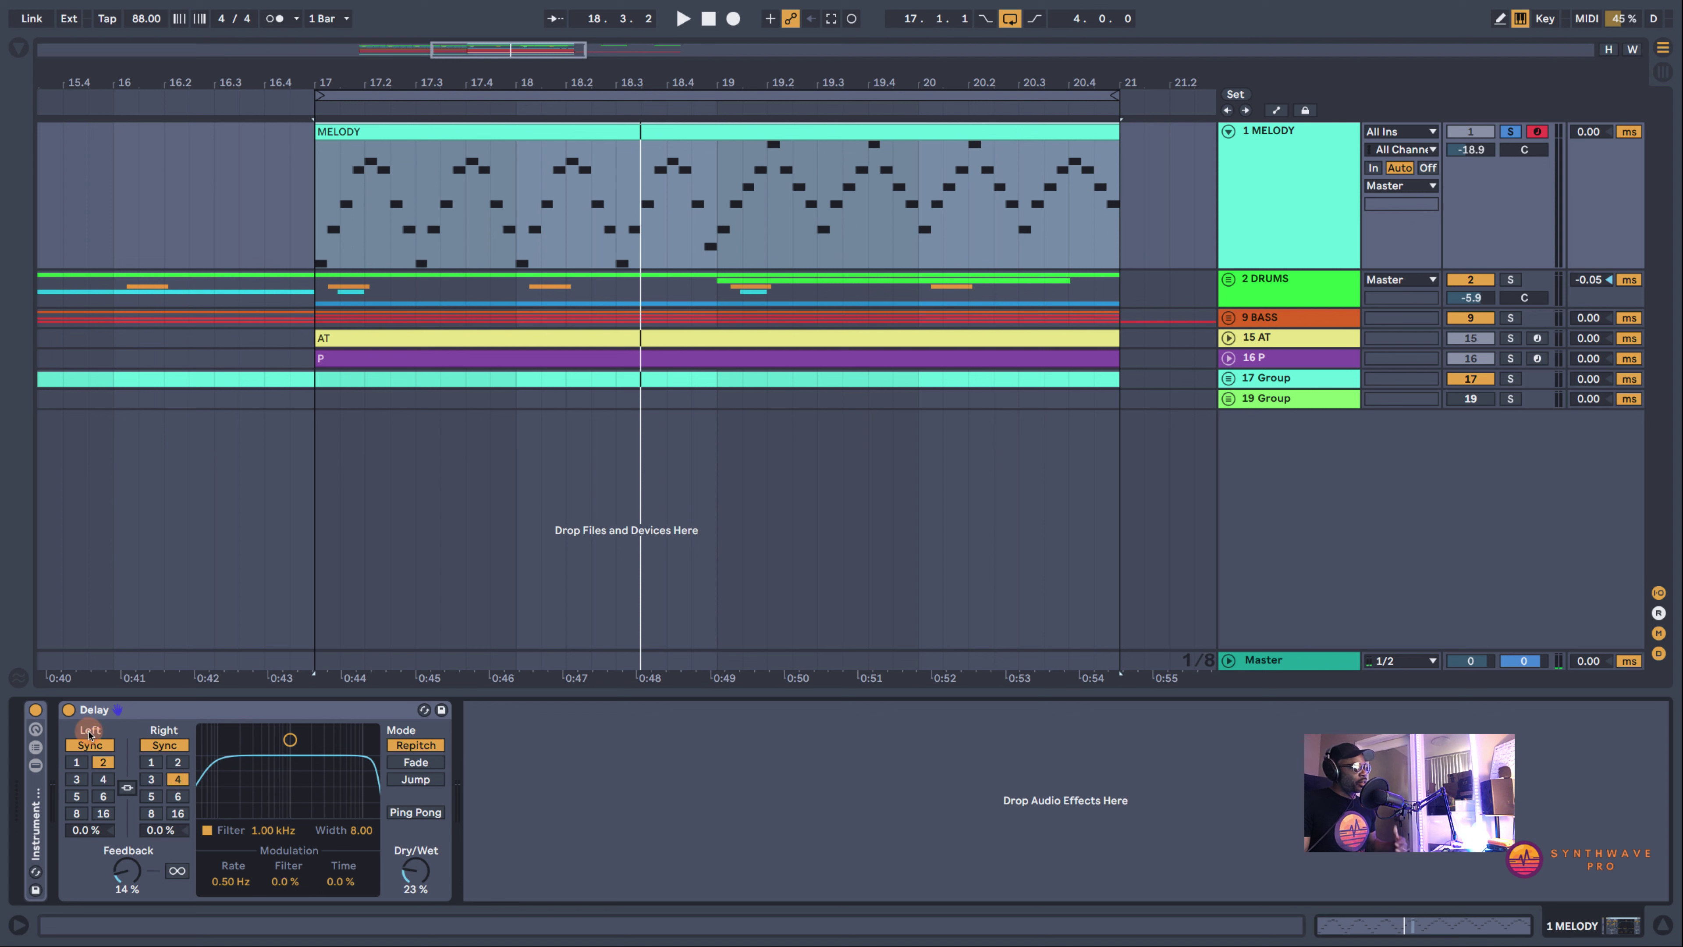
Play the MELODY clip with the Delay on and raise its Dry/Wet to 36%
click(338, 131)
key(space)
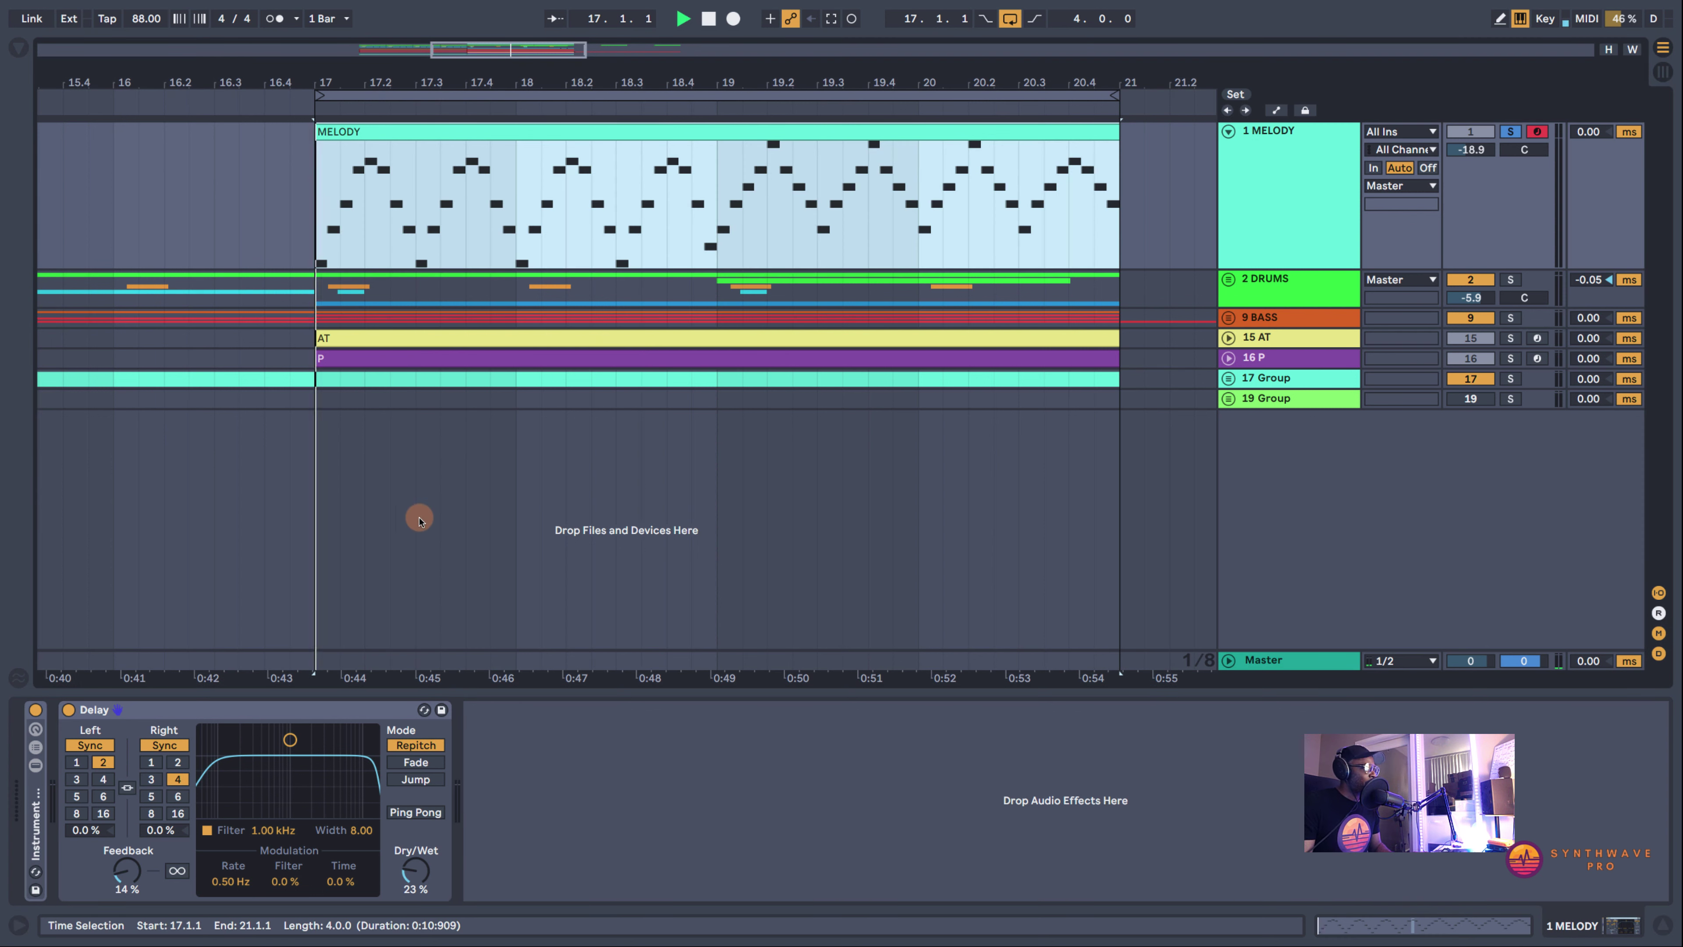
drag(415, 874, 415, 864)
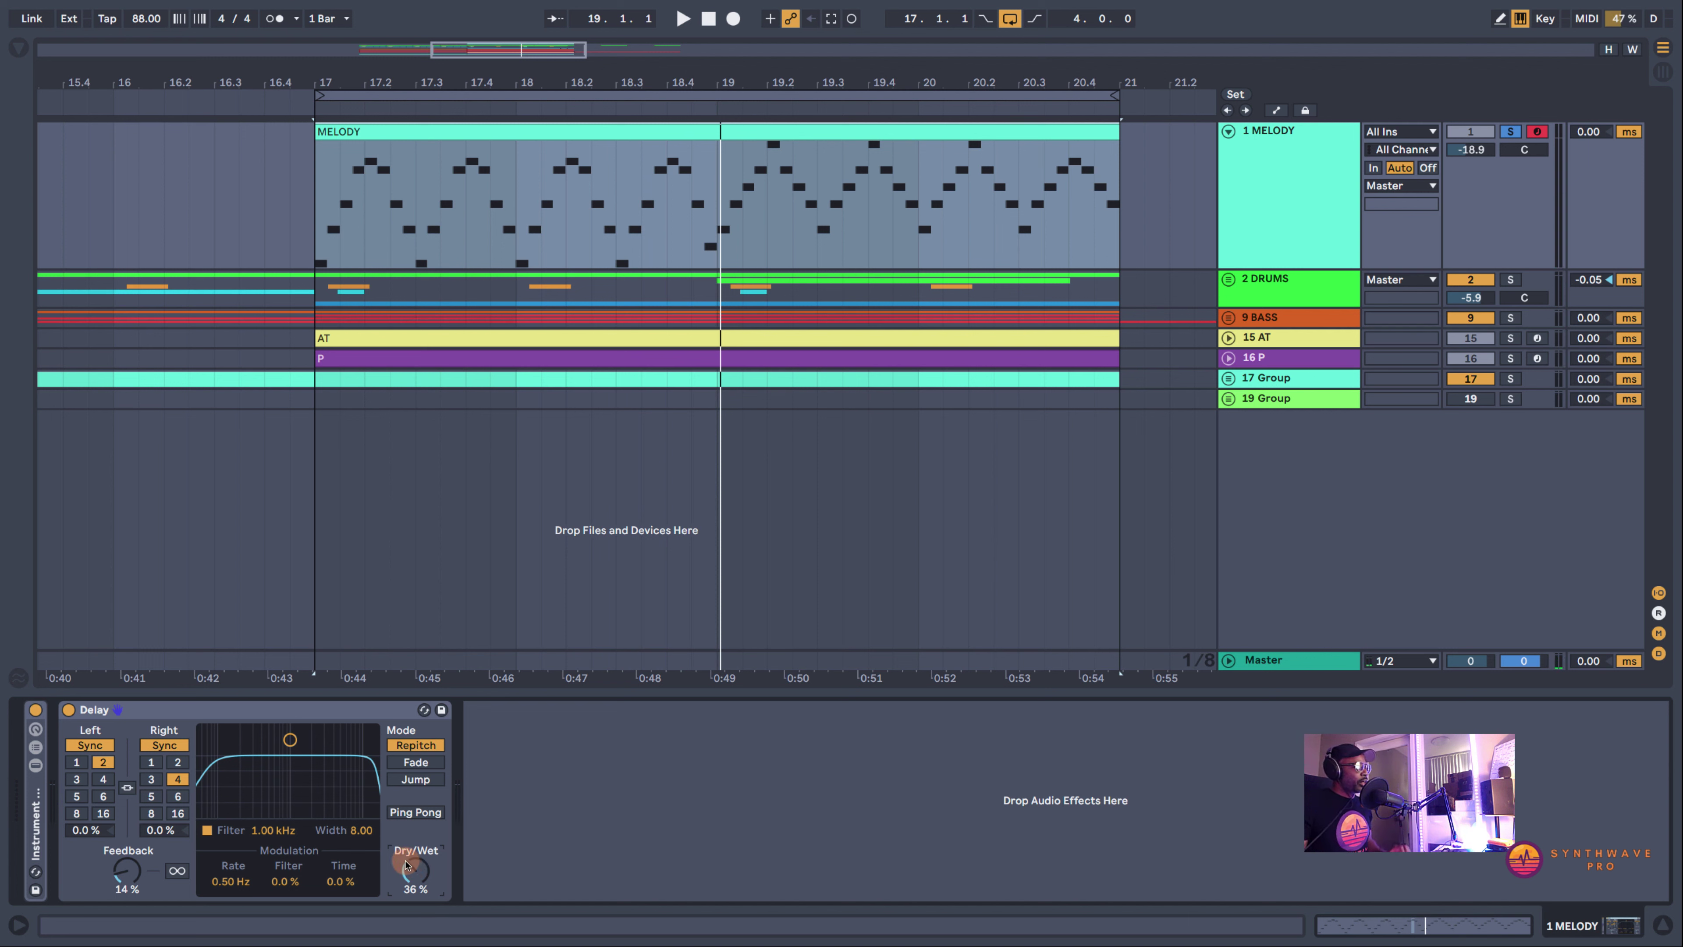
Delete the Delay device from the MELODY track
click(345, 711)
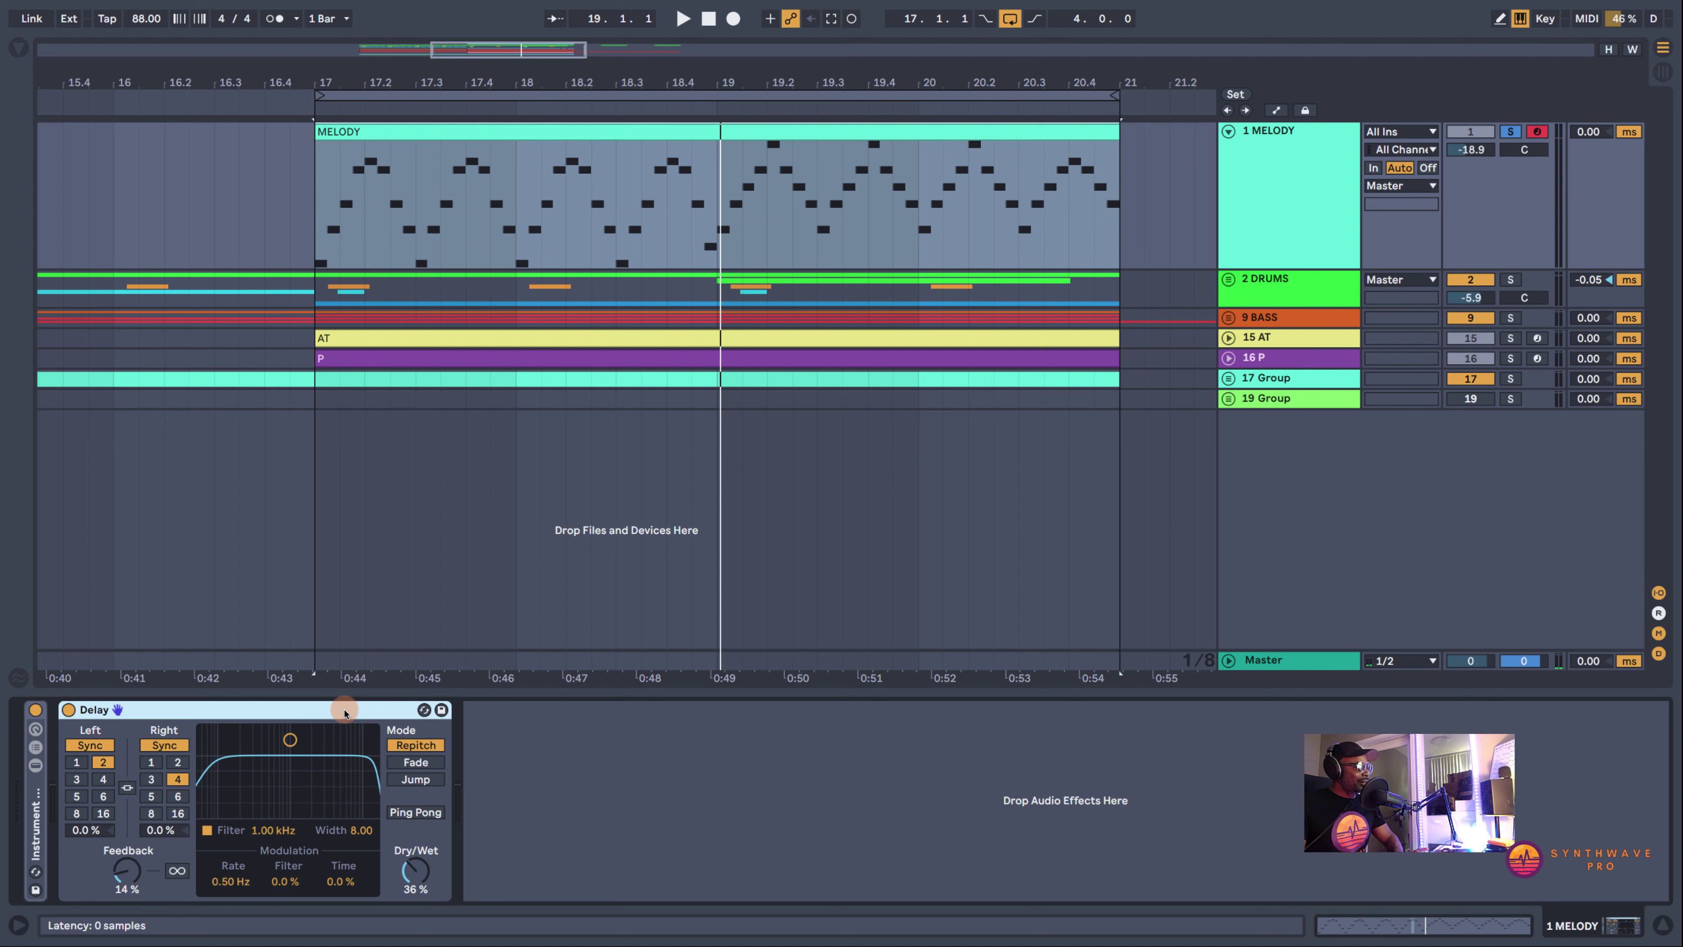
key(Delete)
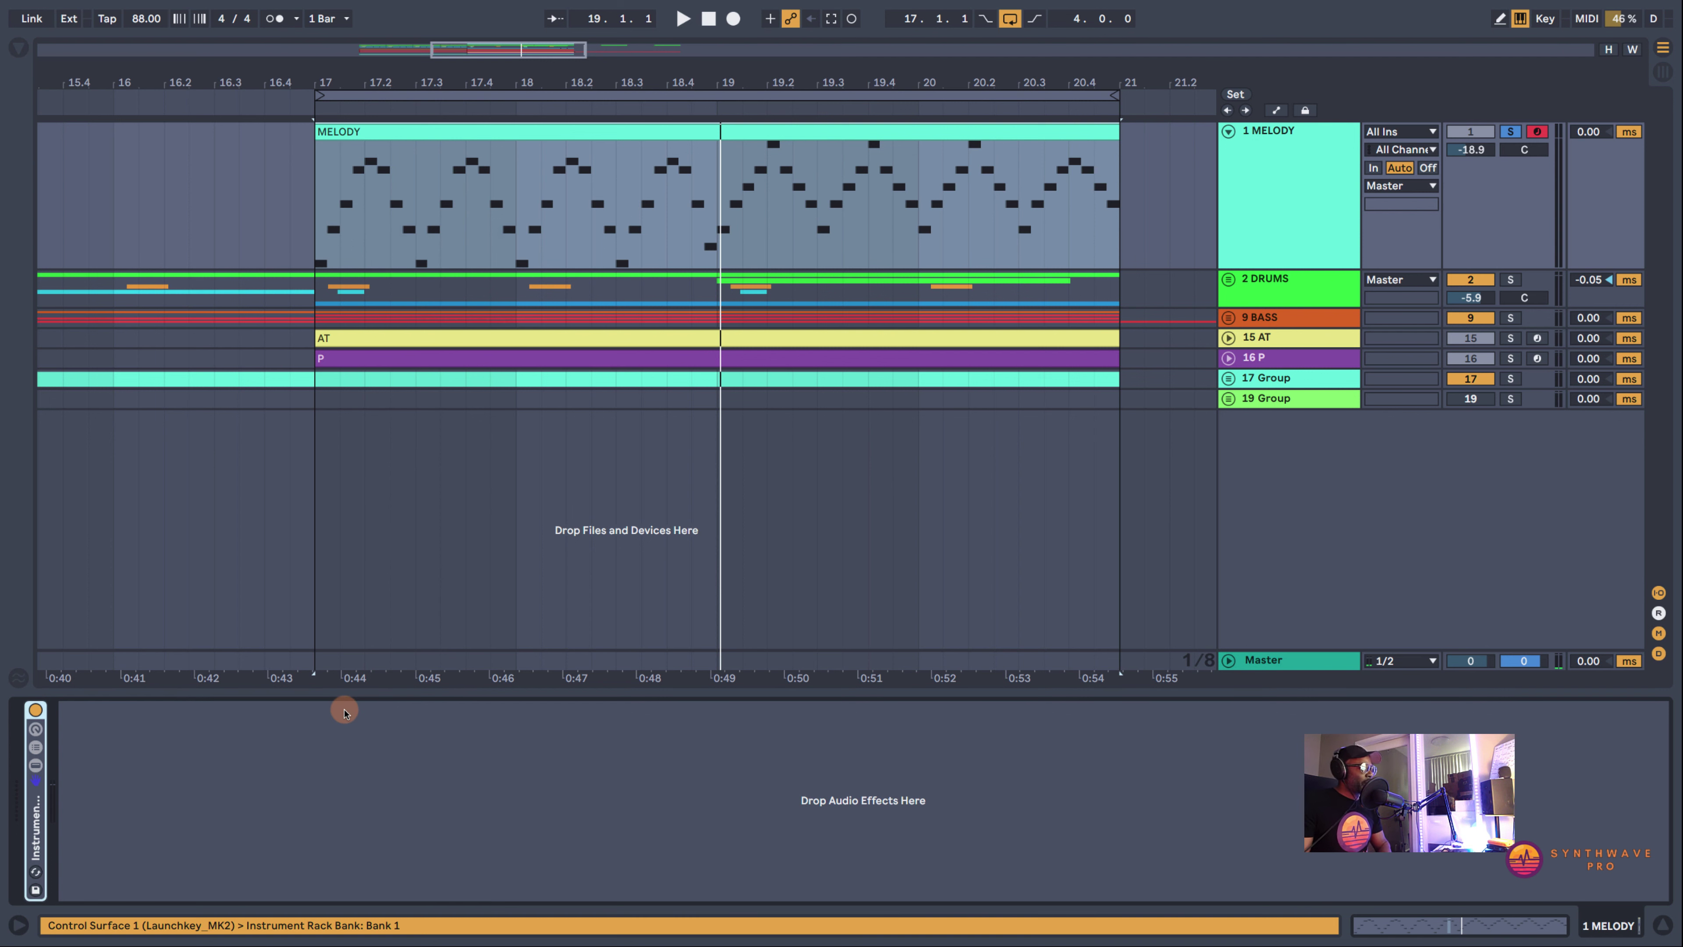
Add the Limiter audio effect to the Master track
click(1297, 661)
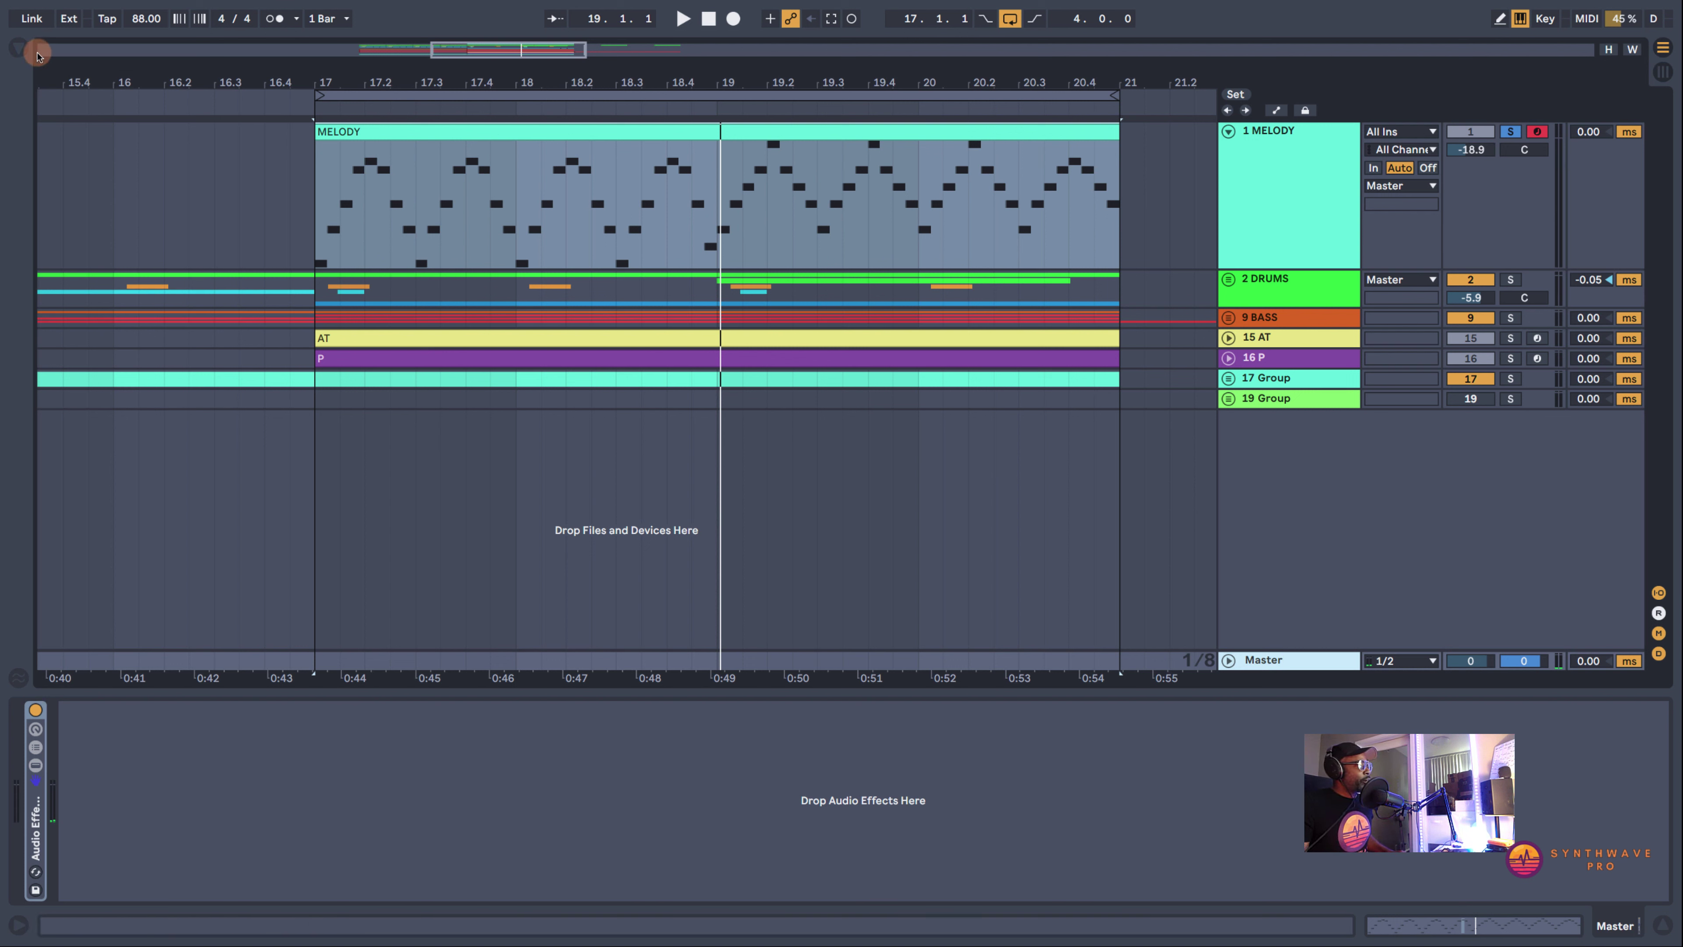
click(18, 48)
scroll(212, 361, down, 3)
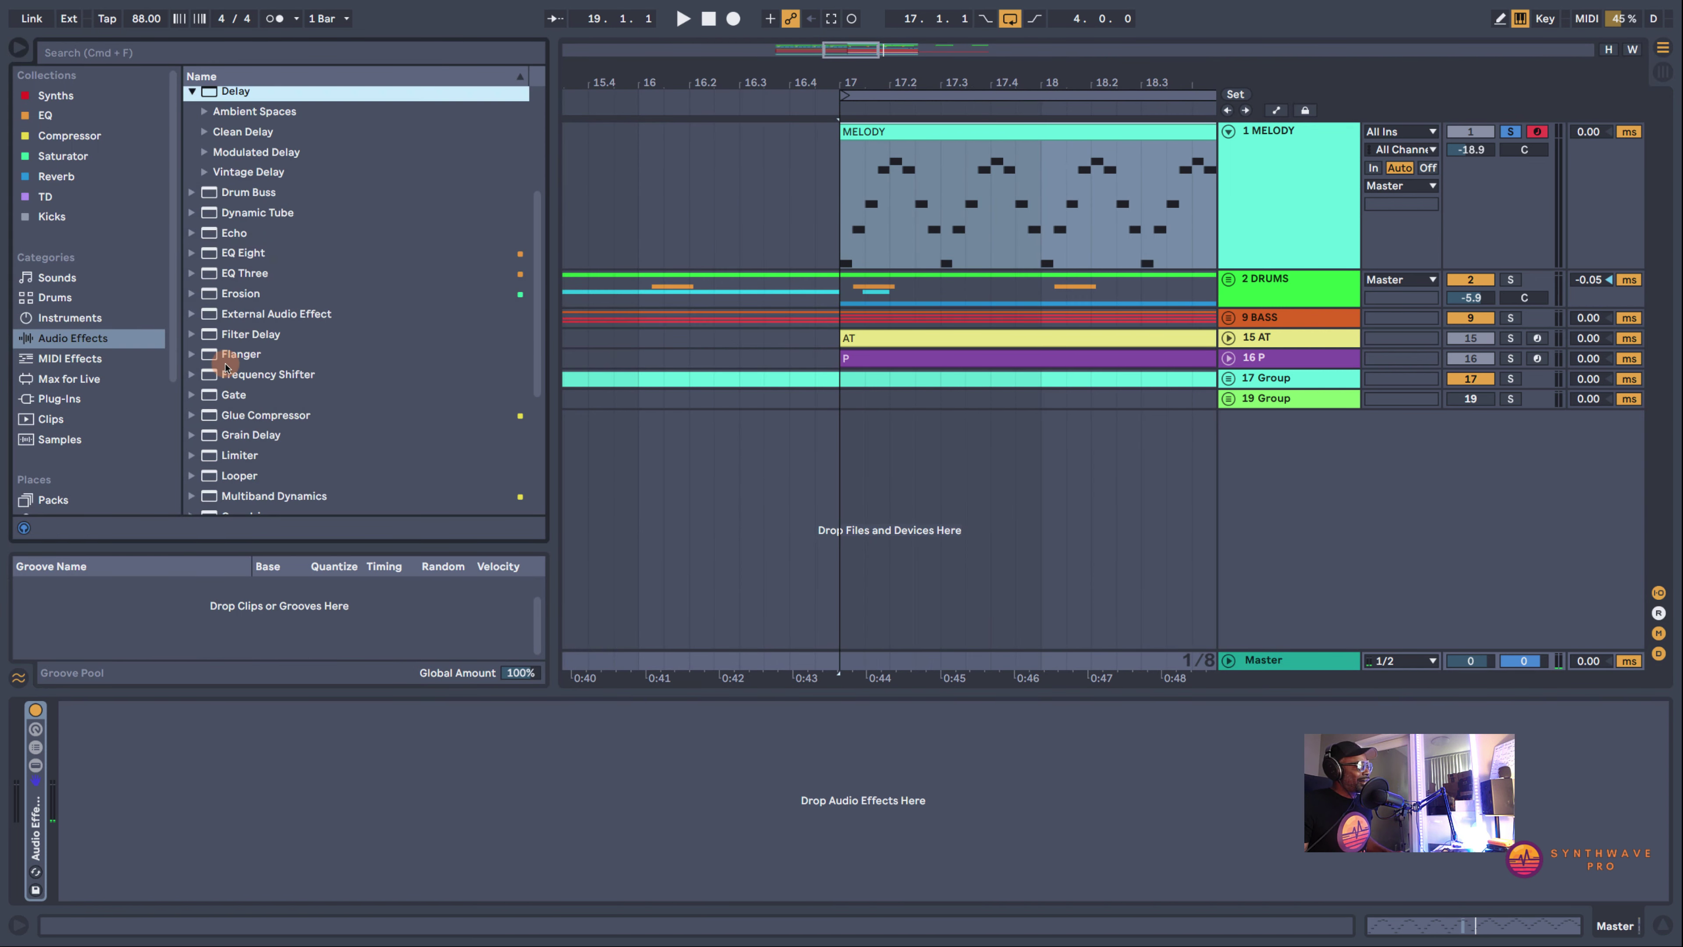
drag(236, 455, 1331, 665)
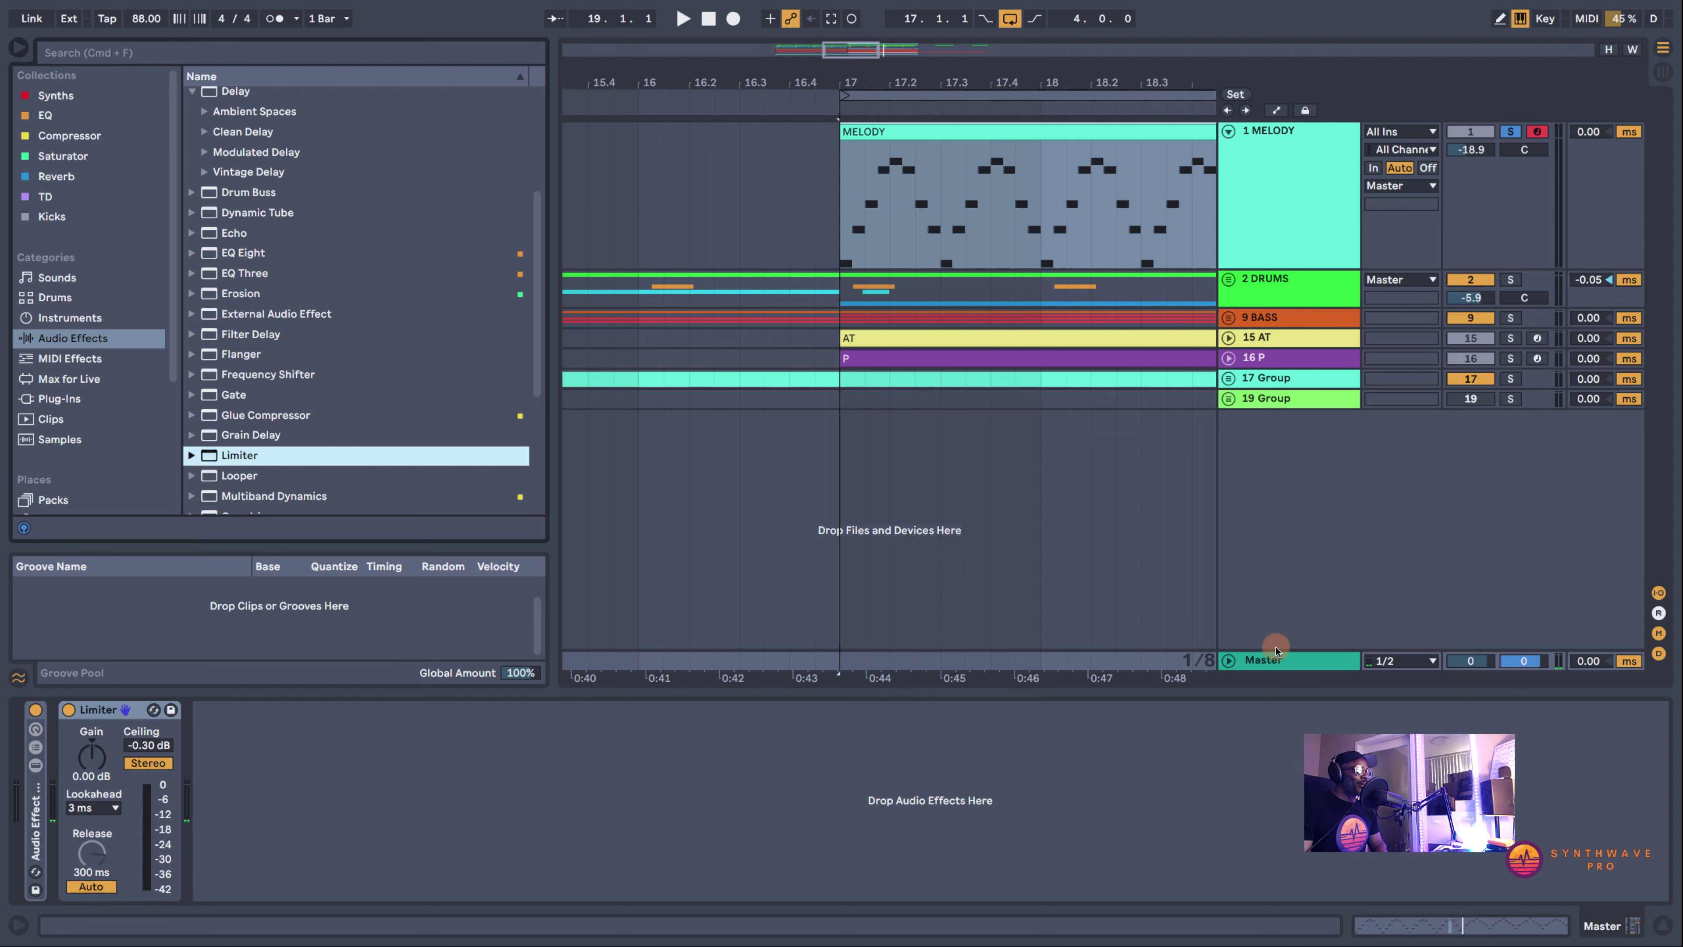
click(1278, 661)
click(101, 709)
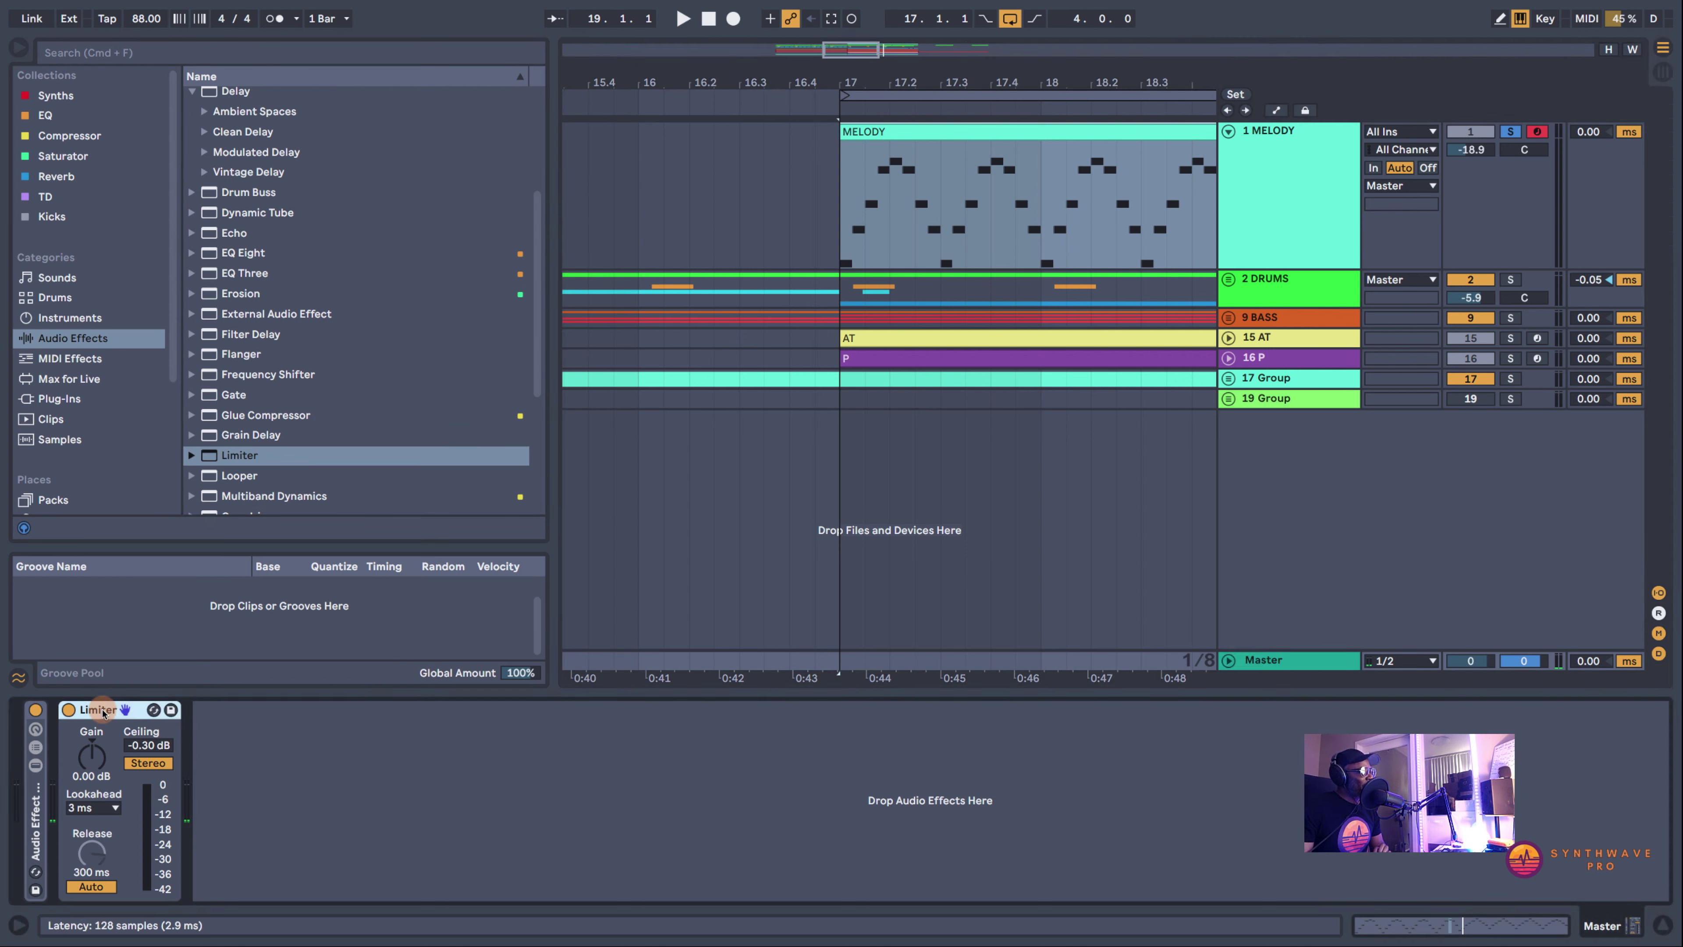
click(1302, 660)
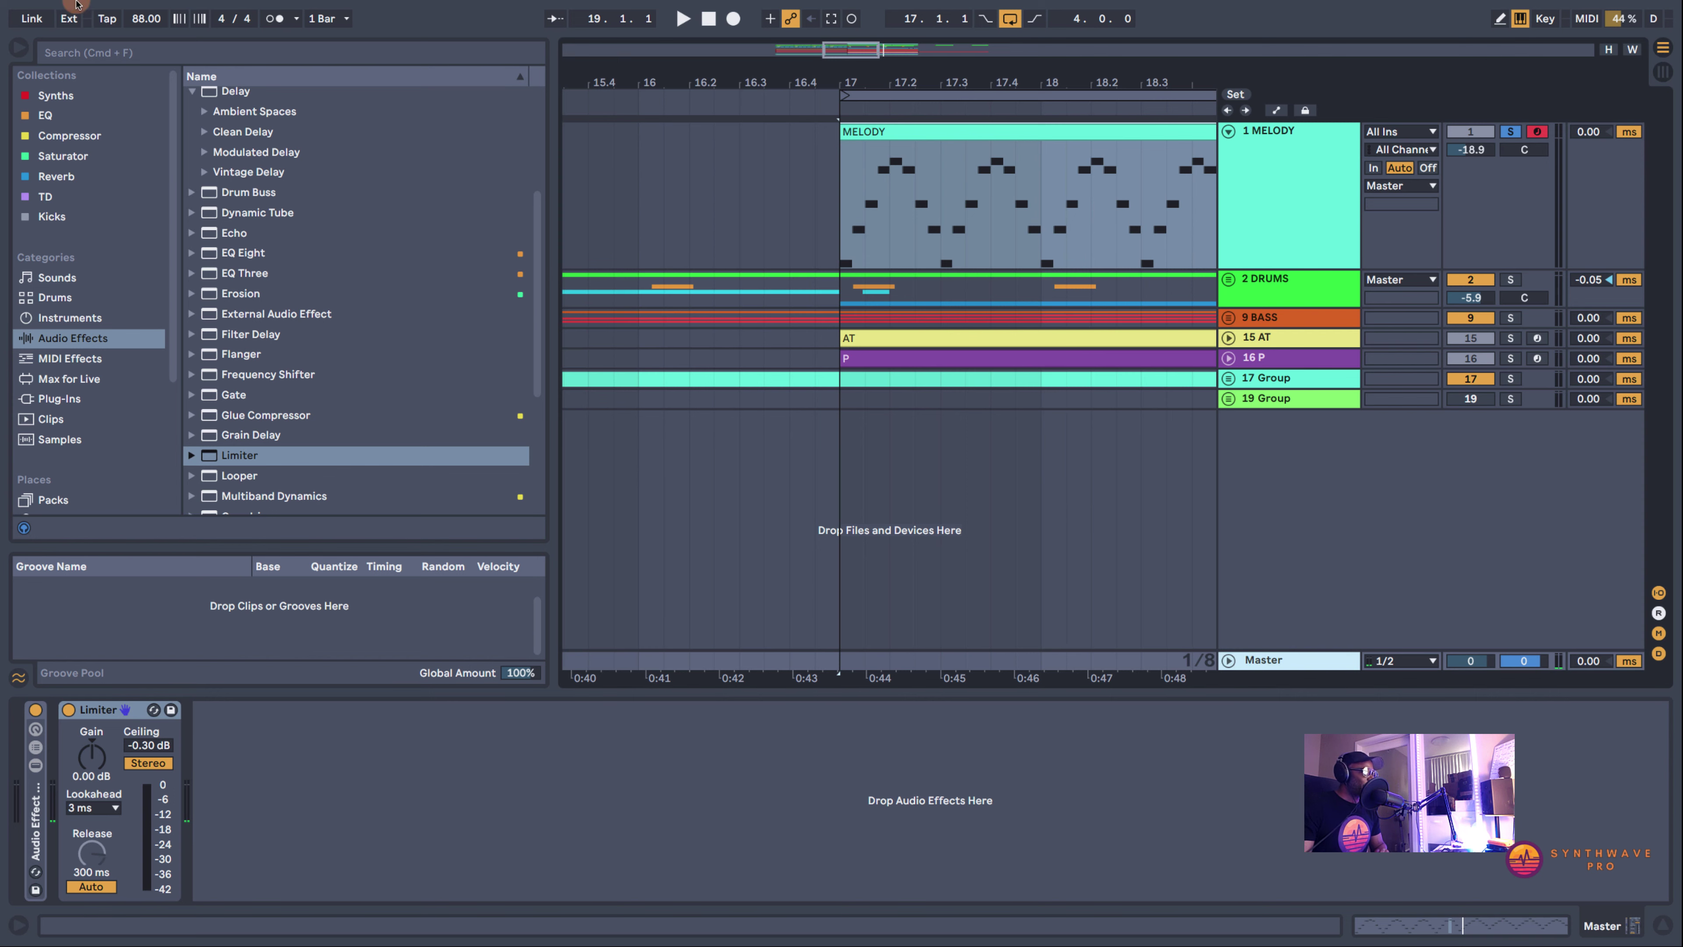
click(22, 51)
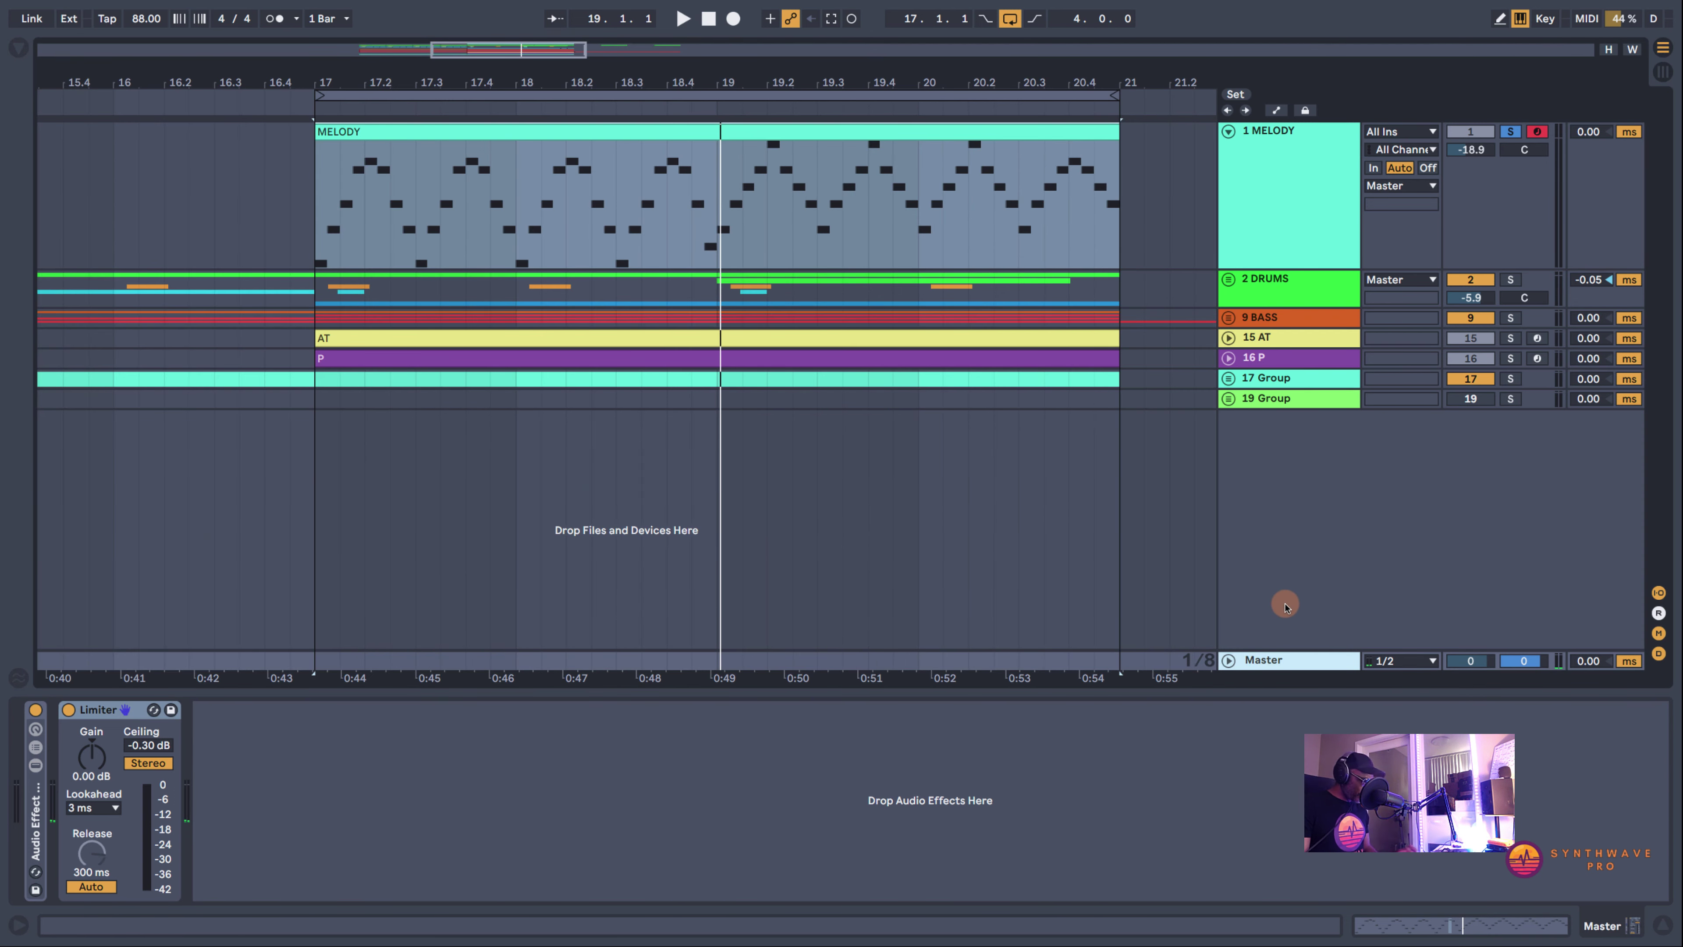
Insert a return track and name it DELAY L
key(super+alt+t)
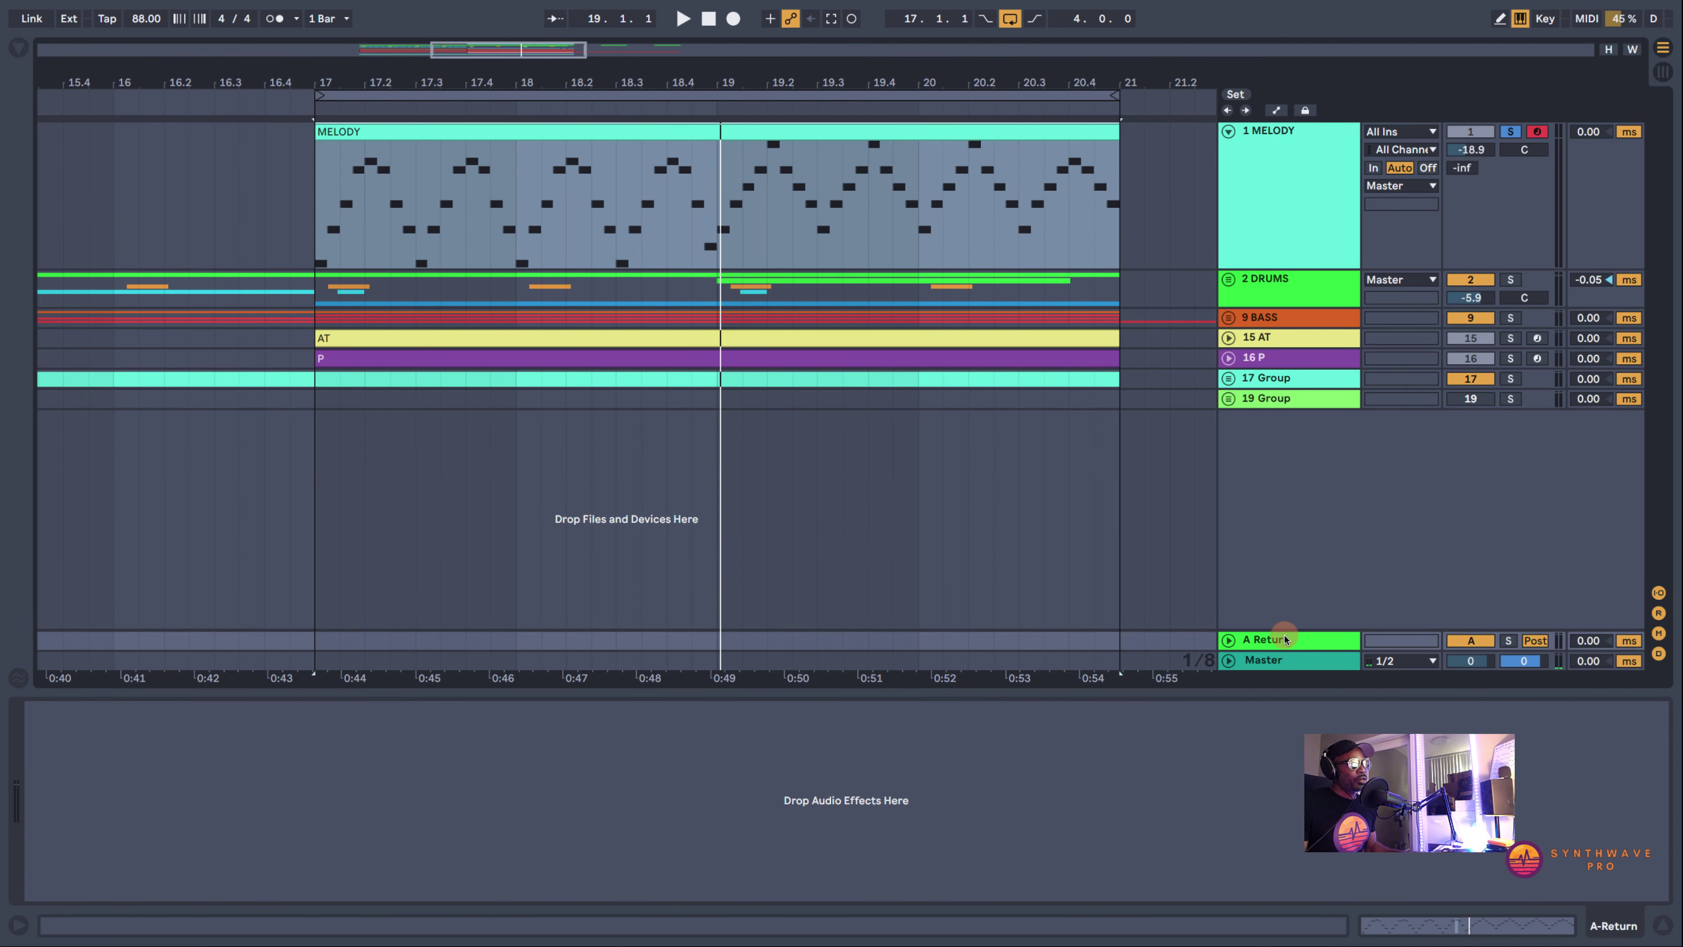
double_click(1287, 640)
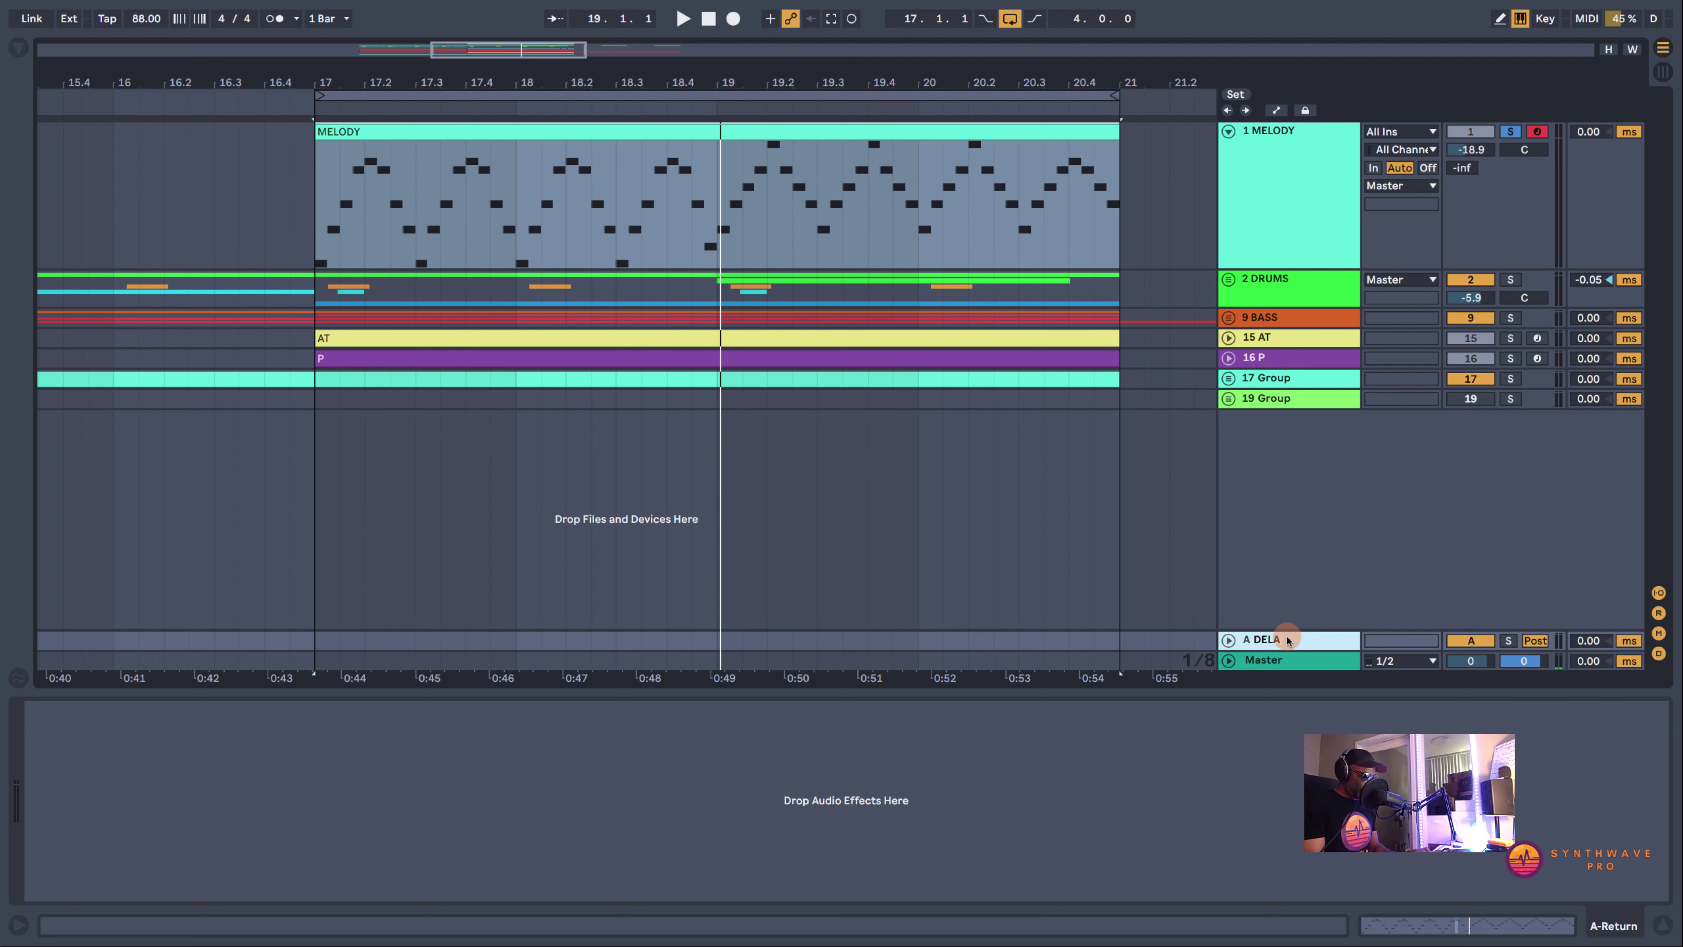
key(Return)
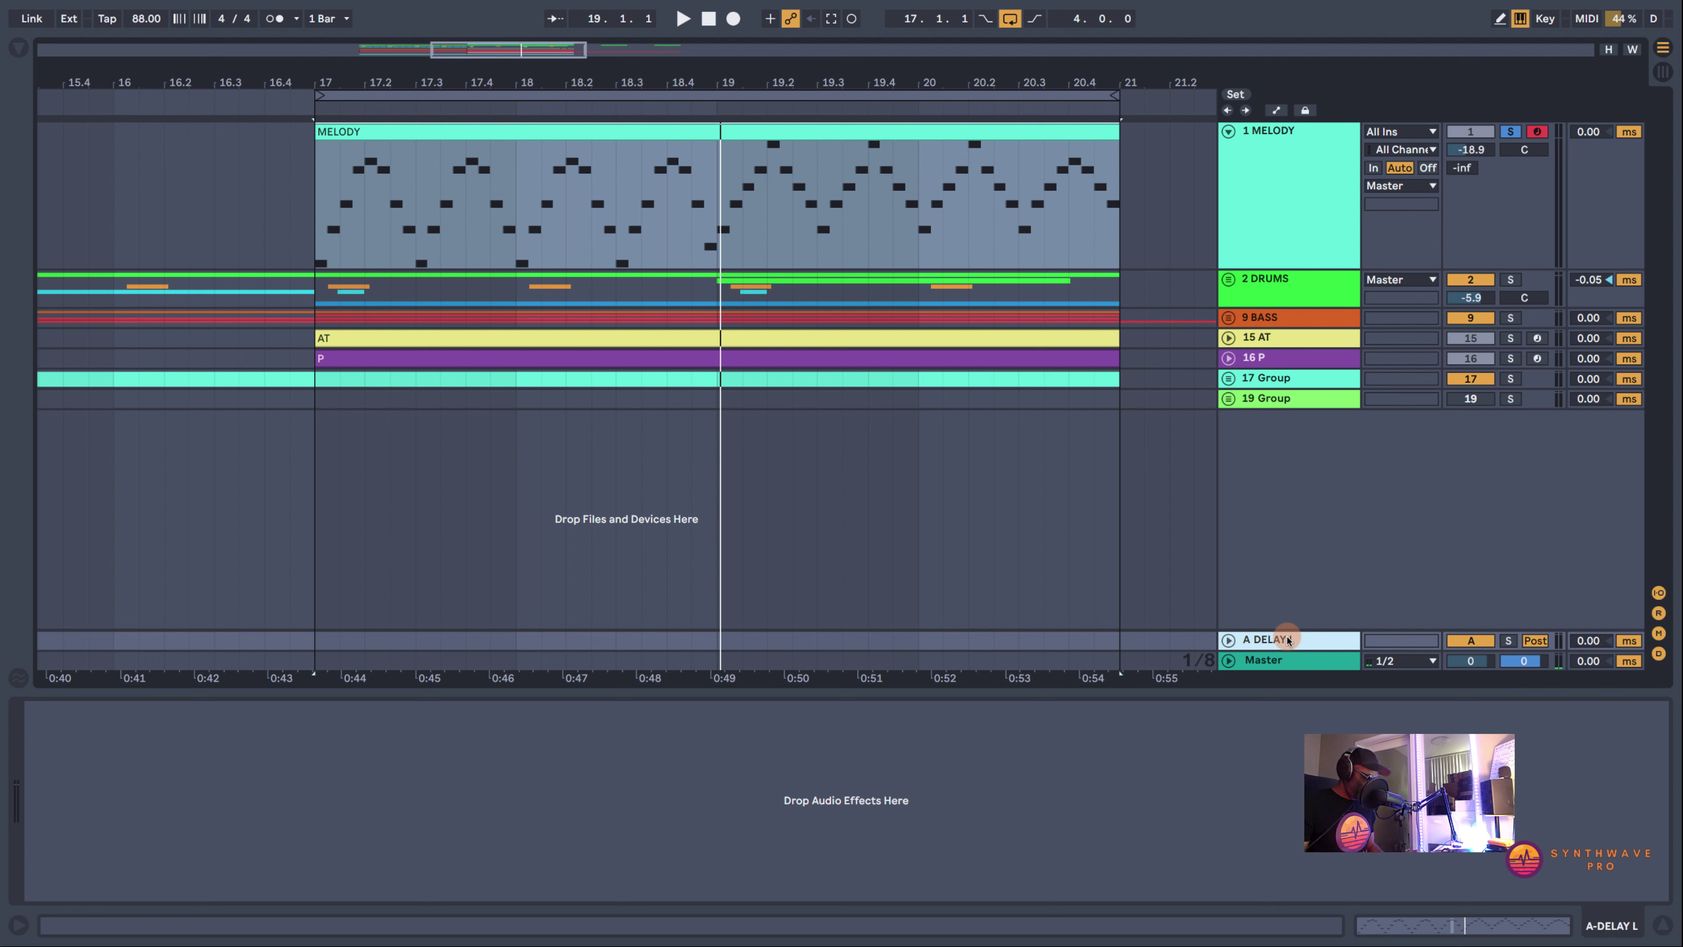
Insert a second return track and name it DELAY R
key(super+alt+t)
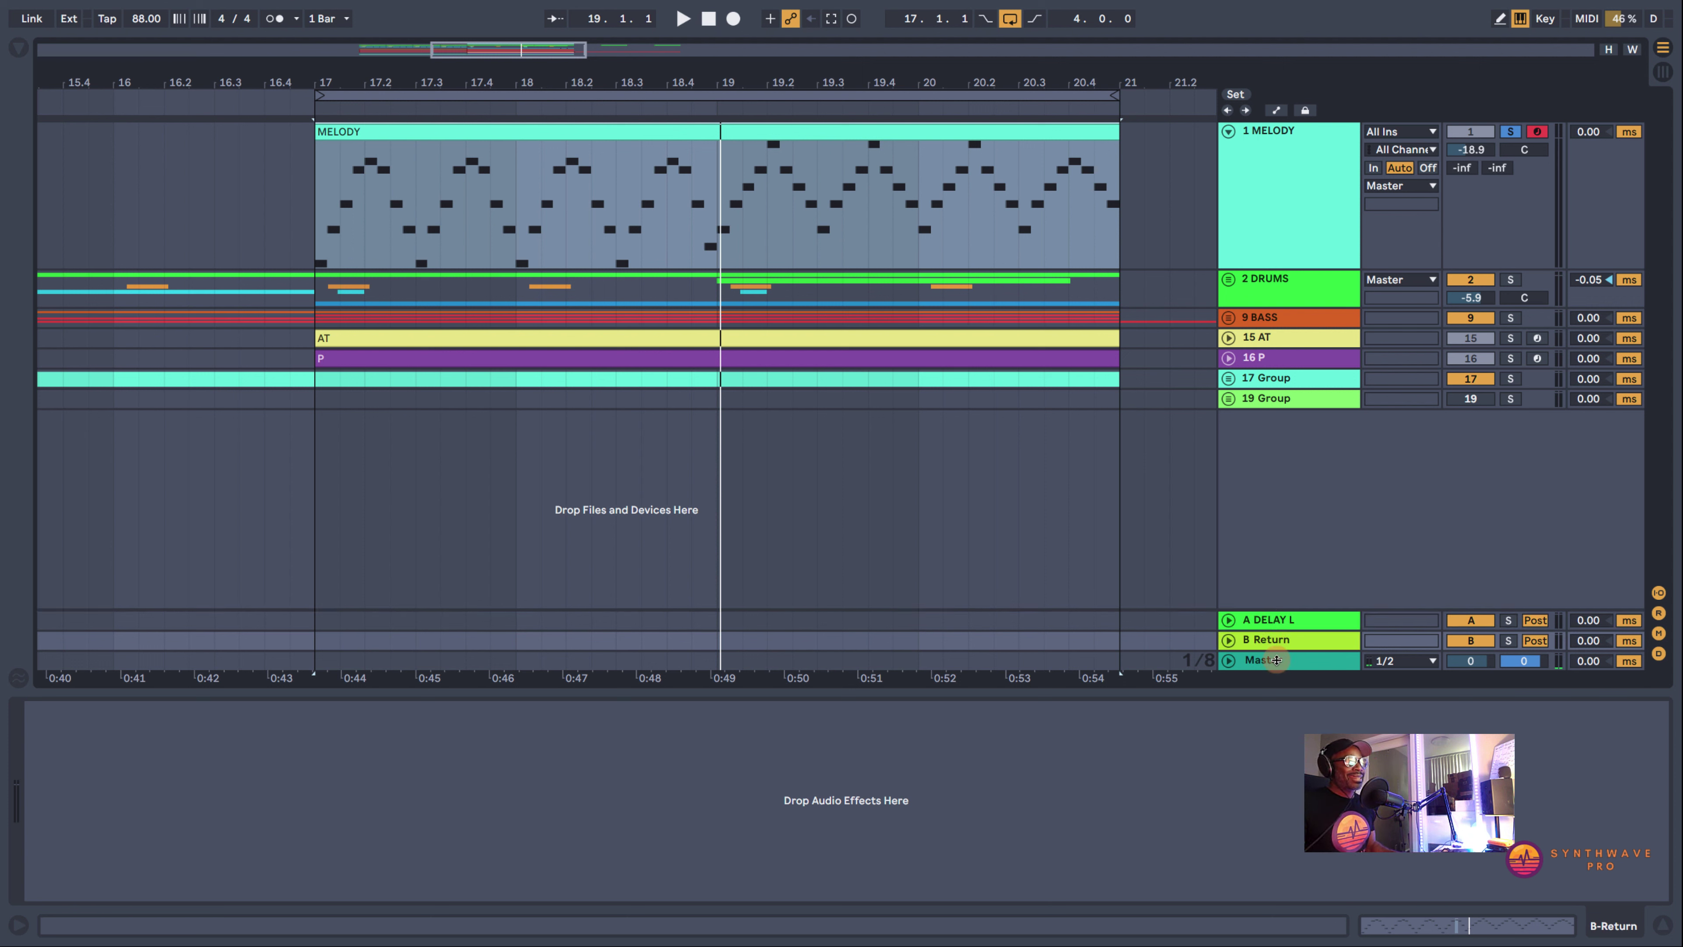
double_click(1283, 640)
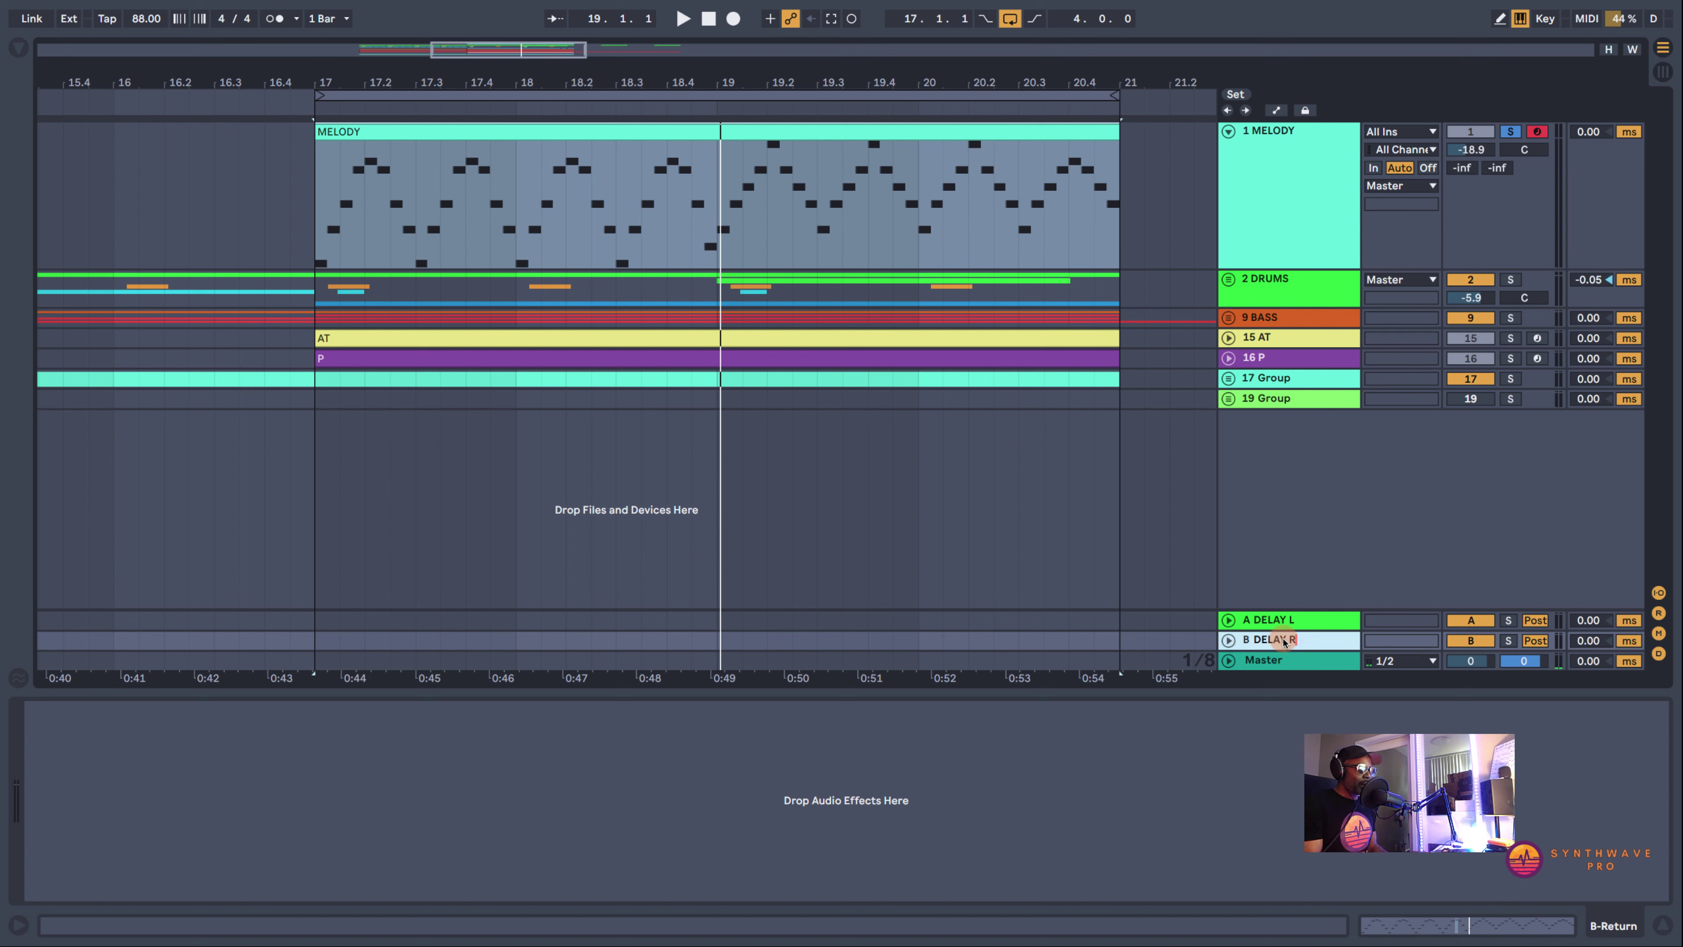
key(Return)
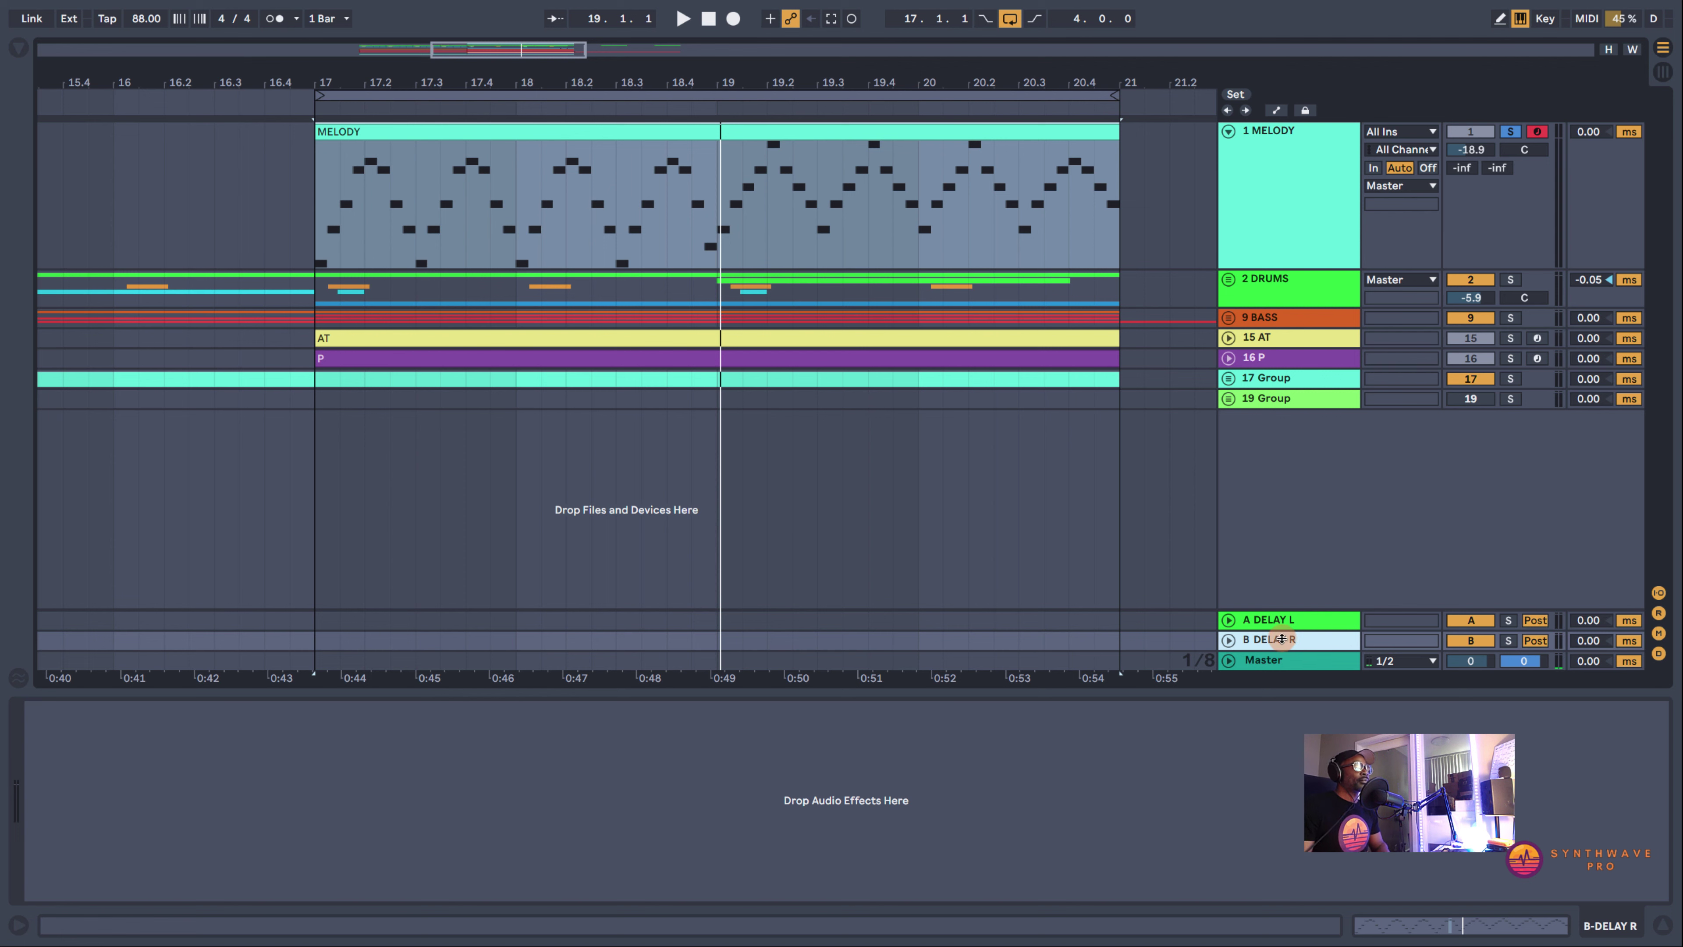
Switch to Session View and color both the DELAY L and DELAY R return tracks magenta
click(1662, 71)
click(1398, 50)
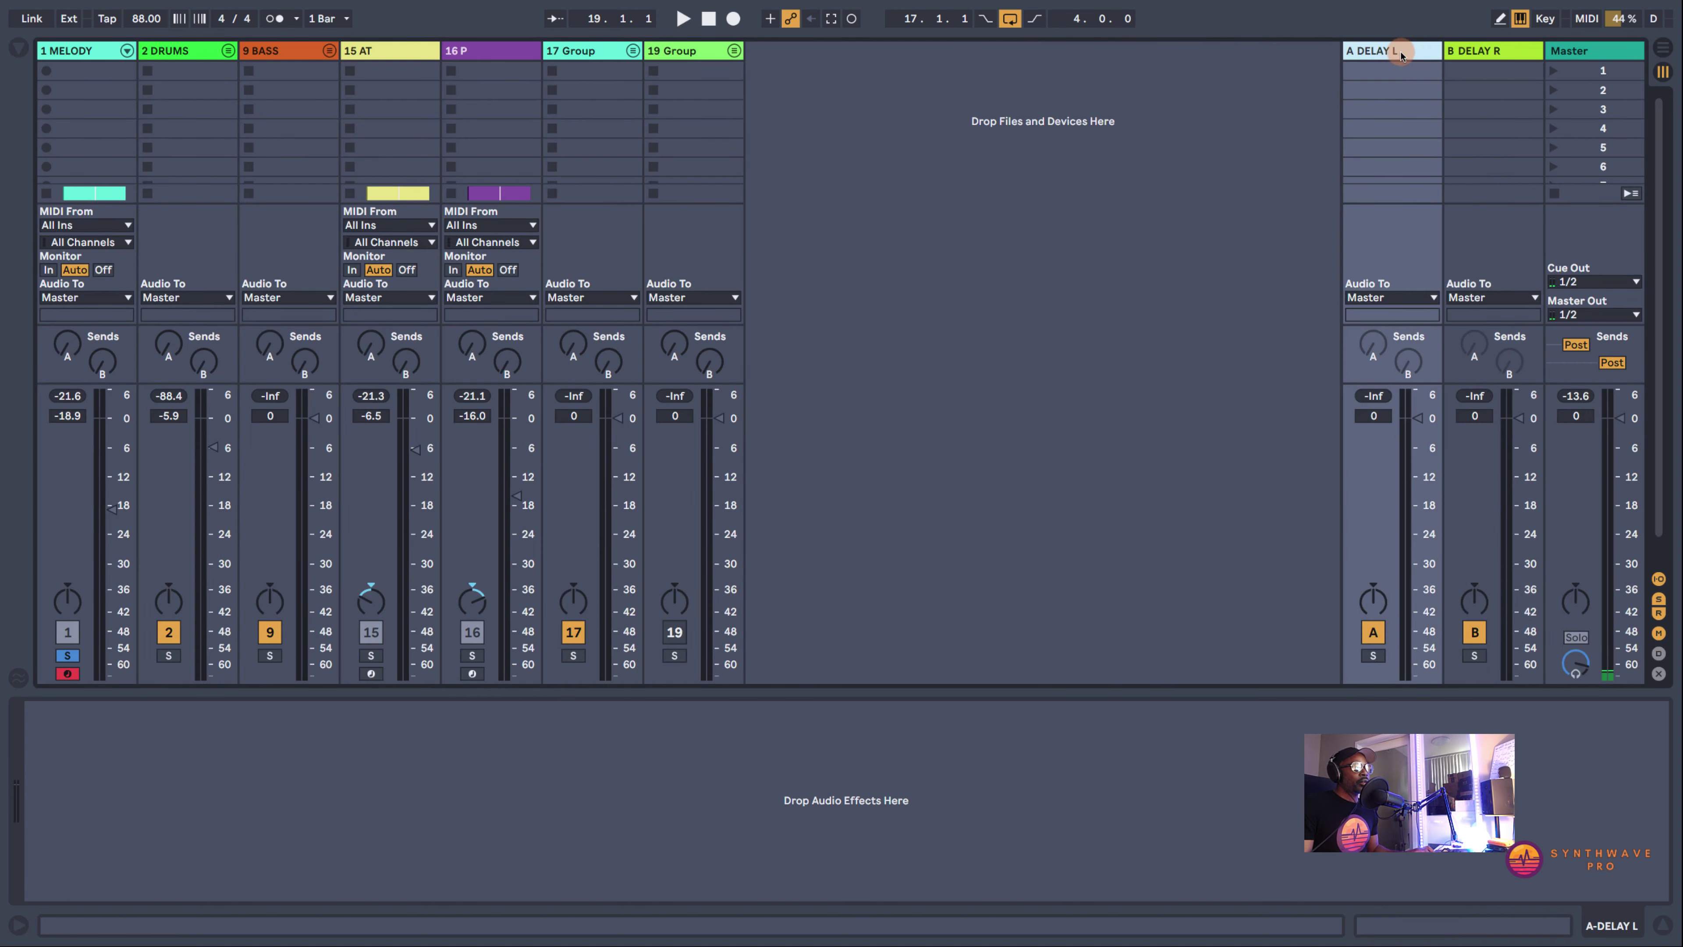
click(1486, 56)
right_click(1421, 49)
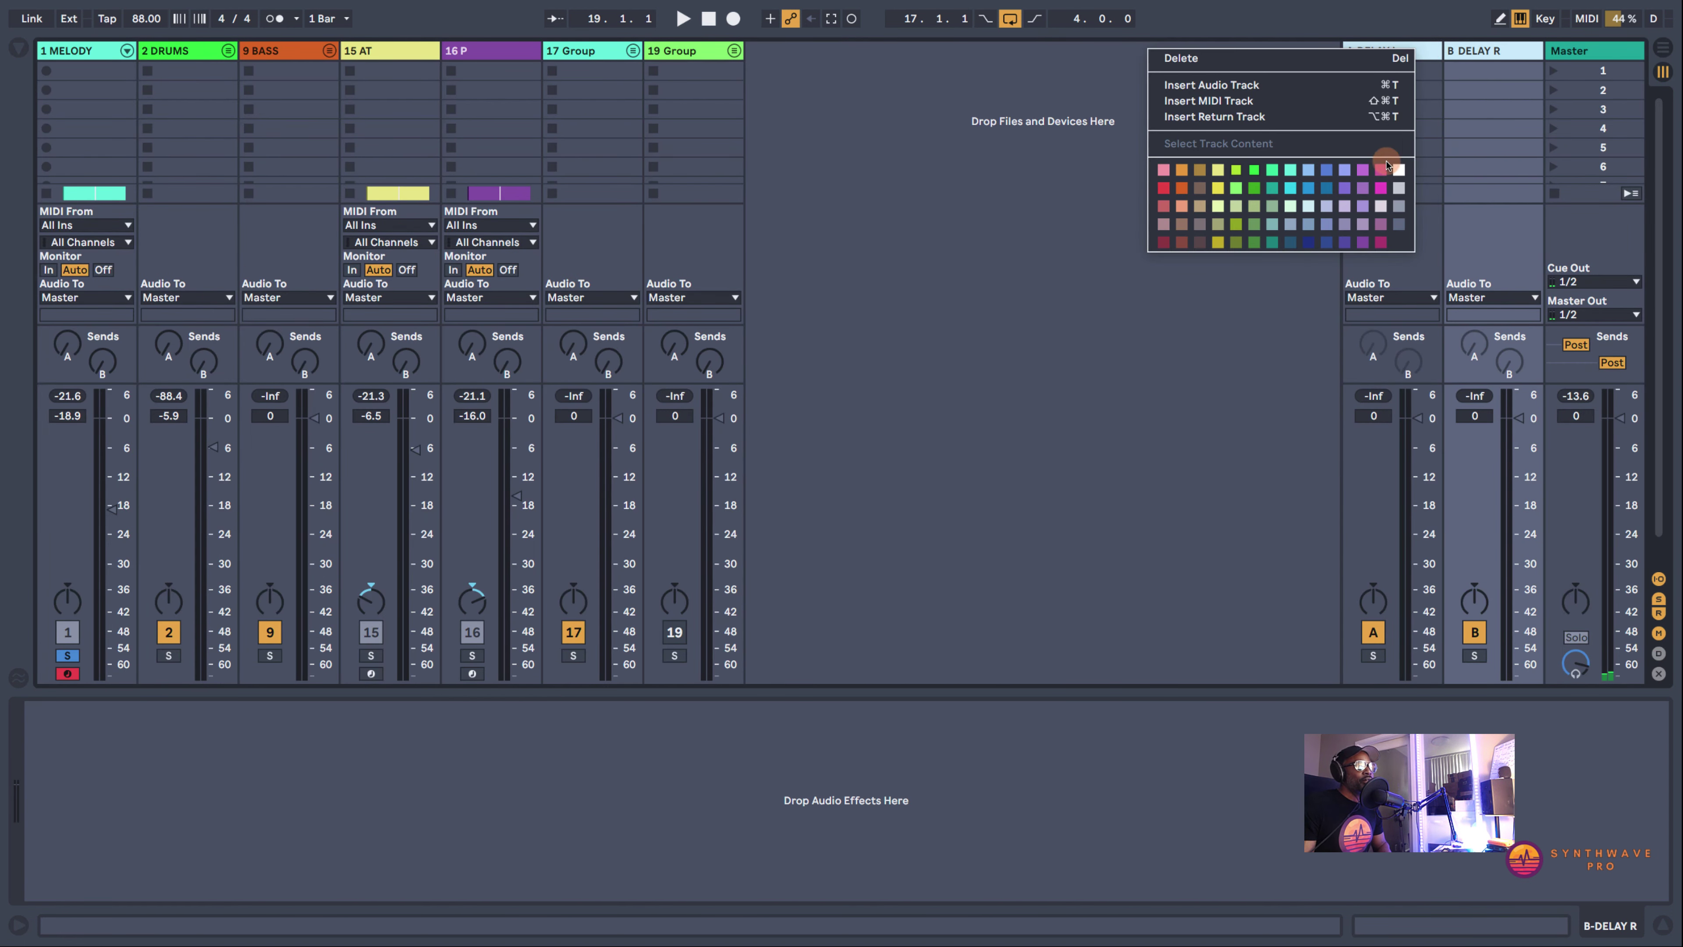
click(1395, 147)
Add a Limiter to each of the DELAY L and DELAY R return tracks
click(1399, 55)
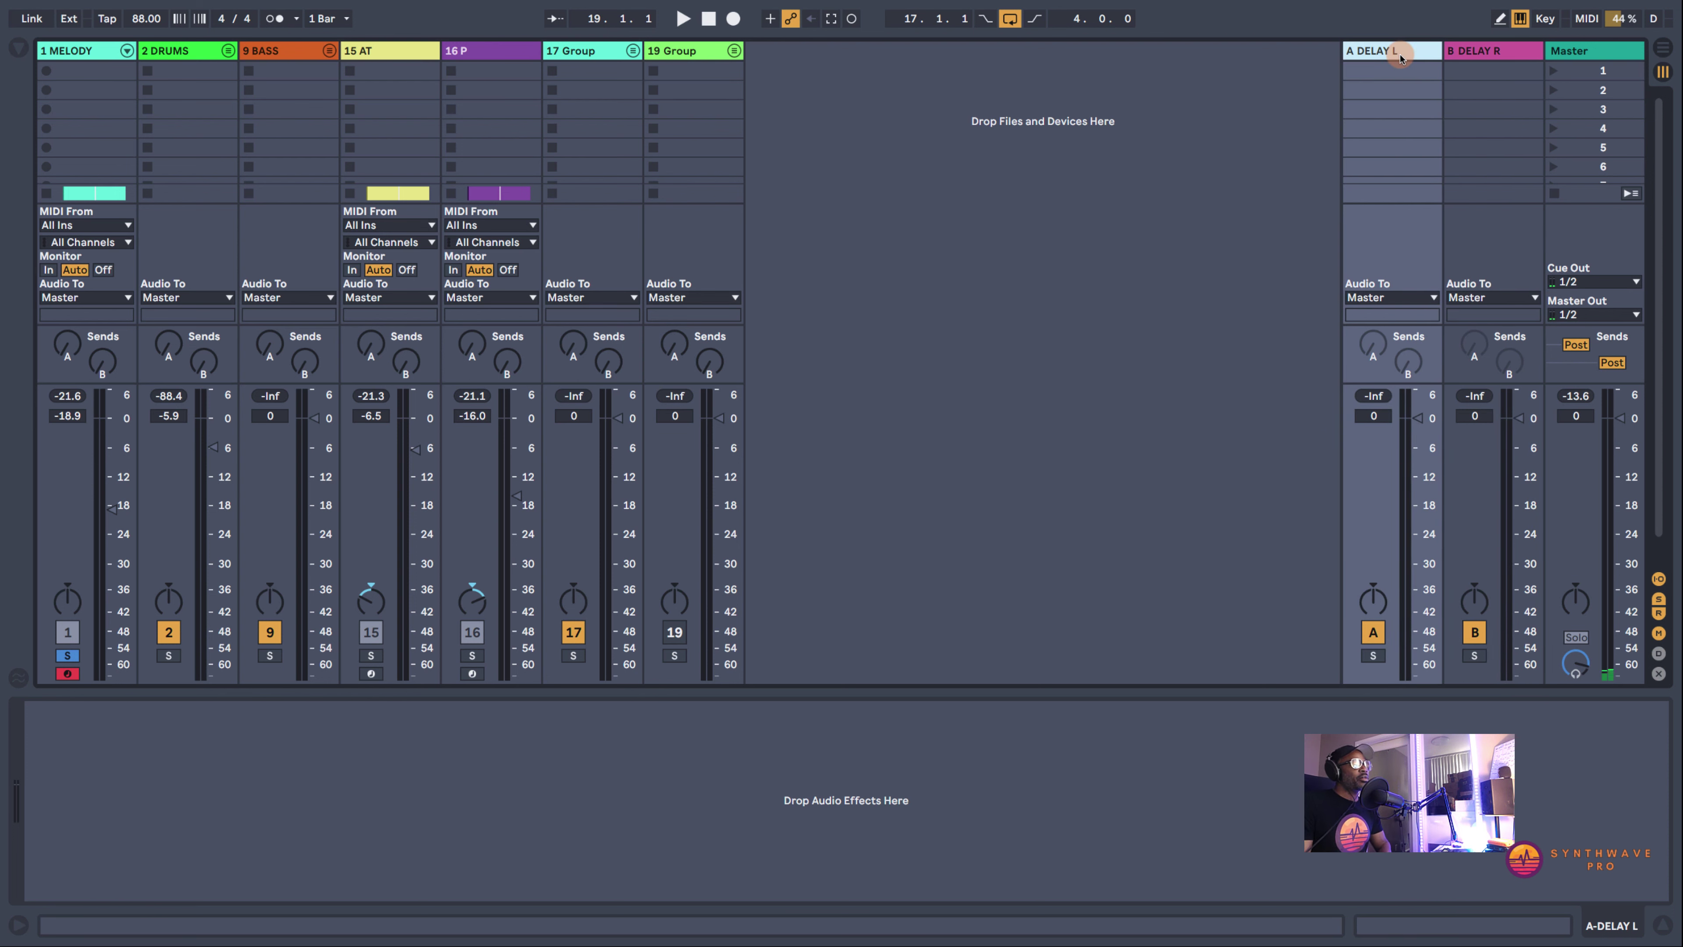
click(18, 46)
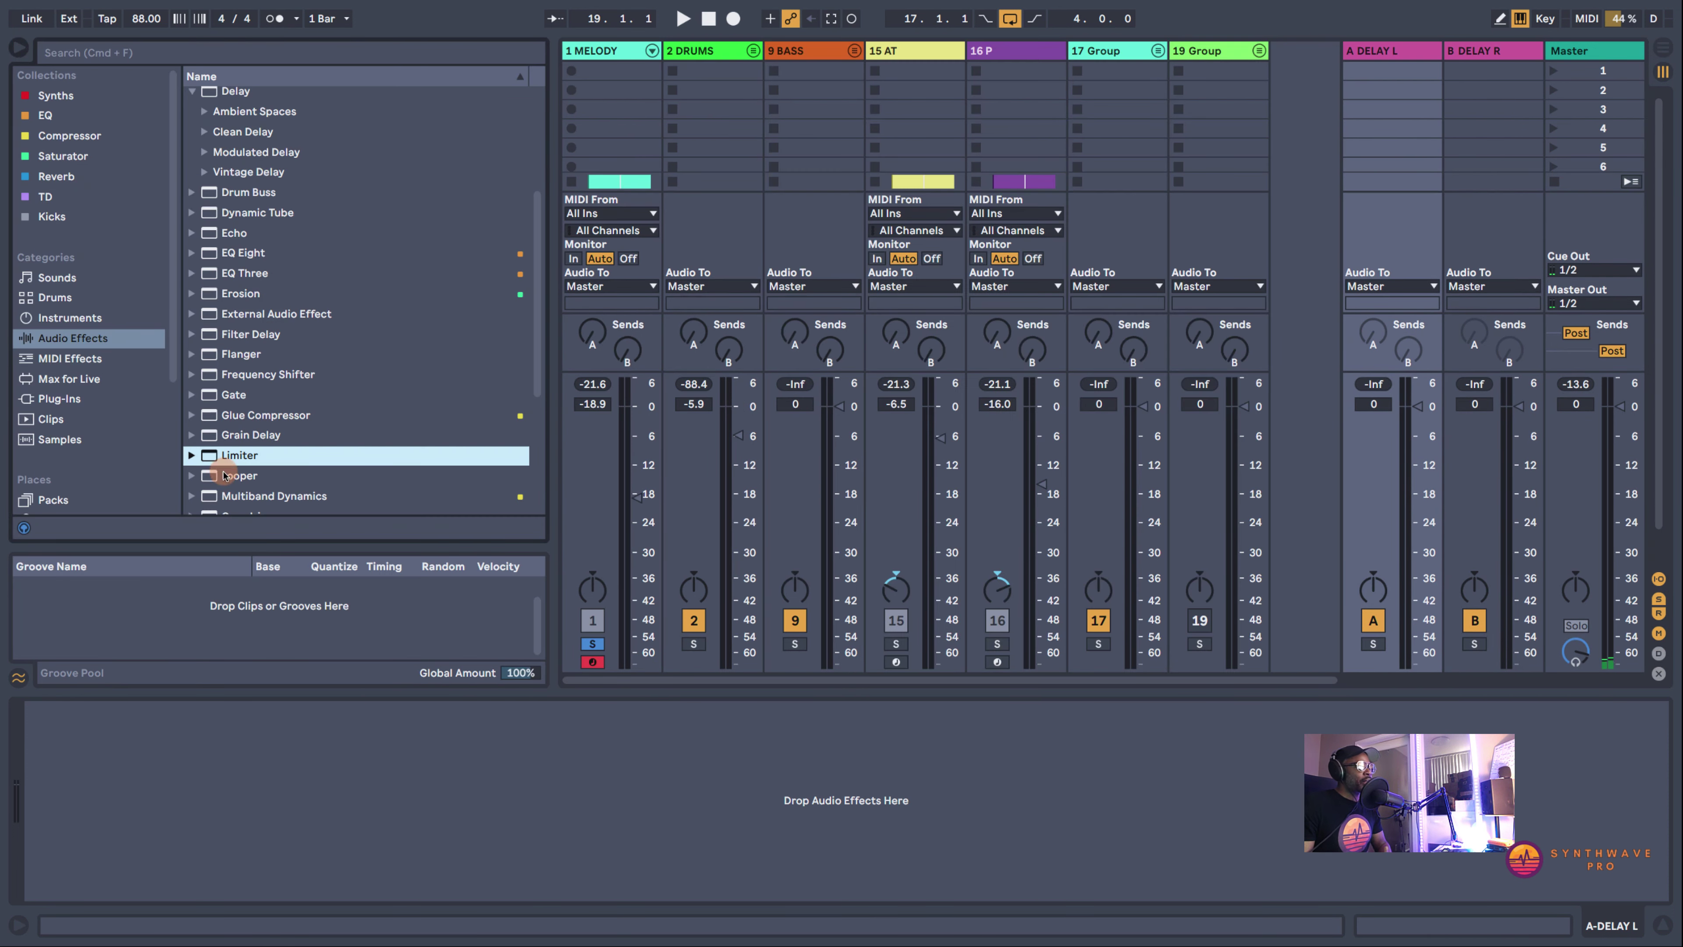
drag(210, 456, 137, 696)
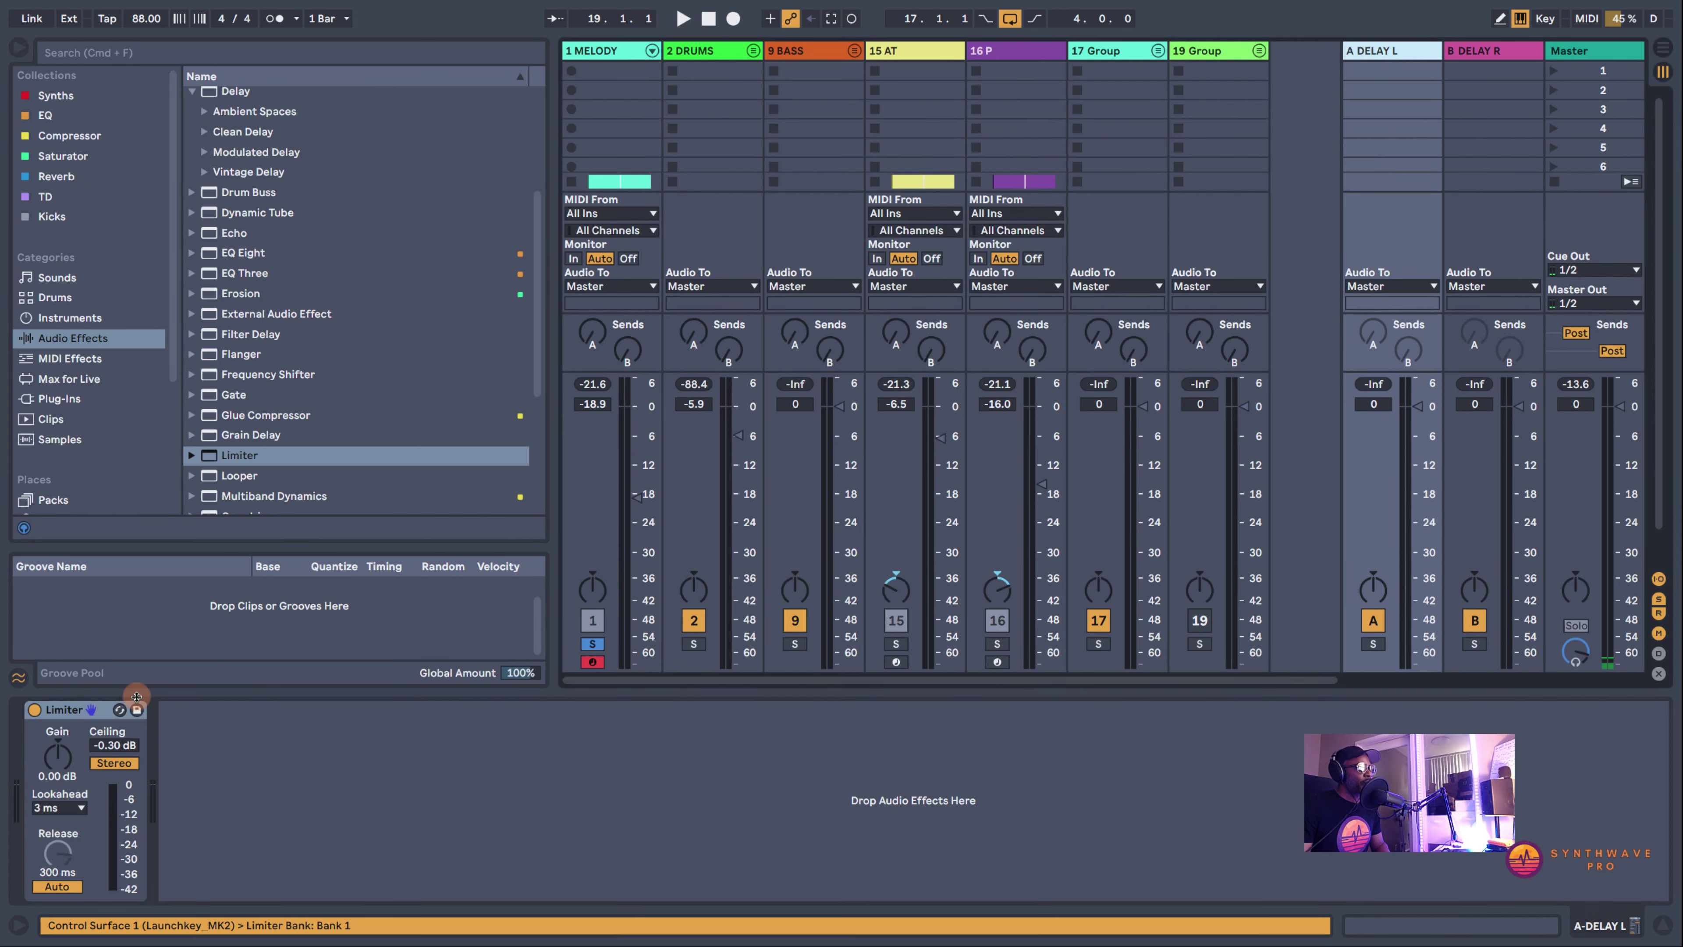
click(1491, 53)
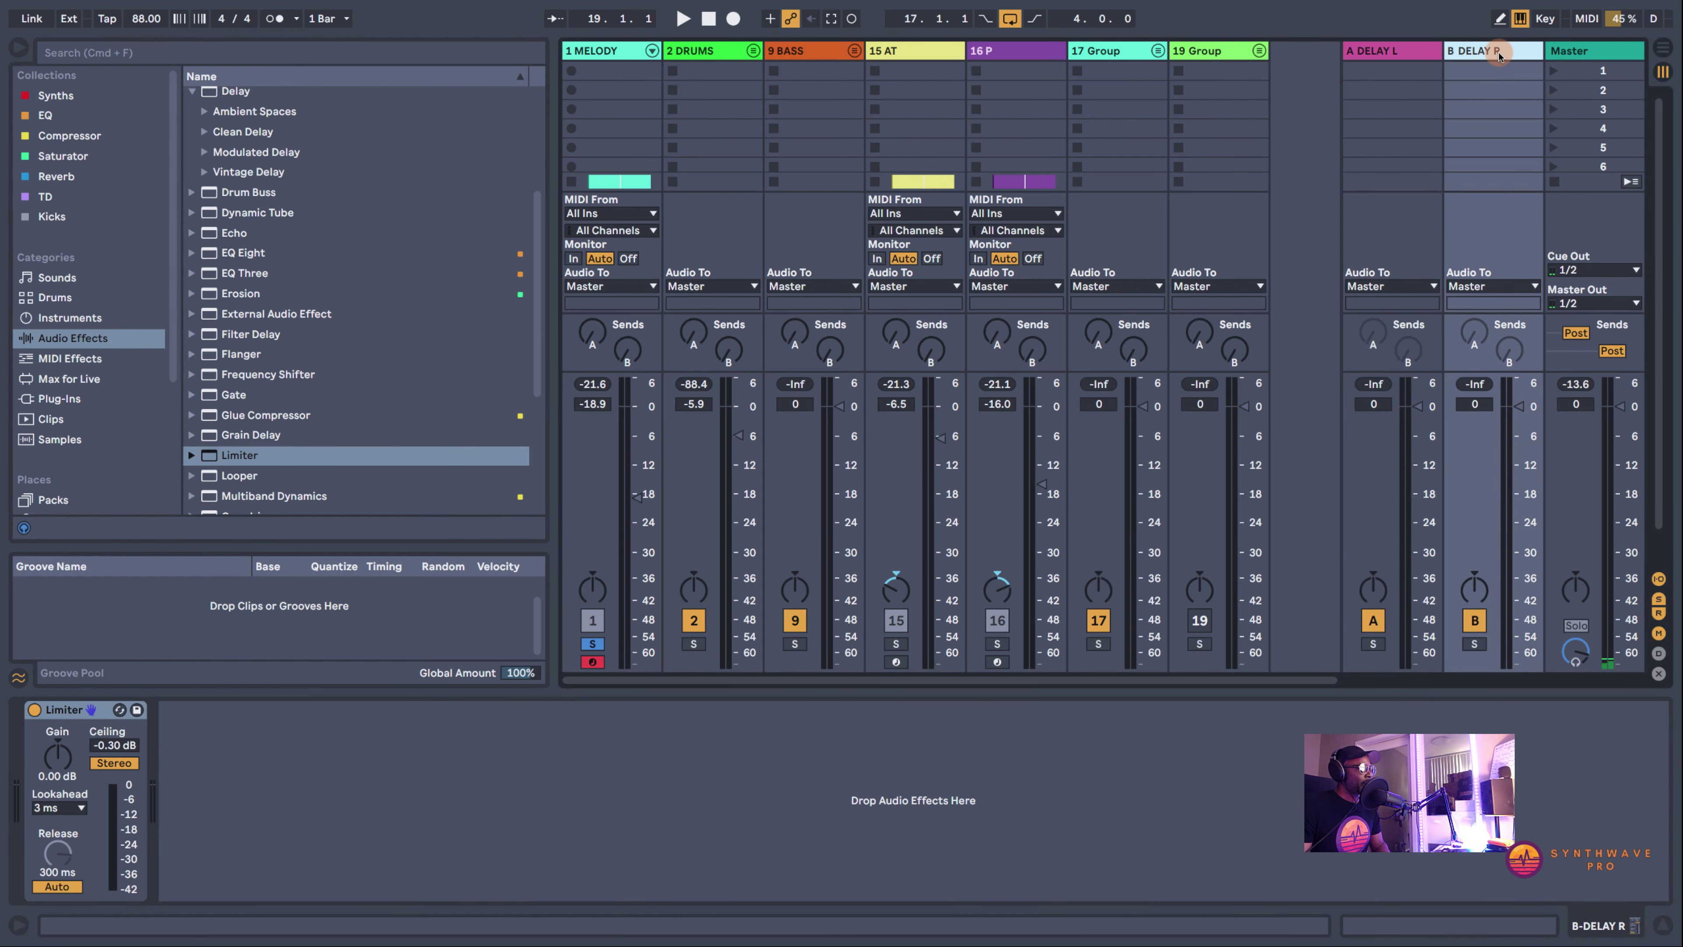
key(super+alt+b)
Add the Delay audio effect to the DELAY L return track, placed before its Limiter
click(1377, 51)
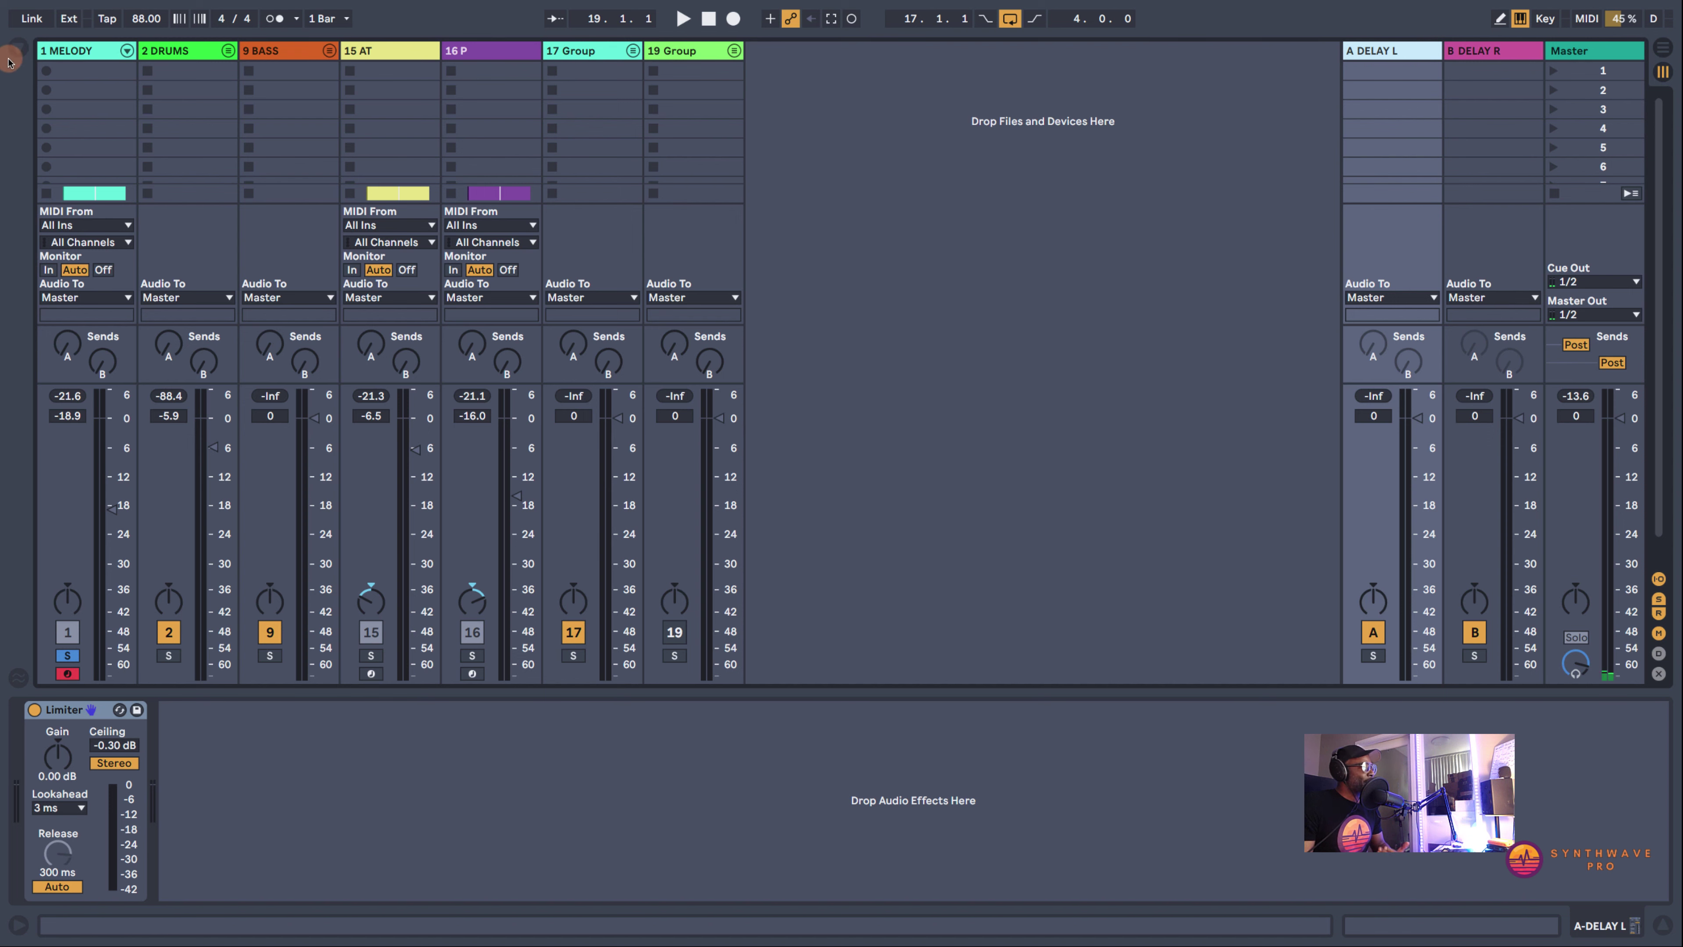
click(18, 48)
mouse_move(222, 265)
mouse_down()
mouse_move(130, 641)
mouse_move(53, 751)
mouse_up()
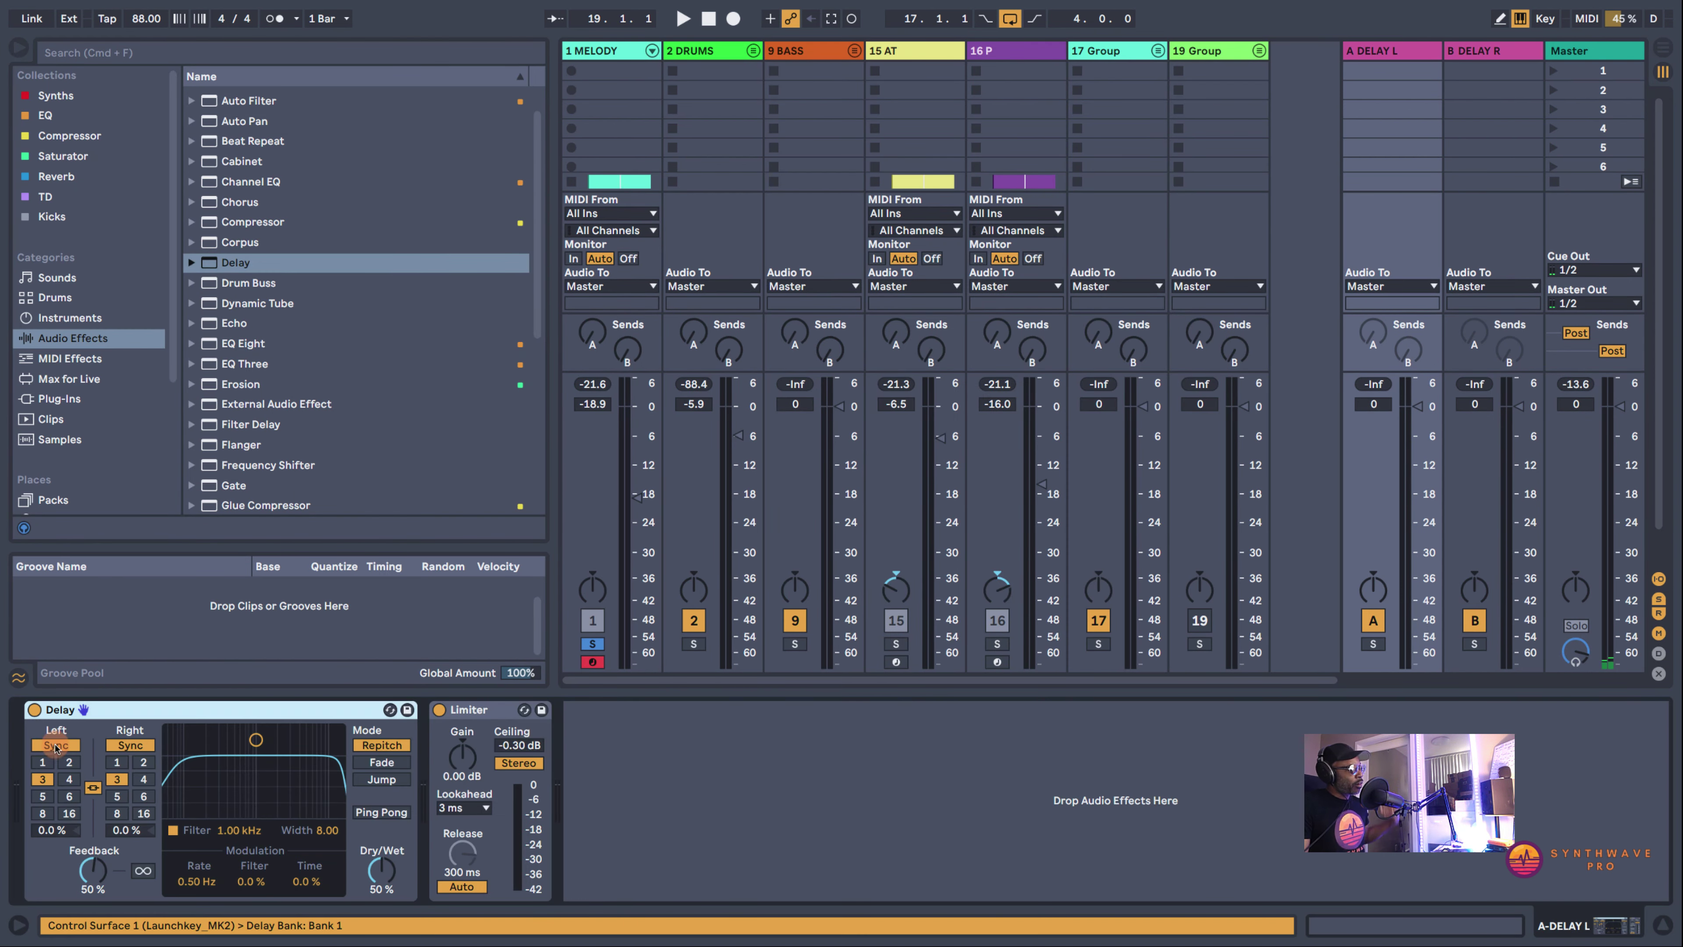
click(18, 47)
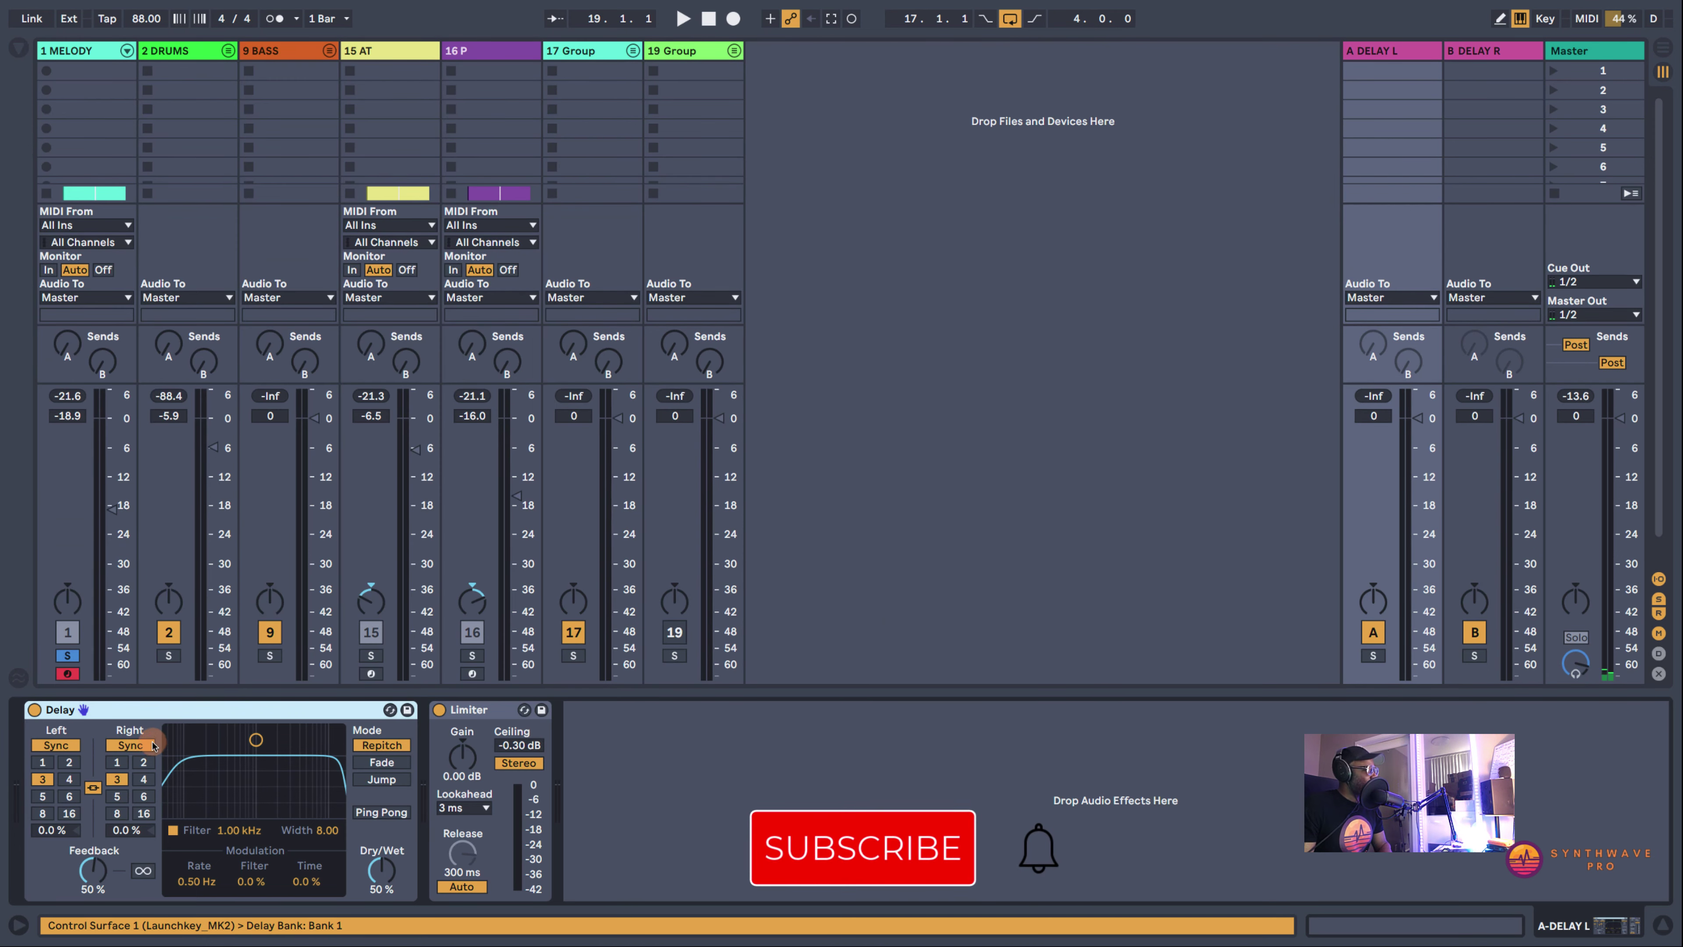
Set DELAY L's Delay to 2 sixteenths on both channels, 0% feedback, 100% dry/wet, and a filter of about 1.12 kHz with width 3.86
click(124, 764)
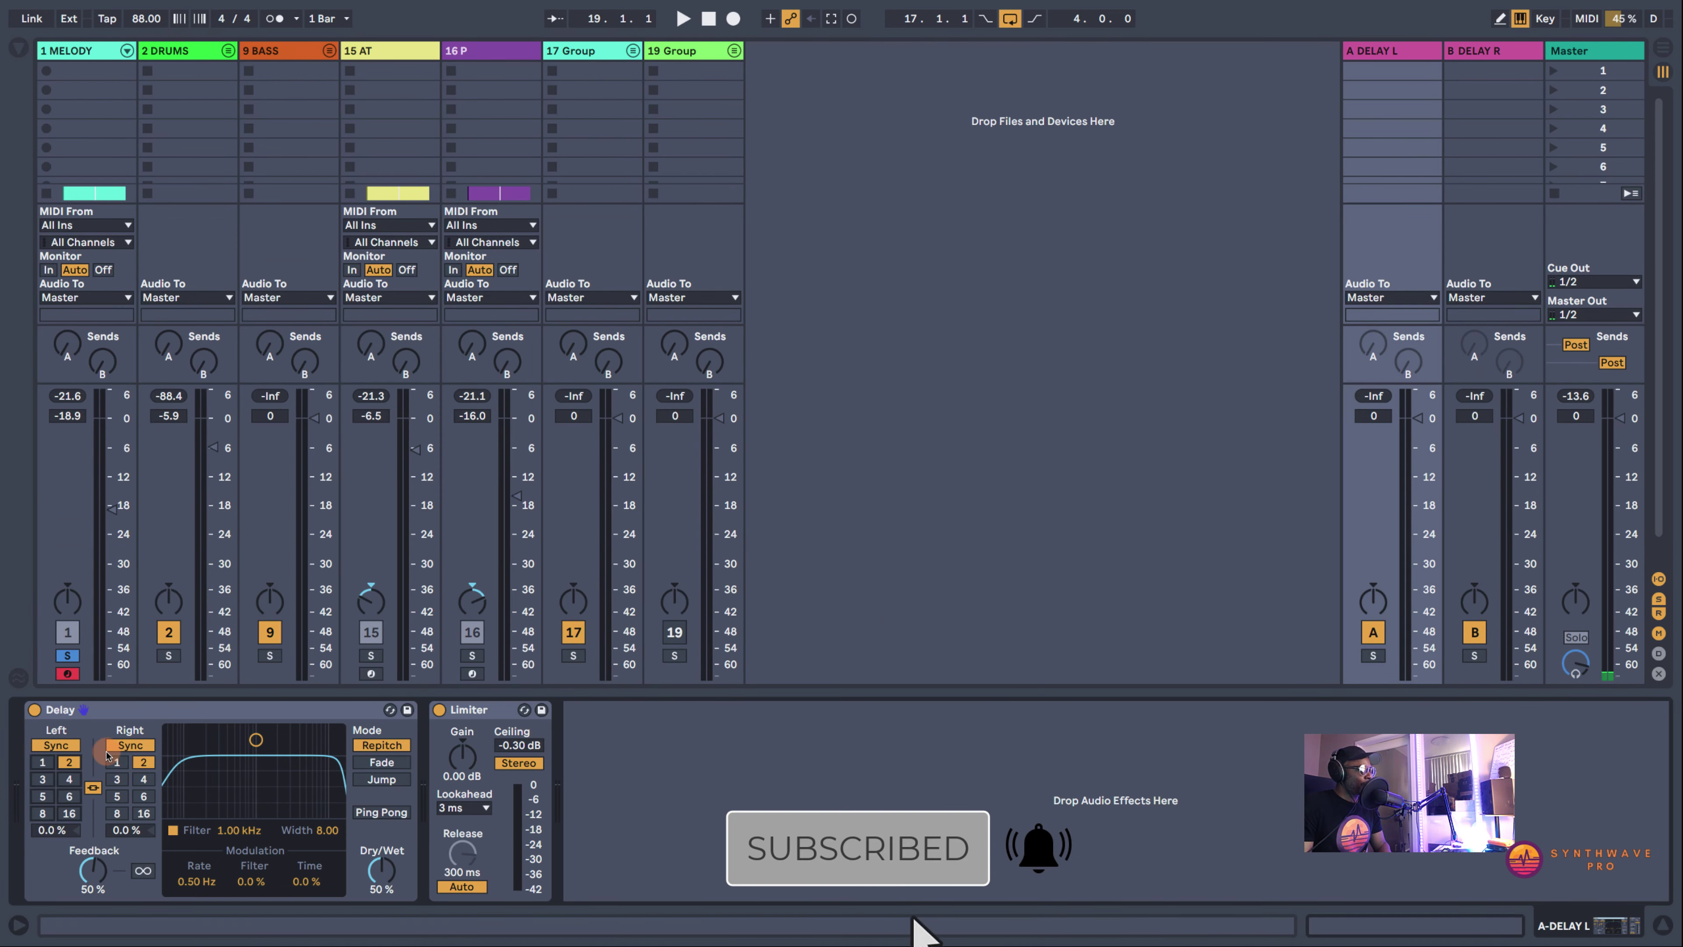
drag(93, 871, 93, 876)
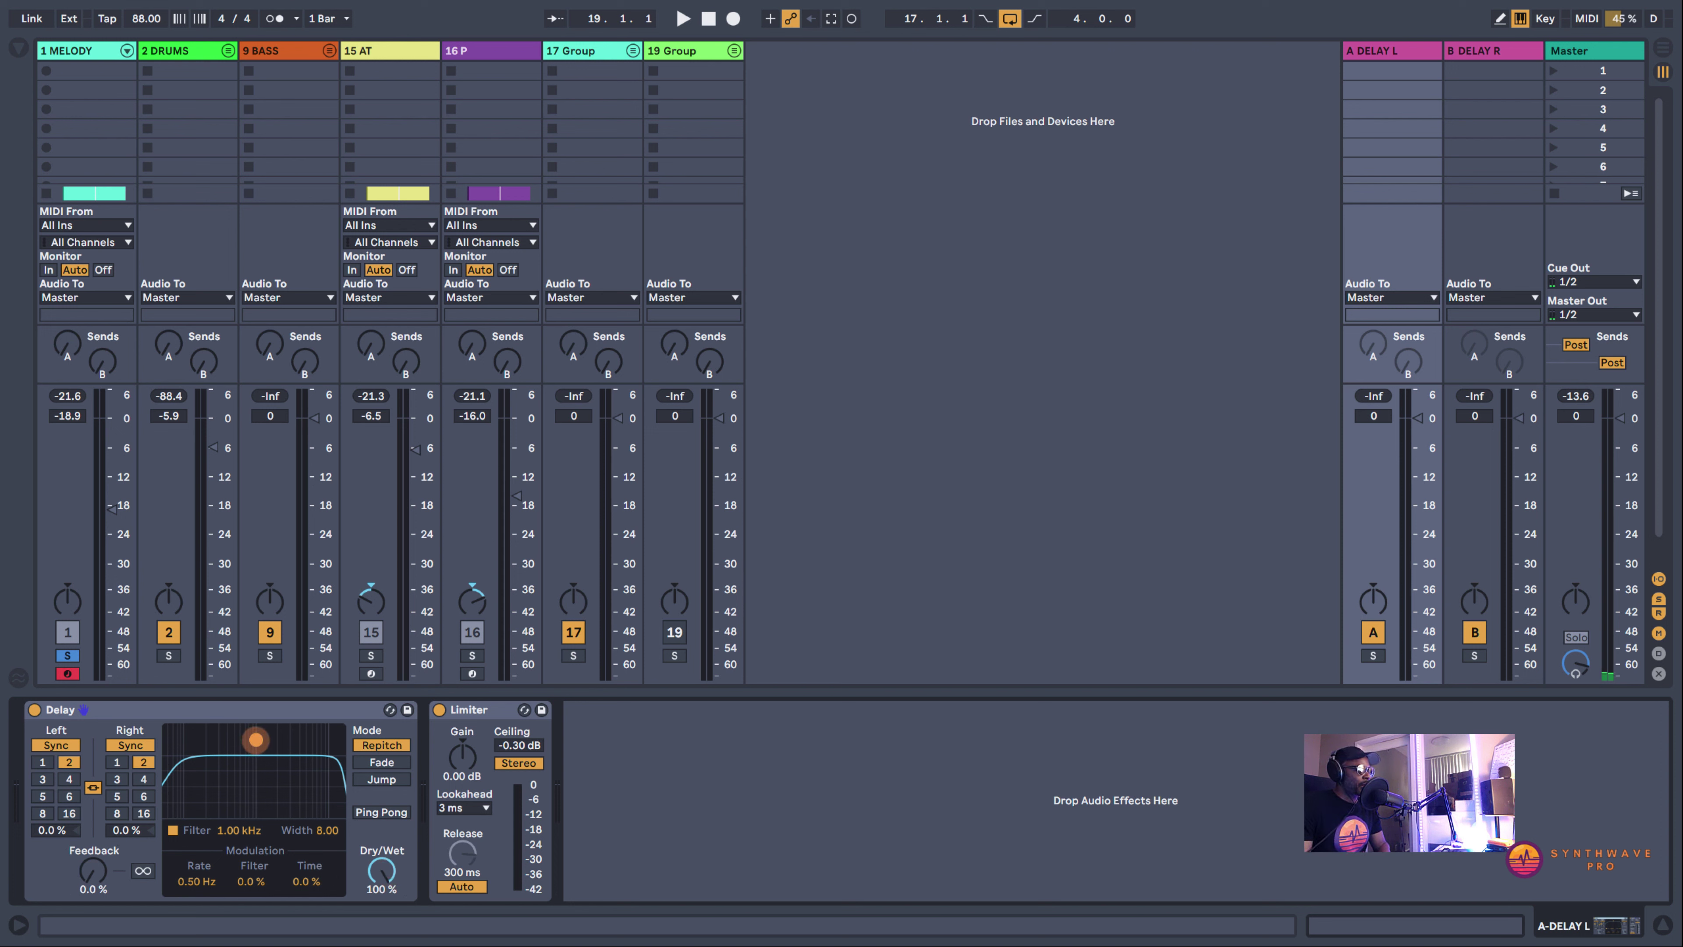
drag(256, 739, 259, 778)
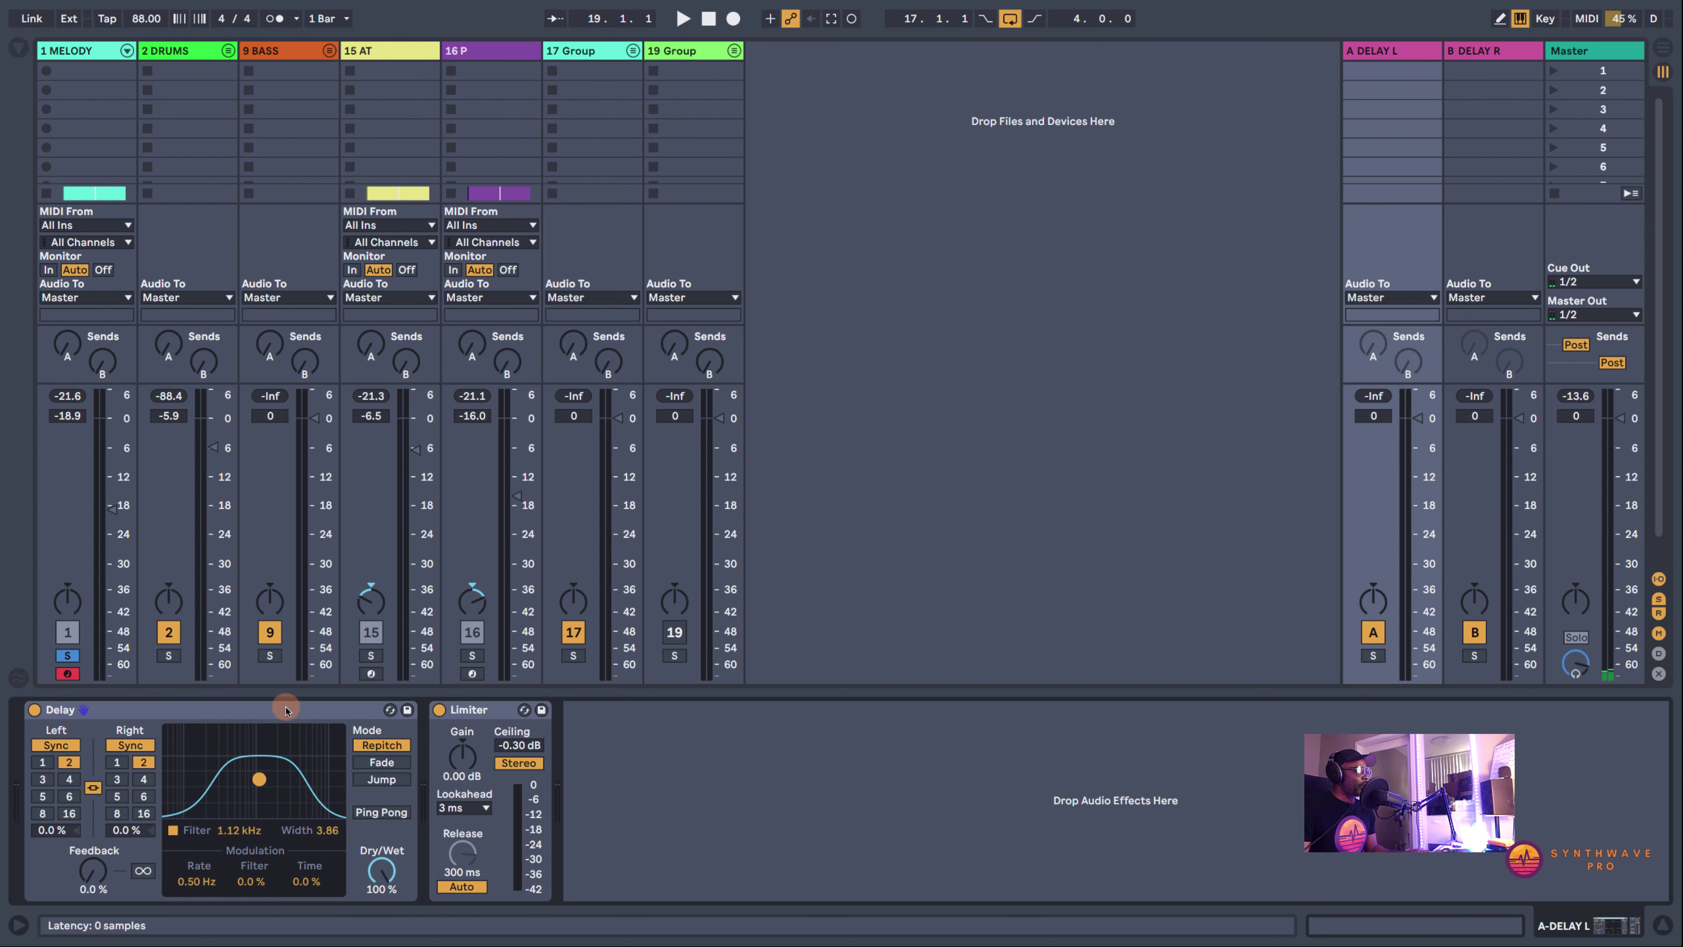
Copy the configured Delay from DELAY L to the DELAY R return track and place it before the Limiter
click(342, 711)
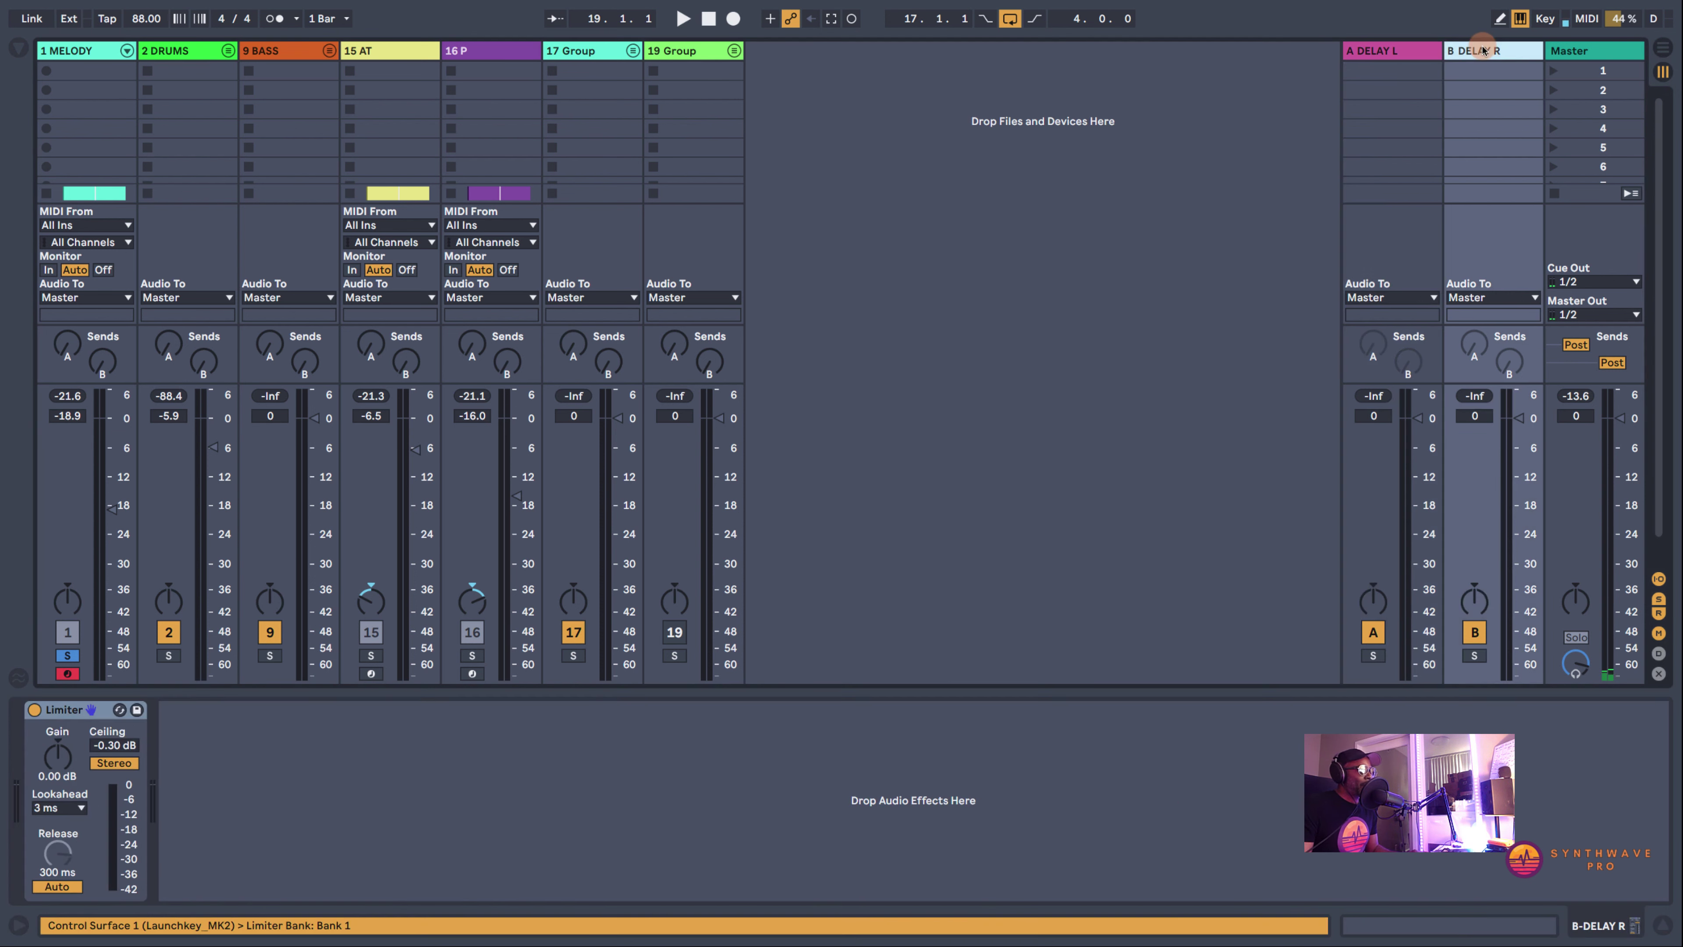
click(1481, 48)
key(ctrl+v)
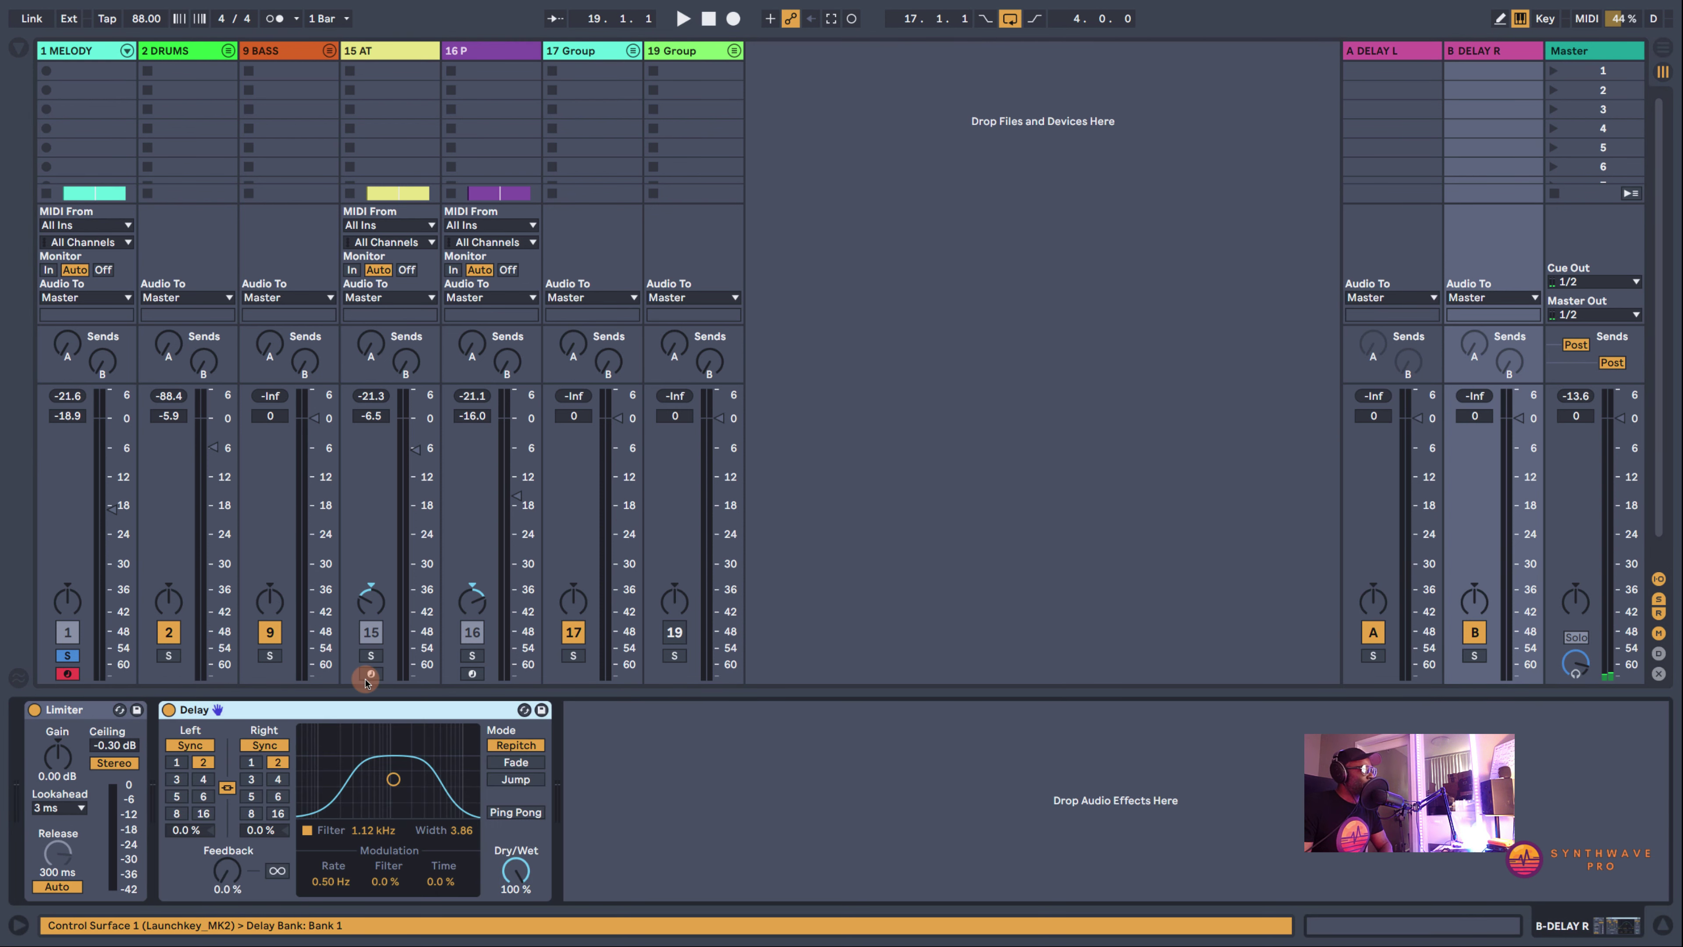
drag(291, 711, 31, 724)
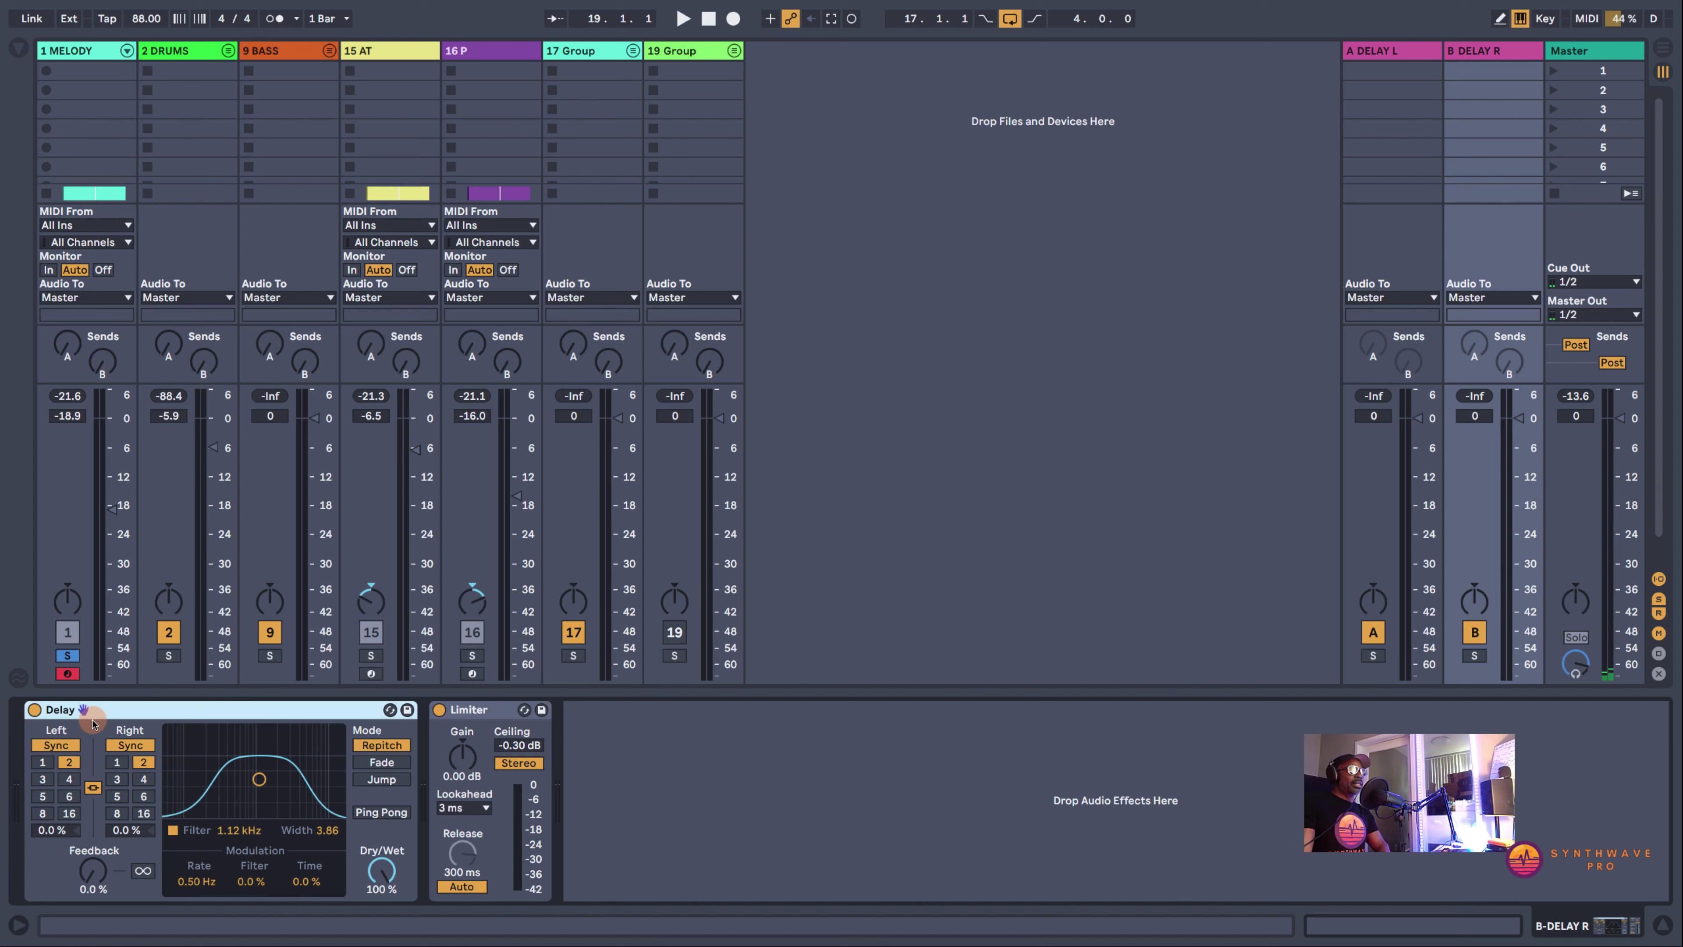
Raise the MELODY track's send to DELAY L and adjust it to about -12.4 dB during loop playback
click(68, 655)
click(69, 343)
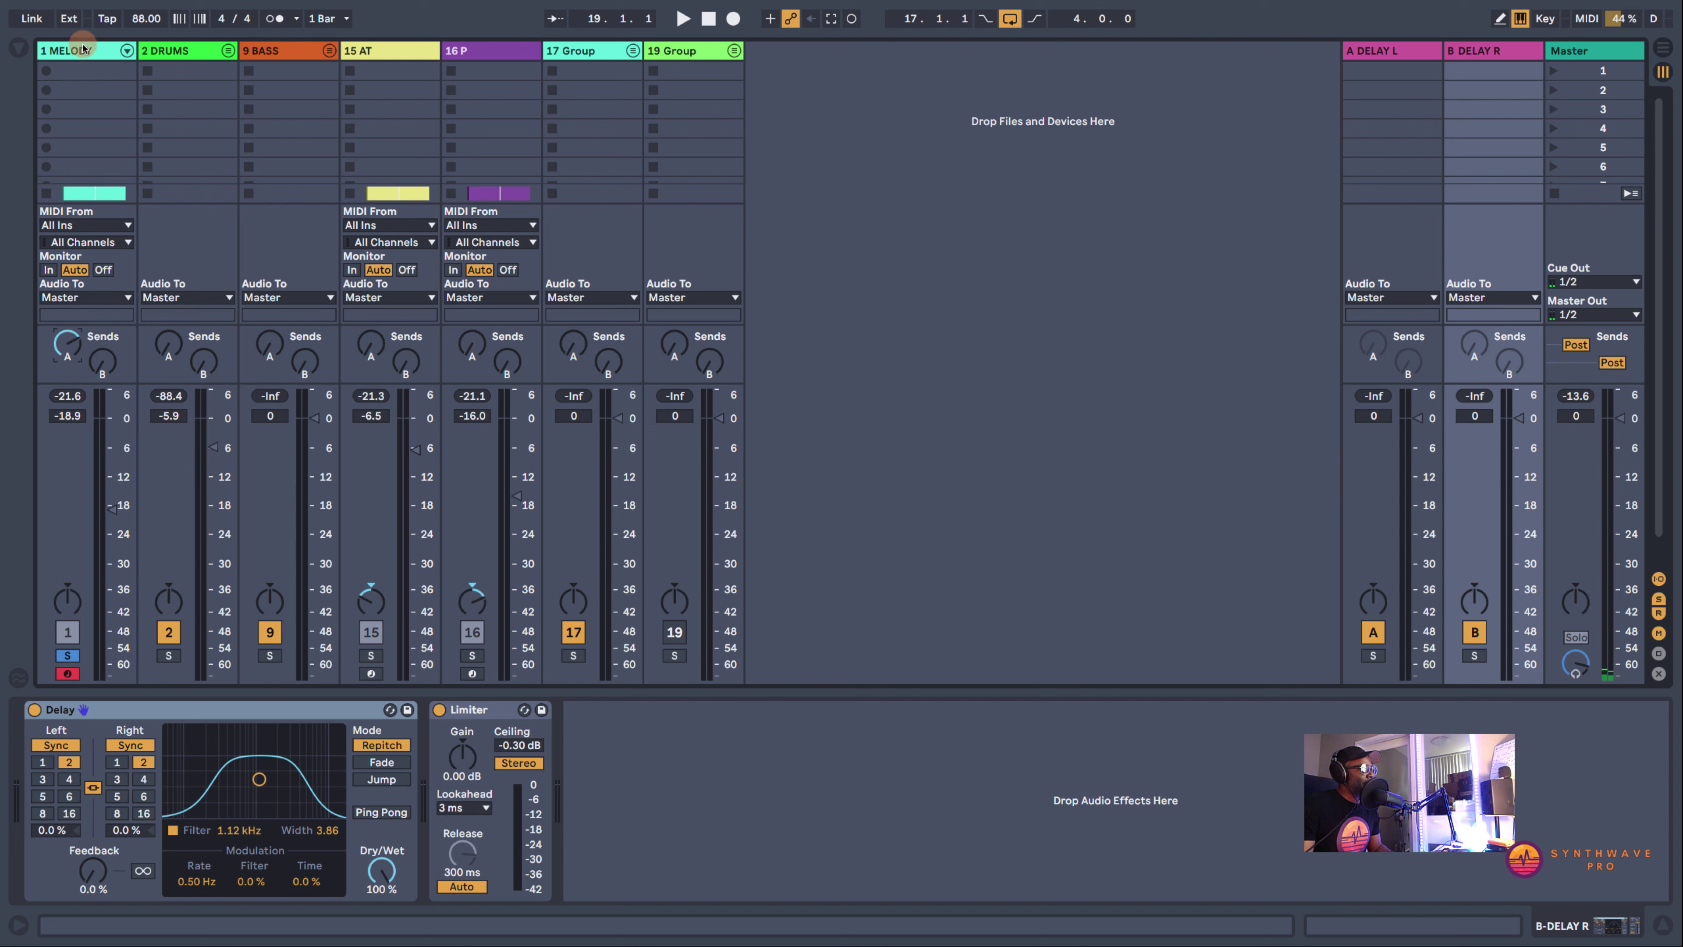
click(1348, 75)
click(1374, 51)
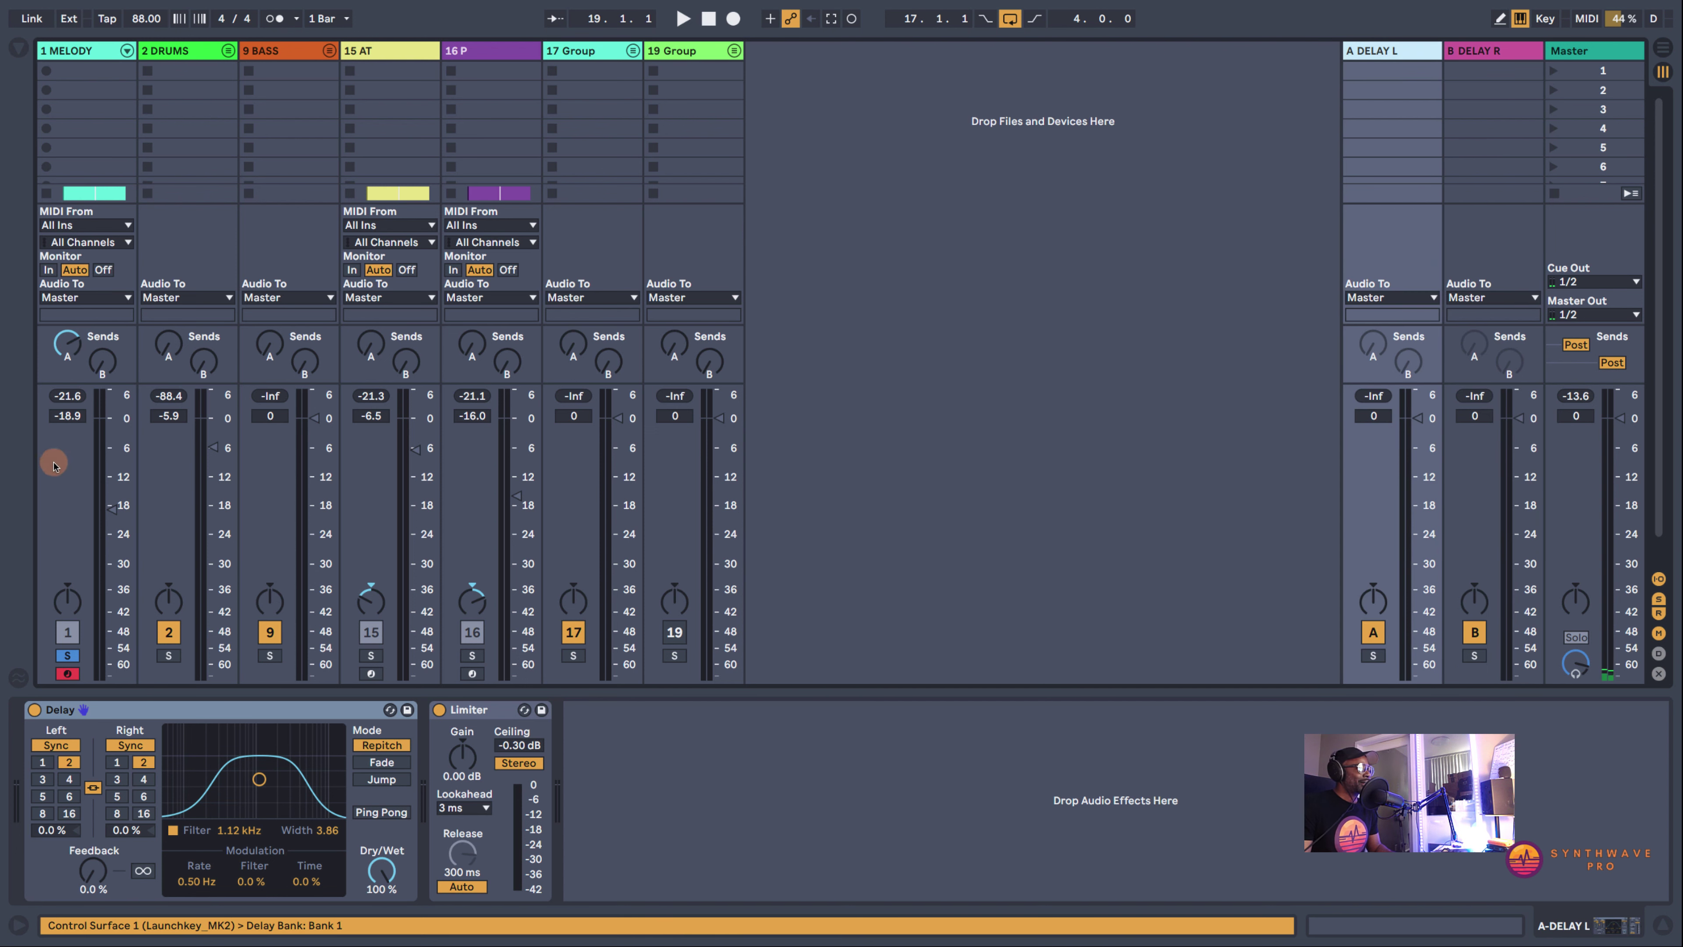
click(677, 8)
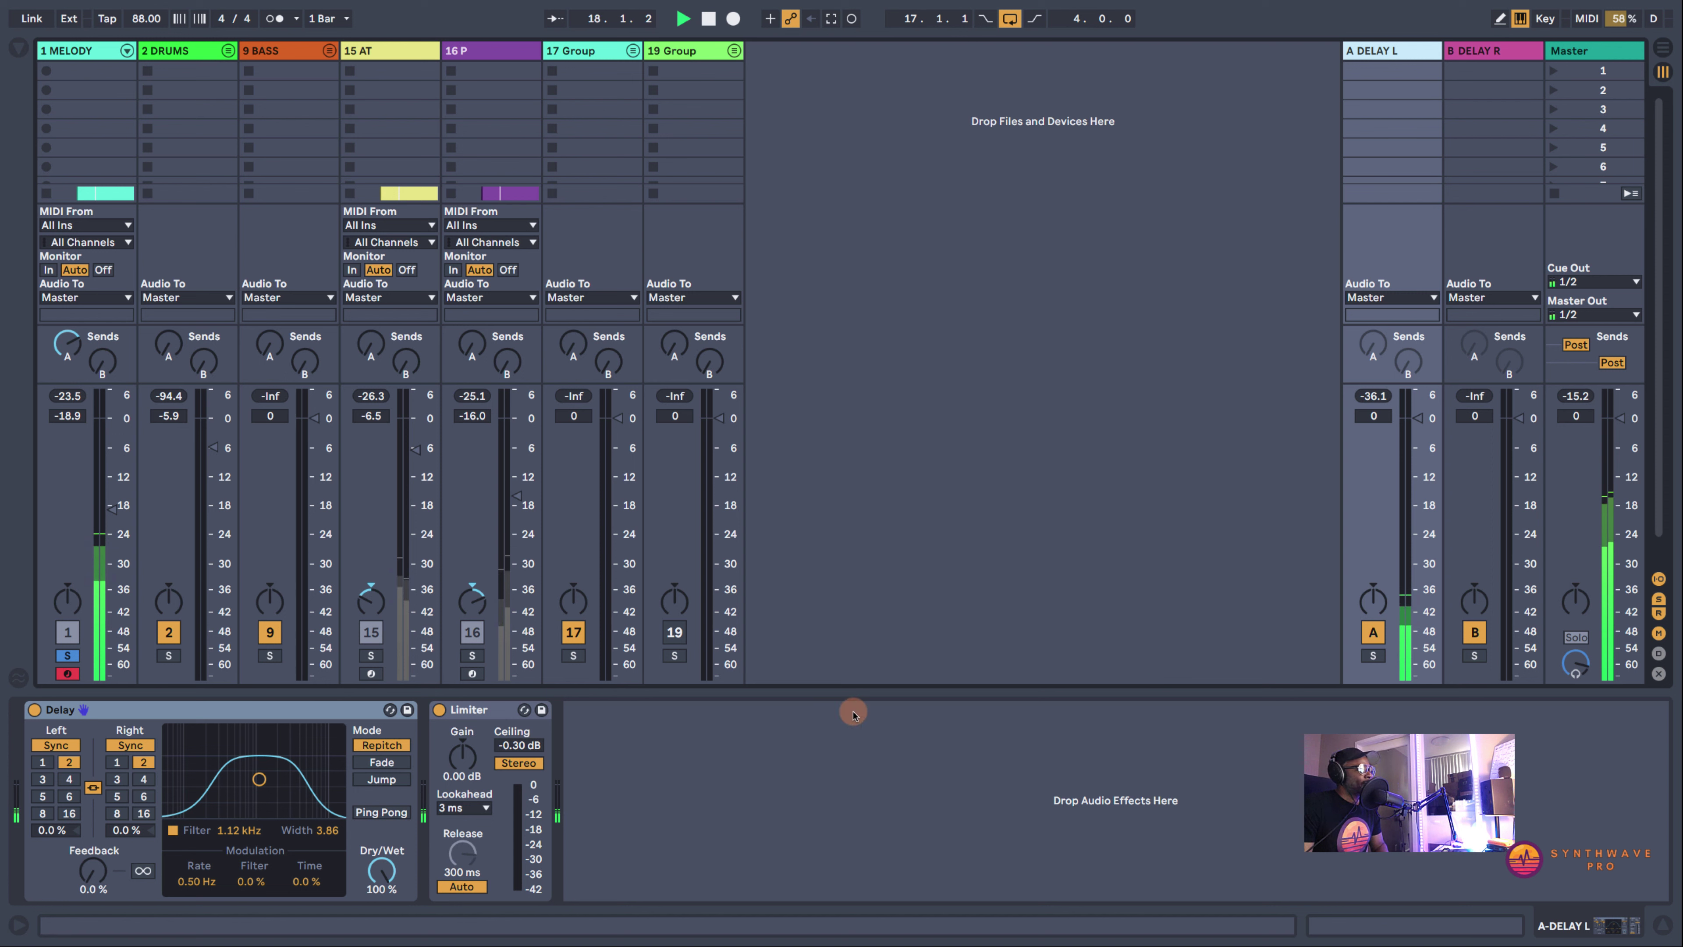
click(63, 345)
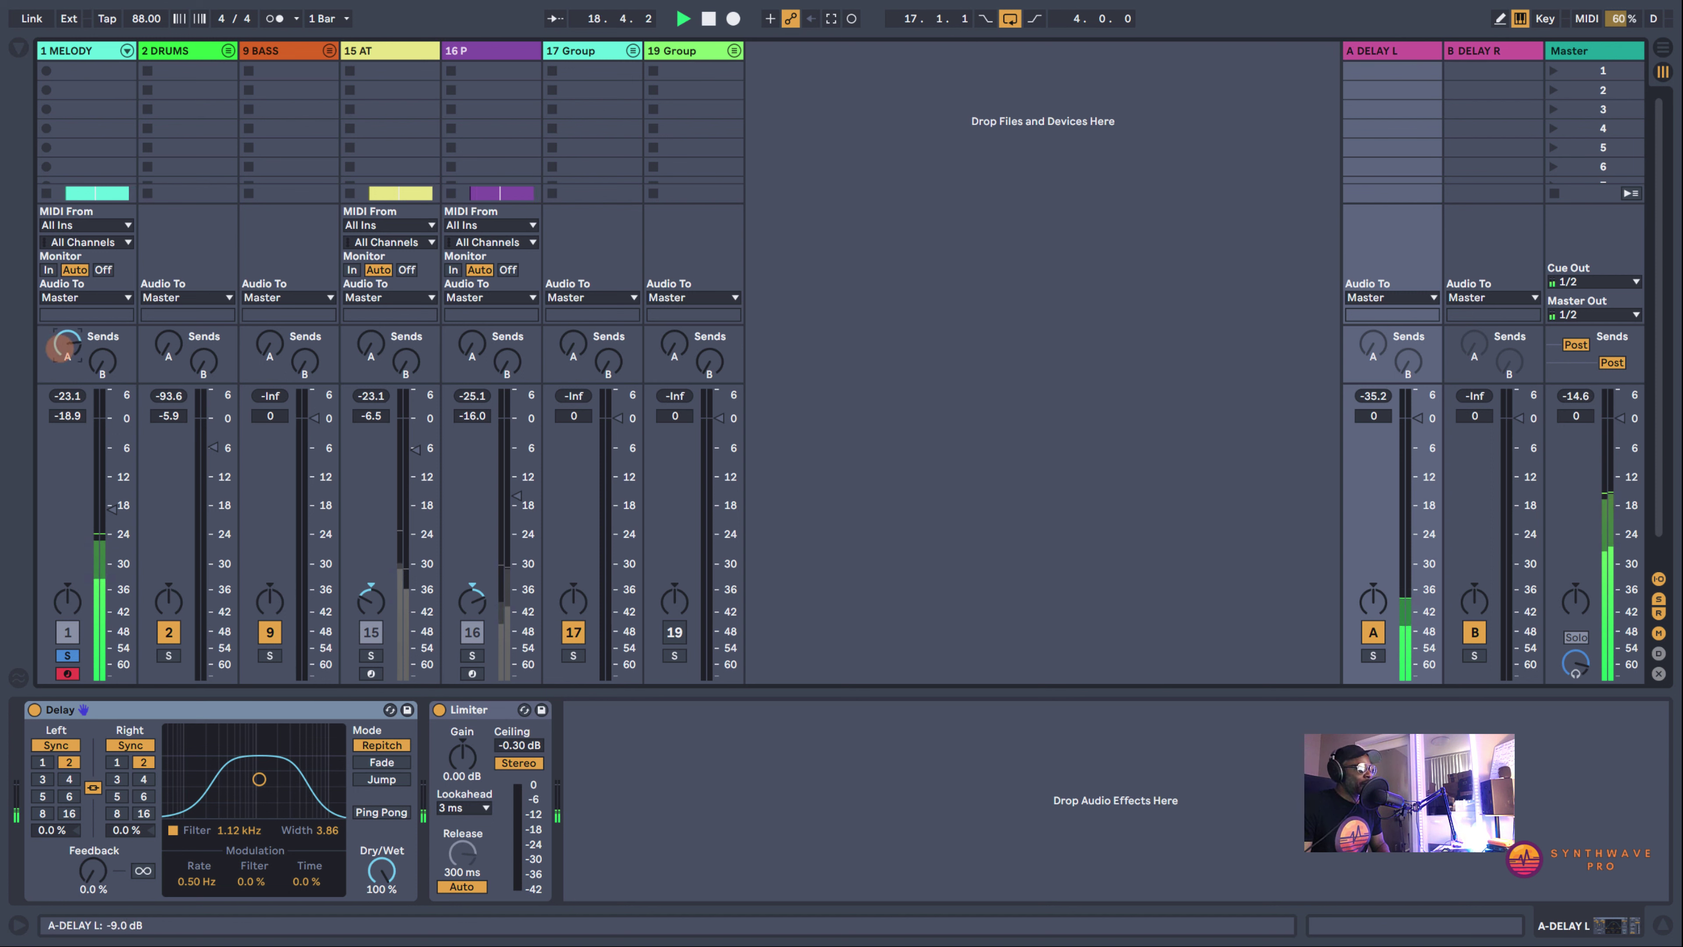
drag(63, 345, 63, 343)
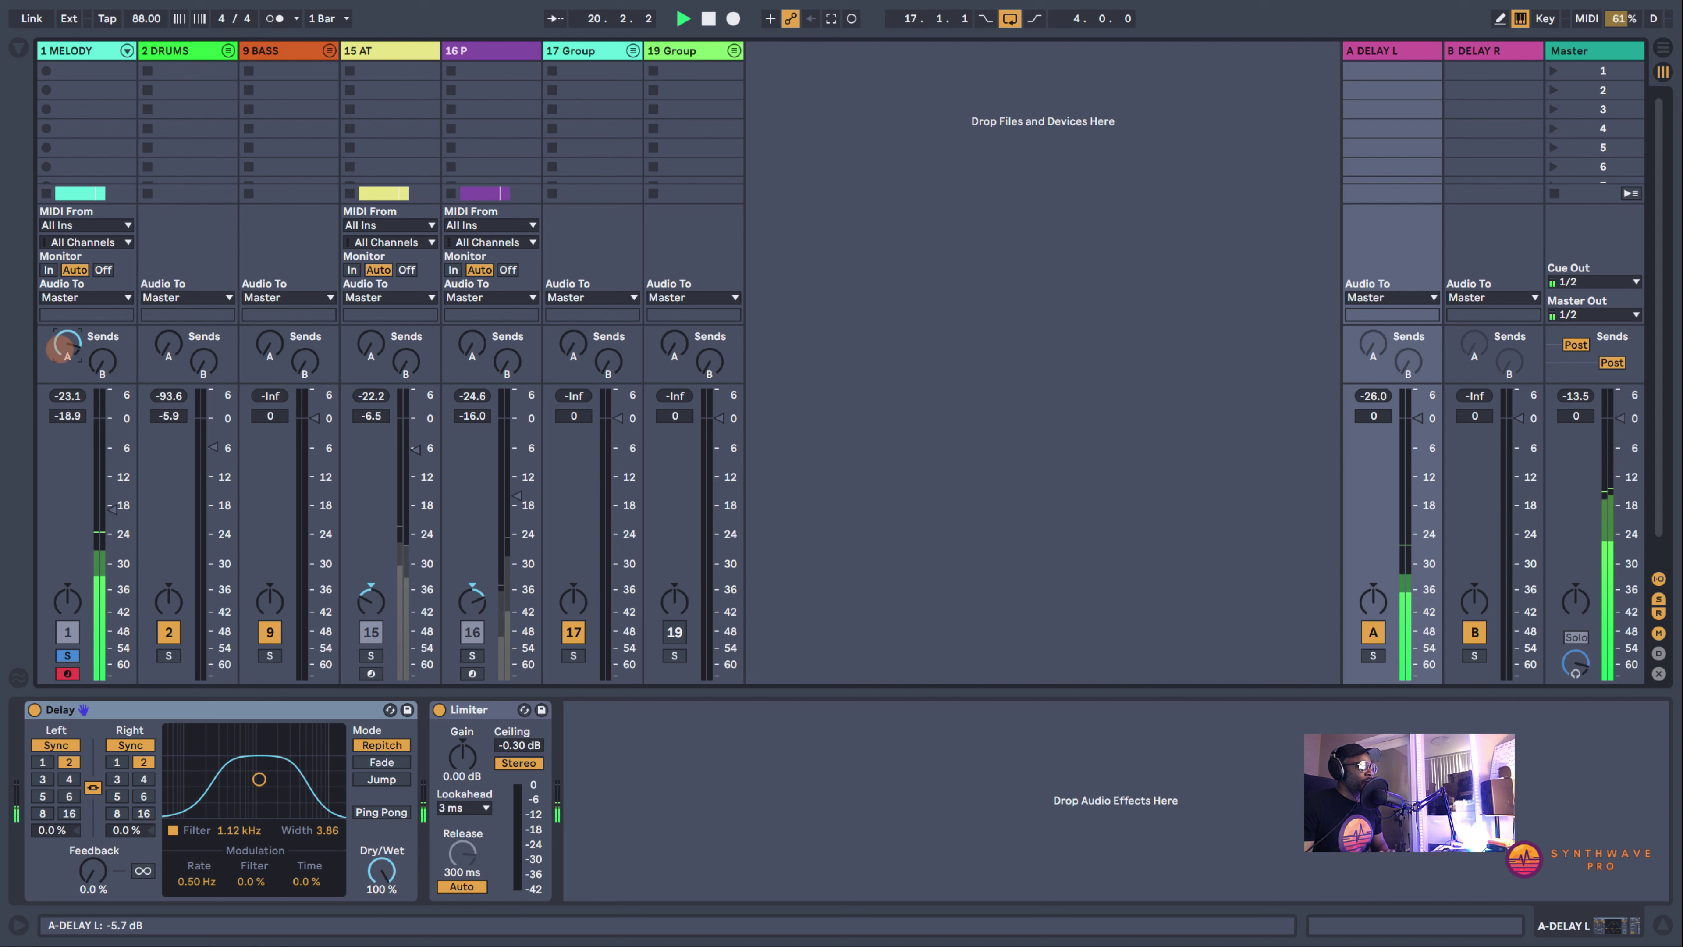
drag(63, 345, 63, 346)
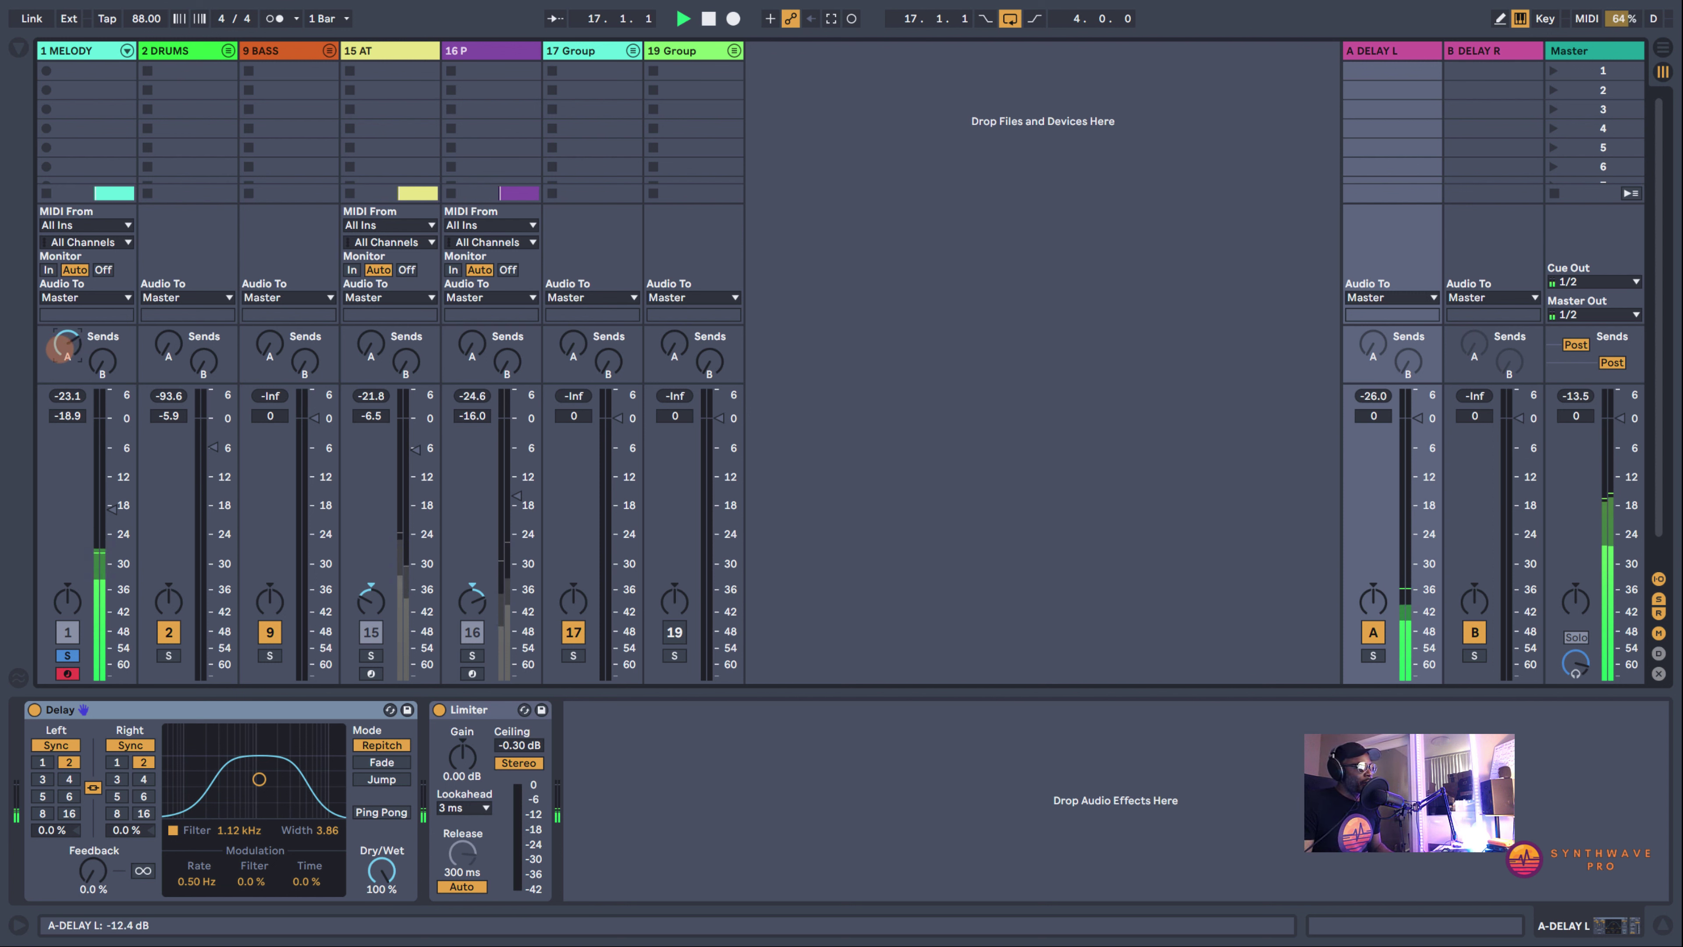
key(space)
click(687, 407)
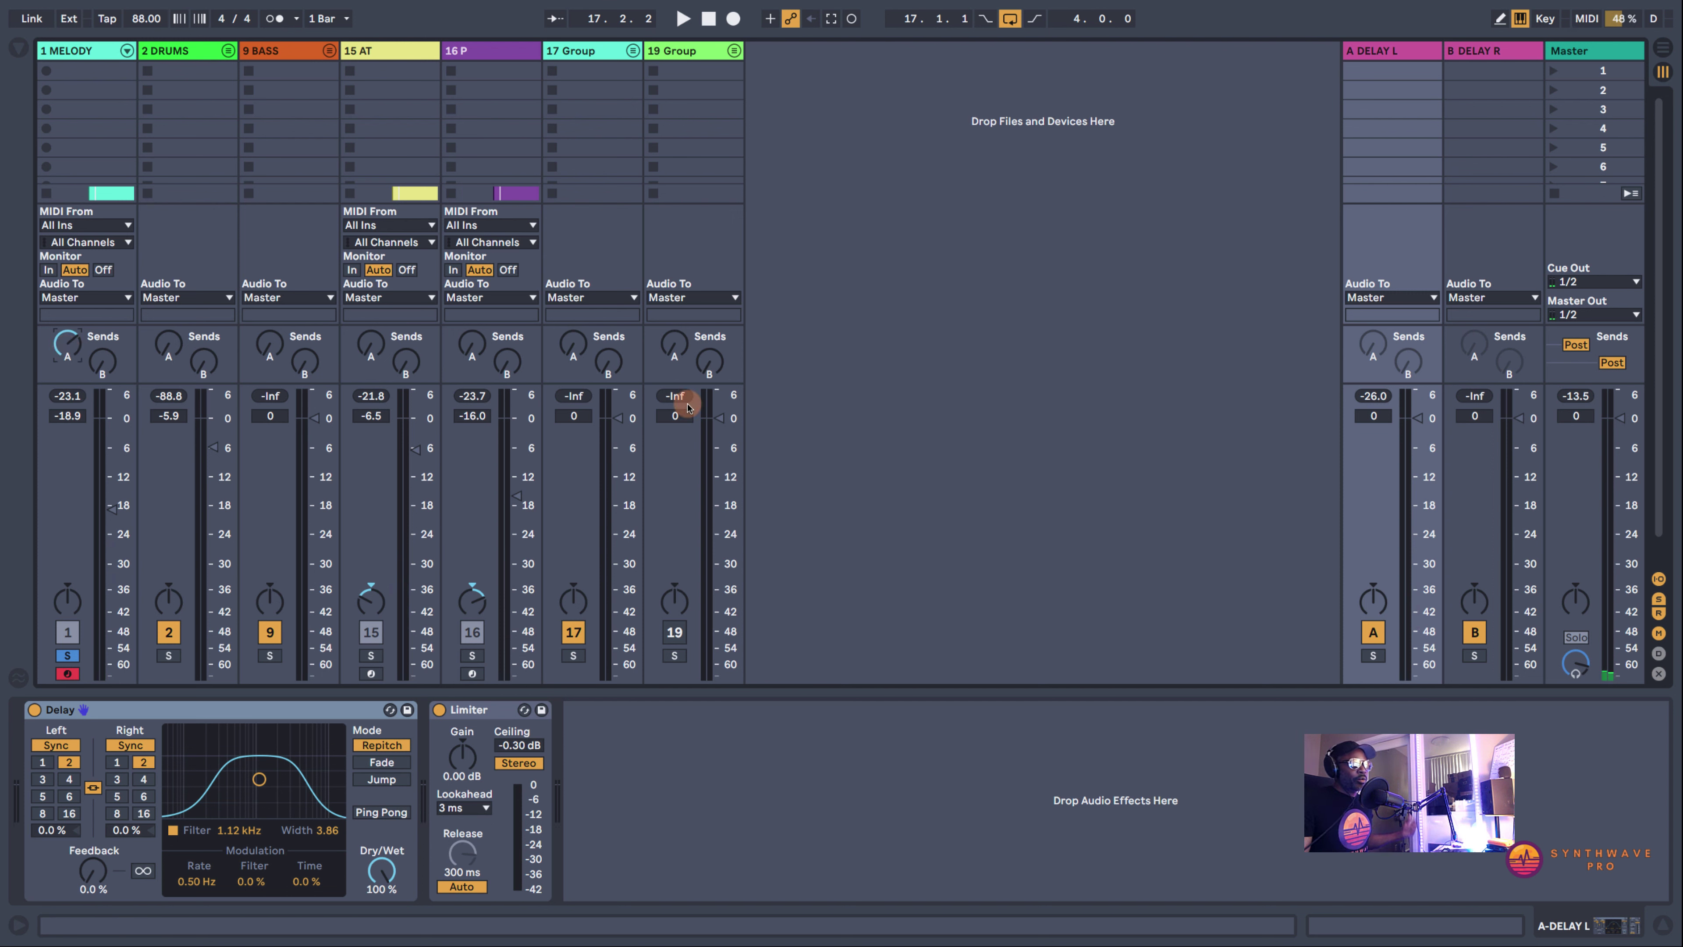
Pan the DELAY L return to about 27L and raise the MELODY track's send to it during playback
click(1377, 603)
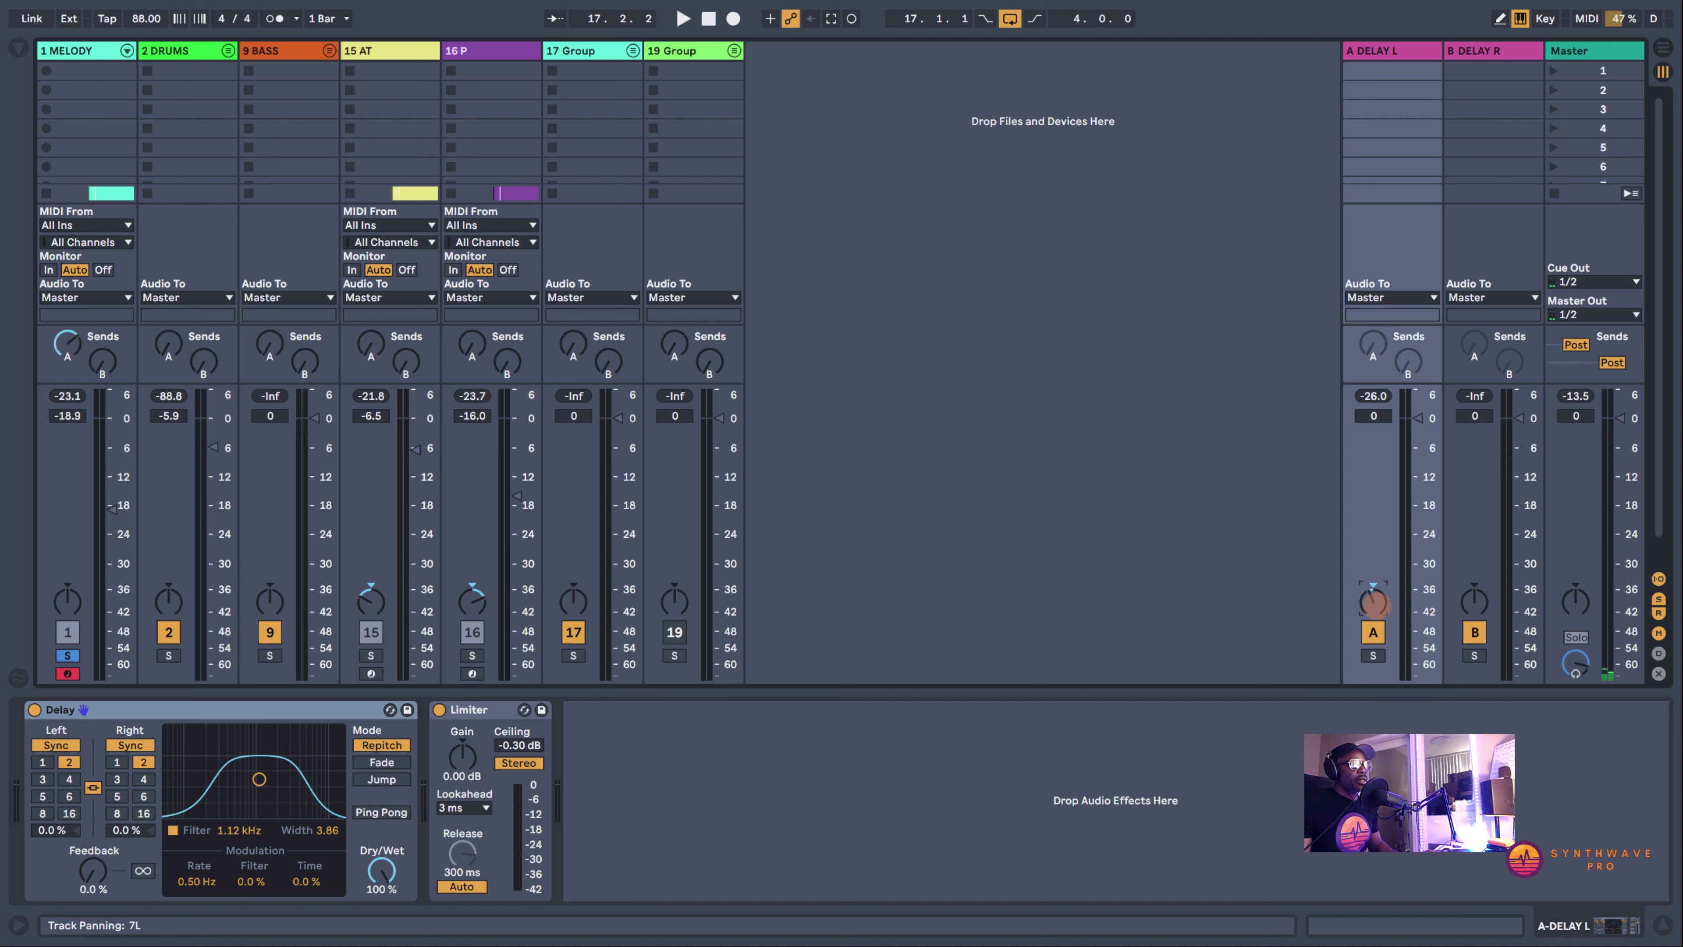
key(space)
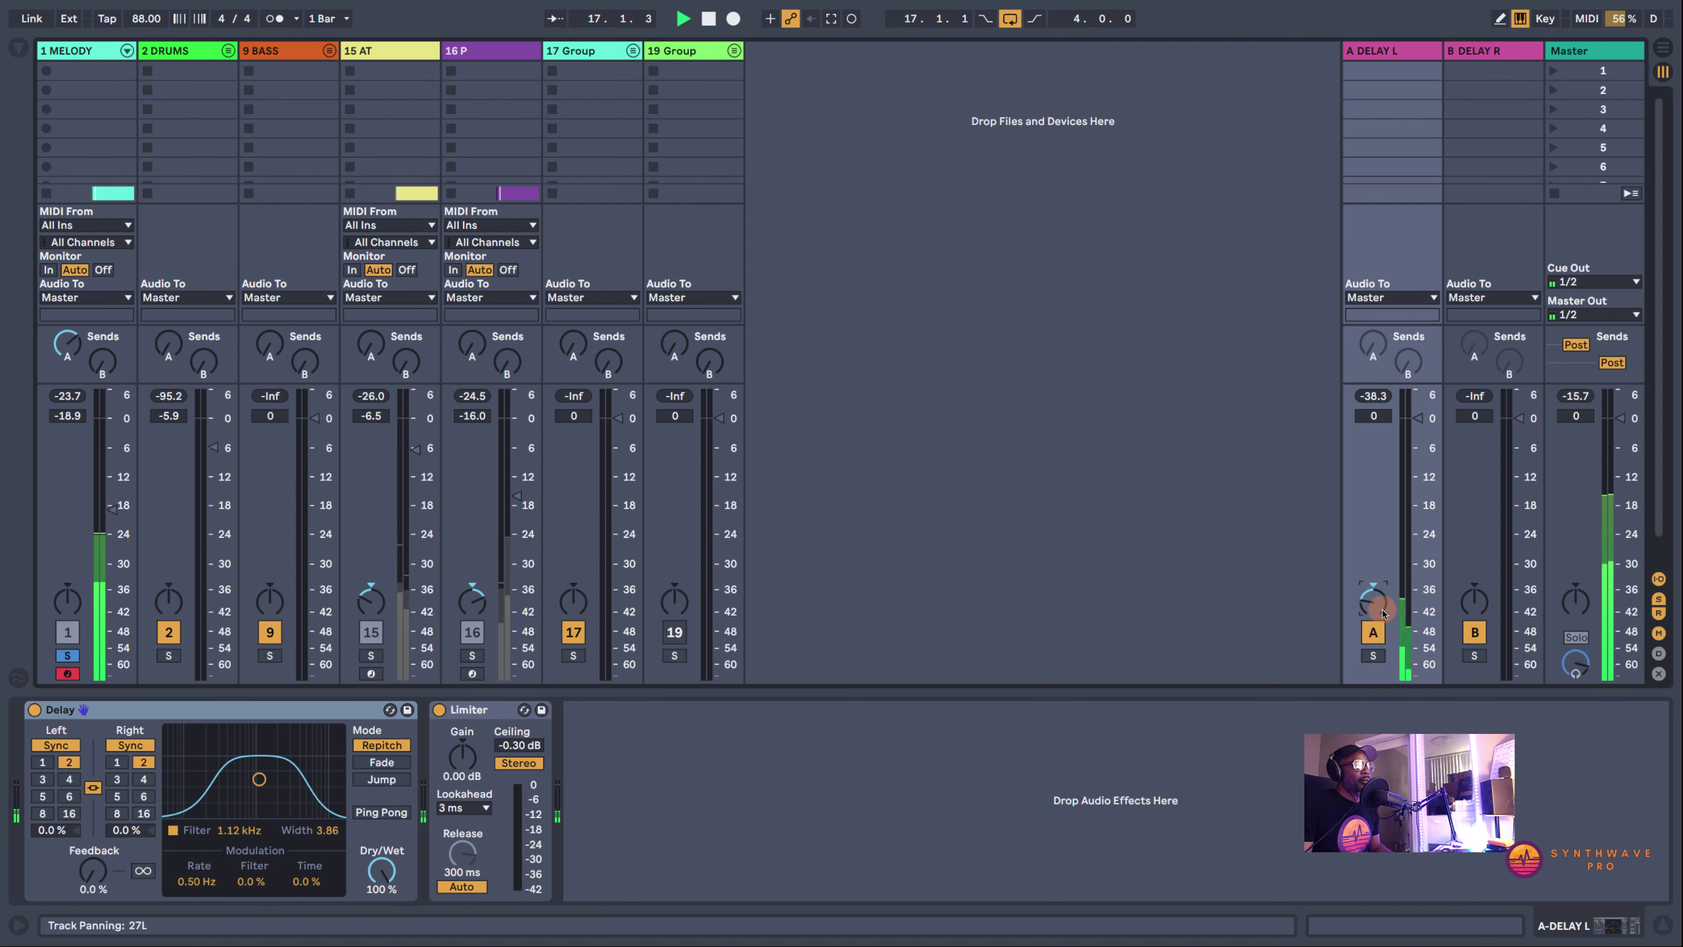
click(74, 346)
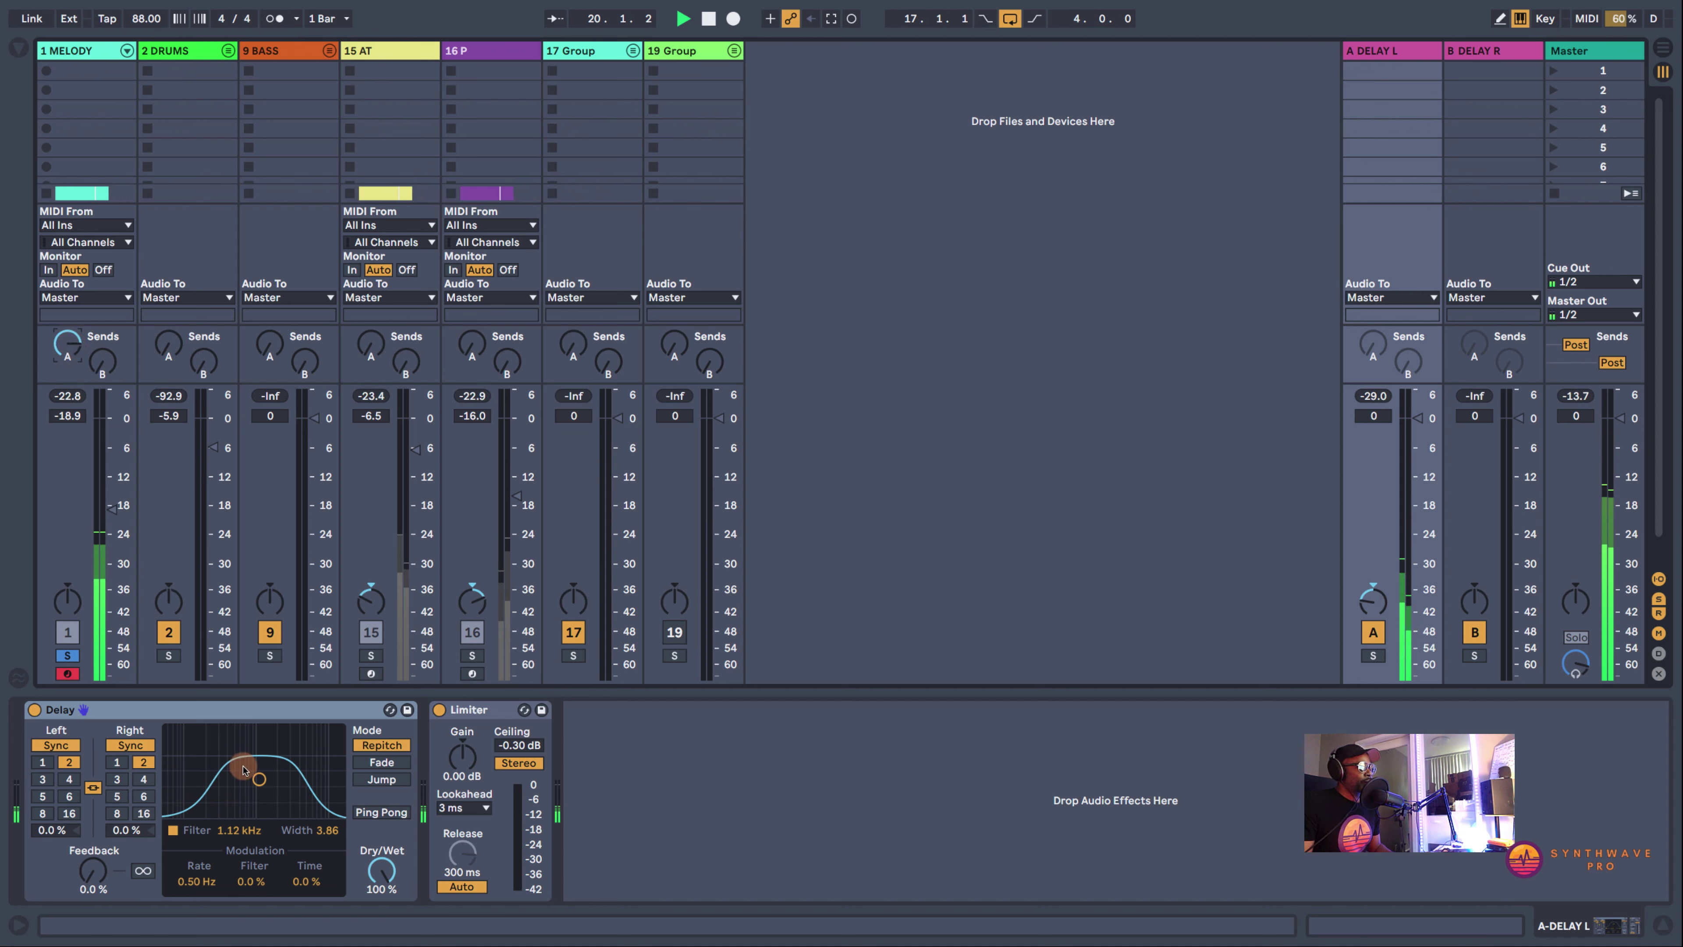
Adjust the filter of DELAY L's Delay to about 1.08 kHz with a width of 4.53
drag(258, 778, 253, 770)
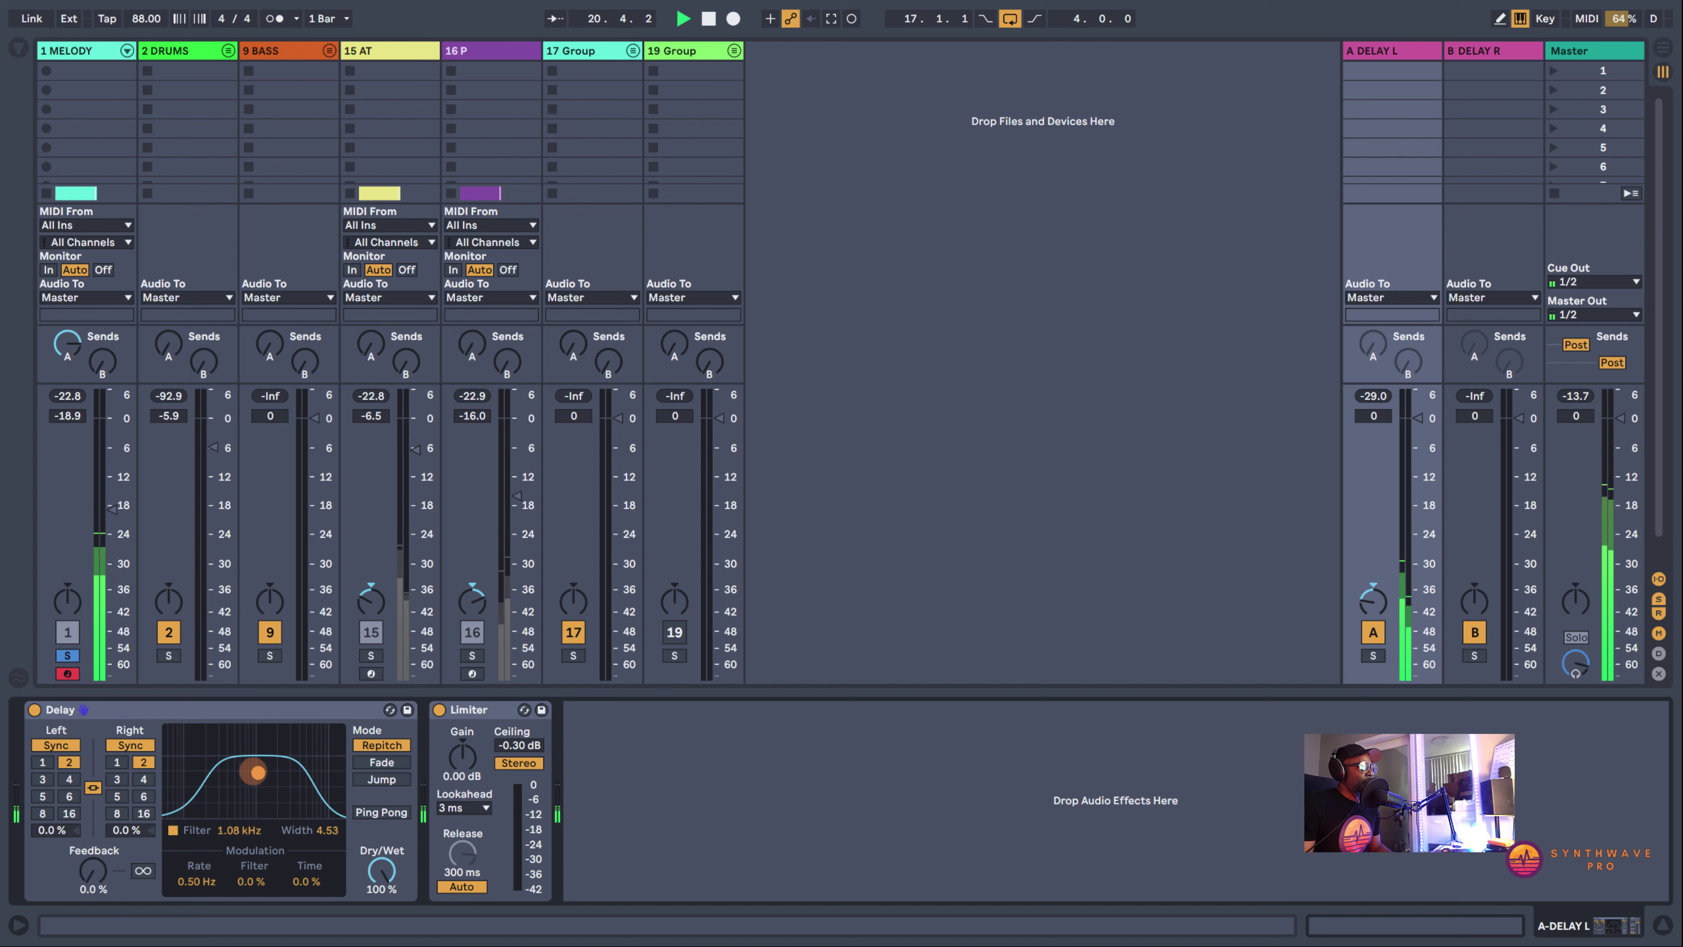
key(space)
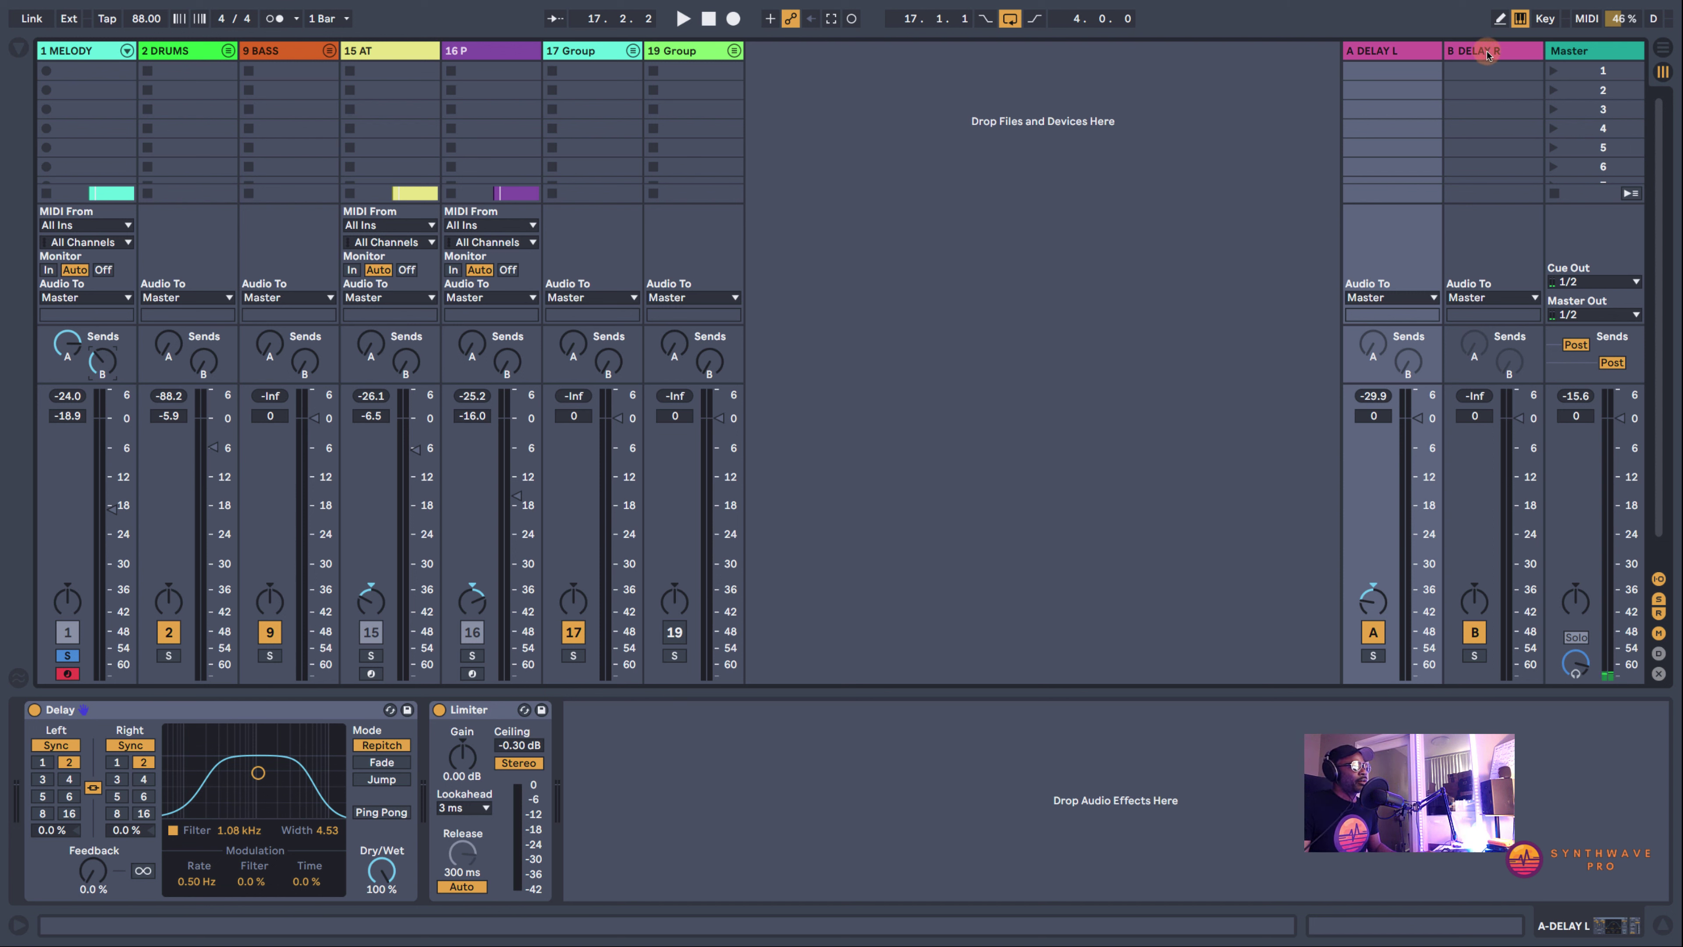
Set the MELODY track's send to DELAY R to about -13.3 dB and pan the DELAY R return to about 23R during playback
key(space)
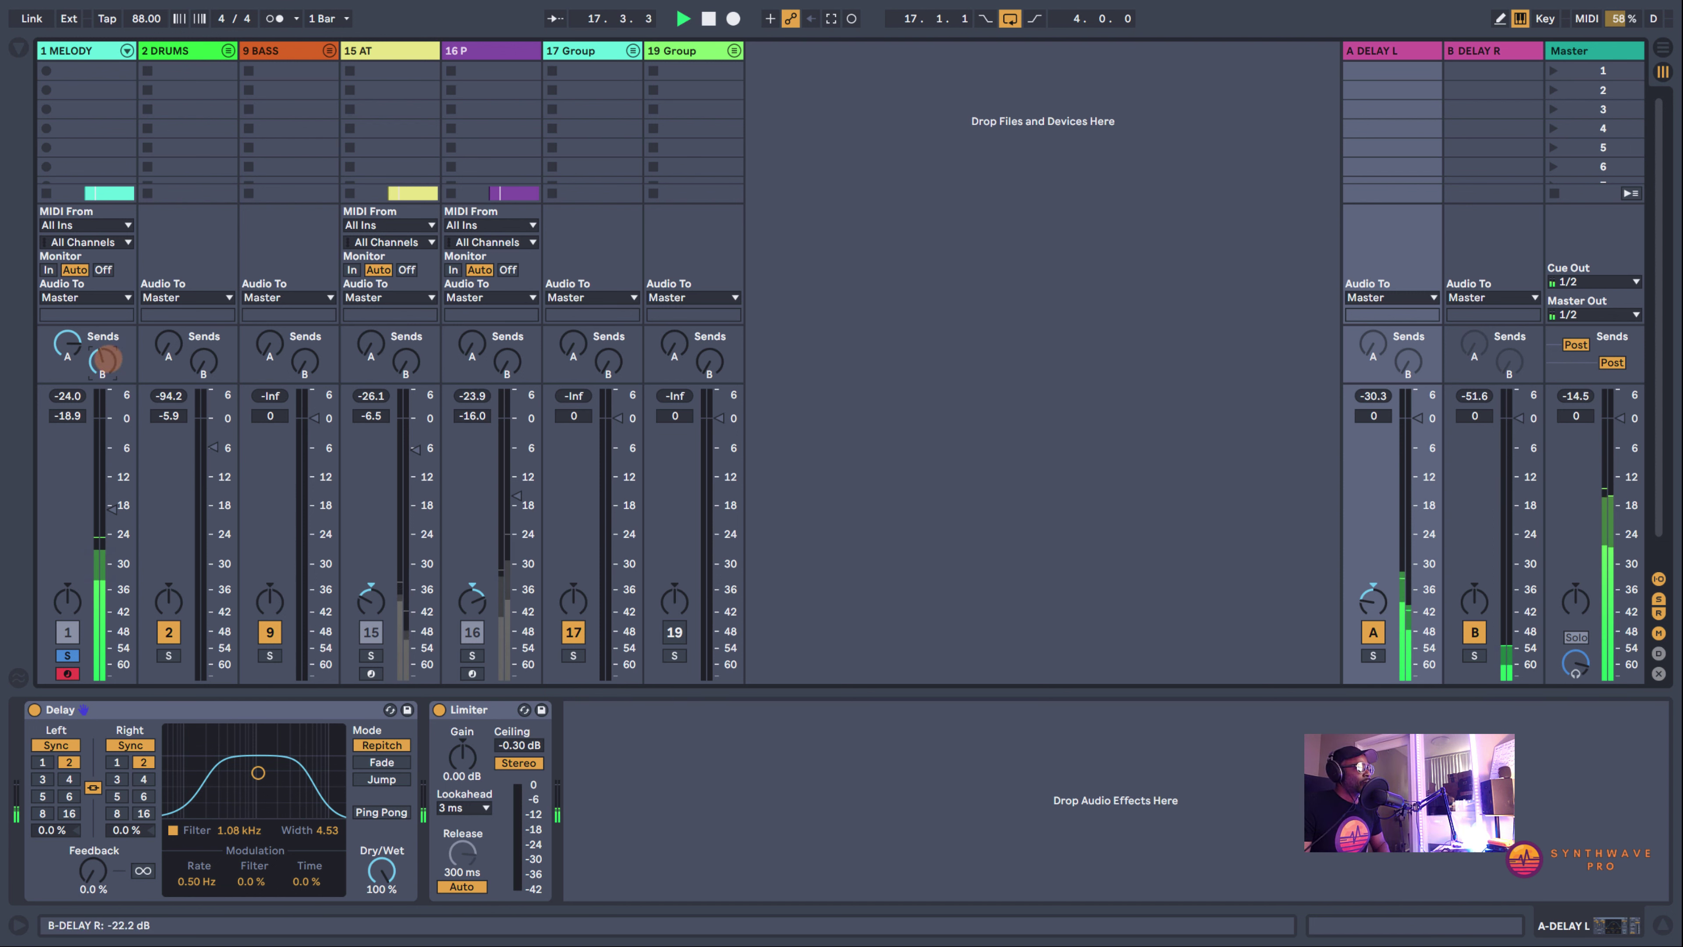
drag(104, 359, 104, 362)
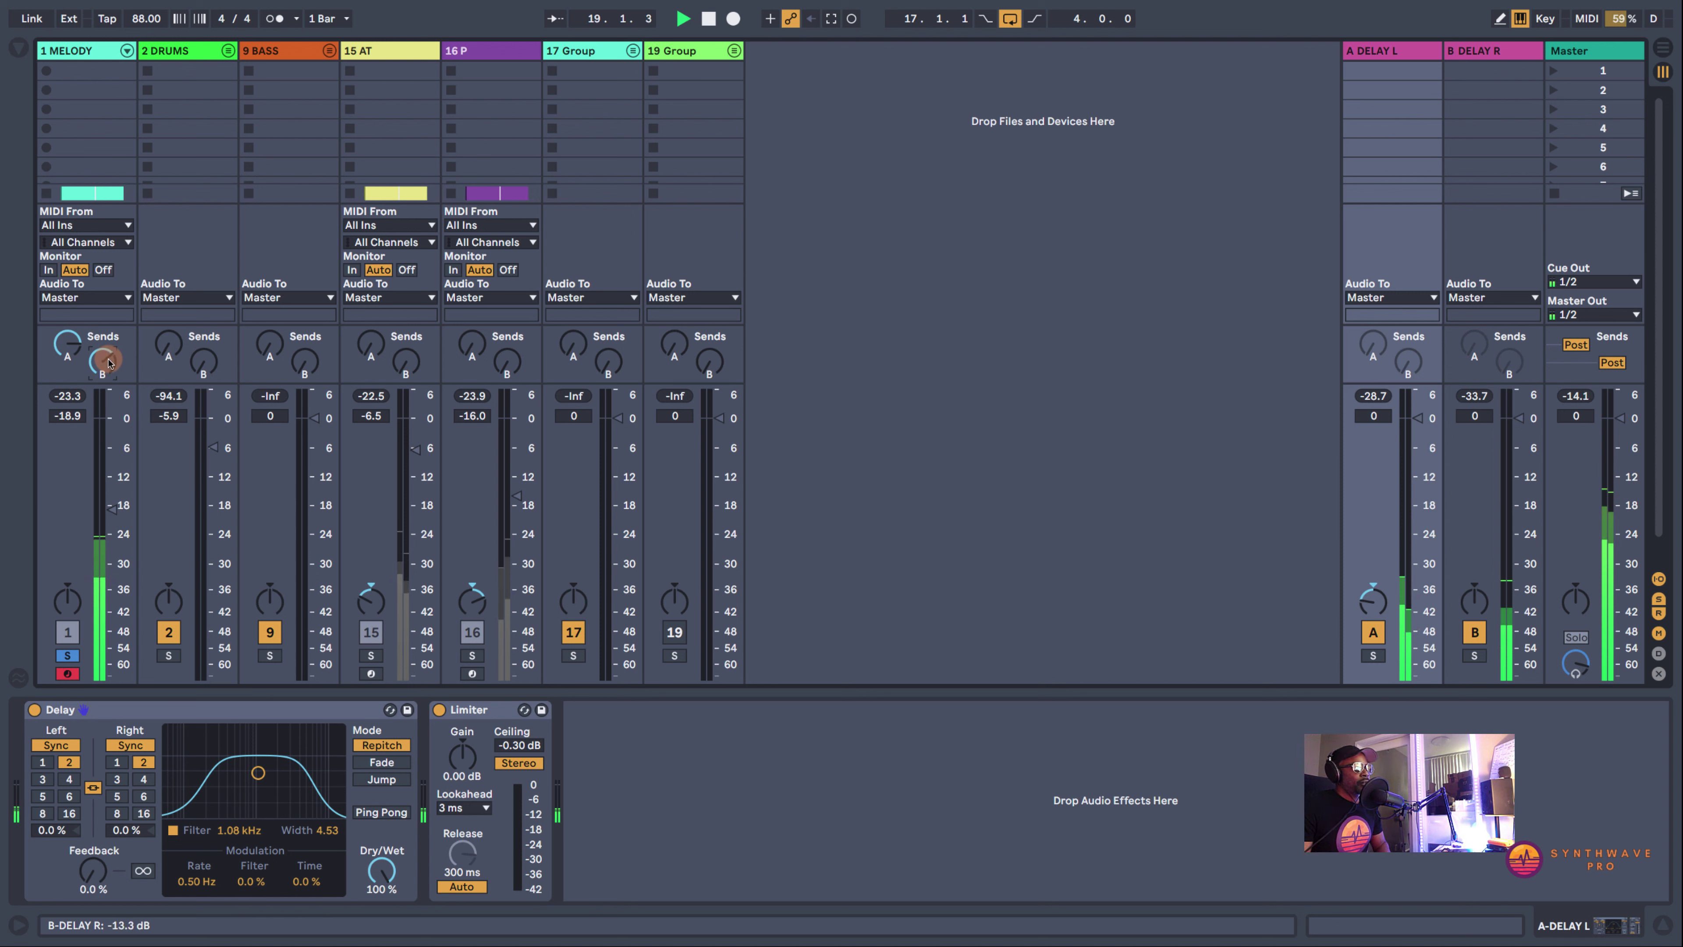
drag(1474, 601, 1481, 606)
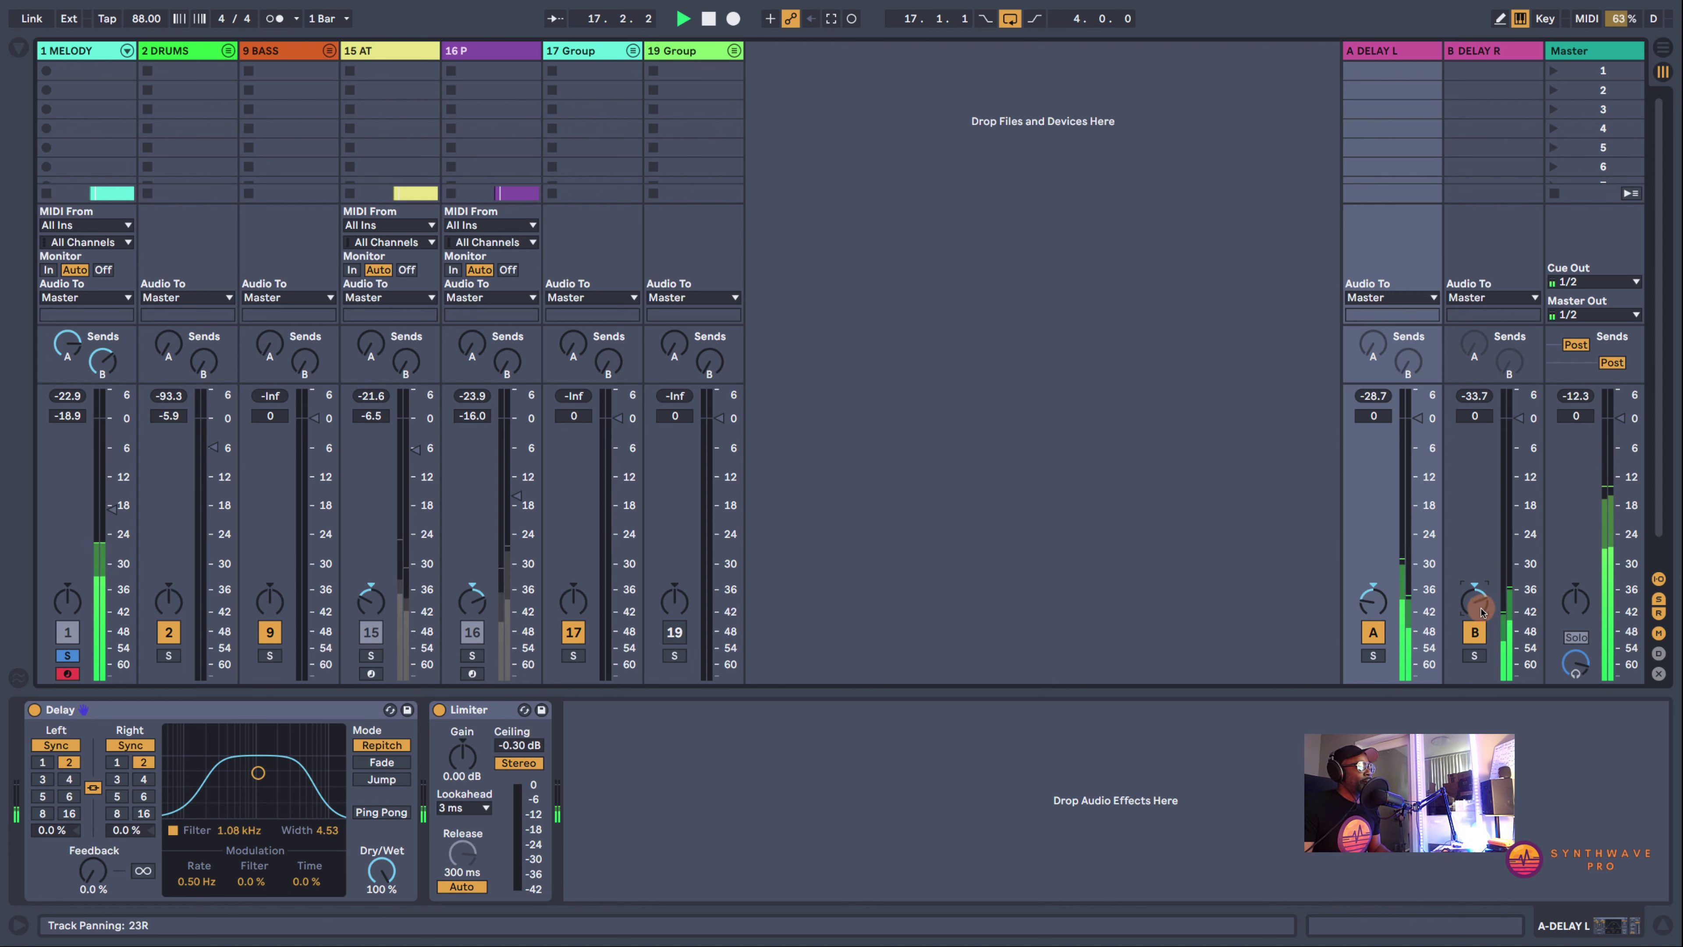
key(space)
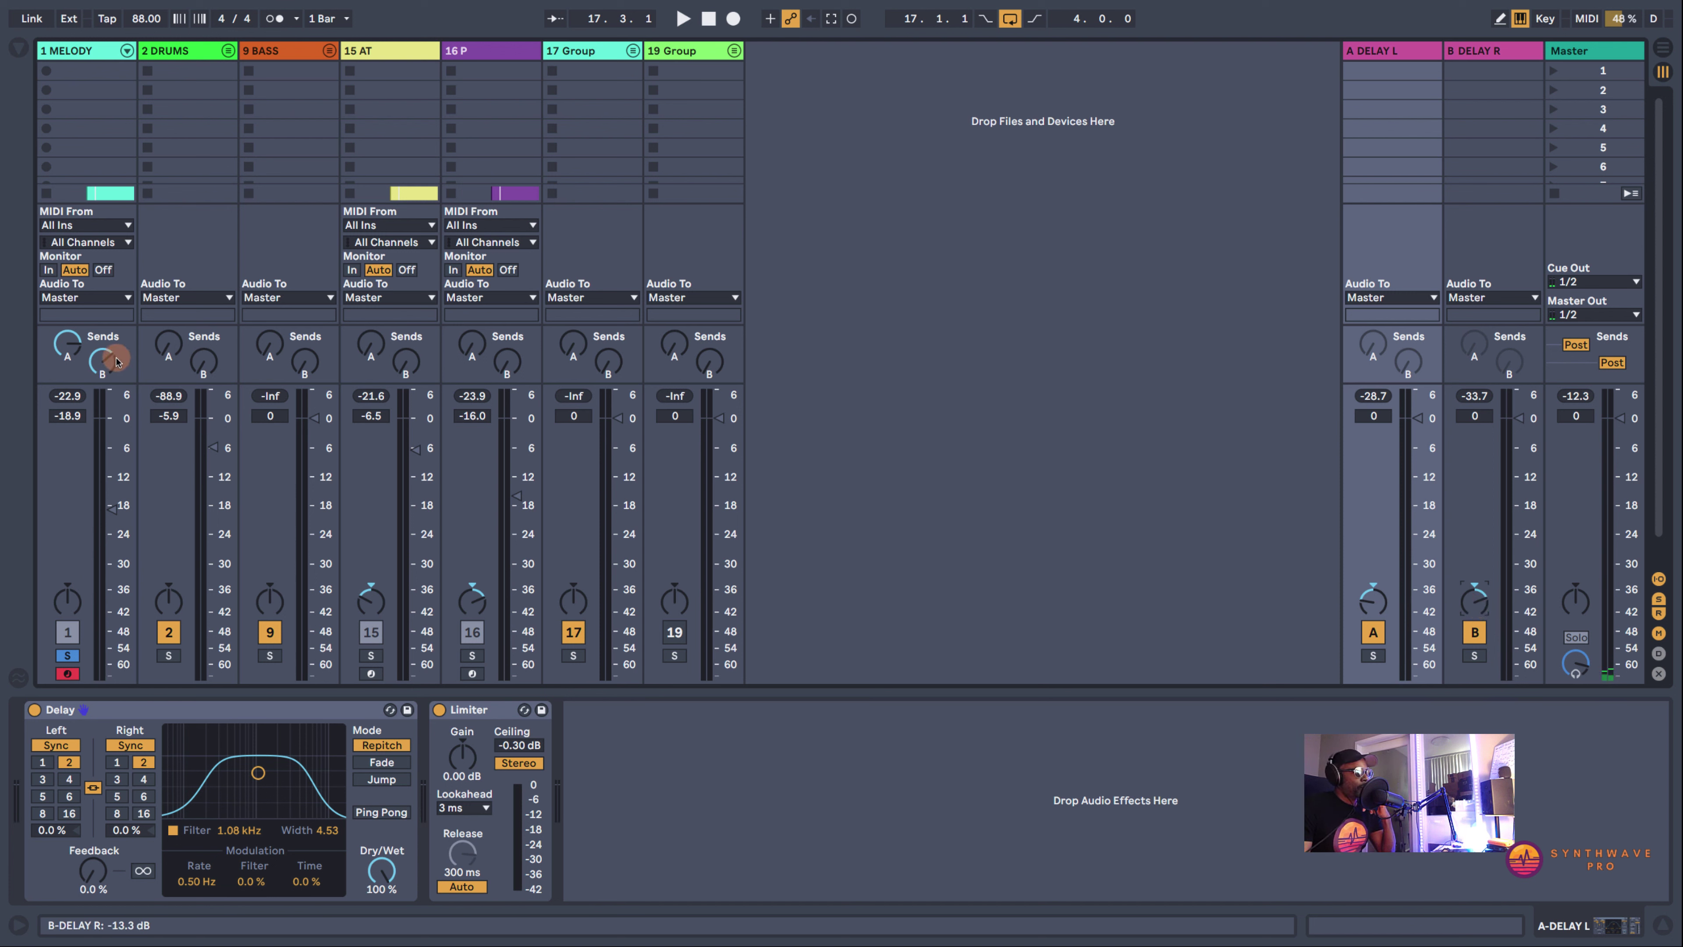
Turn the MELODY track's send to DELAY R fully down, and route DELAY L into DELAY R by enabling and raising DELAY L's send B
mouse_move(116, 361)
mouse_down()
mouse_move(91, 358)
mouse_move(105, 370)
mouse_up()
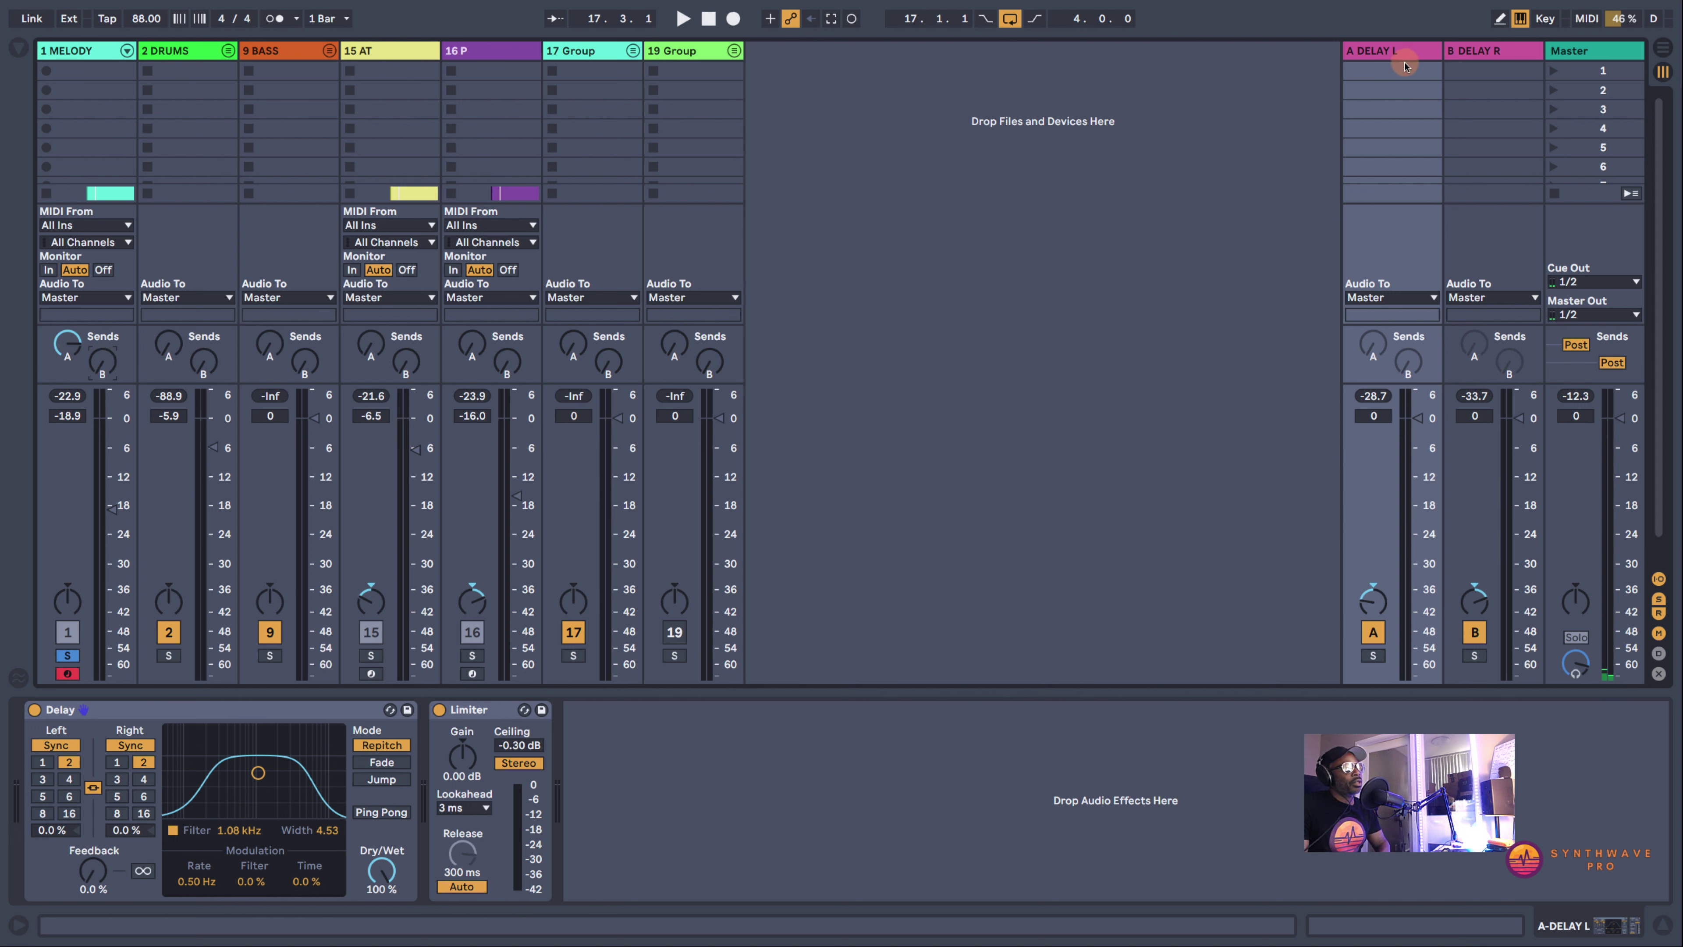
click(1420, 54)
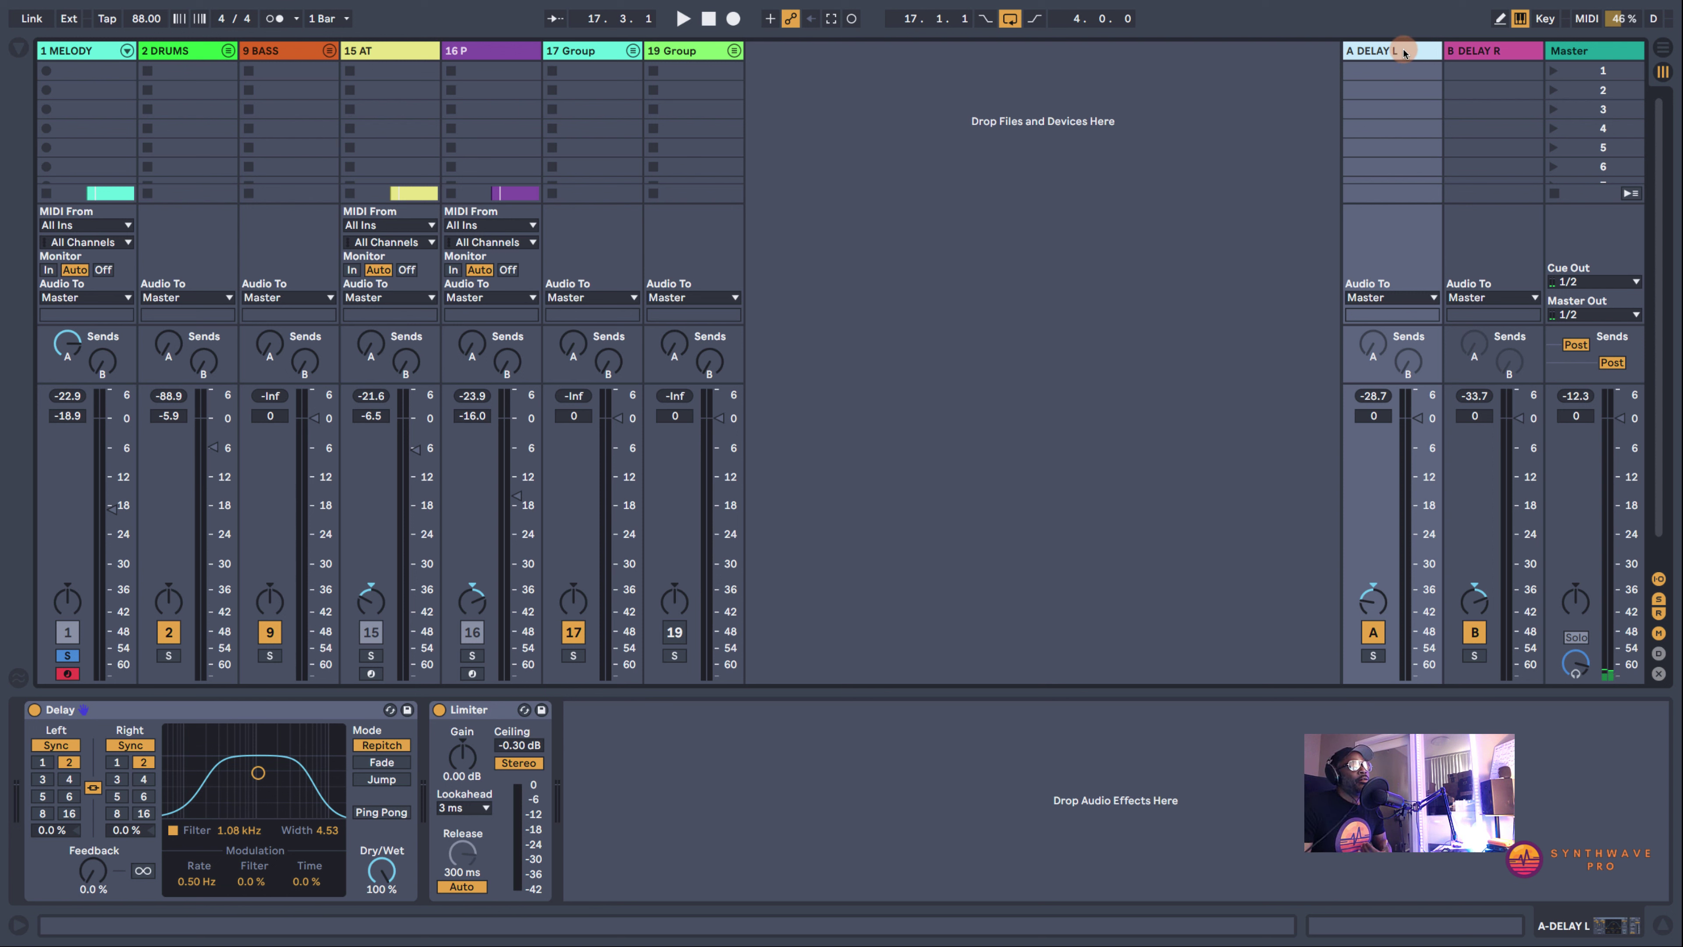
click(1407, 363)
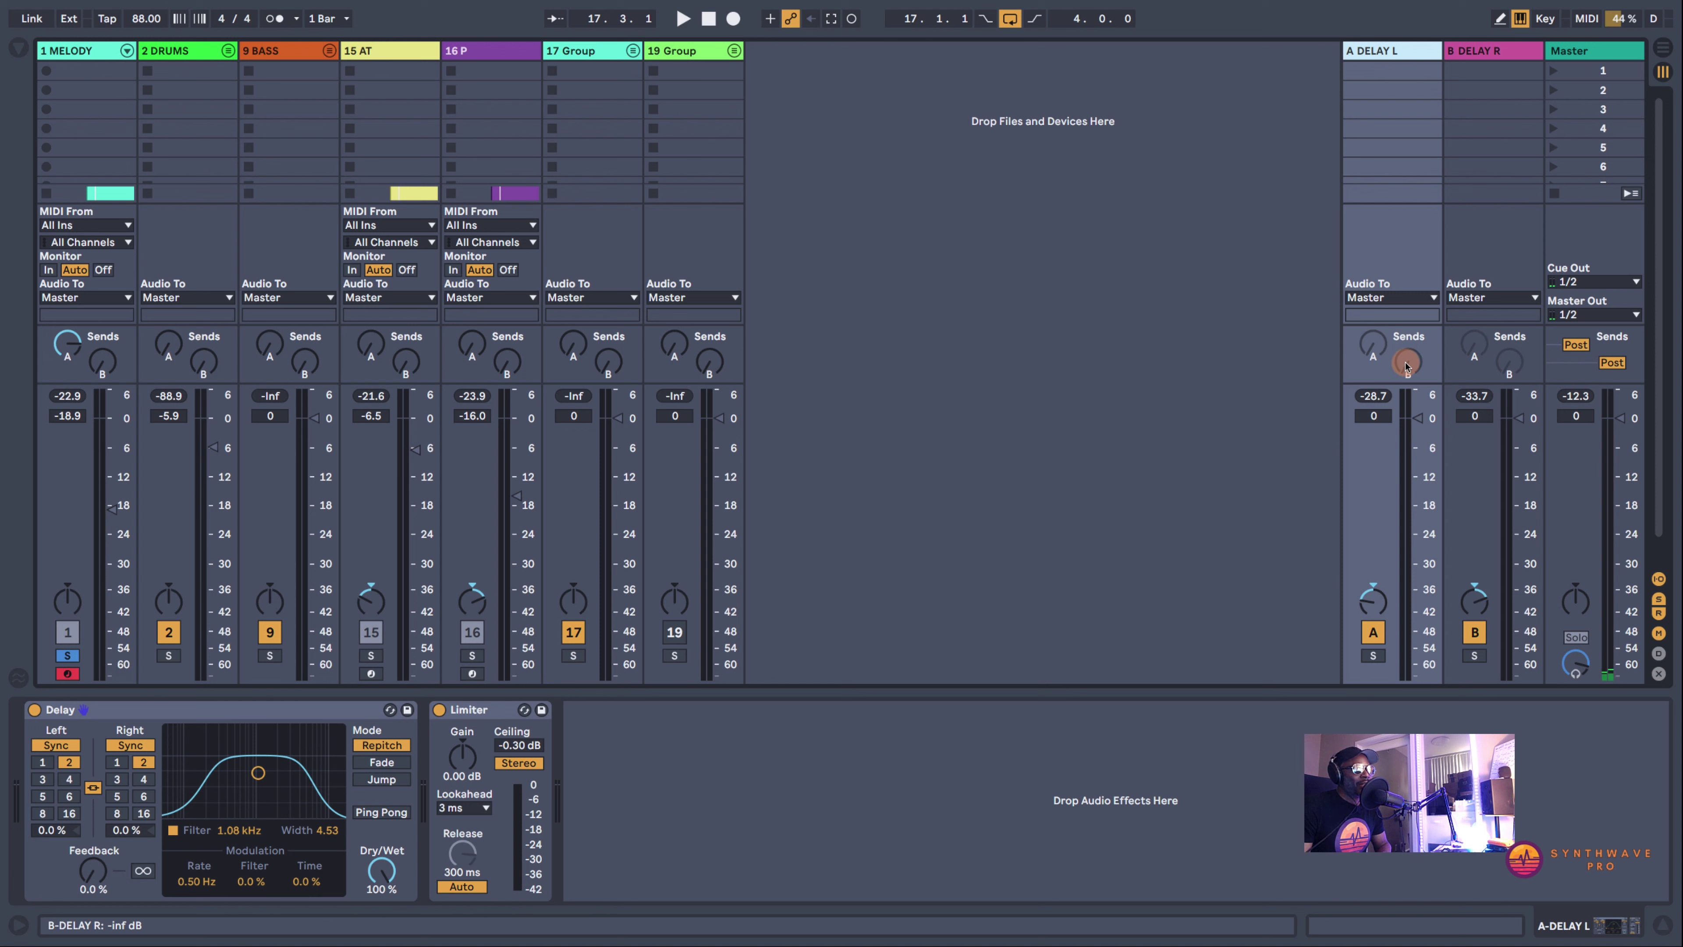
right_click(1406, 364)
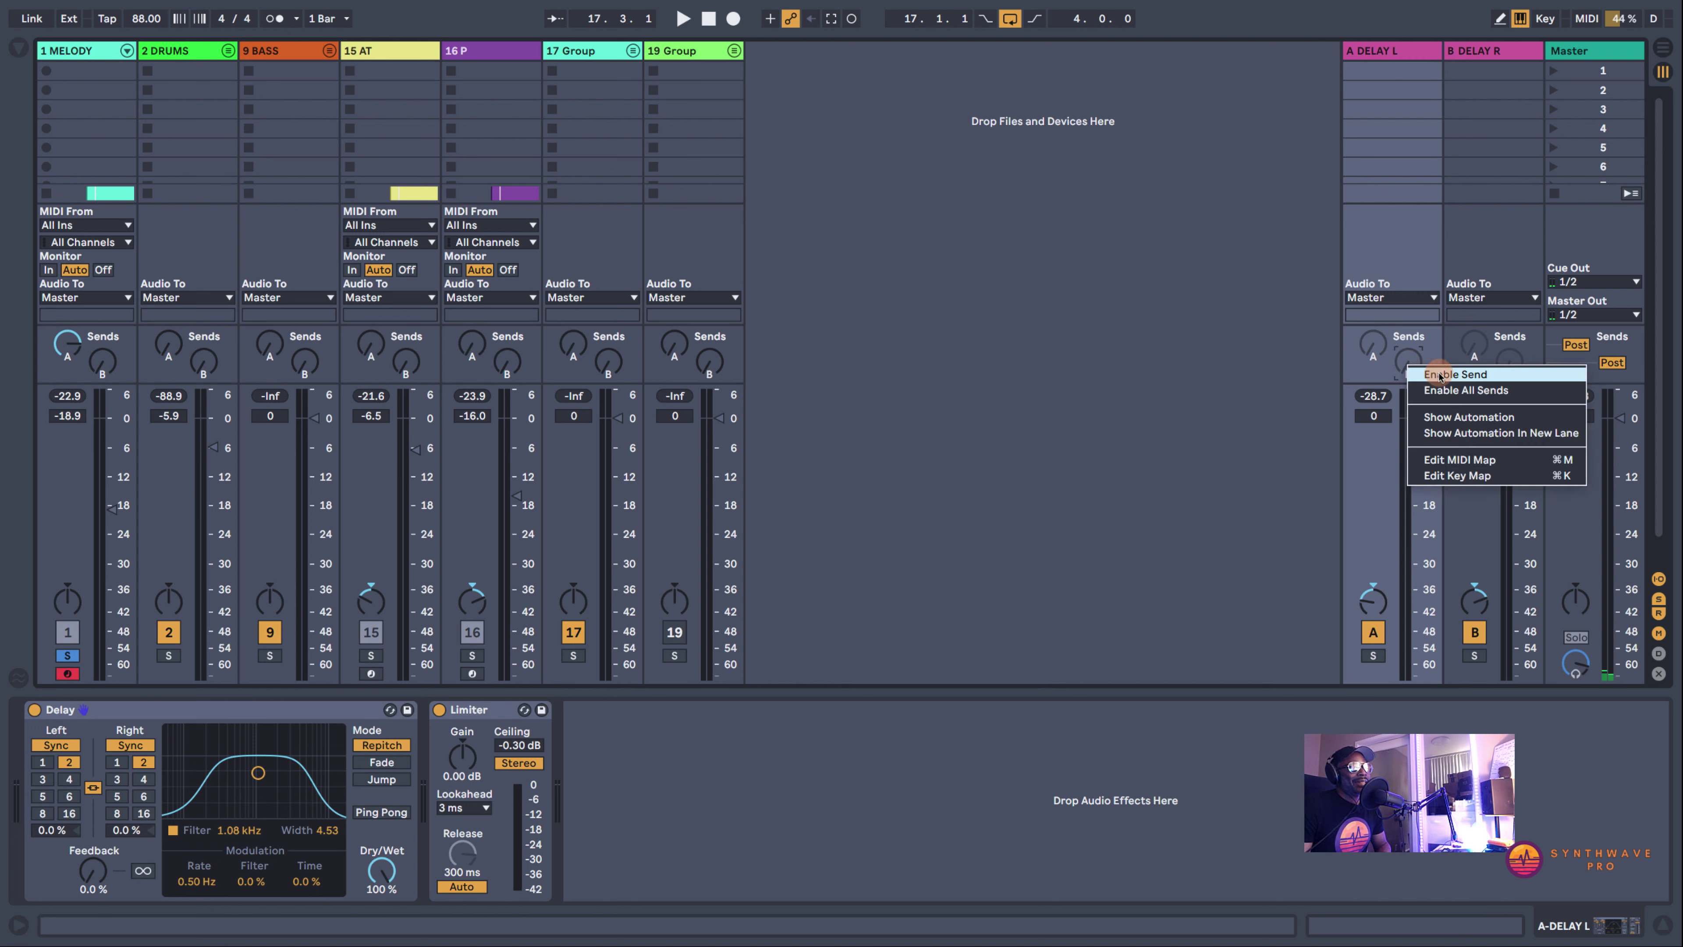
click(1439, 375)
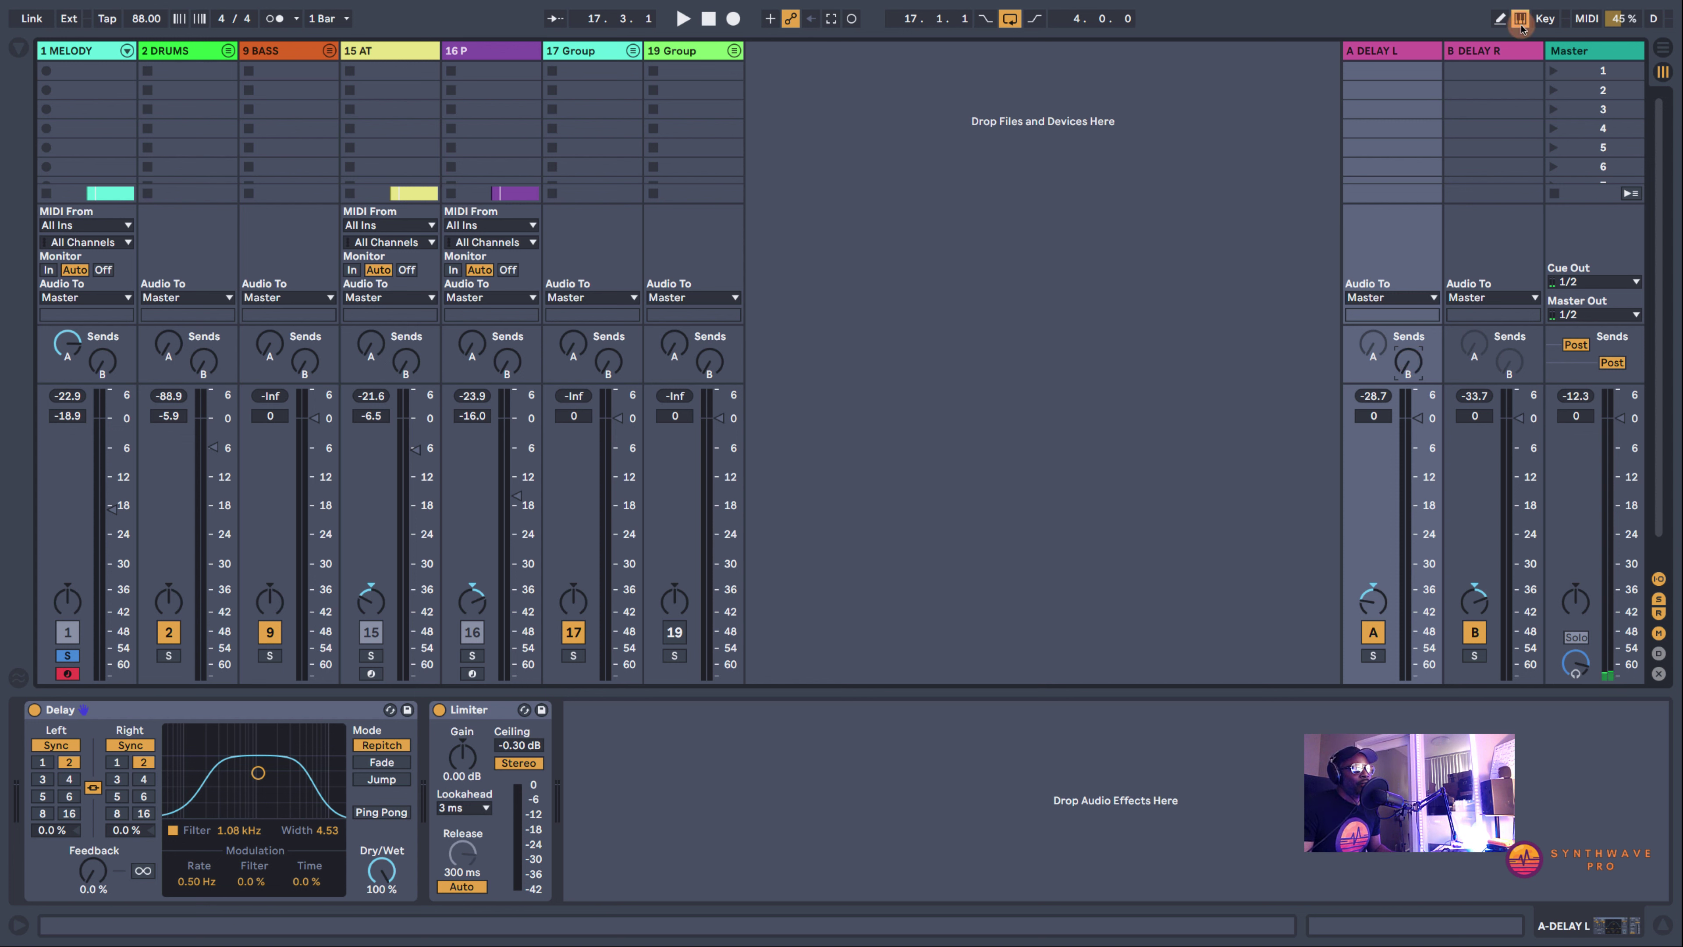
key(space)
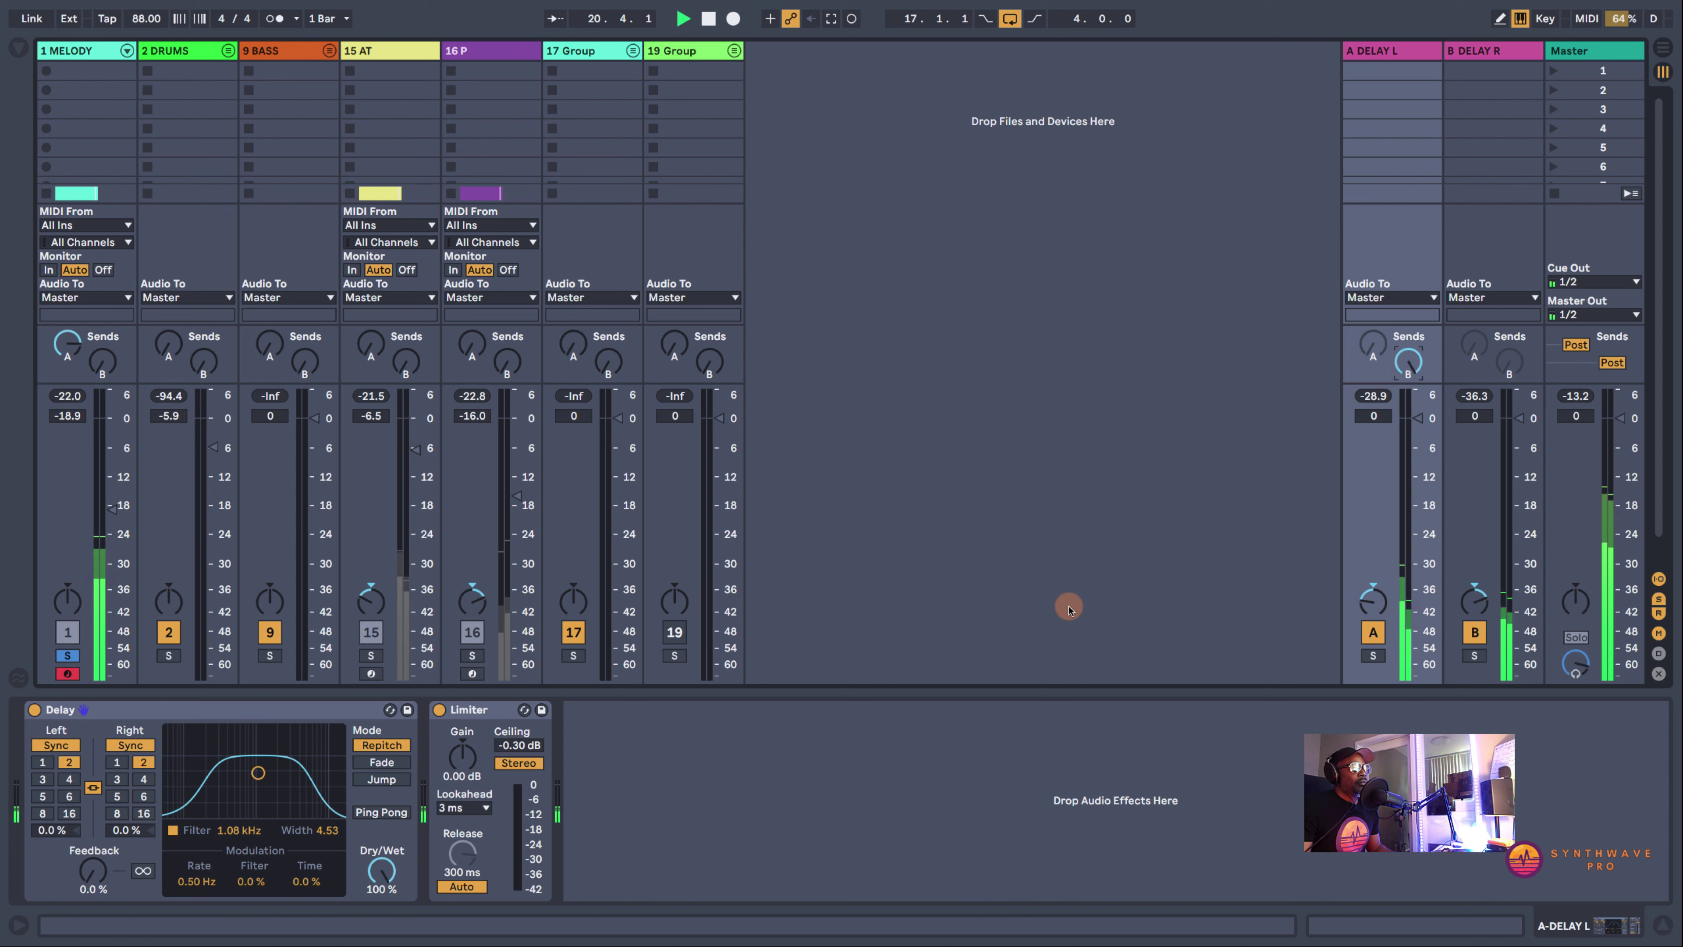
Unsolo the MELODY track and solo both the DELAY L and DELAY R return tracks
click(62, 656)
click(67, 634)
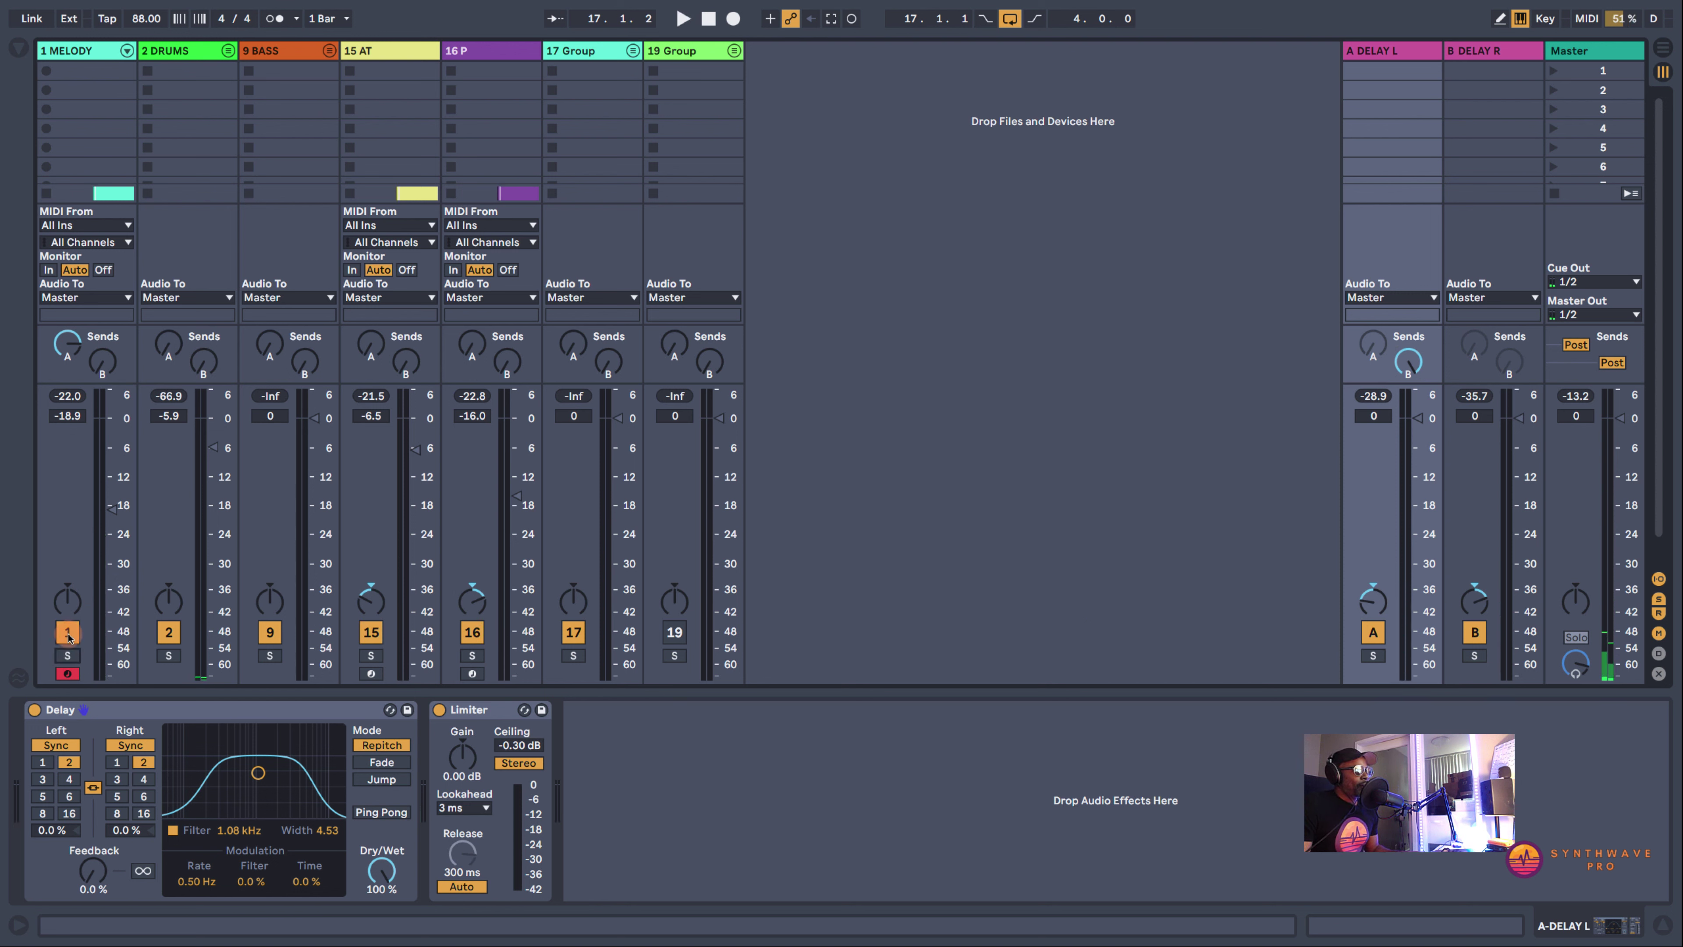
click(70, 655)
click(1373, 656)
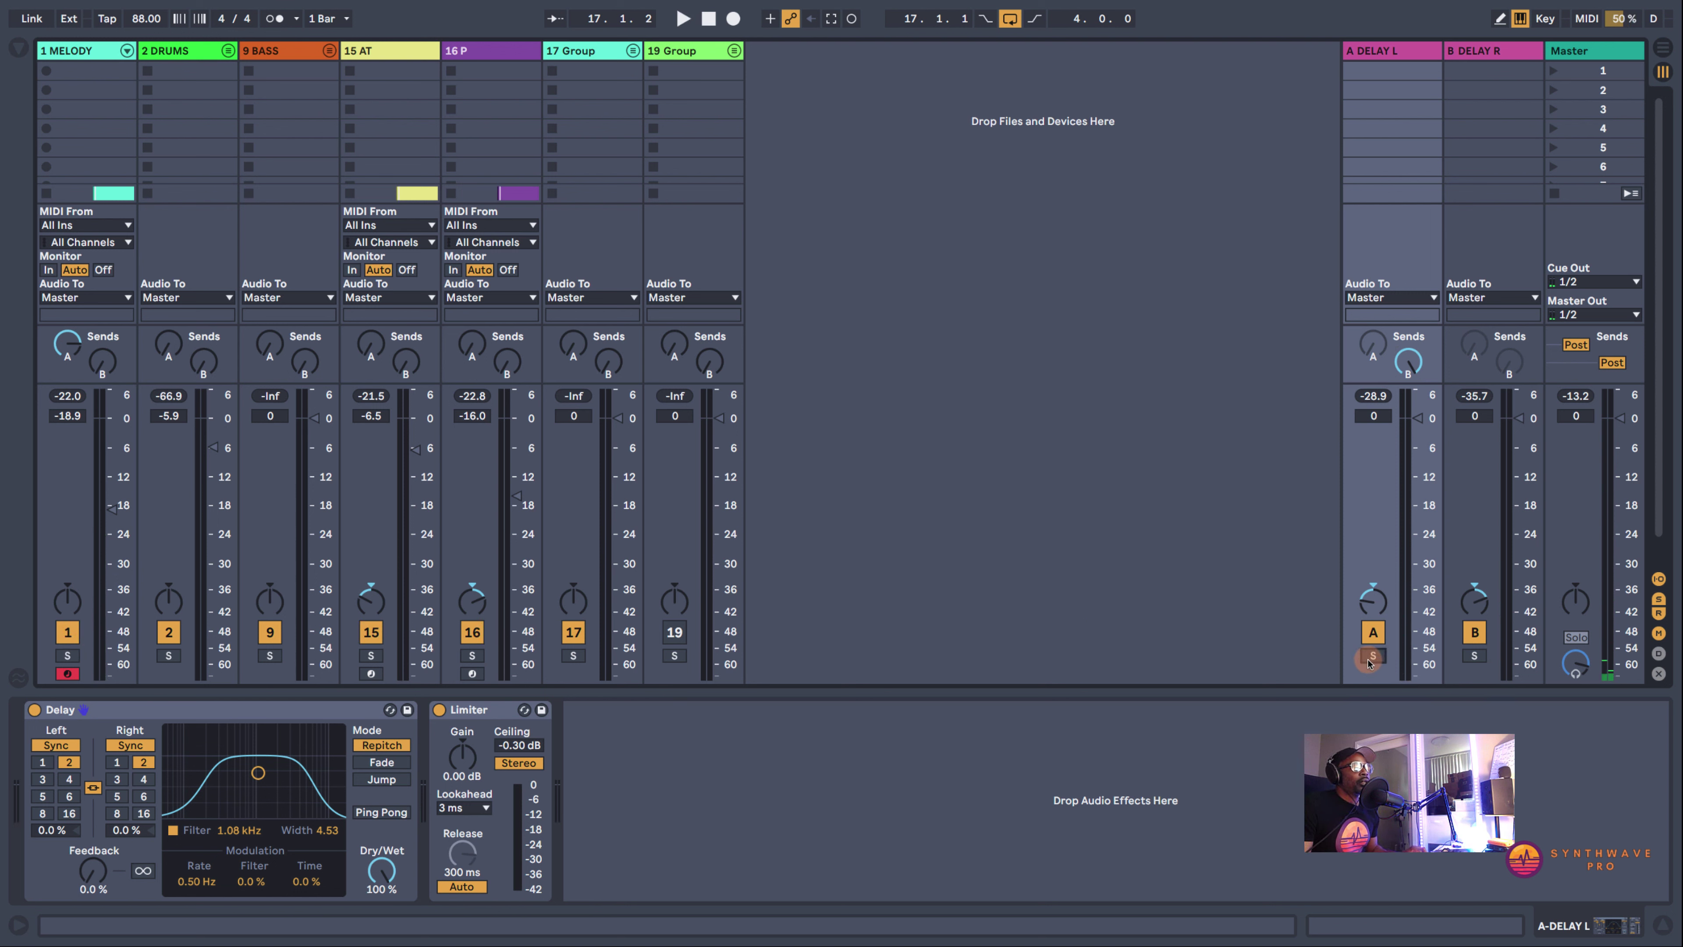
click(1474, 656)
click(1372, 656)
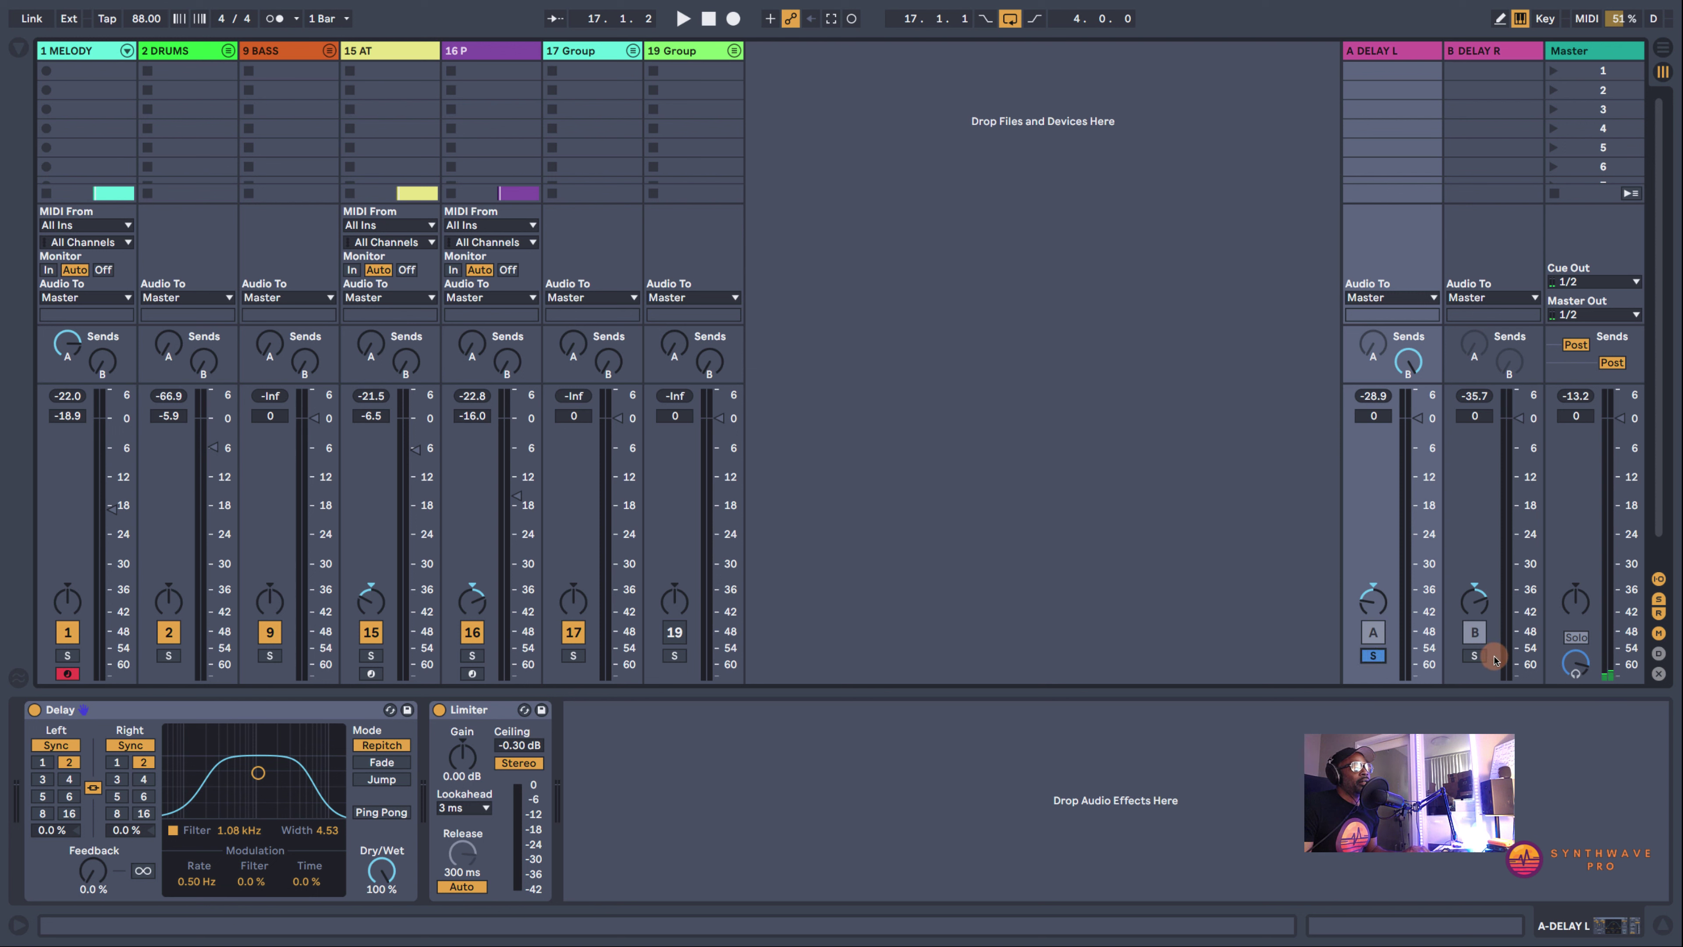
Play the loop to listen to the two soloed delay returns in isolation
key(space)
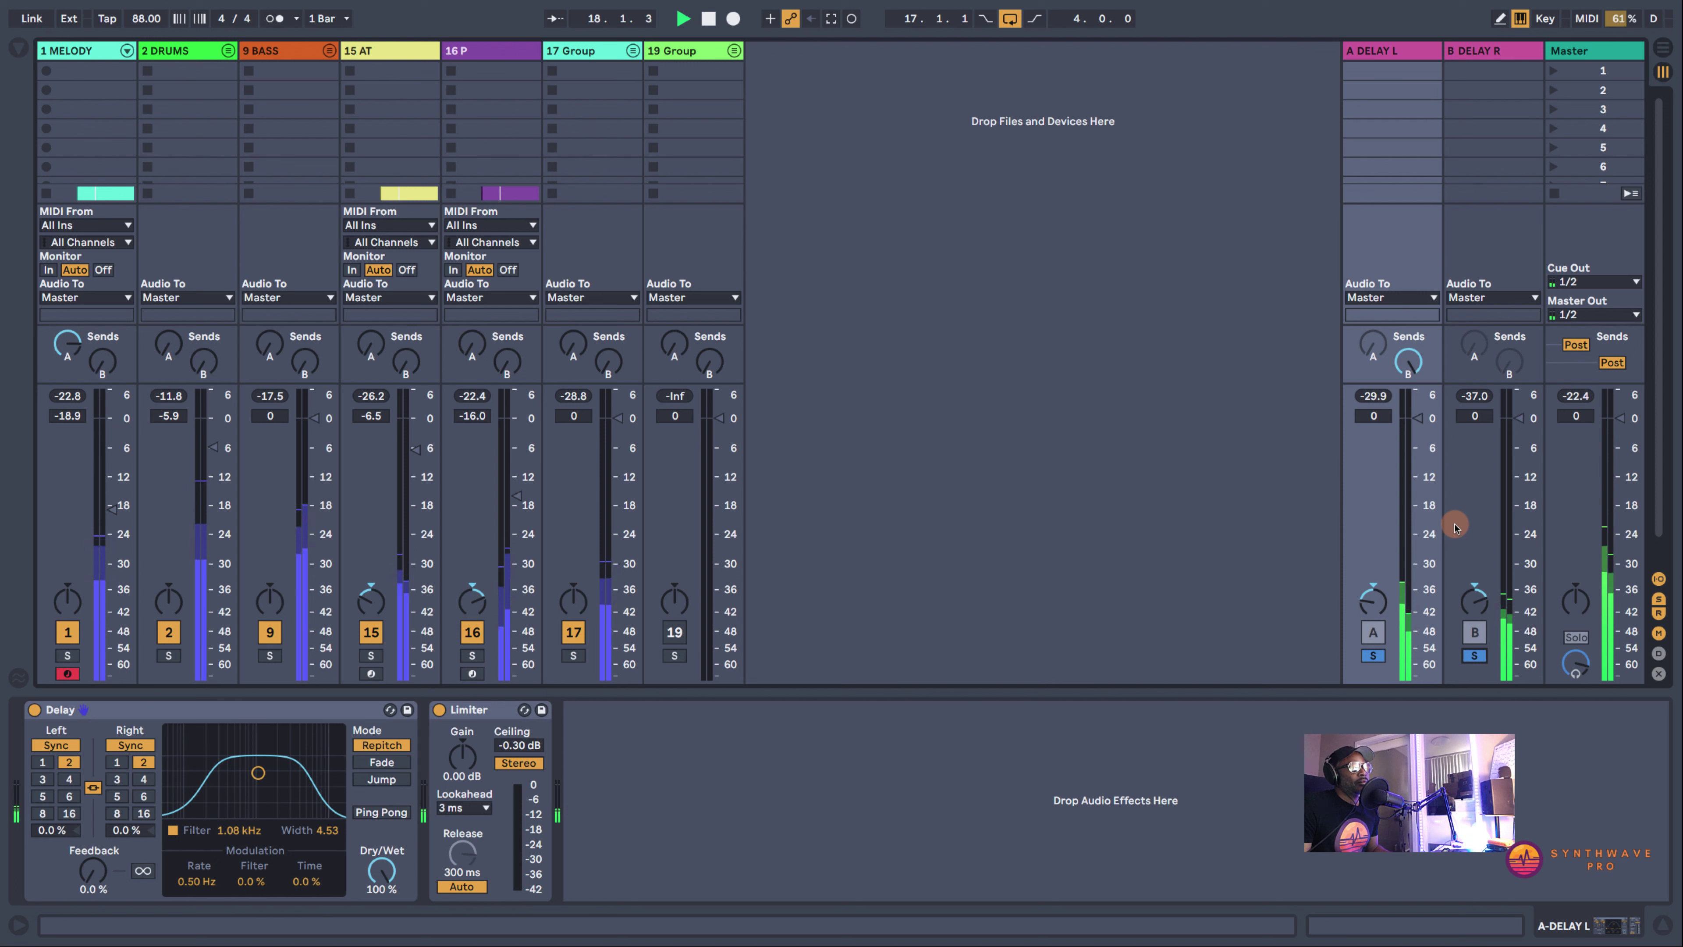
key(space)
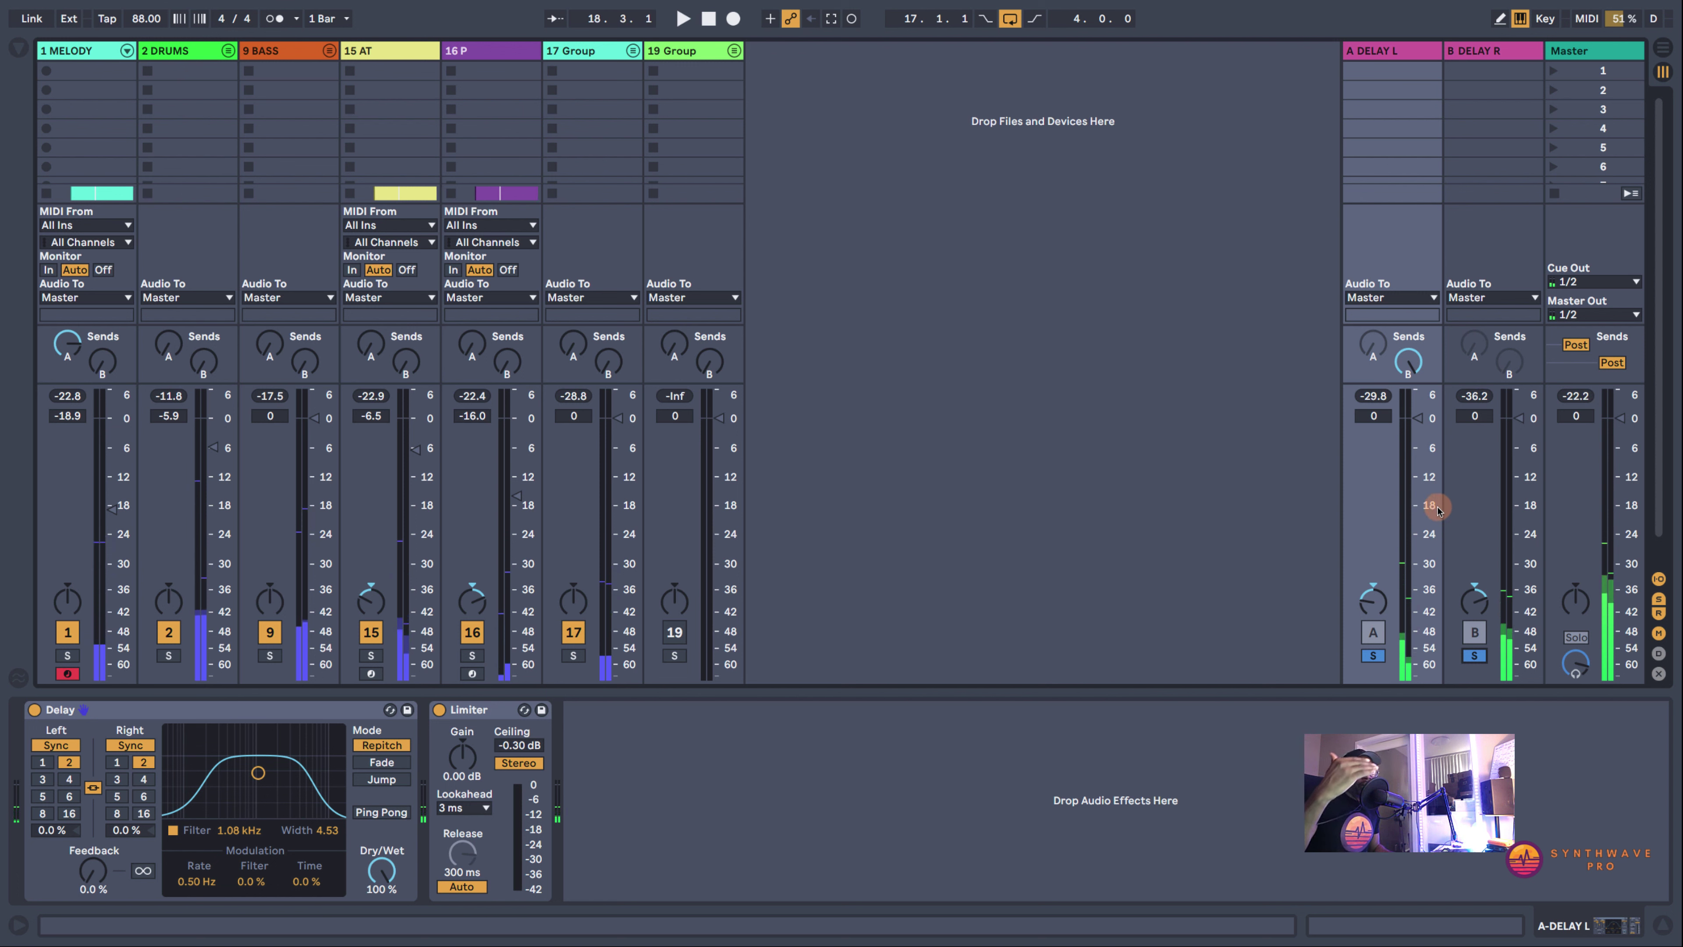
key(space)
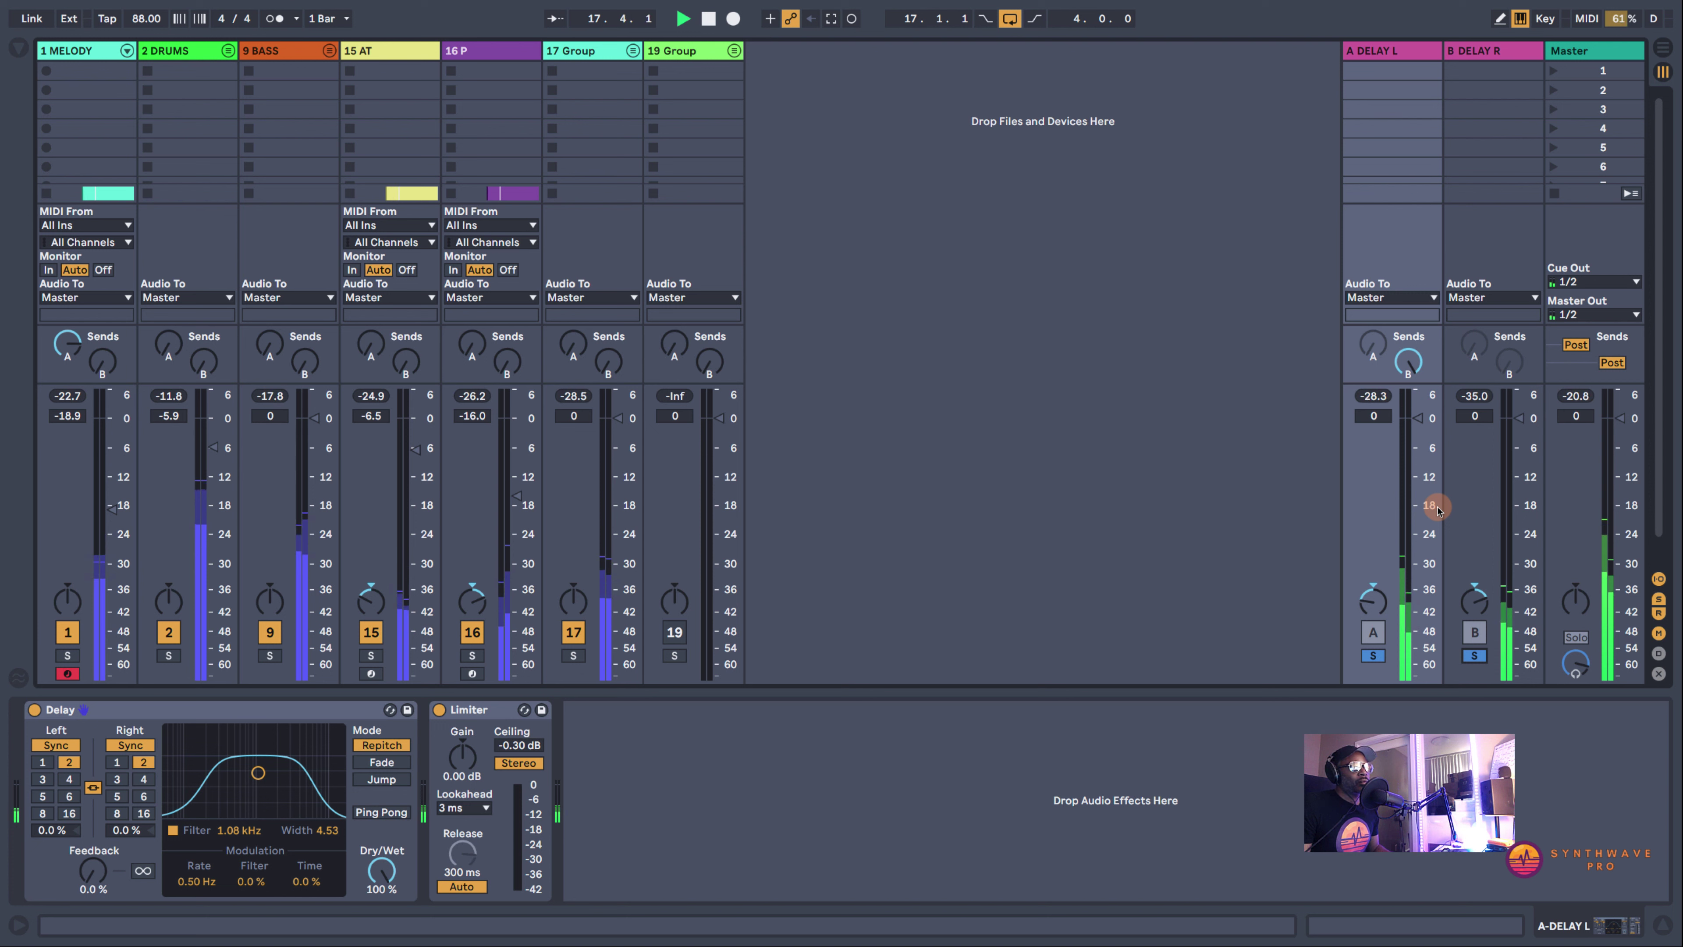
key(space)
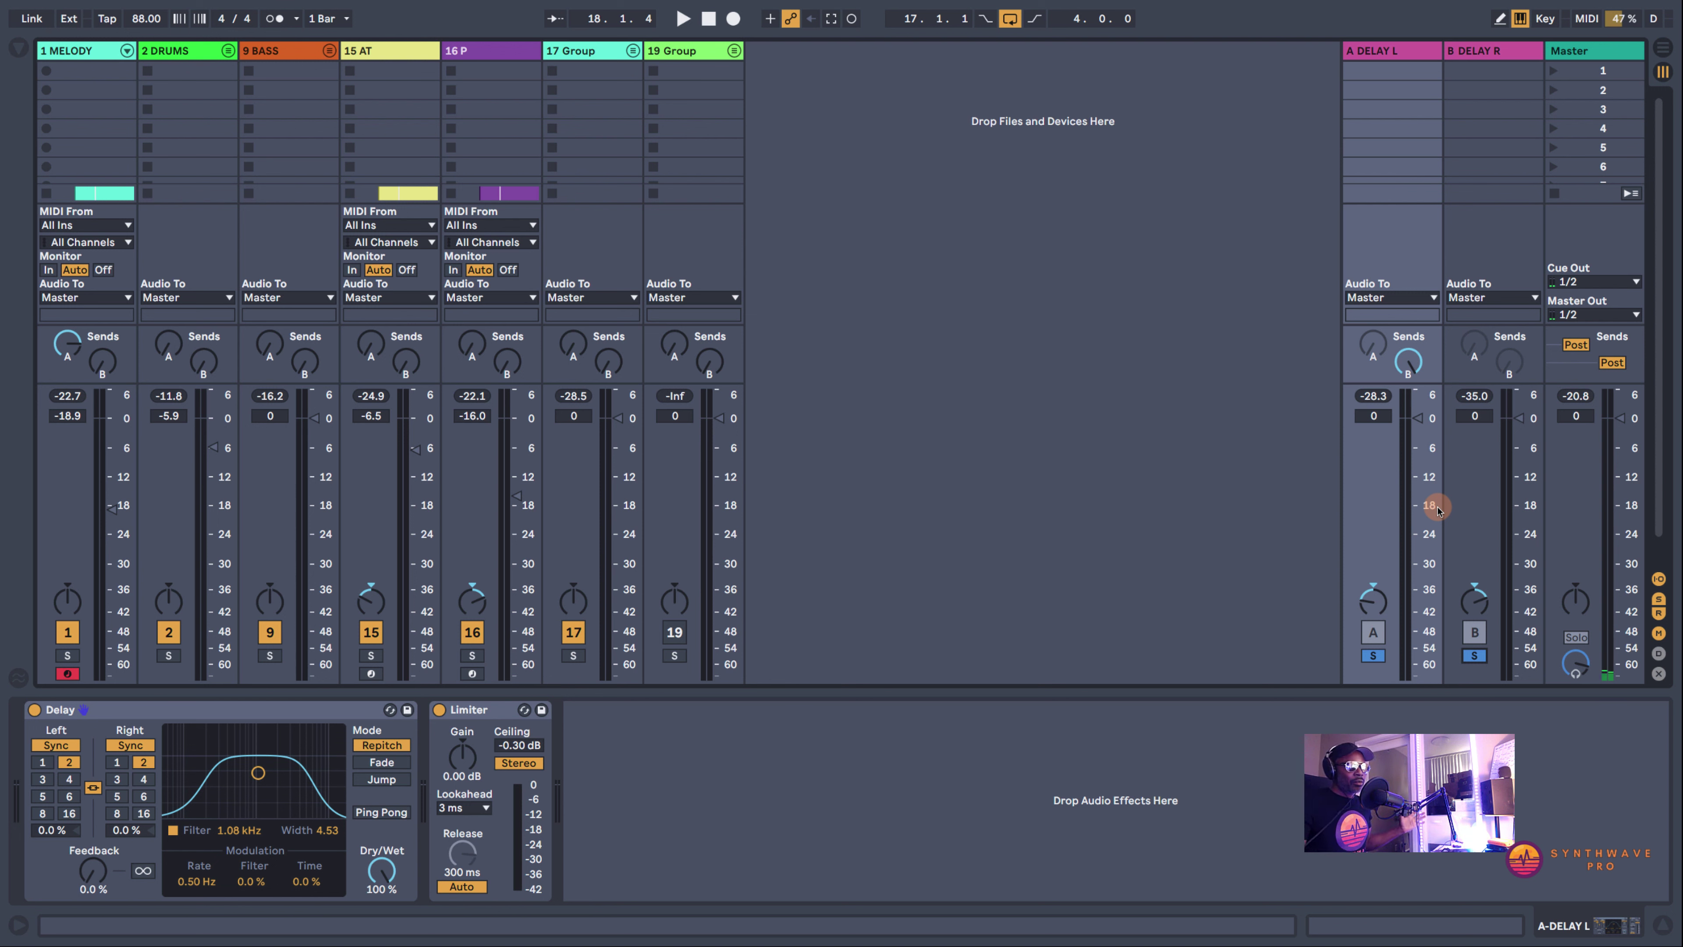
Pan the DELAY L return fully to 50L and the DELAY R return fully to 50R, playing the loop
drag(1373, 594, 1372, 598)
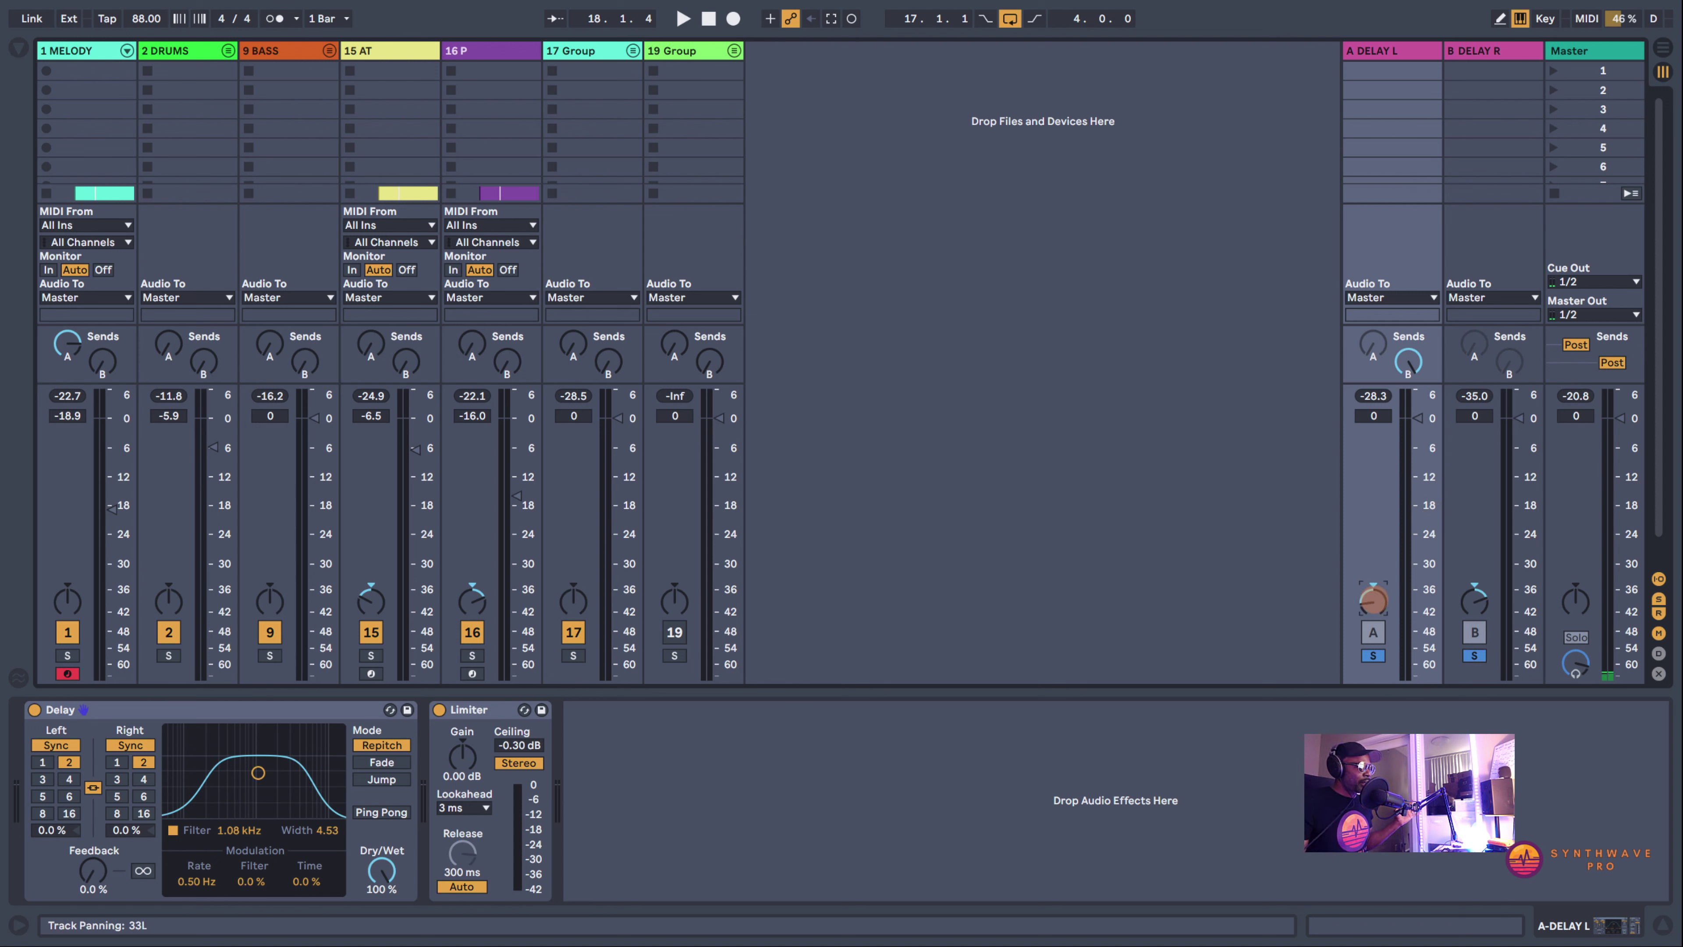
drag(1474, 603, 1474, 600)
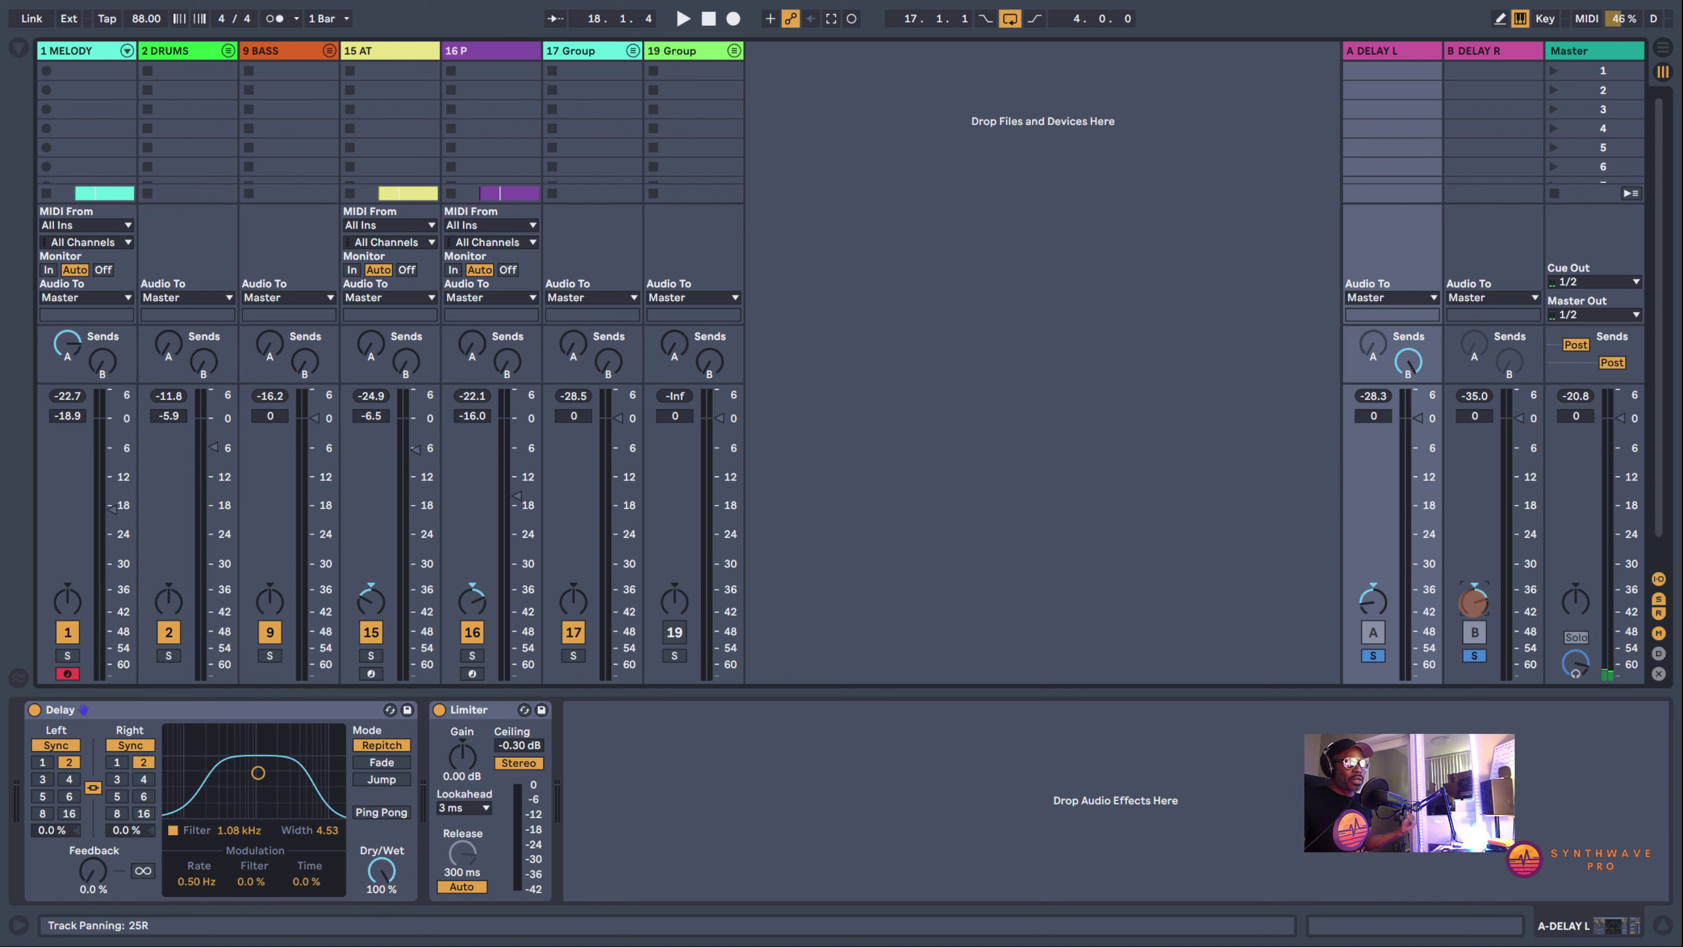
drag(1371, 601, 1369, 606)
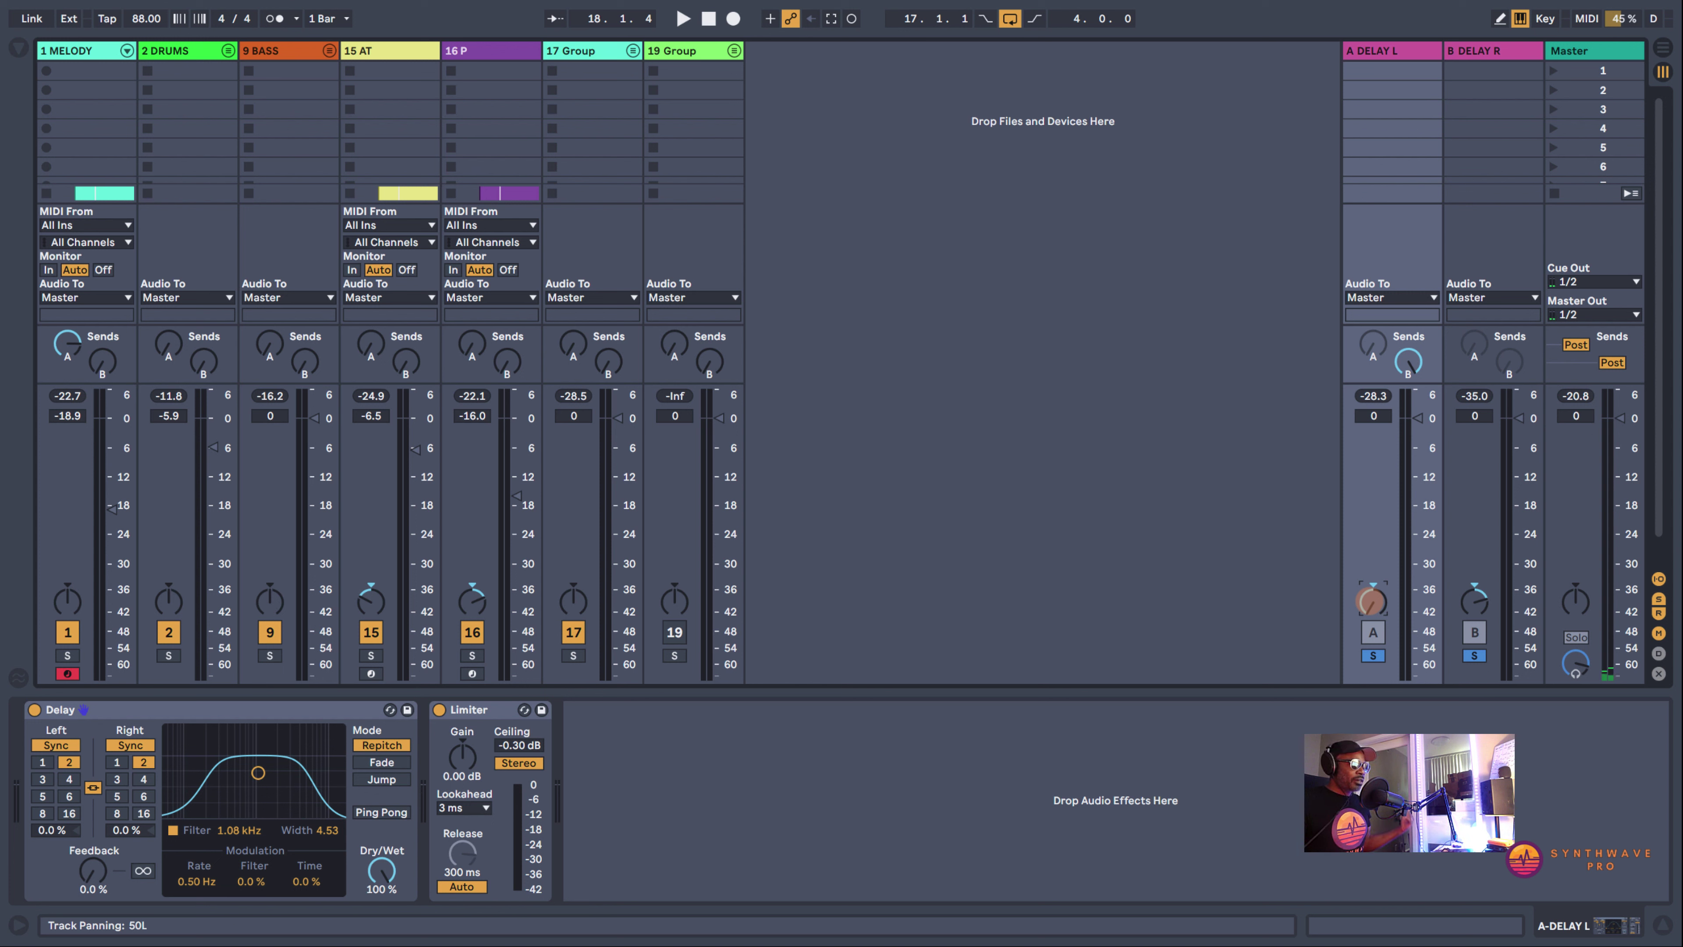
click(1475, 597)
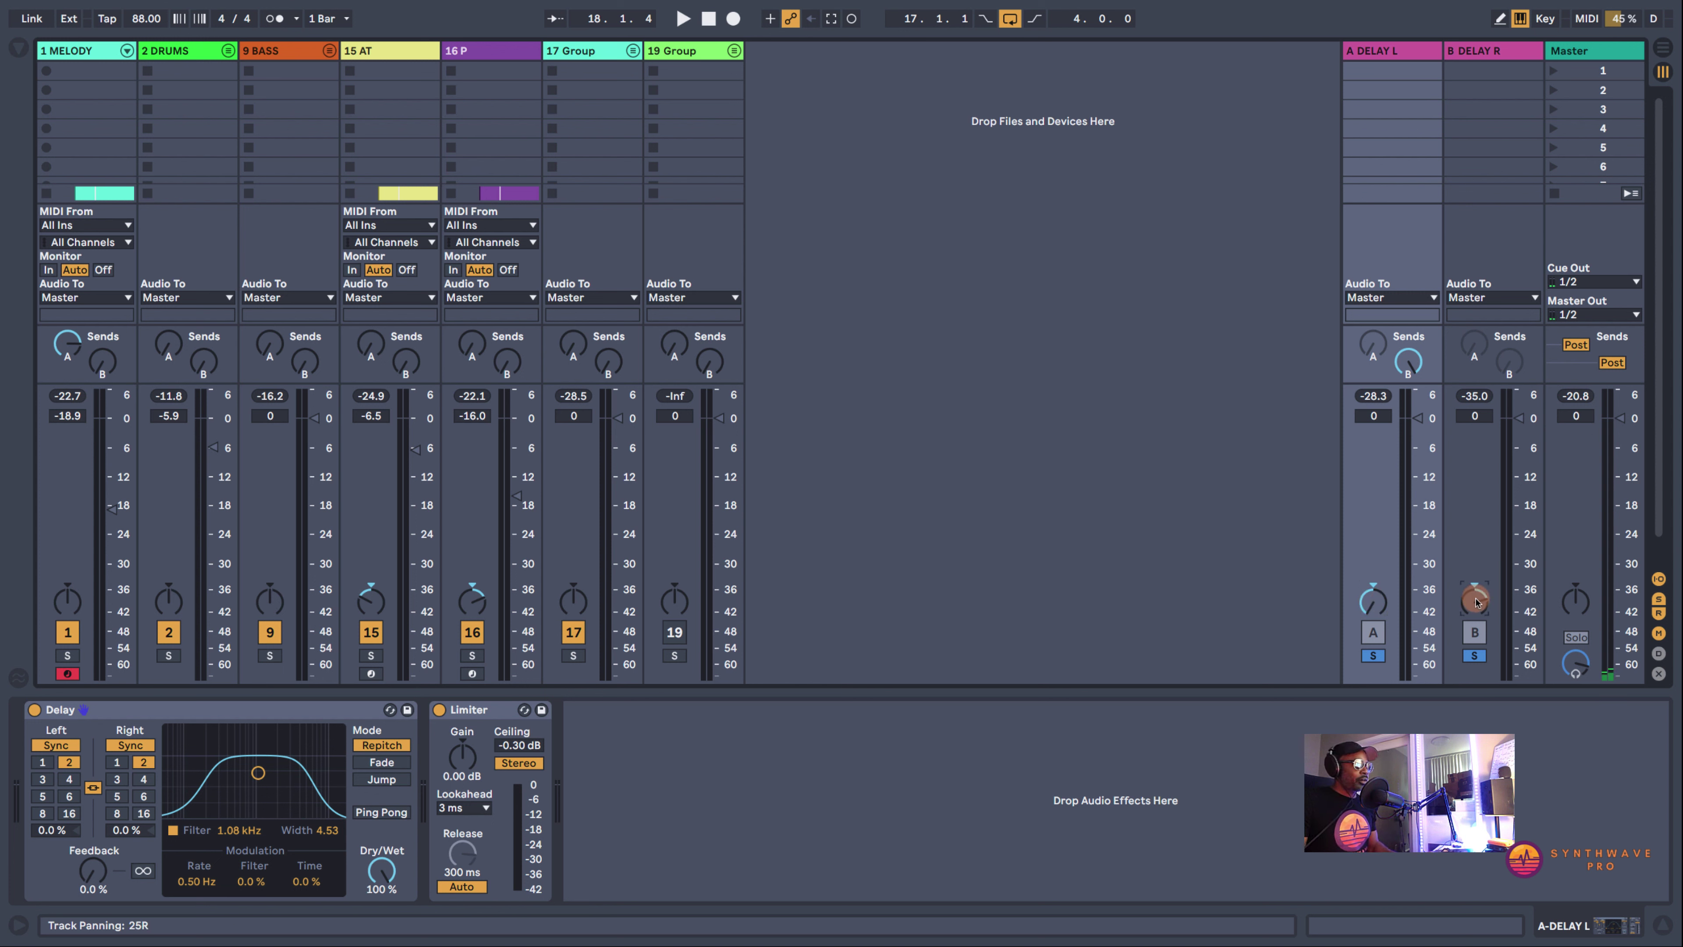
key(space)
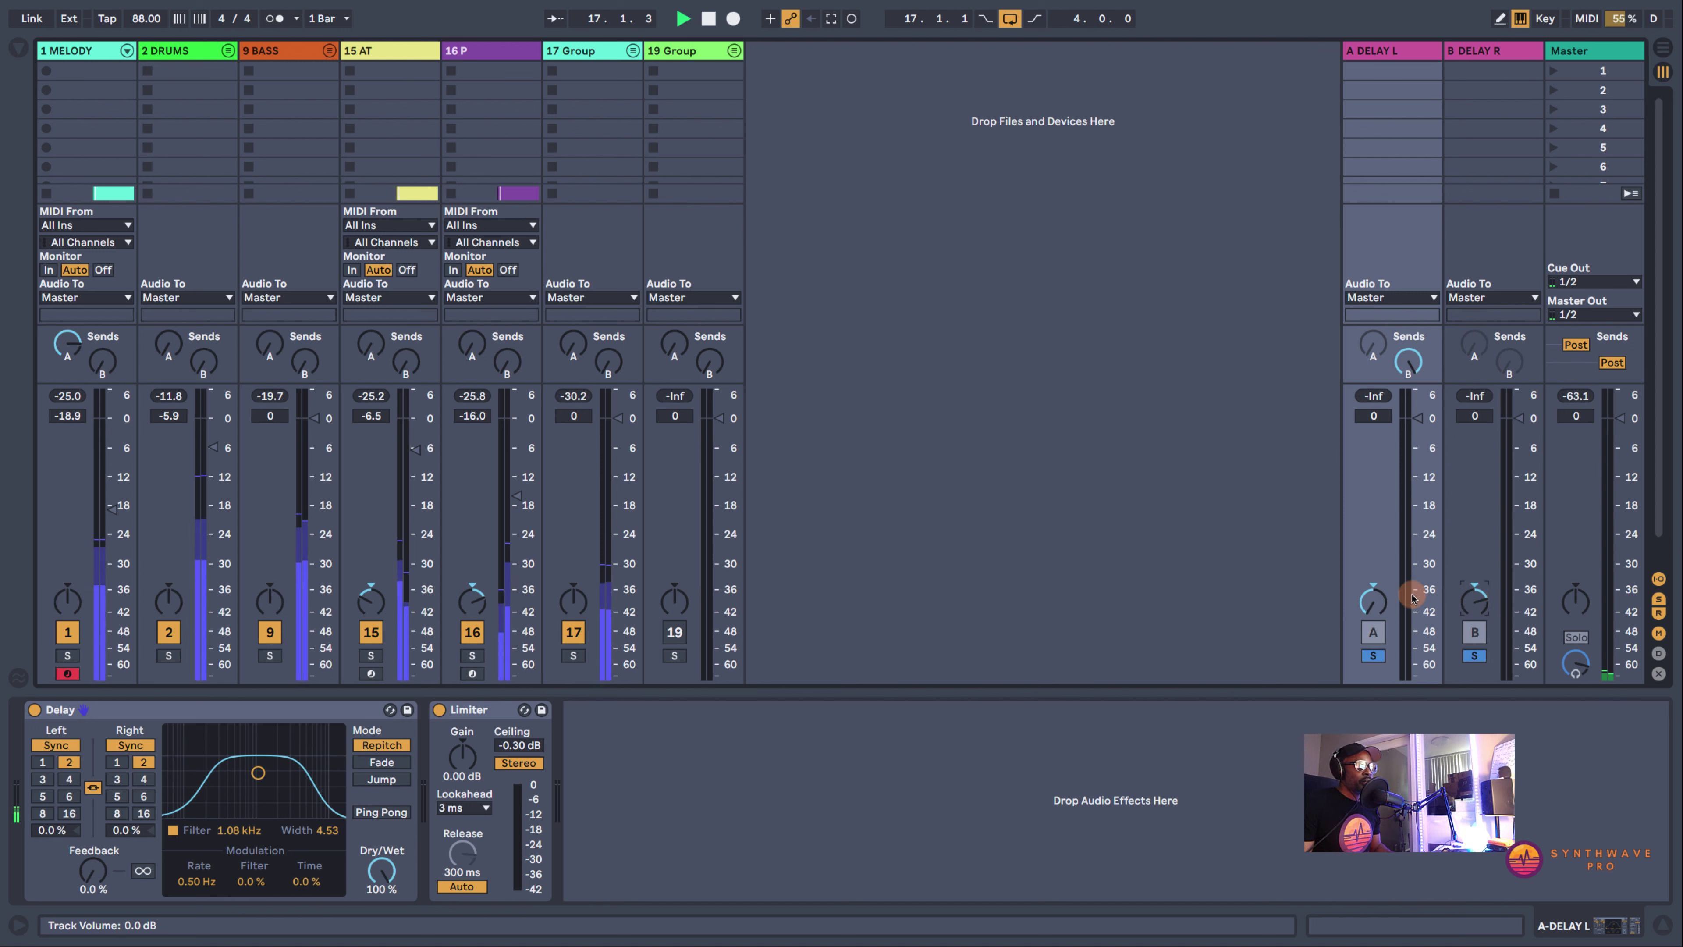
drag(1372, 597, 1471, 605)
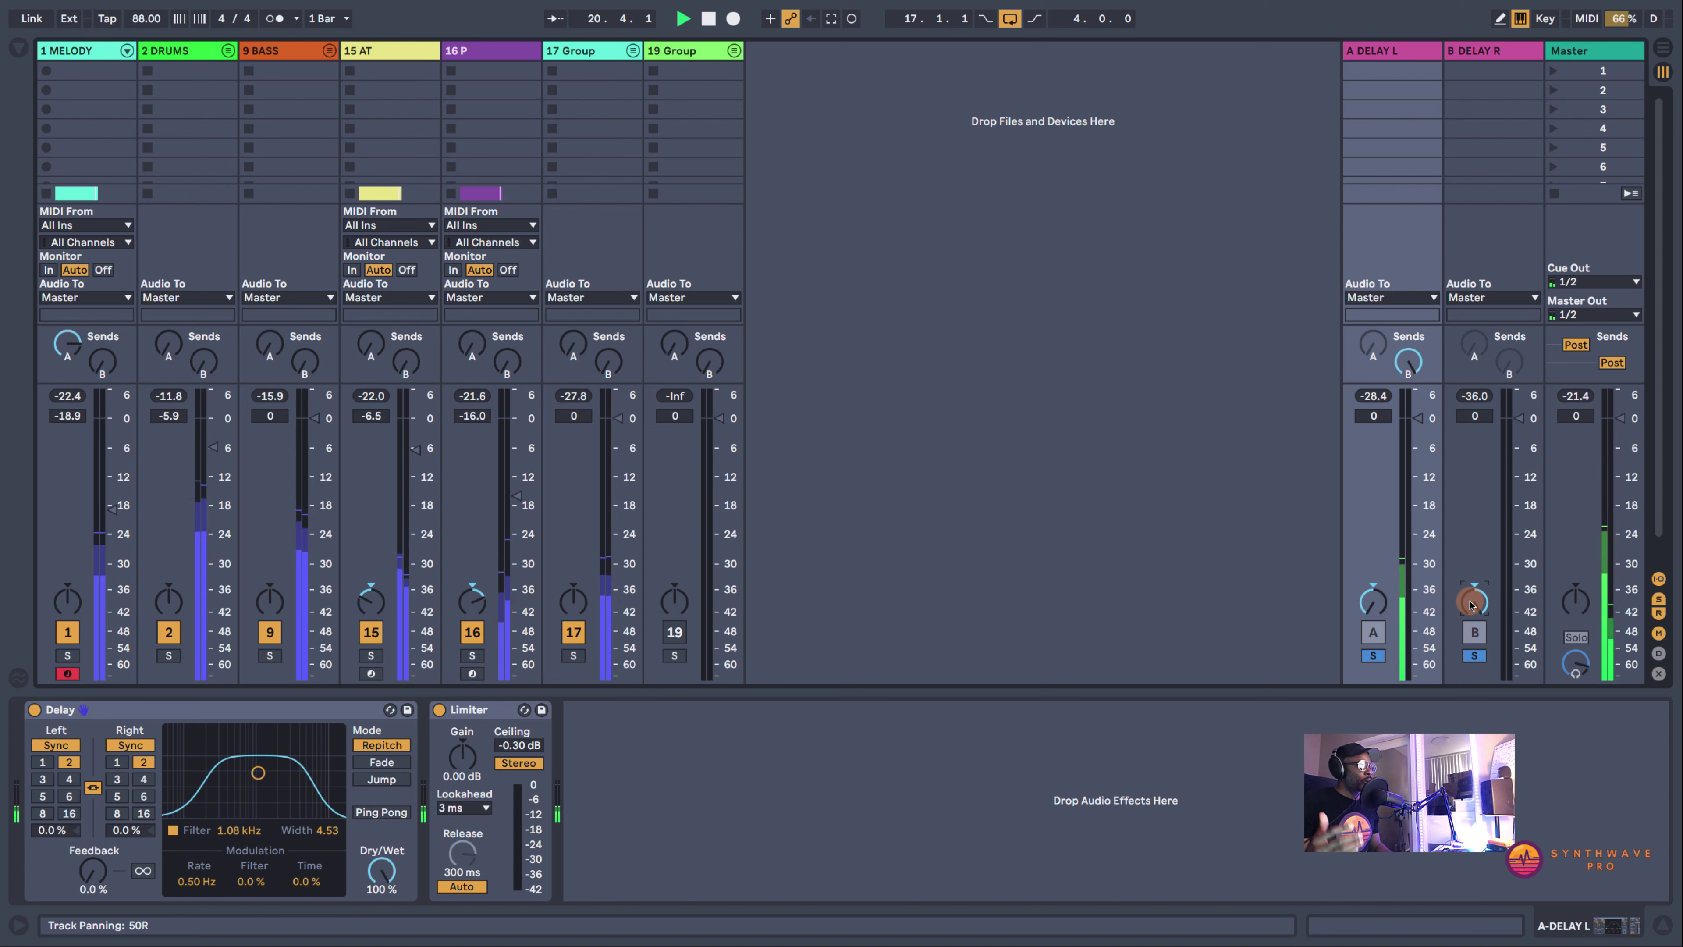
Switch send B, which feeds DELAY R, from Post to Pre on the Master track and play the soloed returns
click(1474, 418)
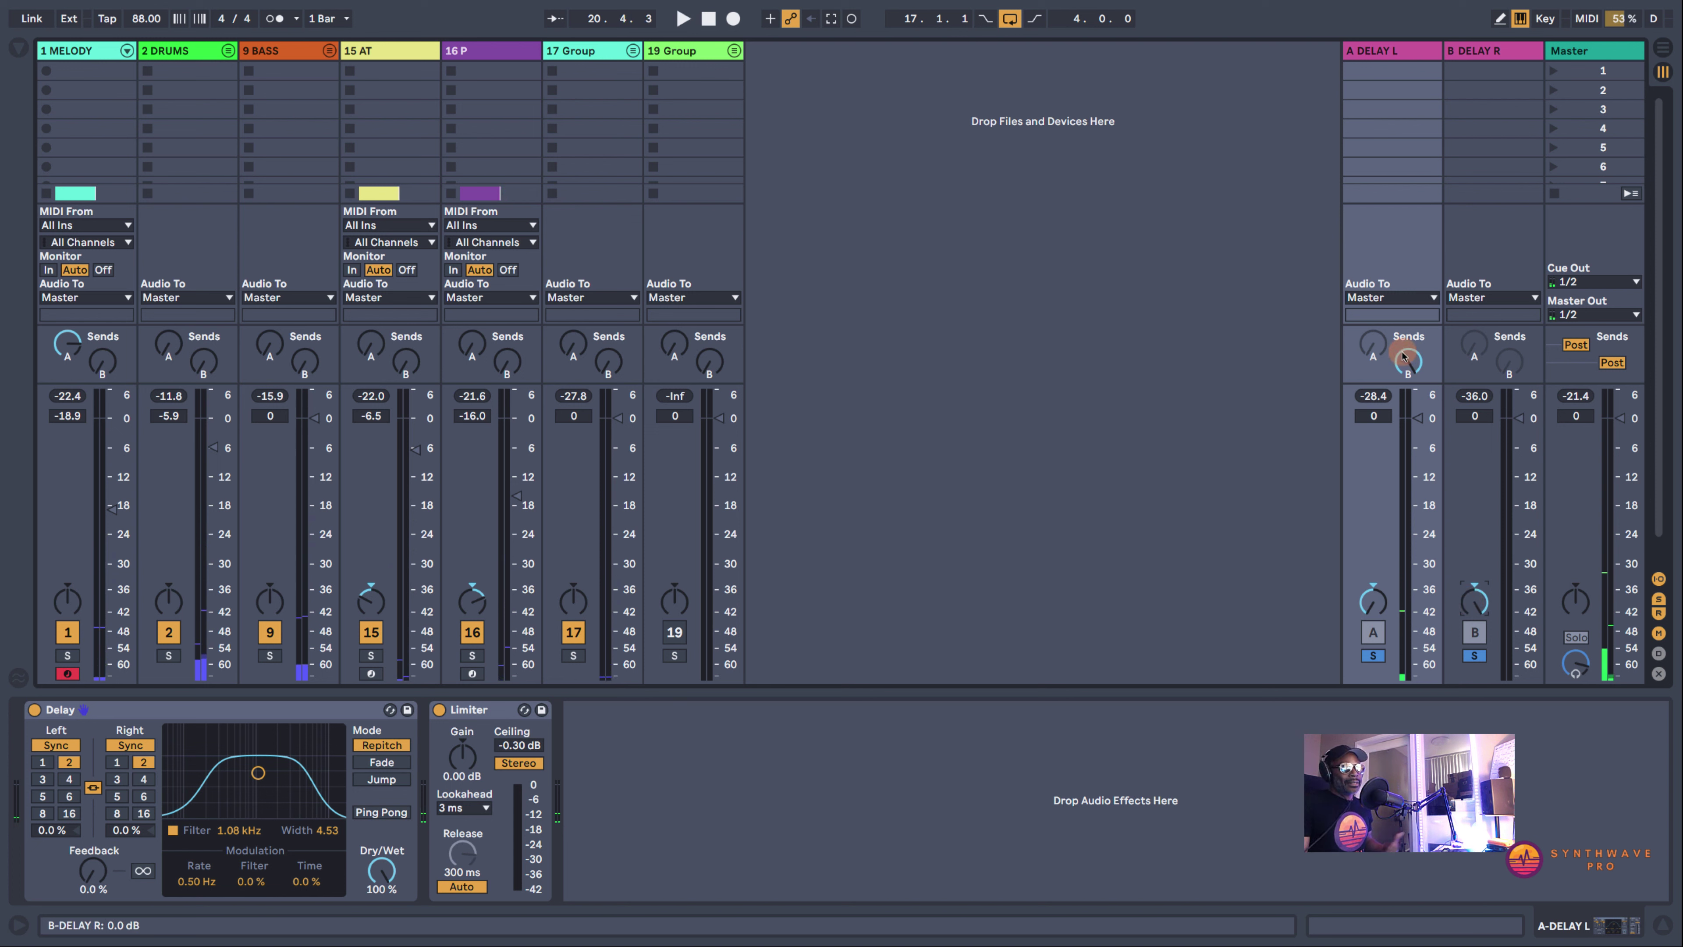
click(1386, 369)
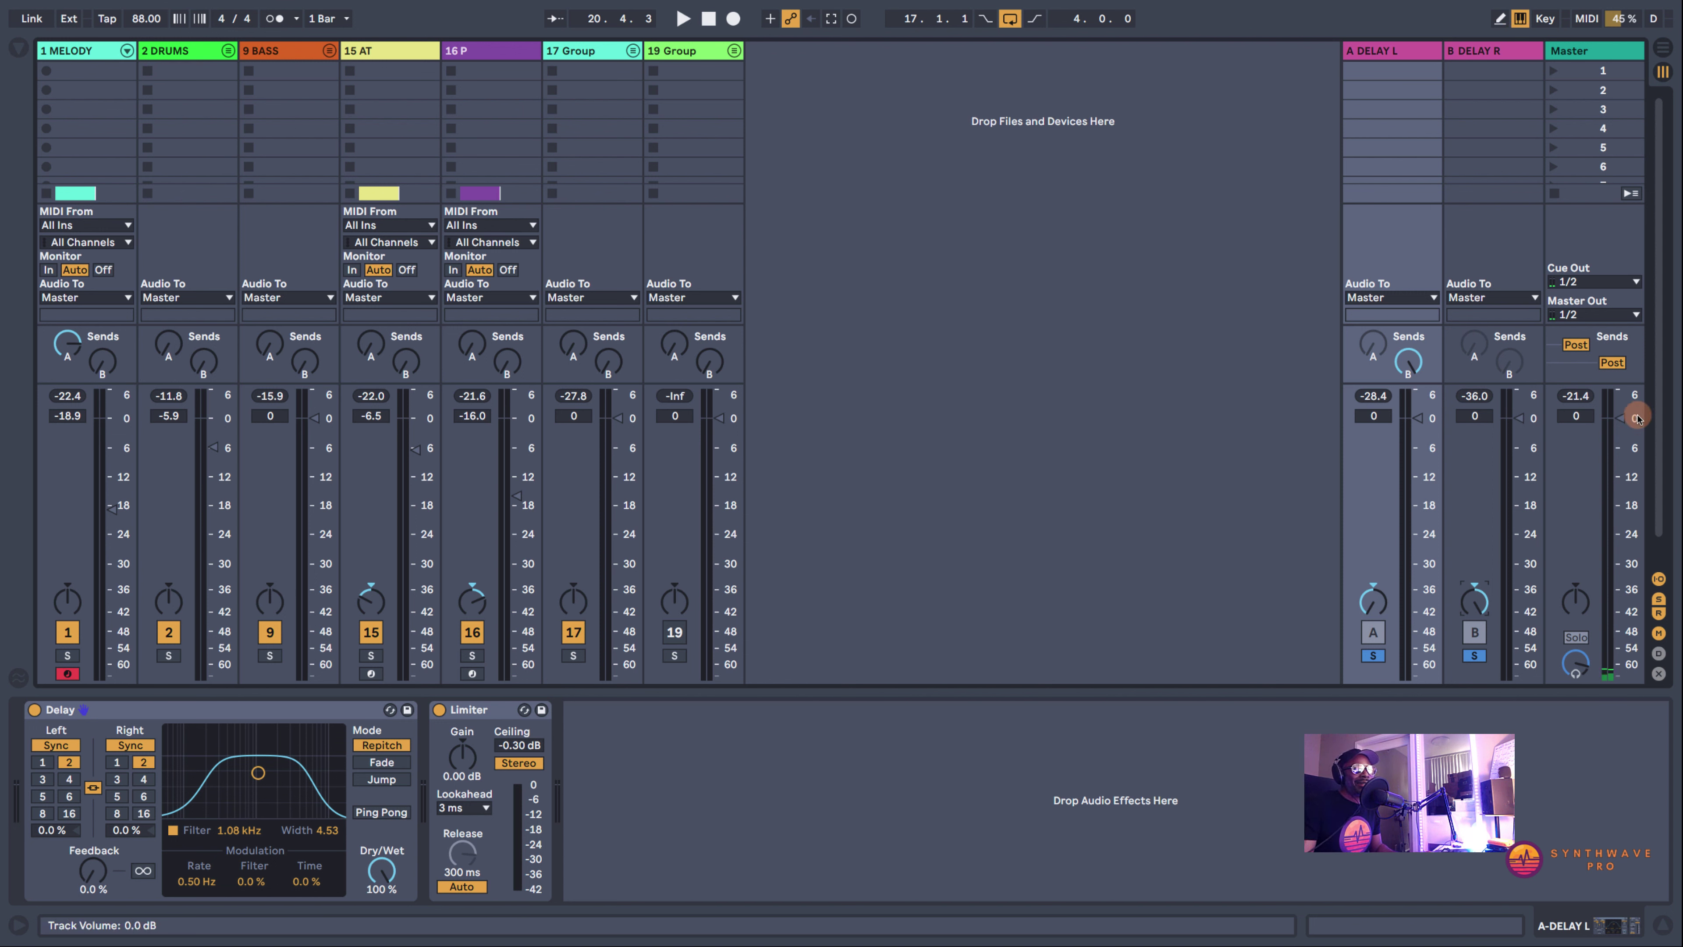
click(1612, 362)
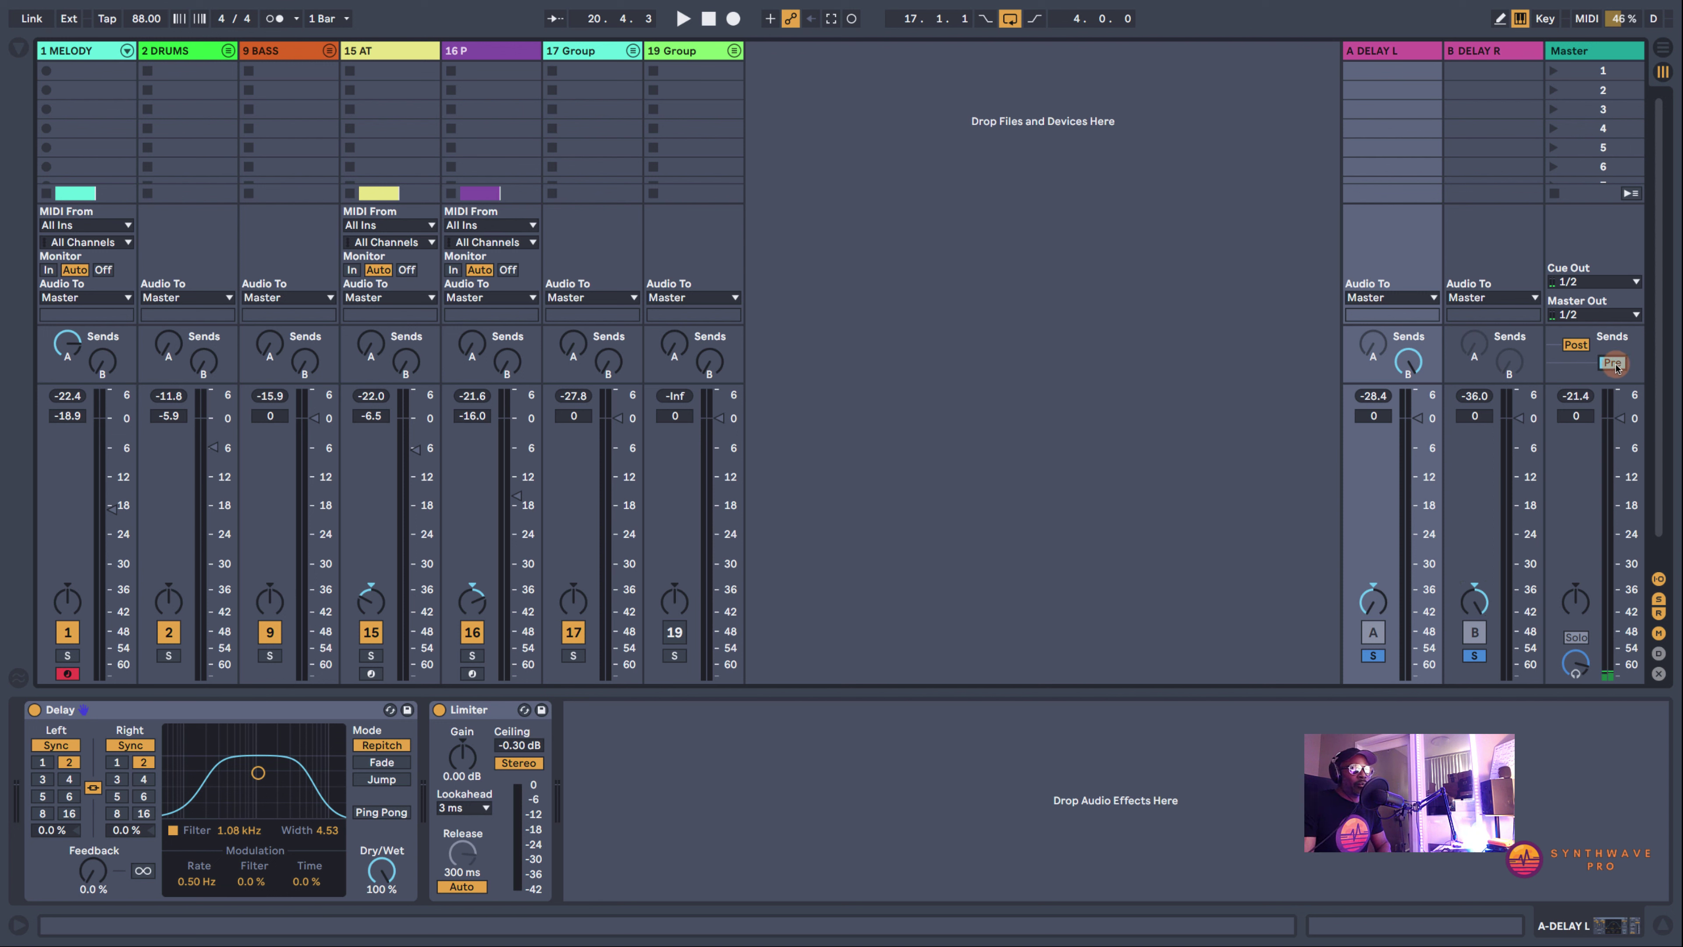
key(space)
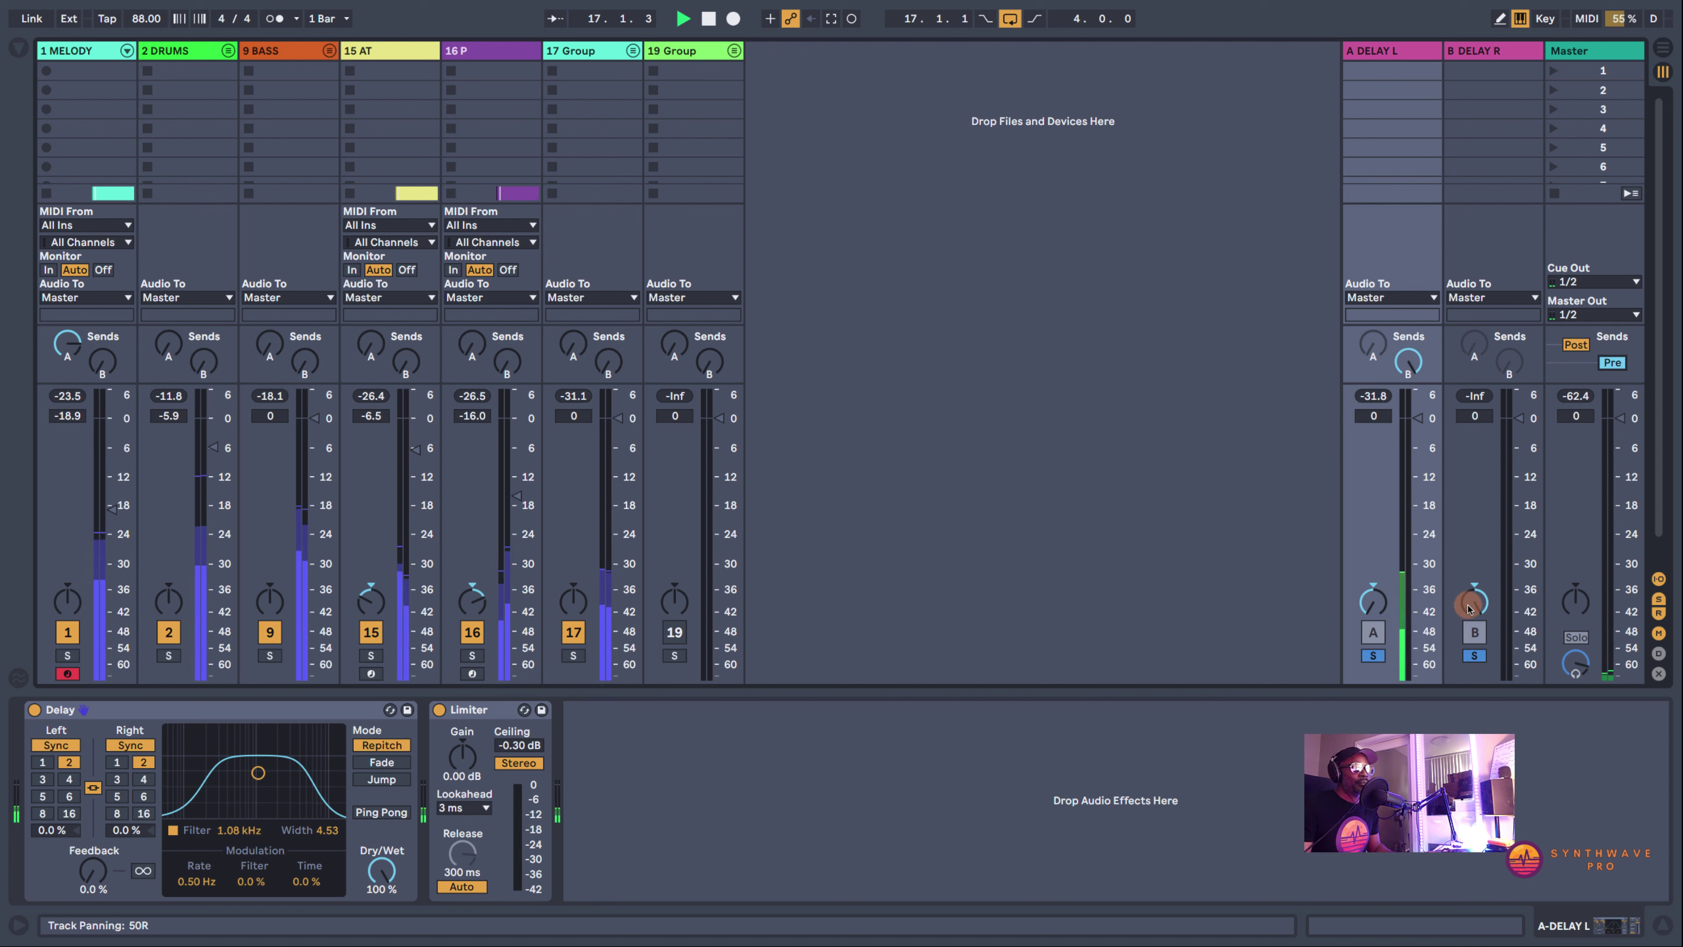
click(1466, 605)
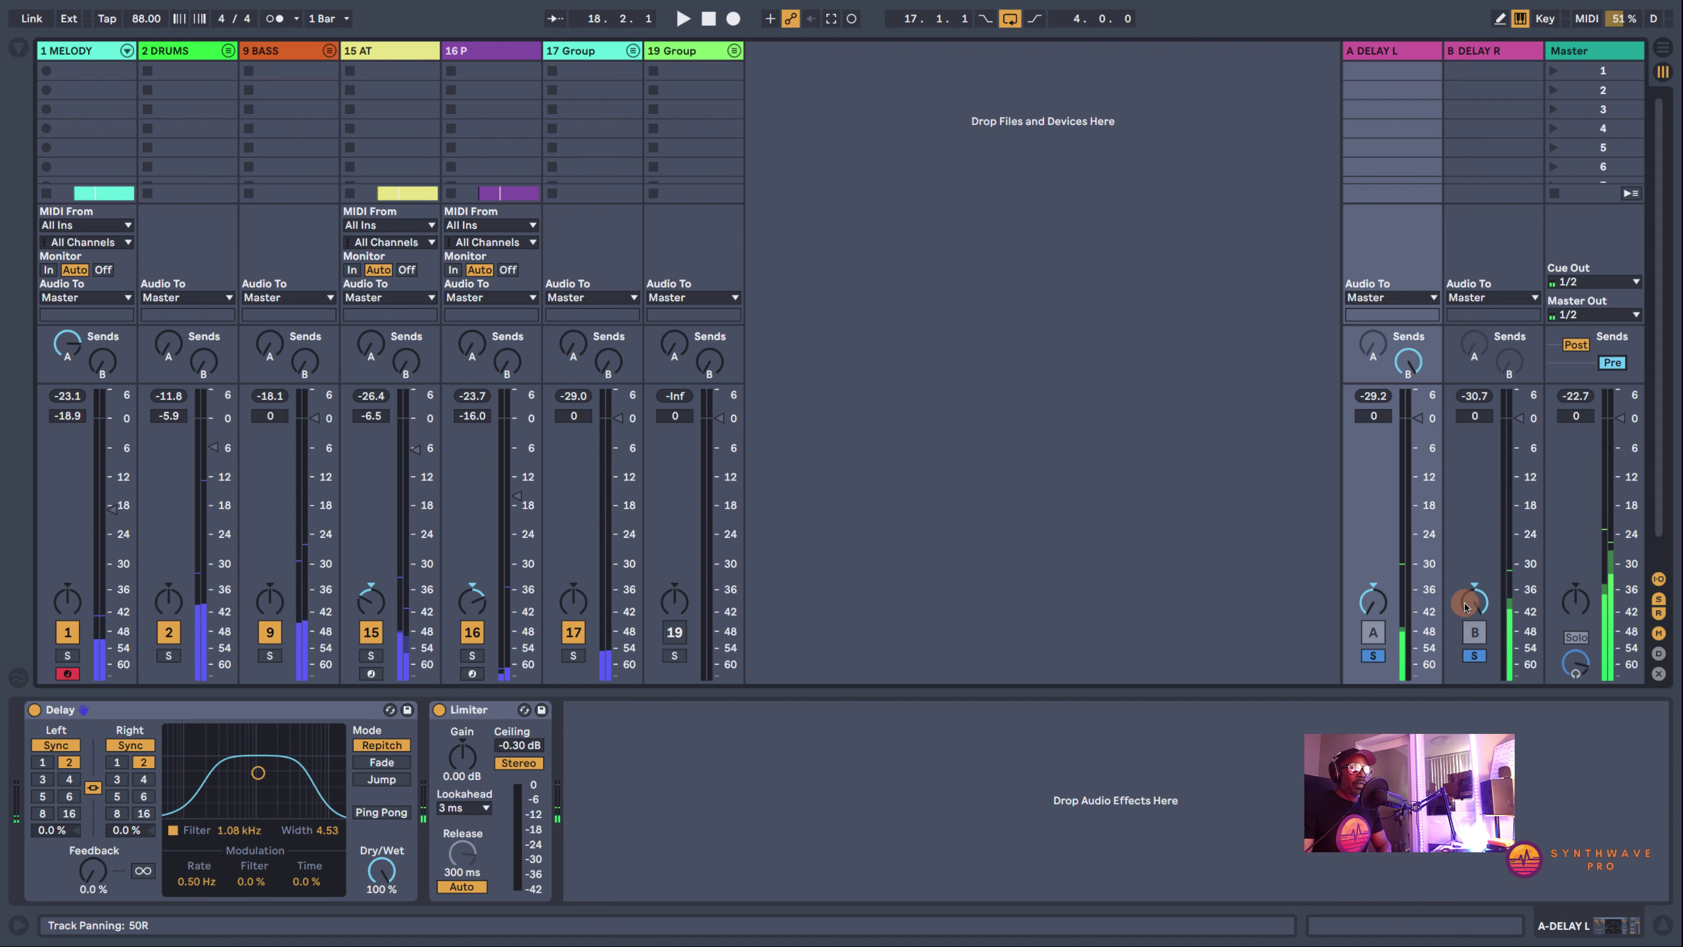
Select the DELAY R return and try slightly narrower panning of about 45R to 47R during playback
click(1490, 50)
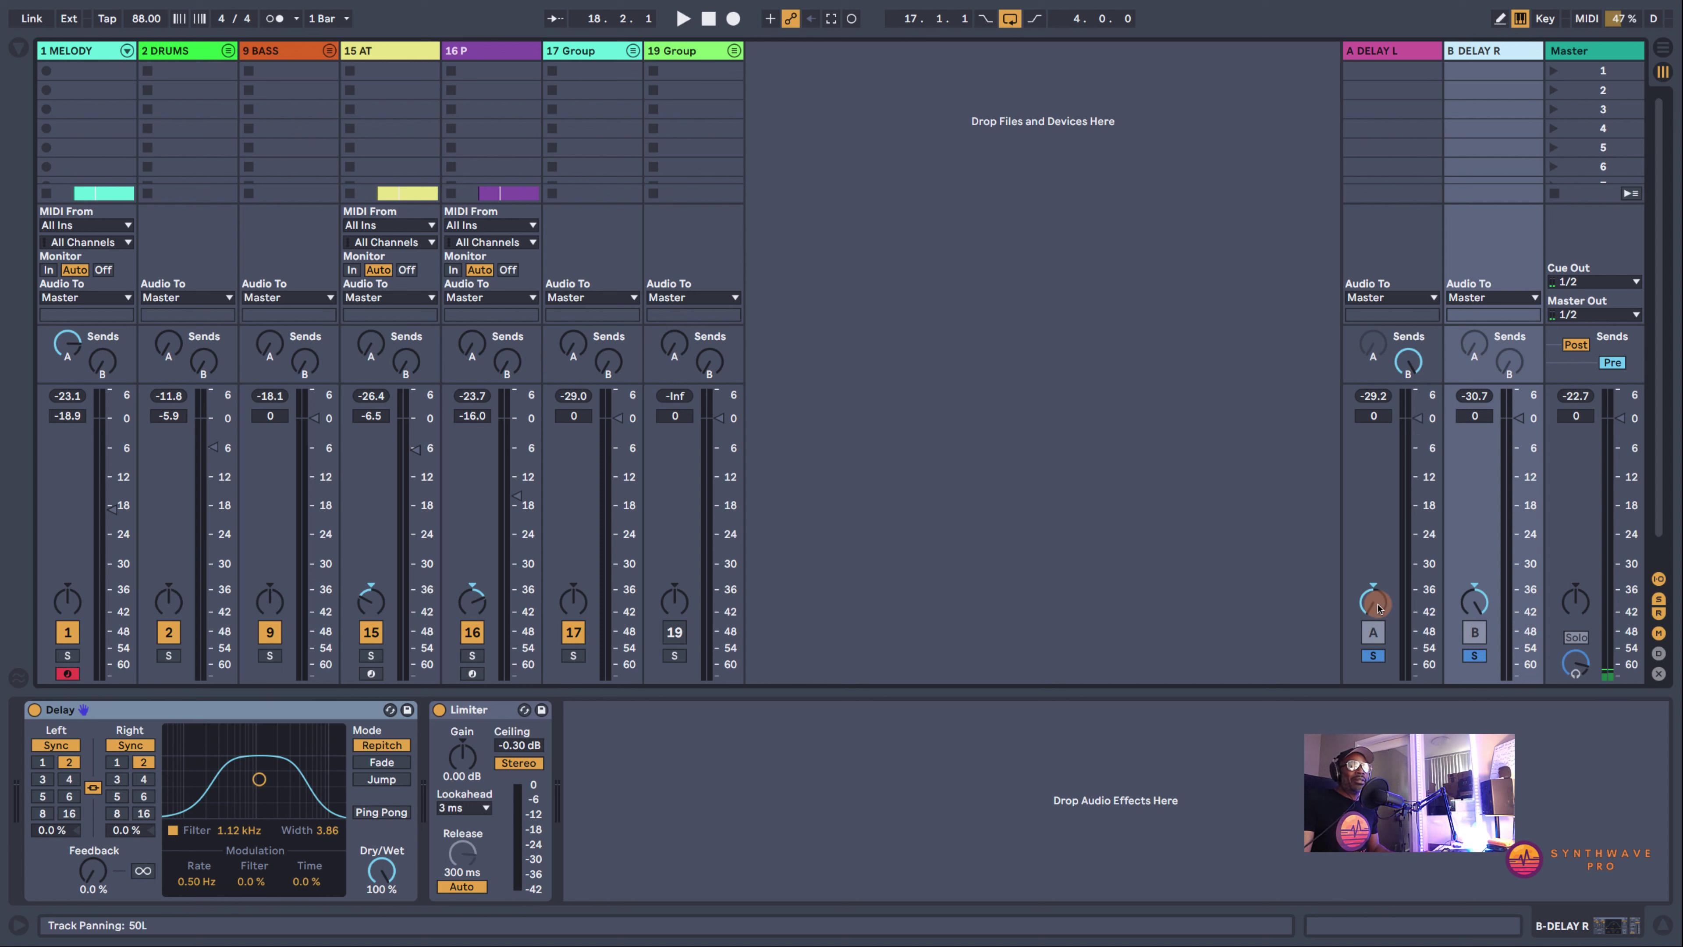
key(space)
drag(1482, 597, 1482, 620)
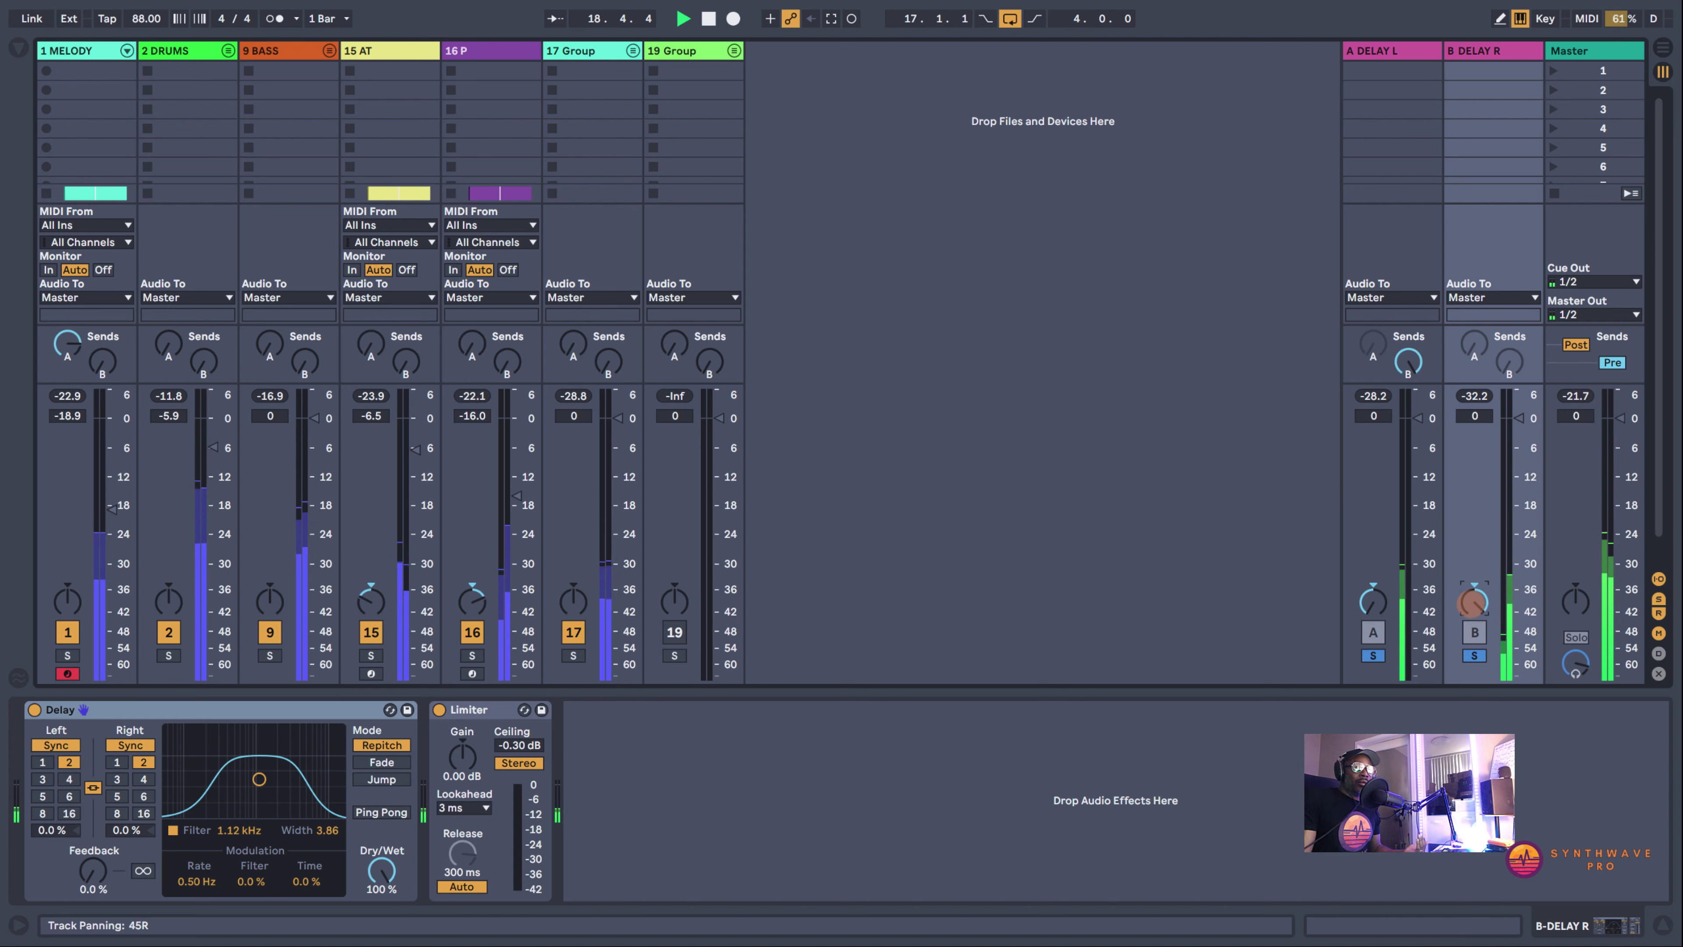
drag(1473, 602, 1474, 610)
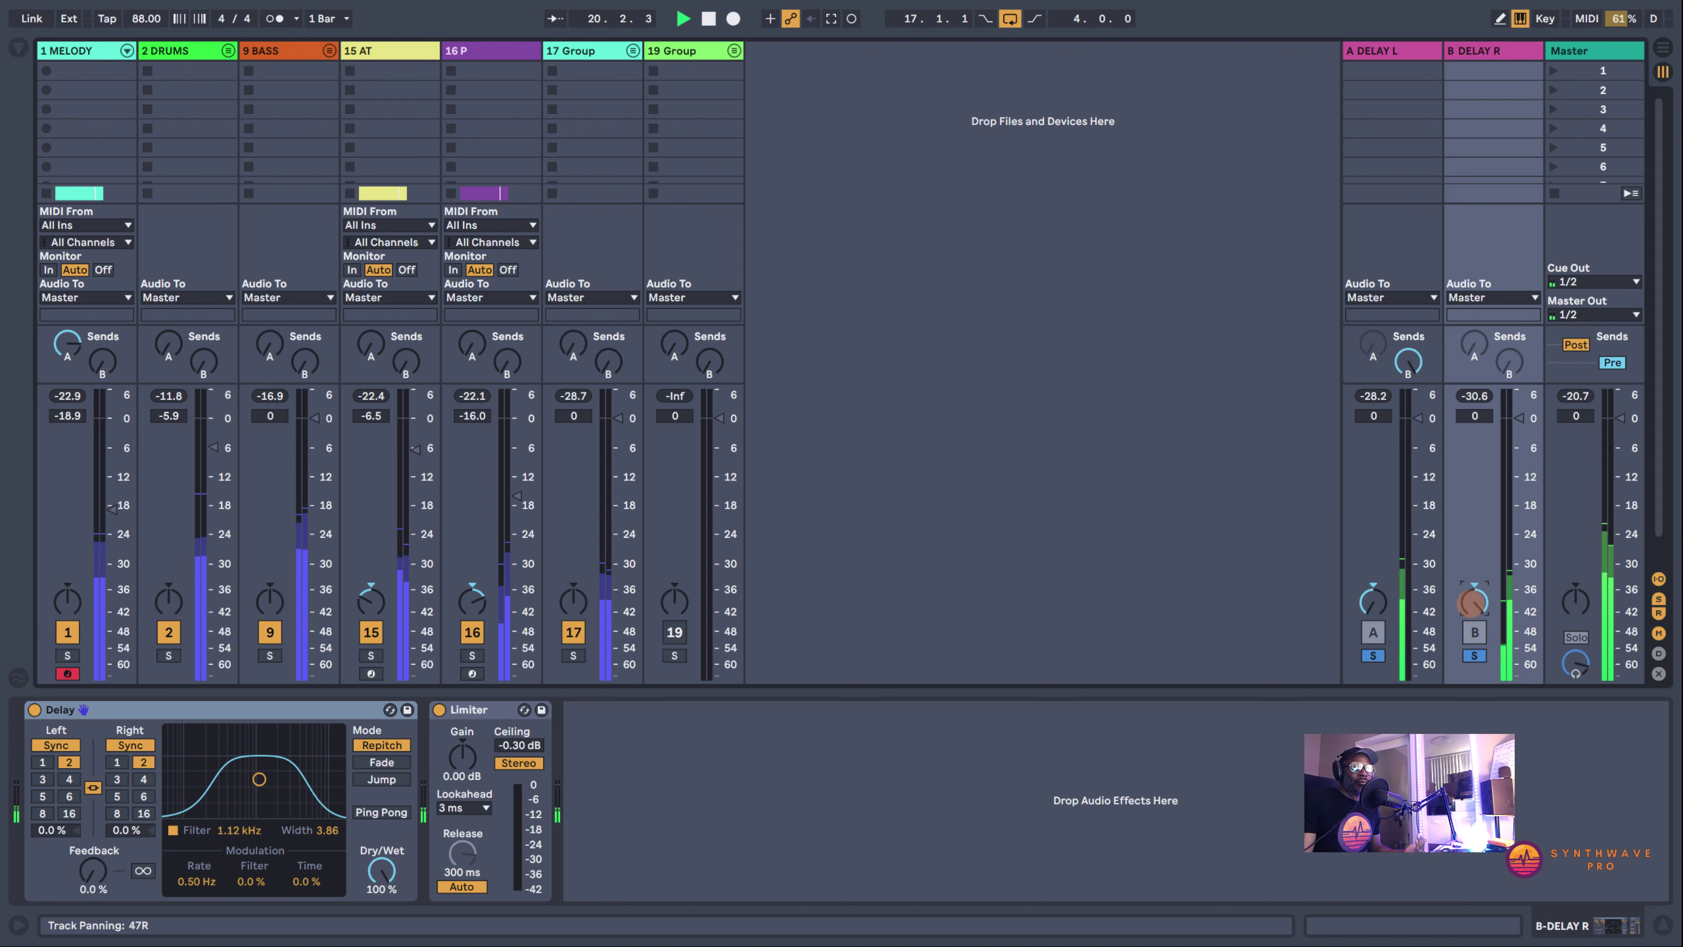
Return DELAY R's panning to 50R and compare send B in Post and Pre mode, ending on Pre
drag(1471, 604, 1473, 588)
click(1614, 364)
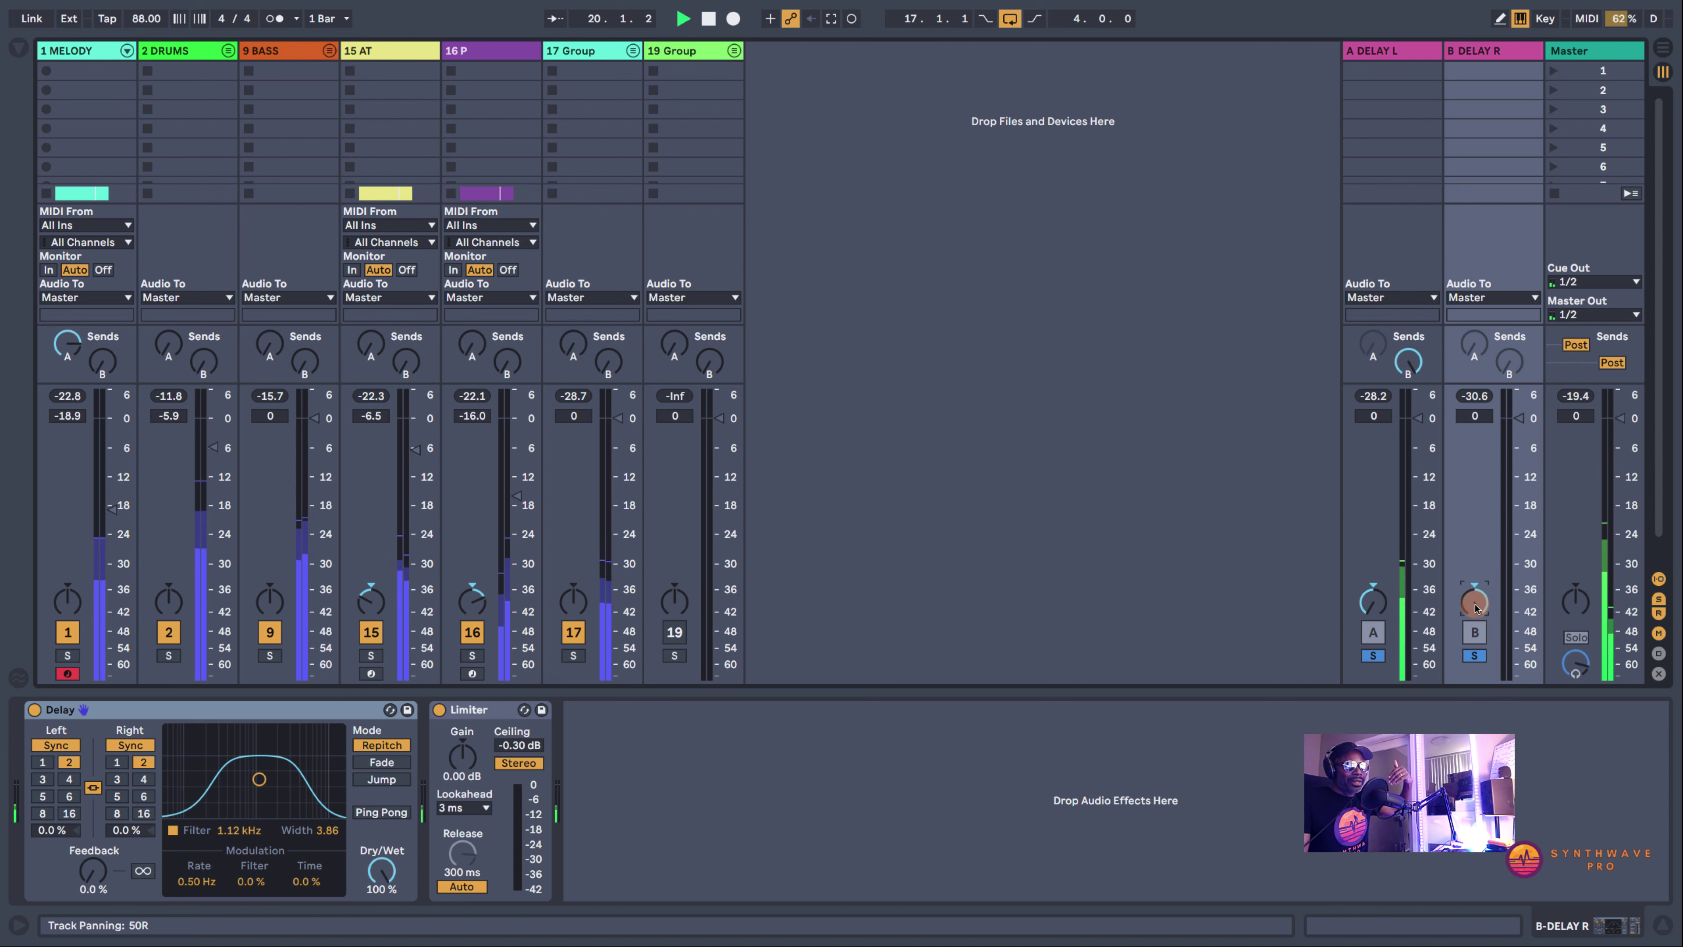
click(1611, 362)
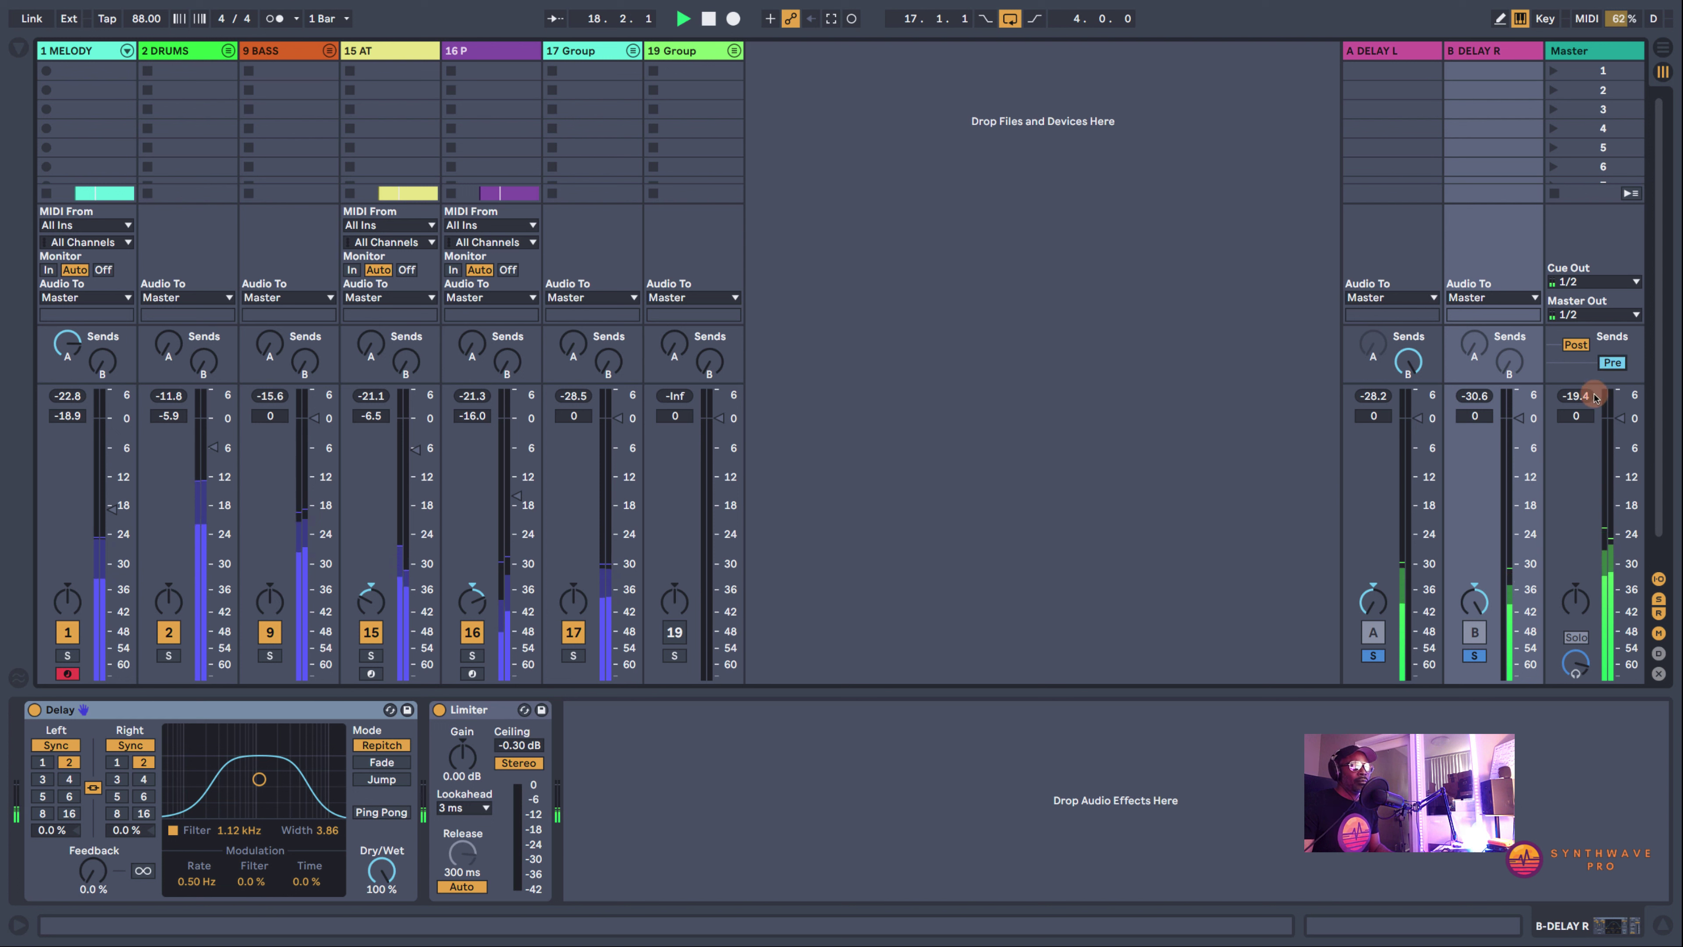
Try narrower panning of about 35L on DELAY L and 26R on DELAY R, and widen them back to 50L and 50R
click(1373, 602)
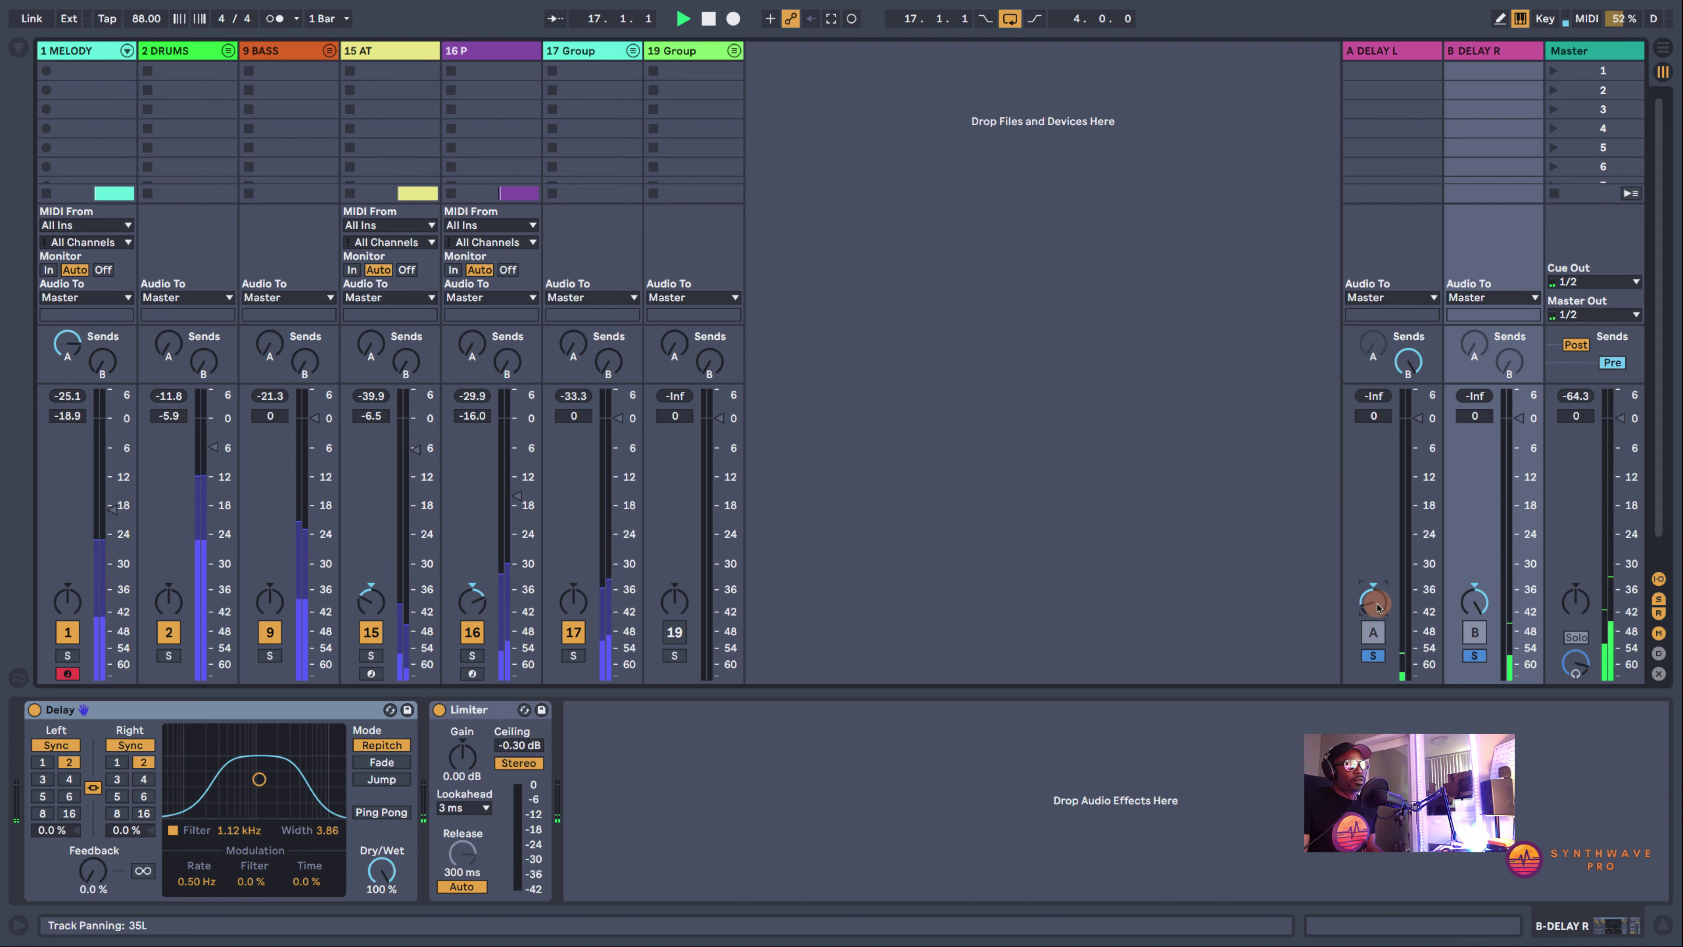
click(1374, 600)
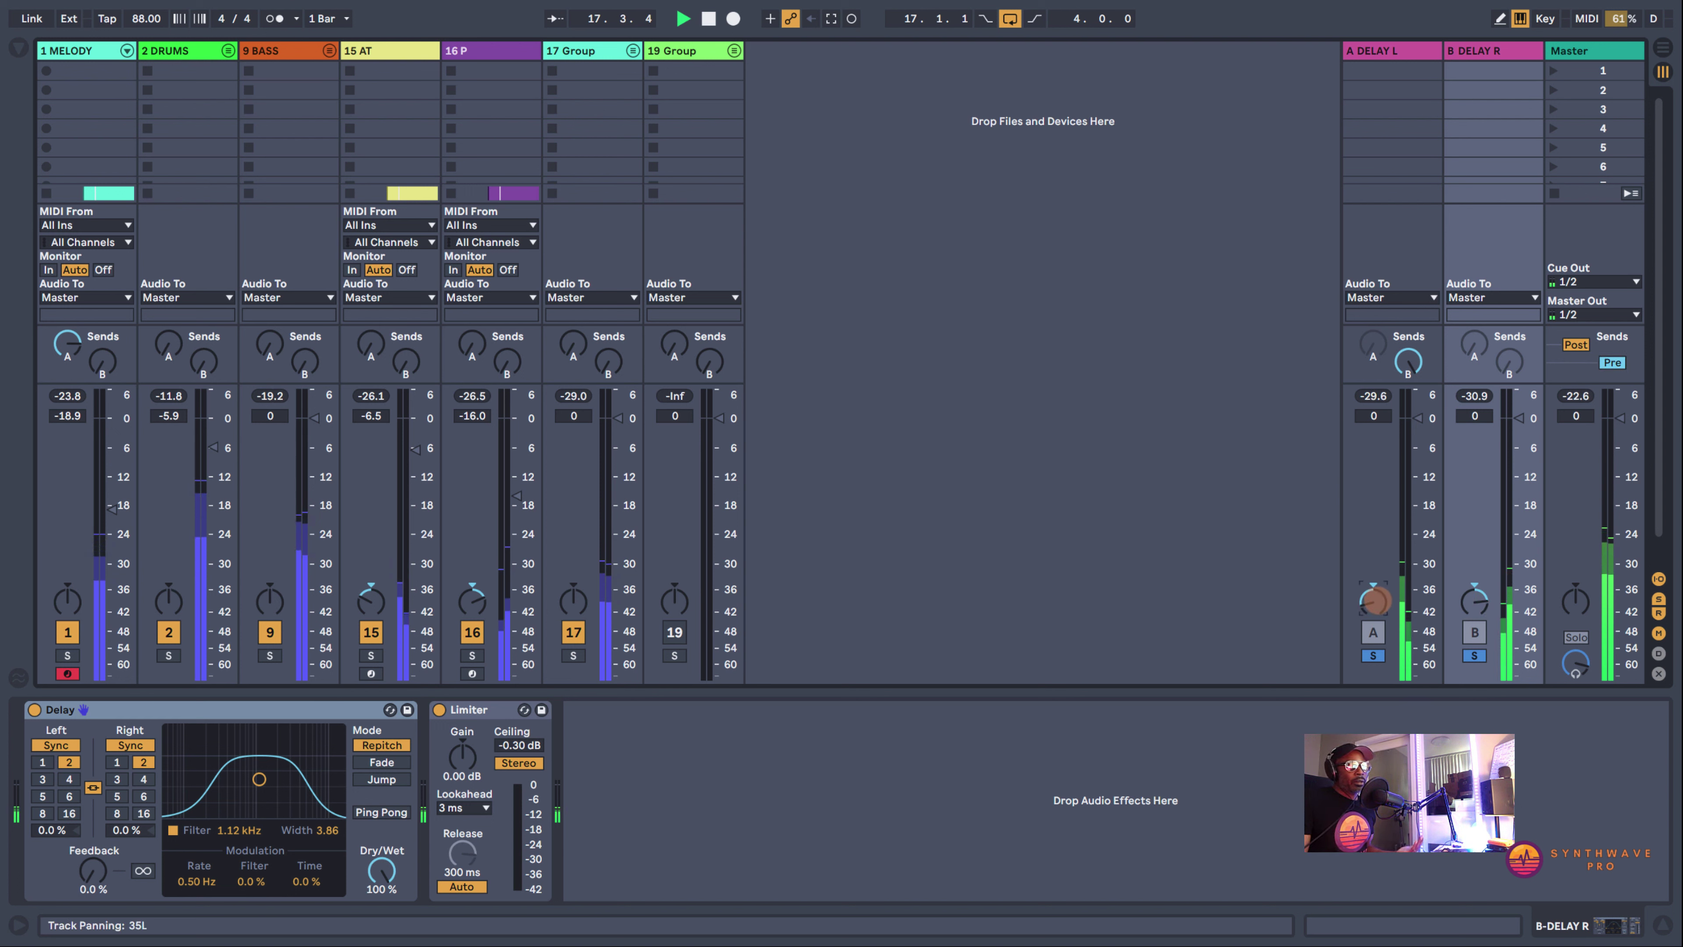
click(1462, 603)
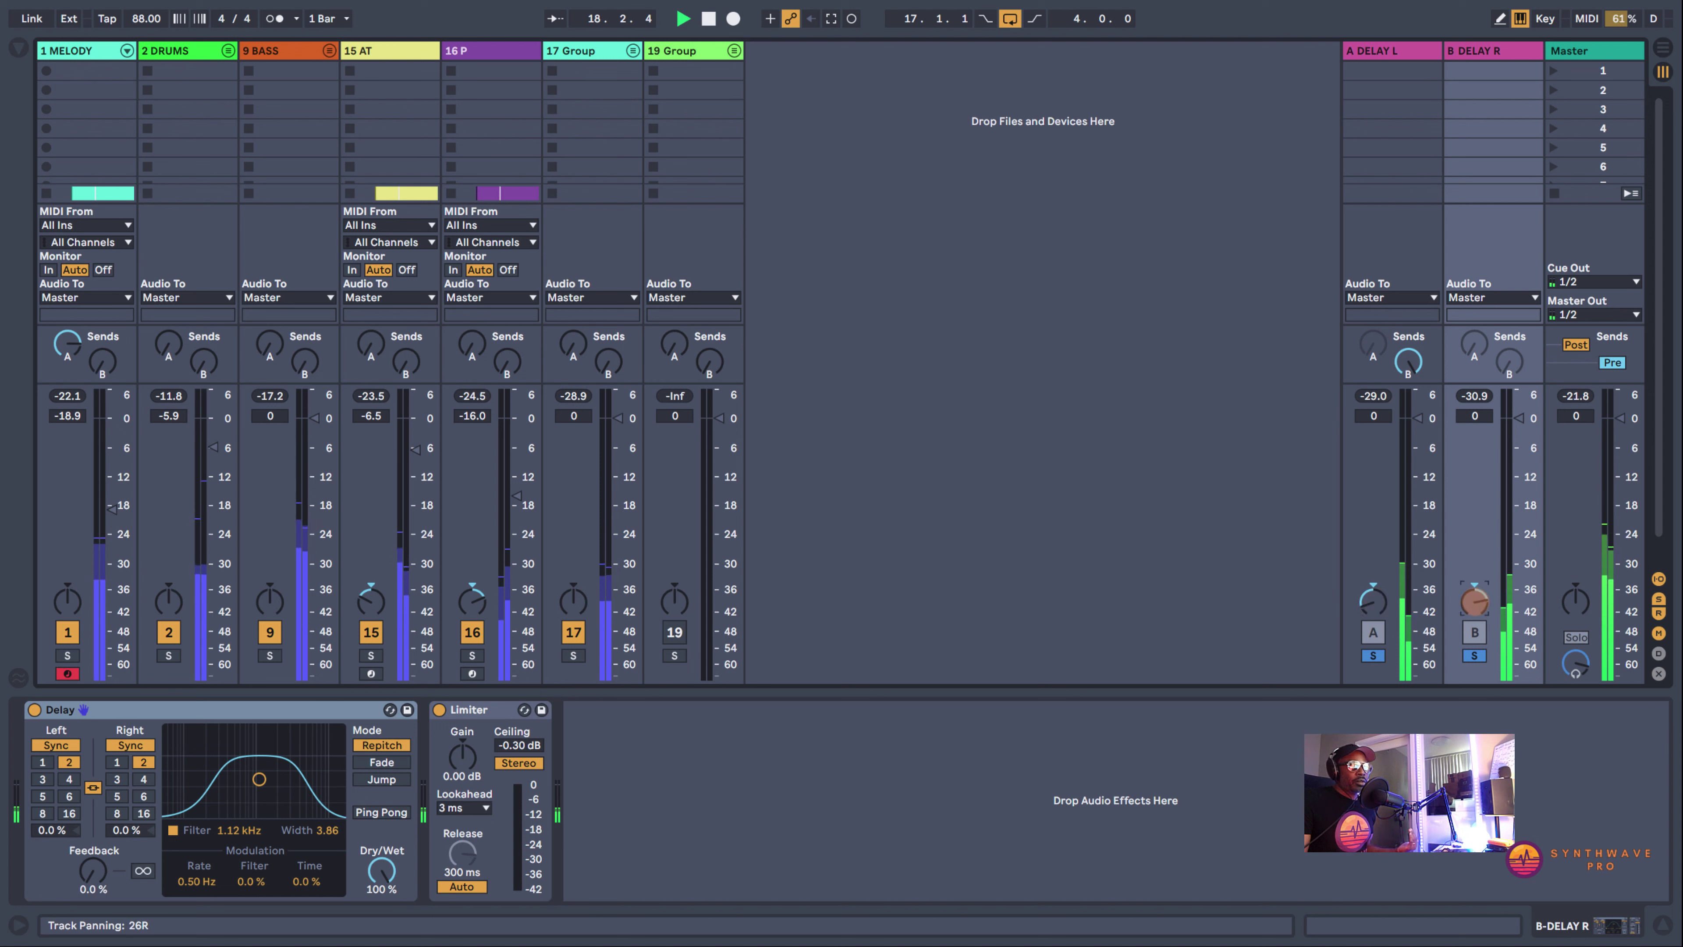
click(1370, 602)
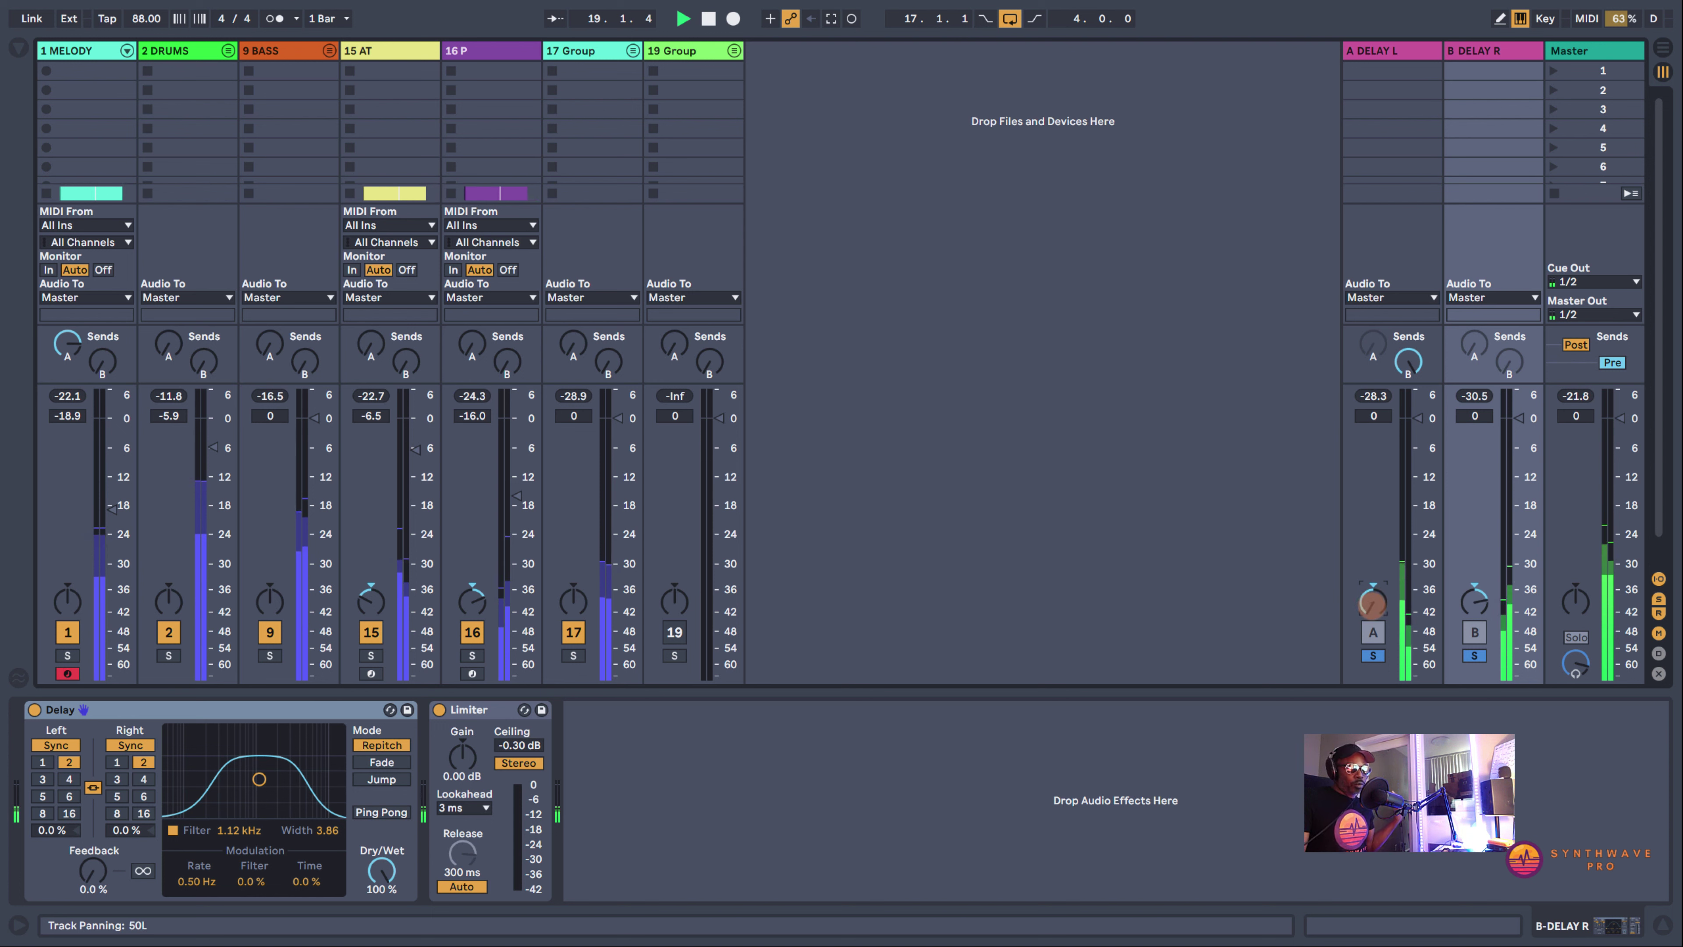
click(1474, 602)
Compare panning of about 25L and 17R on the delay returns with the full 50L and 50R spread, and stop playback
click(1372, 604)
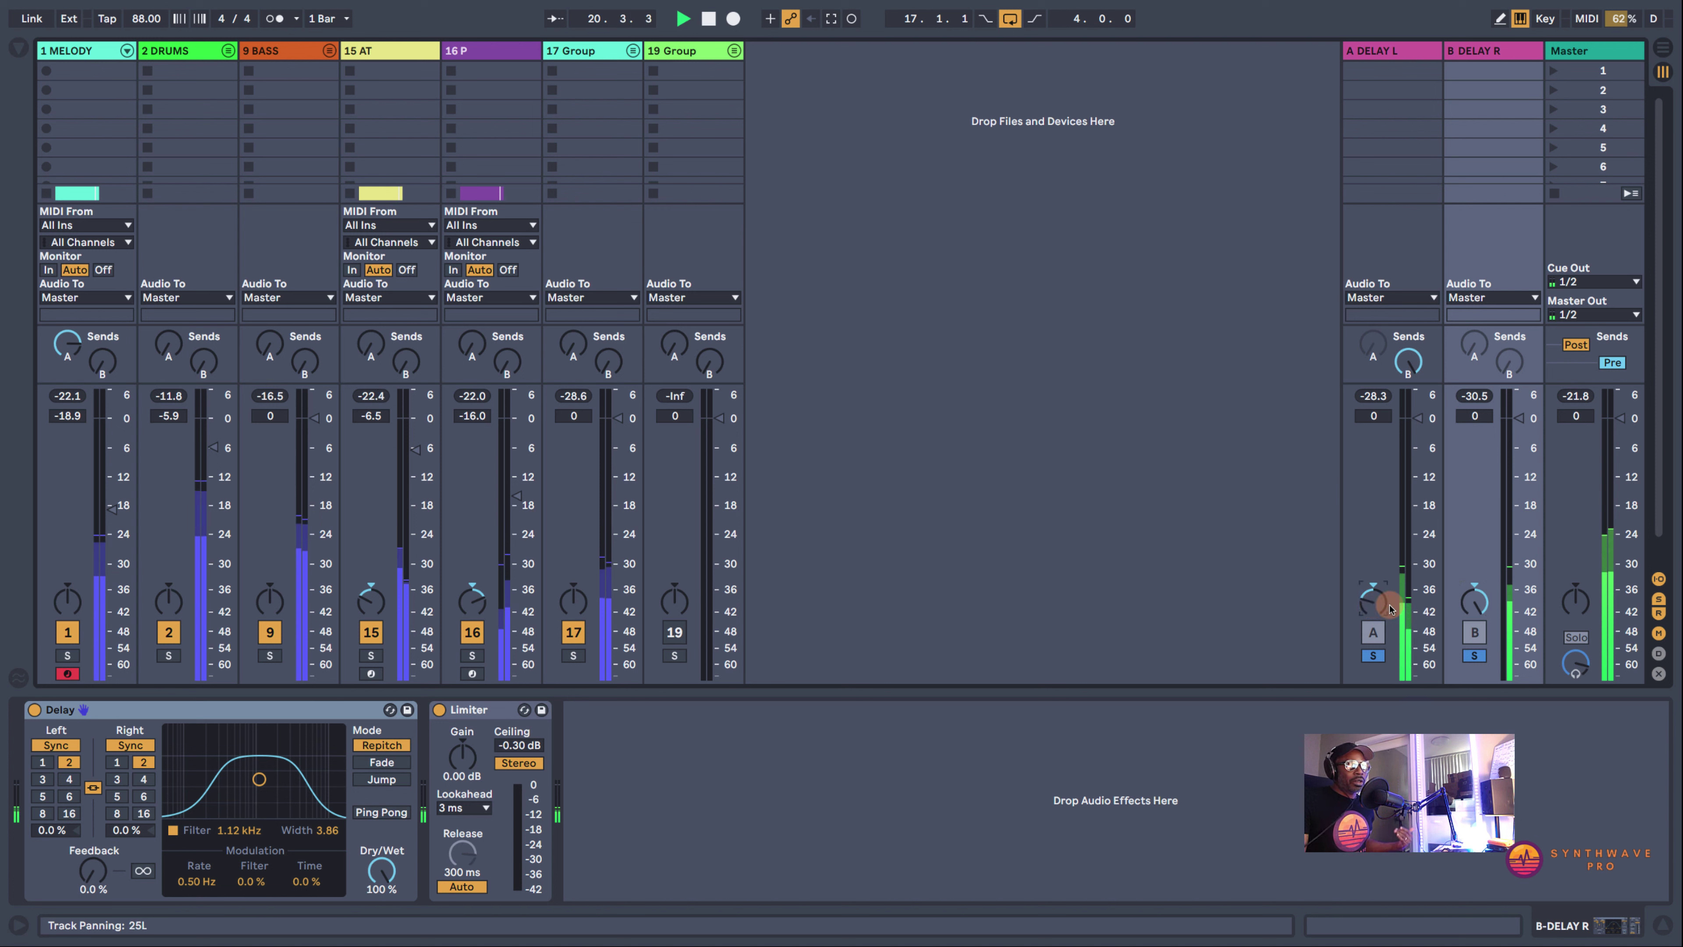
click(1475, 602)
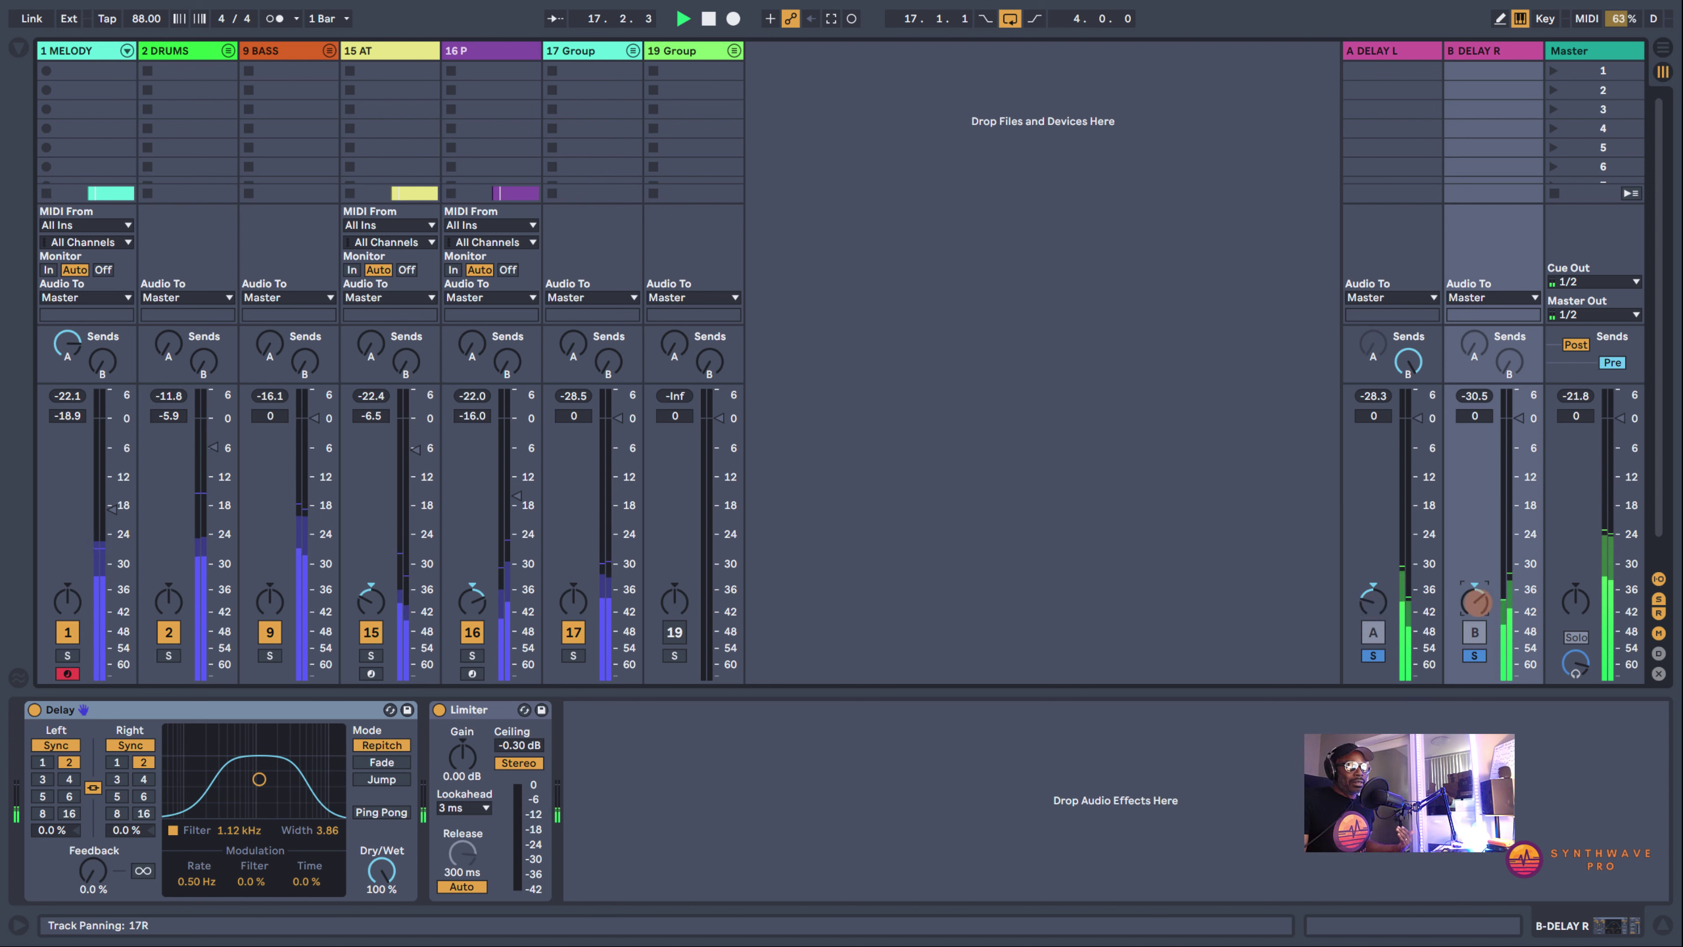
click(1370, 607)
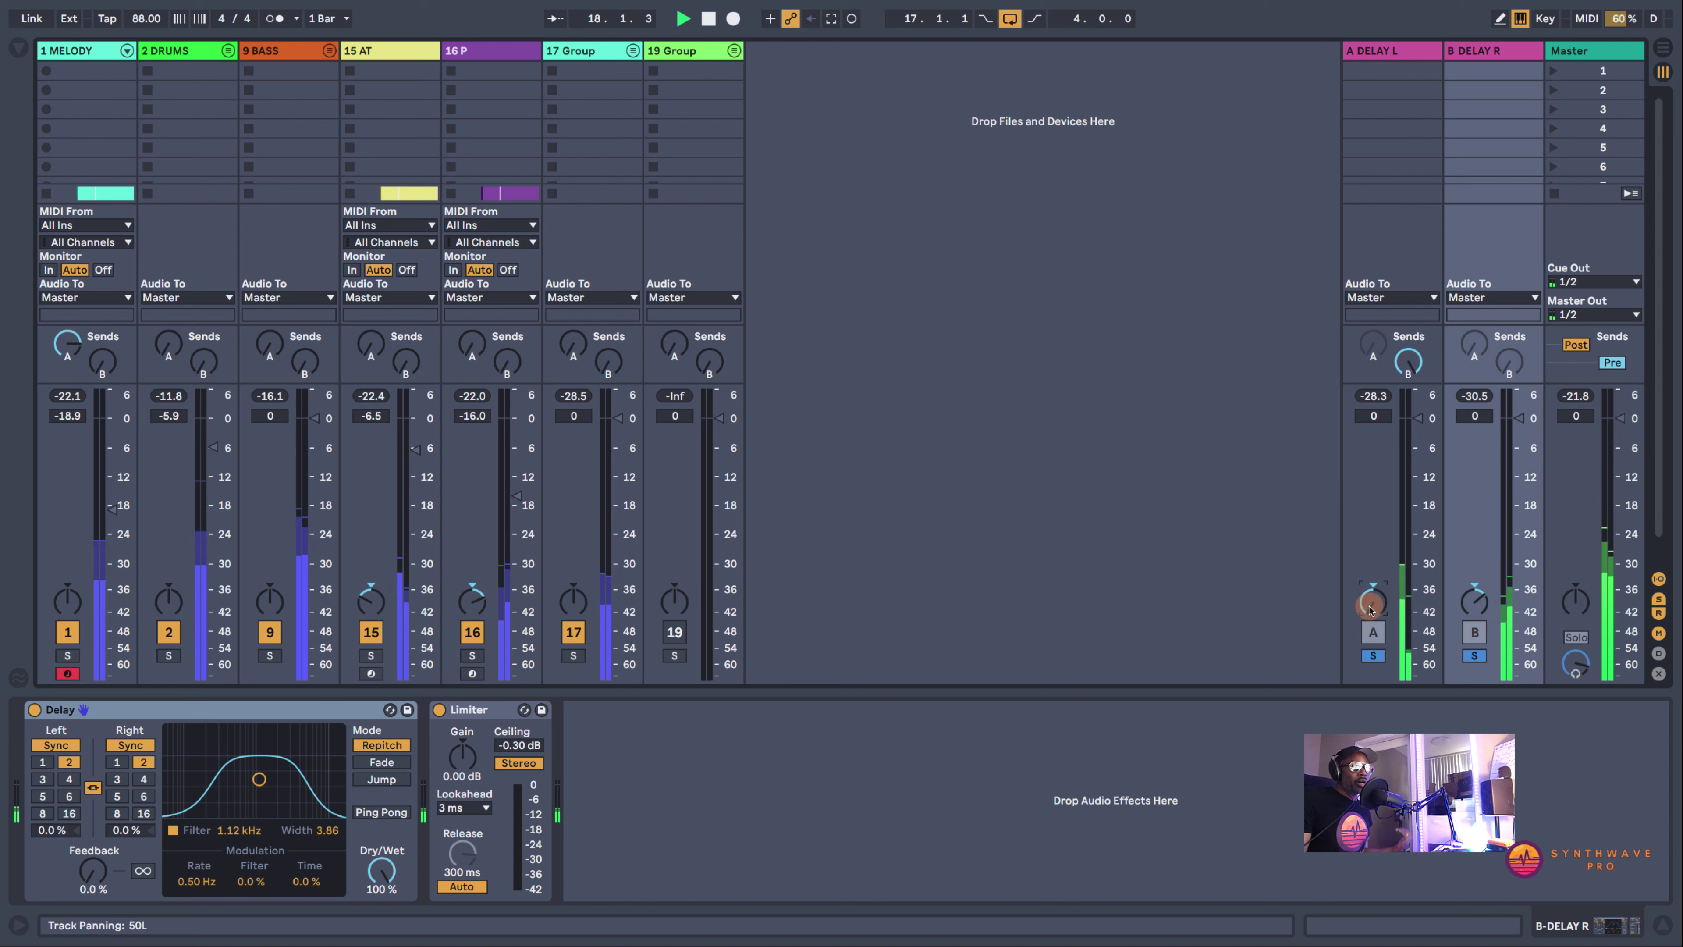
click(1475, 604)
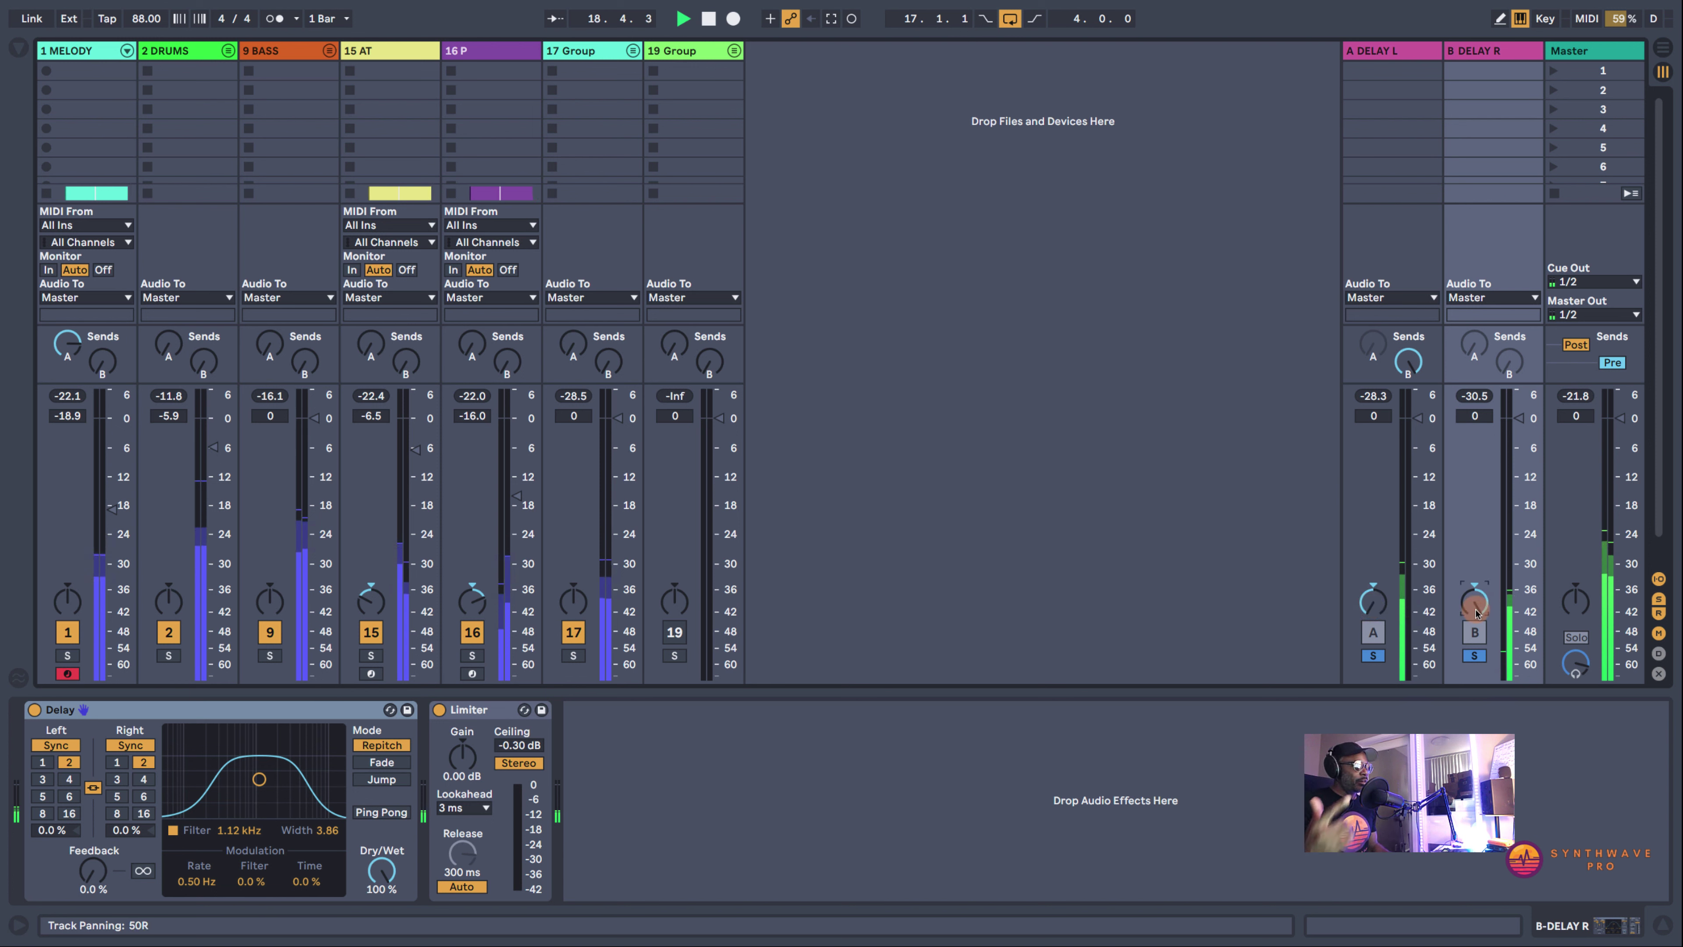
key(space)
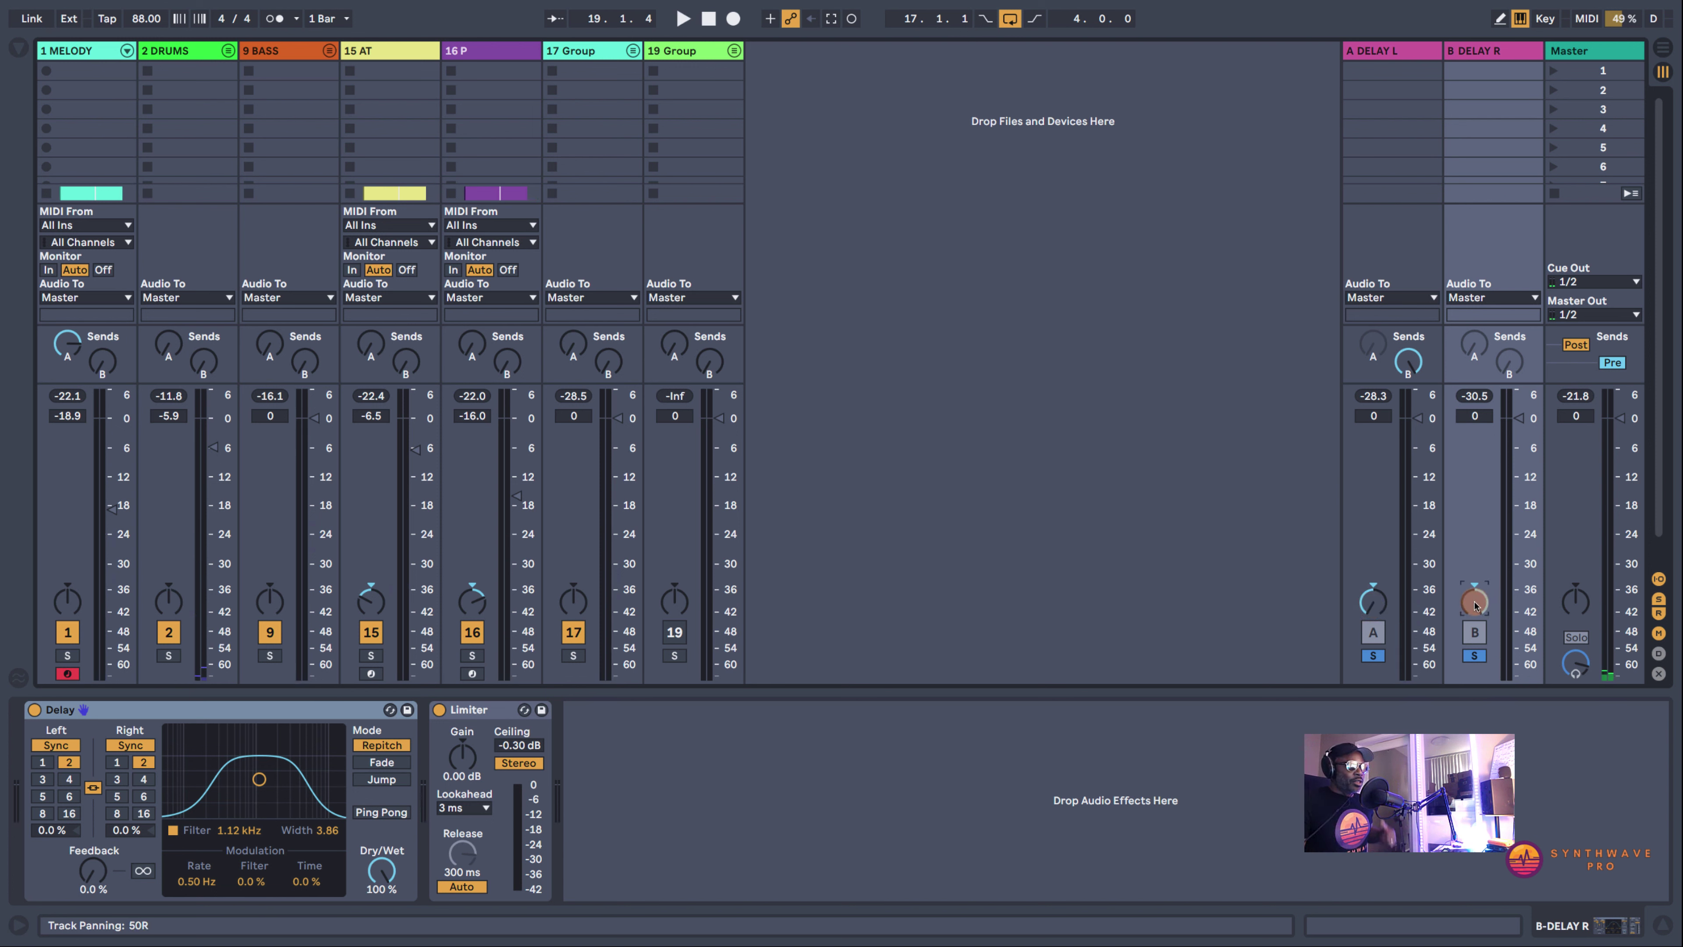
Clear the soloing on the delay returns and the MELODY track, and play the full mix
click(67, 654)
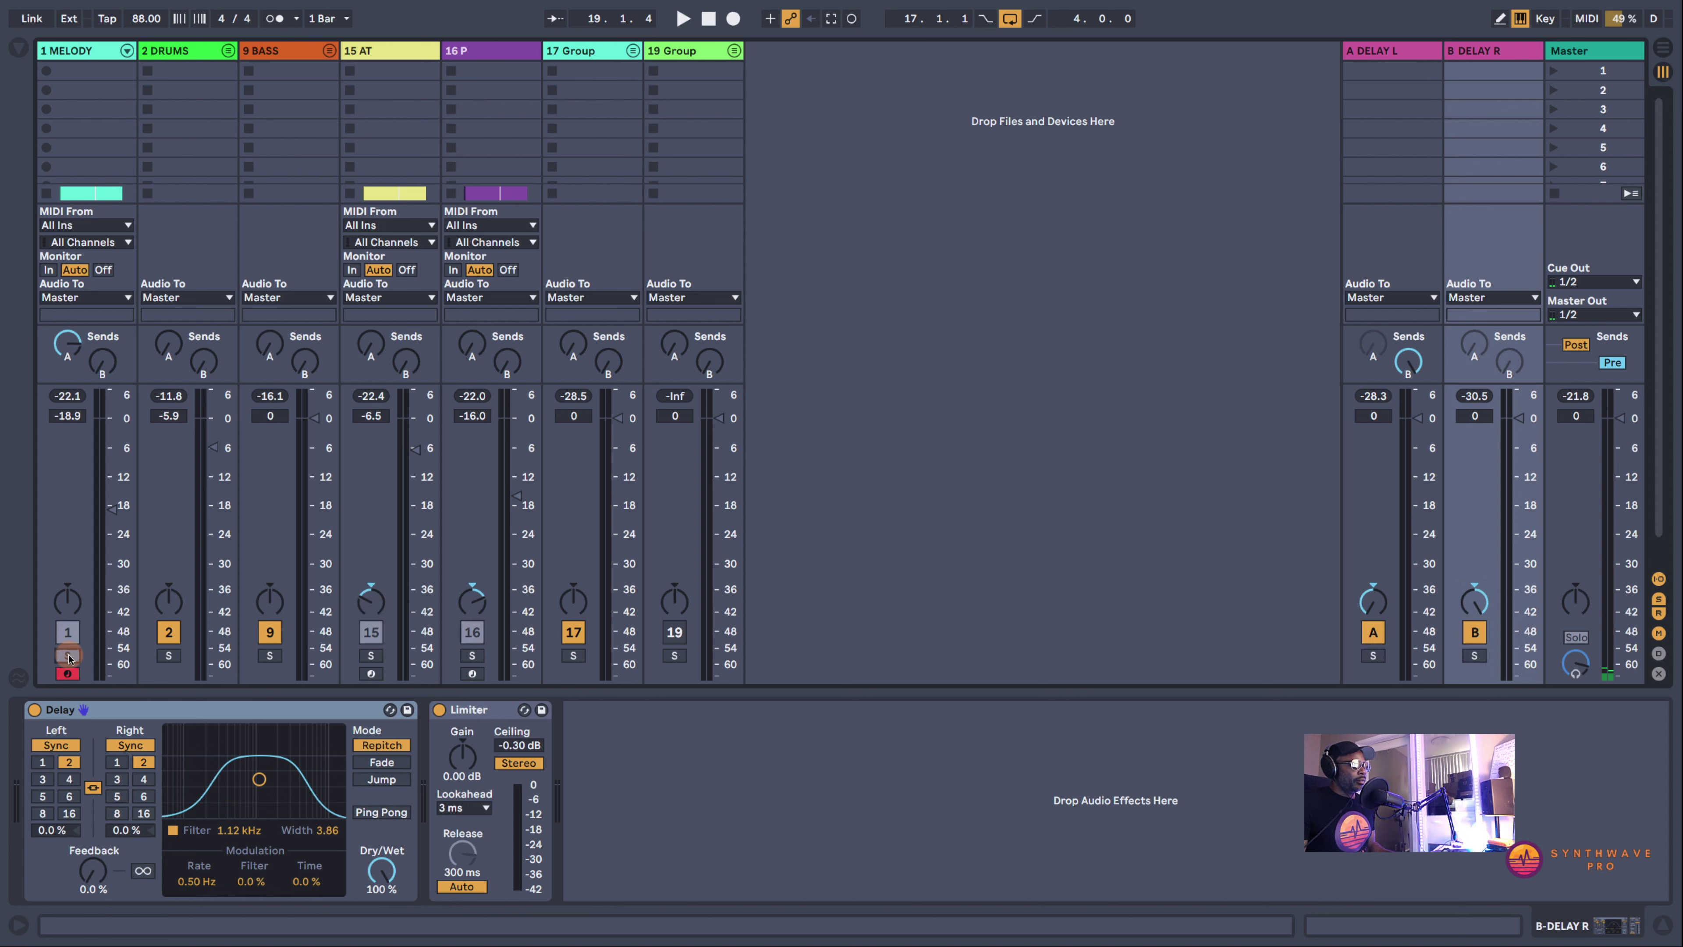
click(67, 632)
key(space)
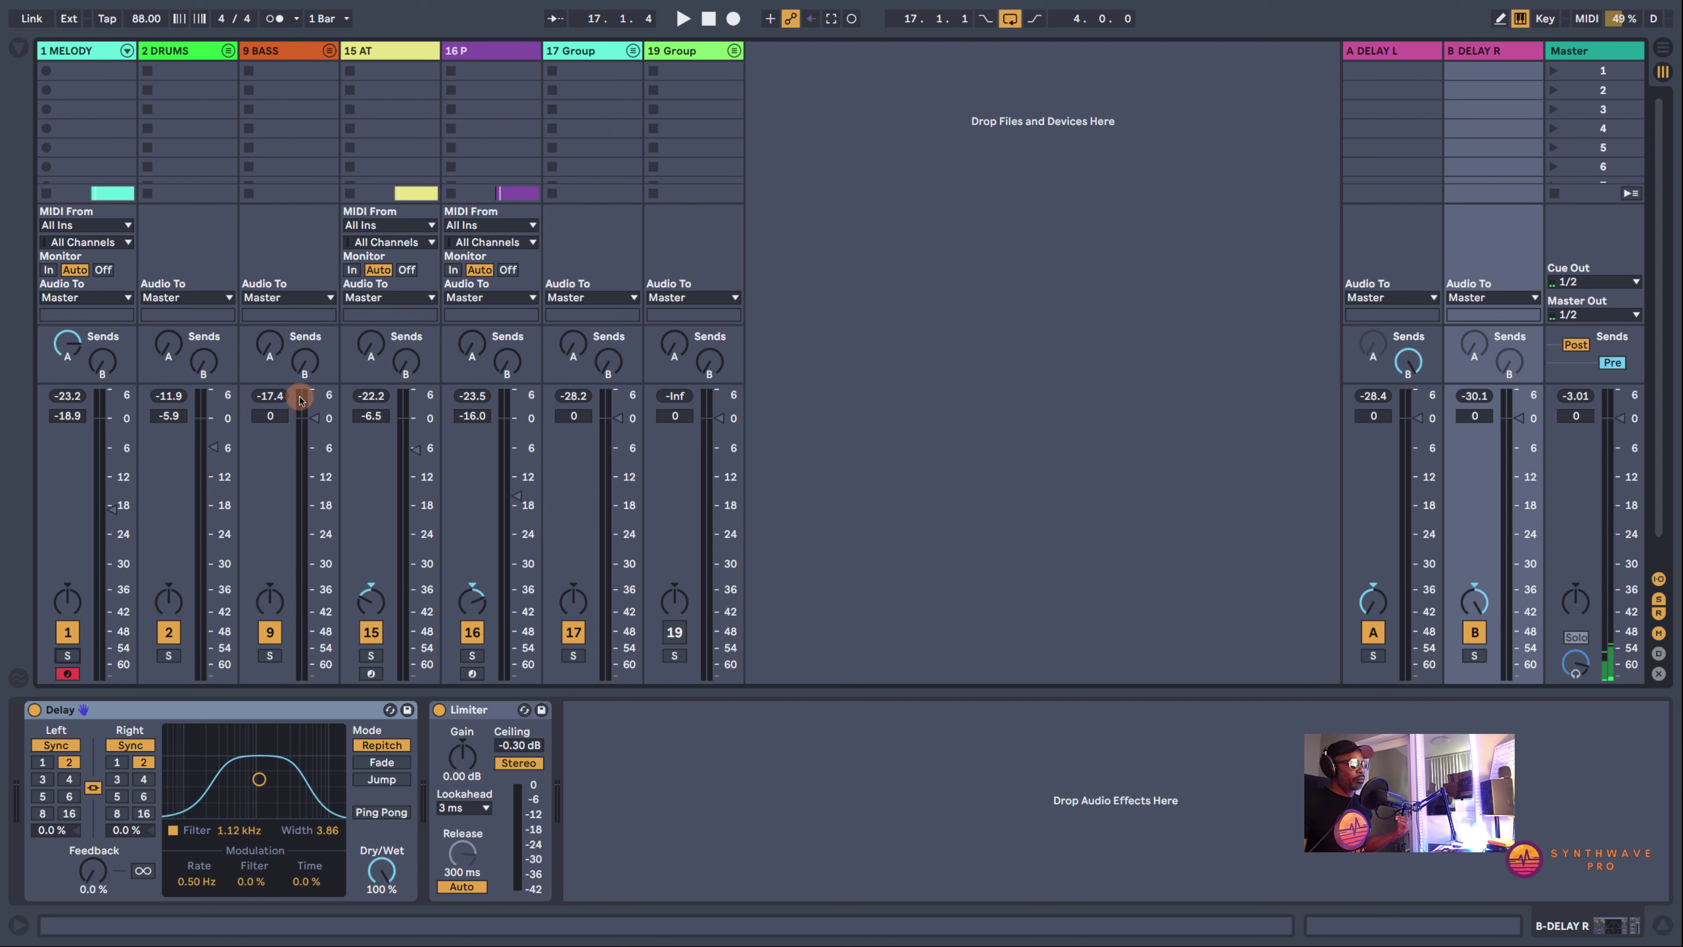
Select MELODY, DELAY L and DELAY R in turn to review the send routing from the melody through both delays
click(85, 53)
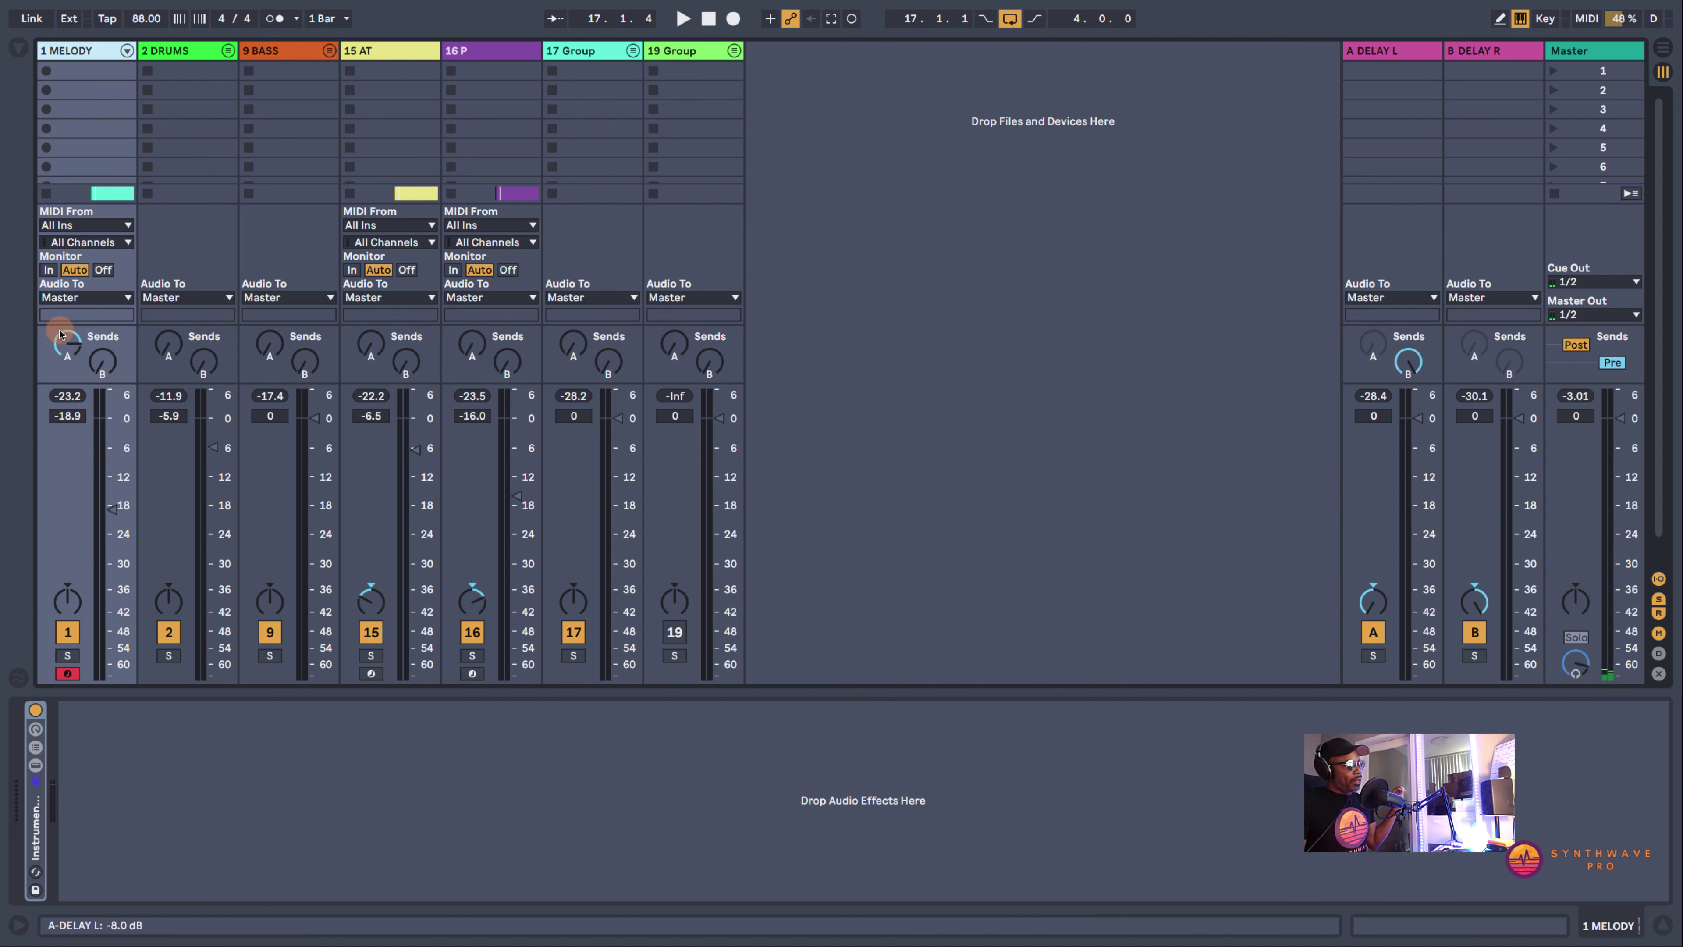
click(1395, 51)
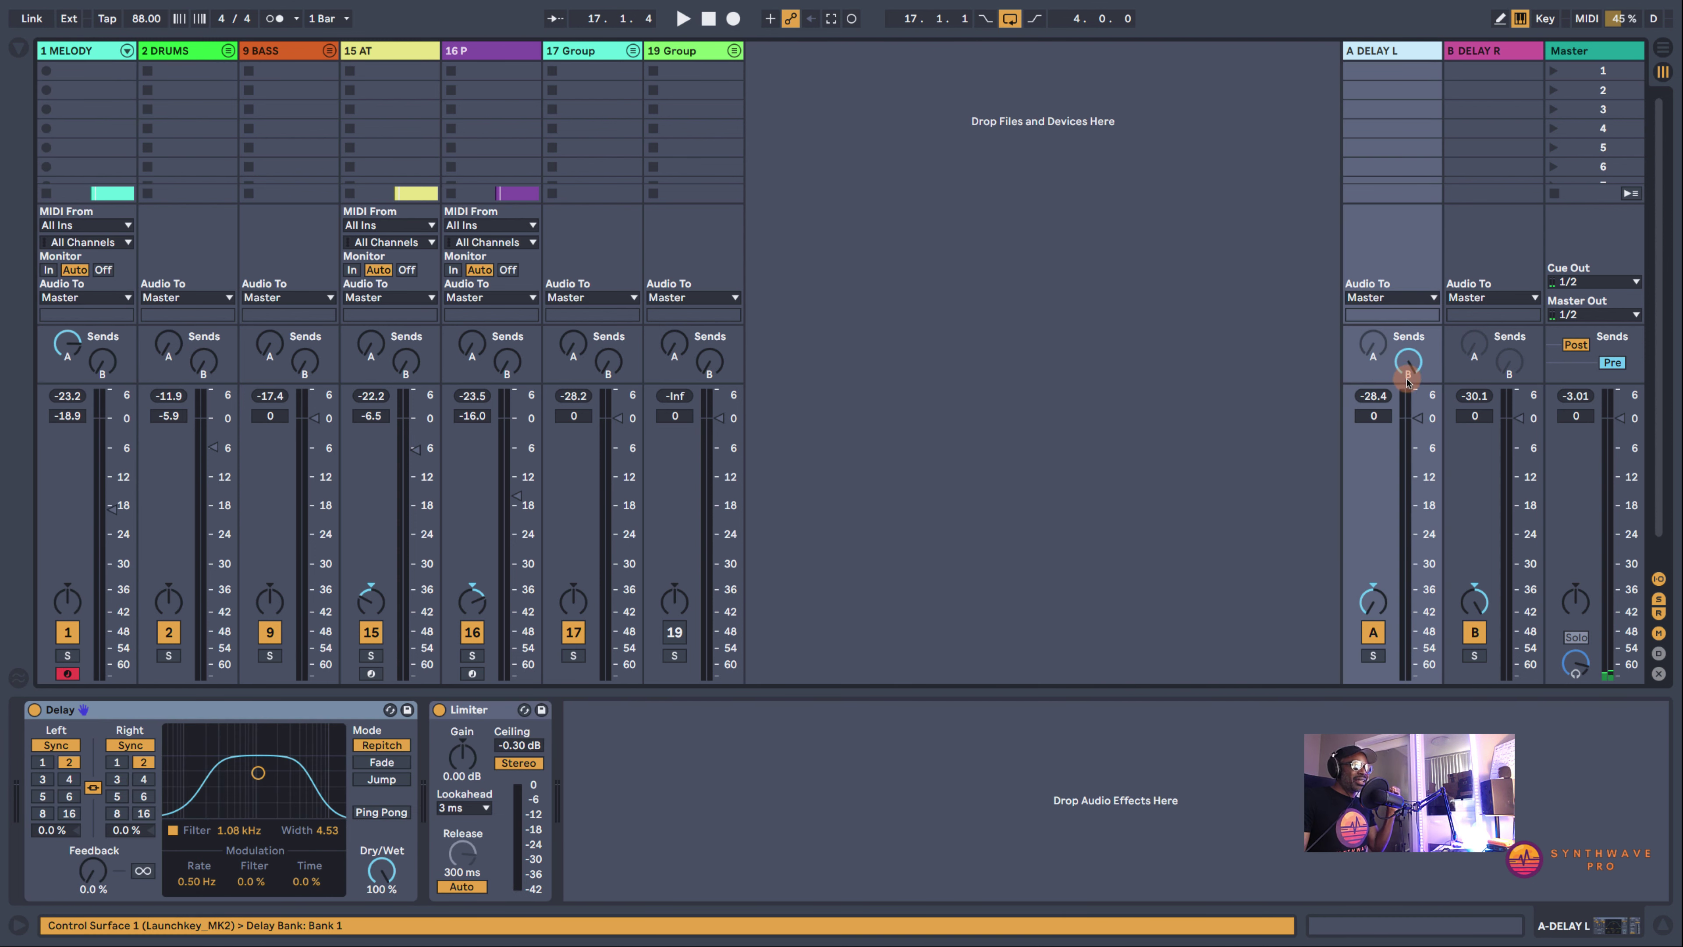
click(1492, 51)
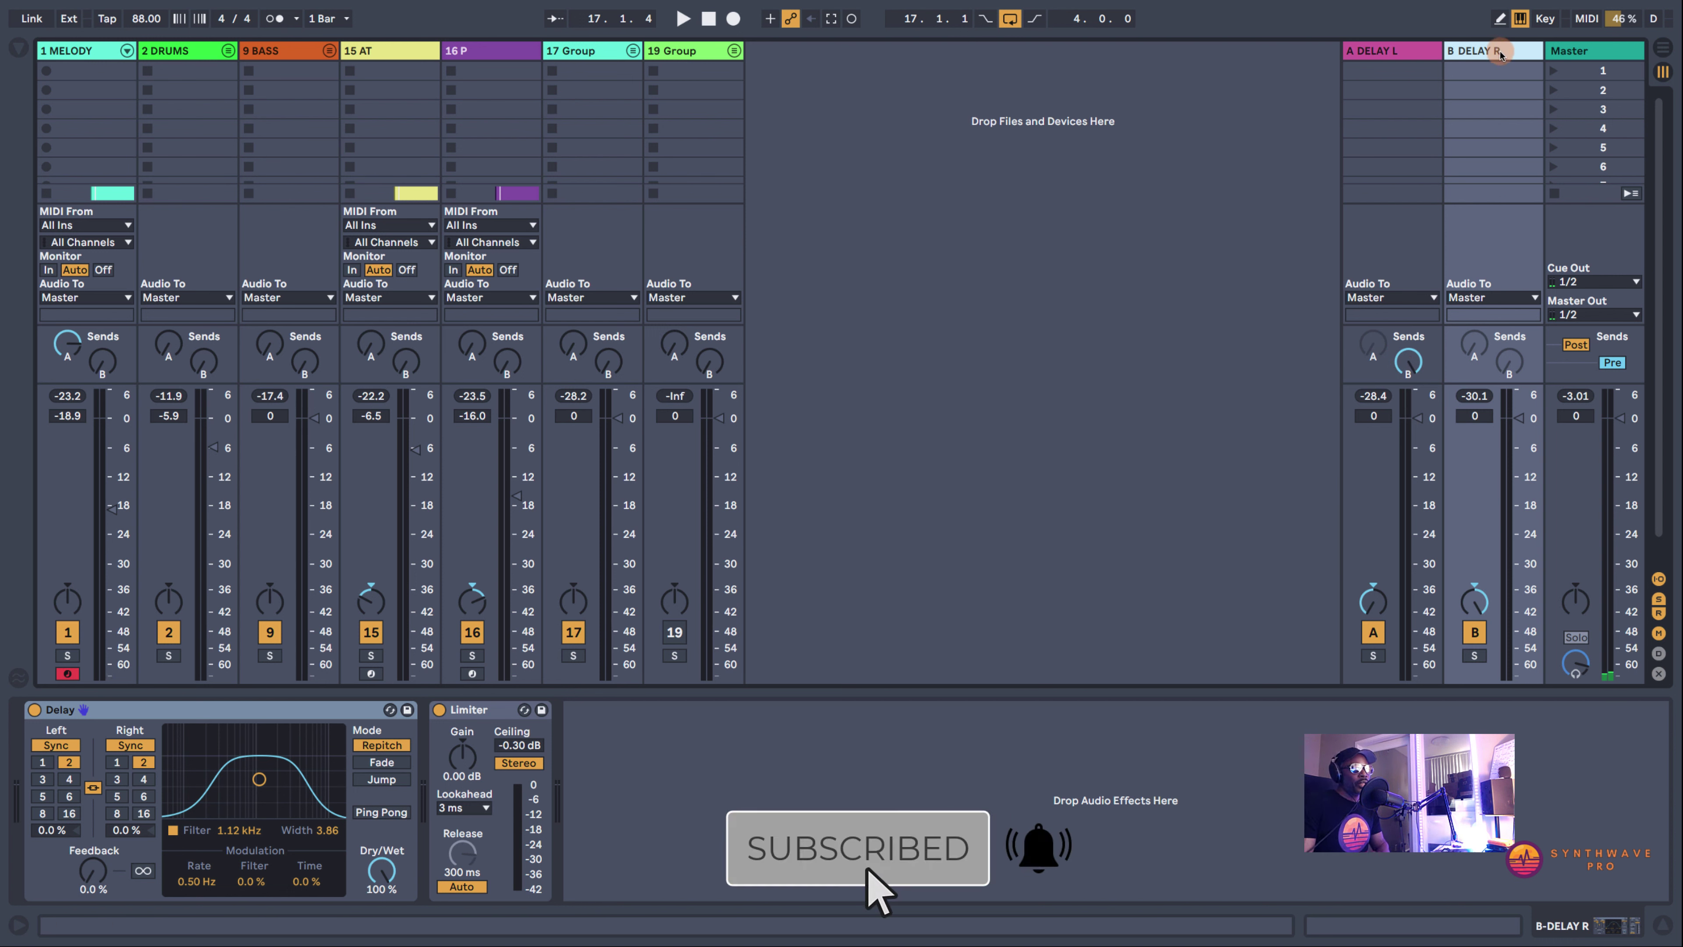
Enable send A on the DELAY R return, raise it partway to feed back into DELAY L, and play the mix
right_click(1472, 344)
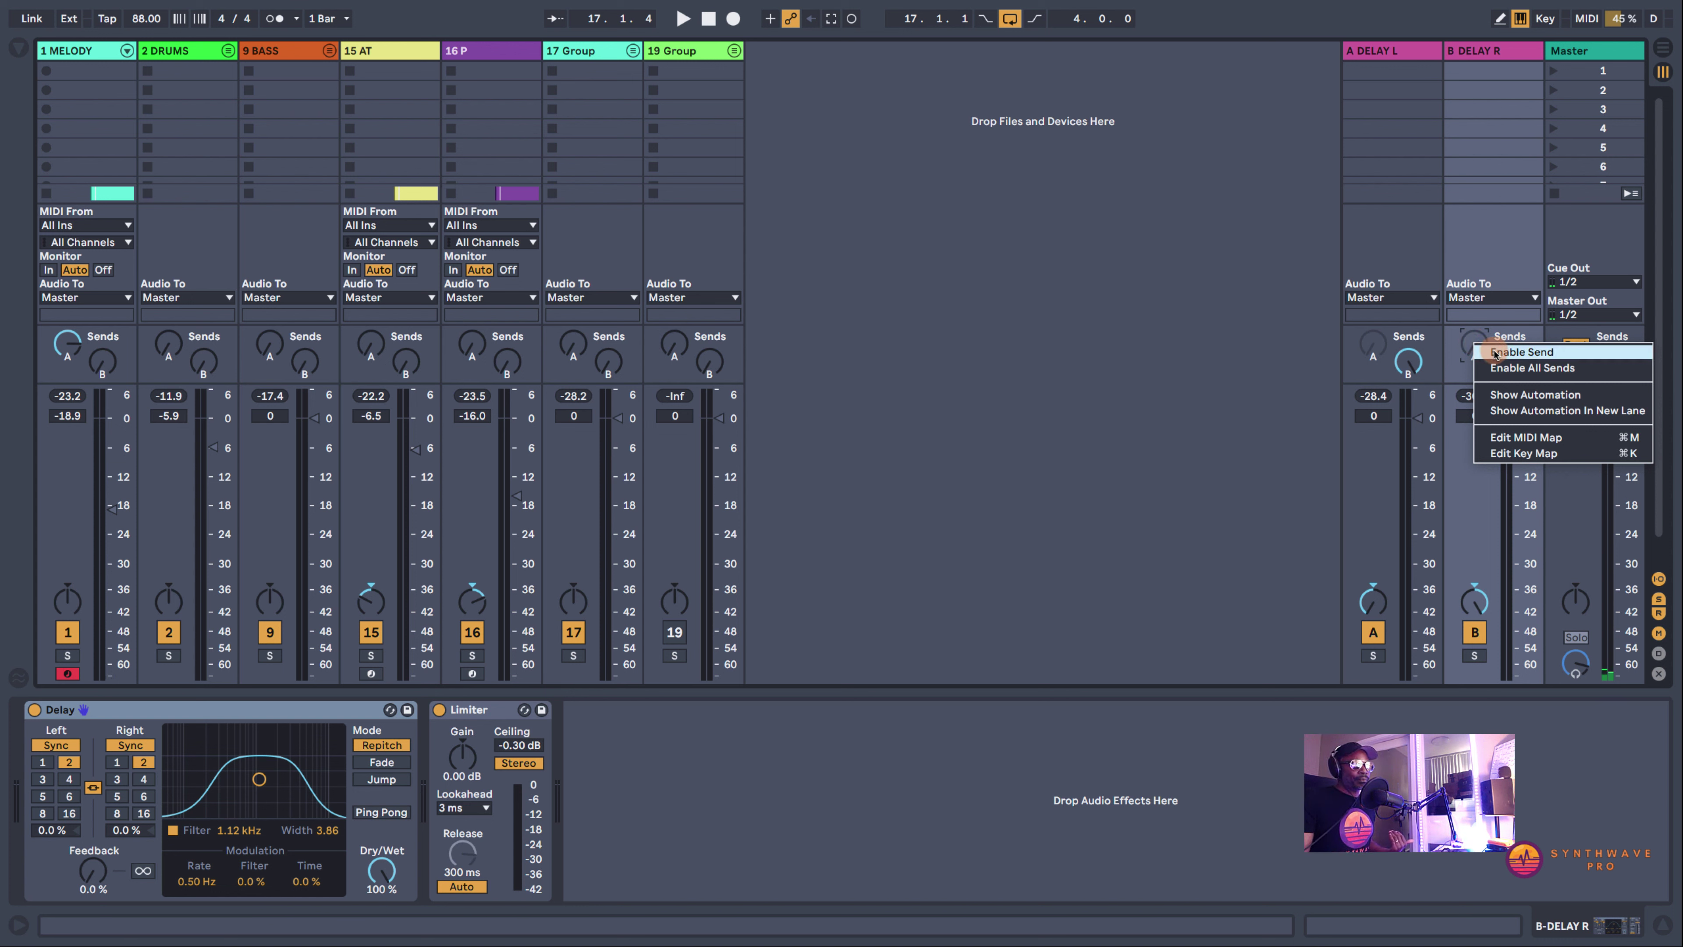
click(1494, 352)
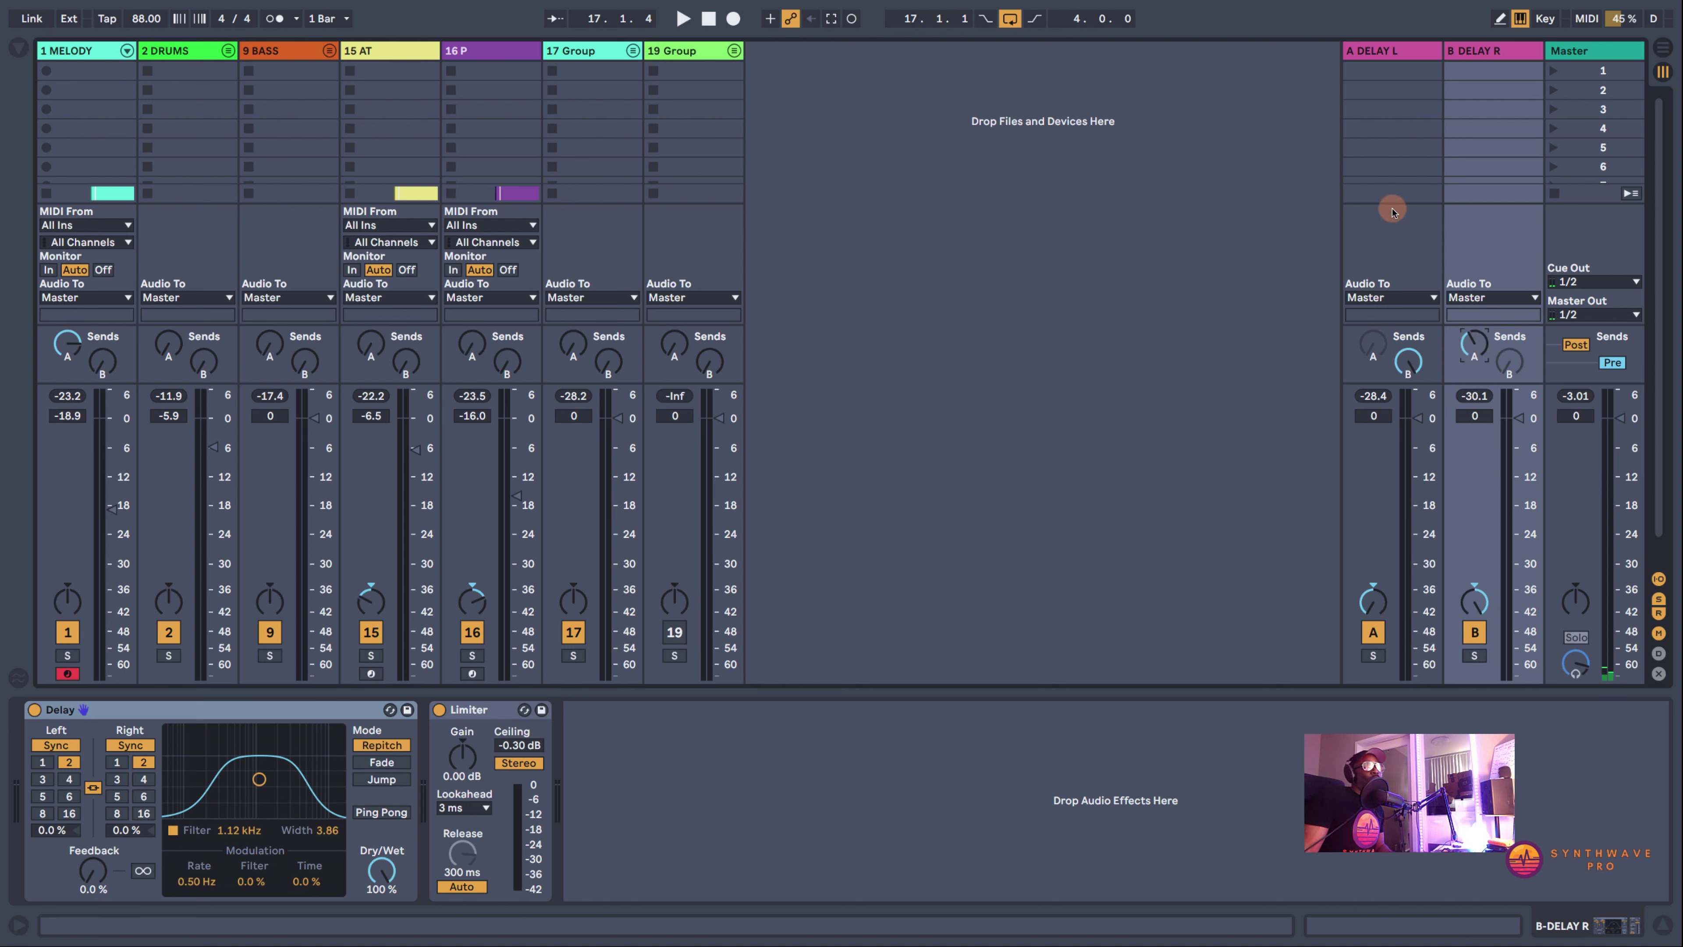
key(space)
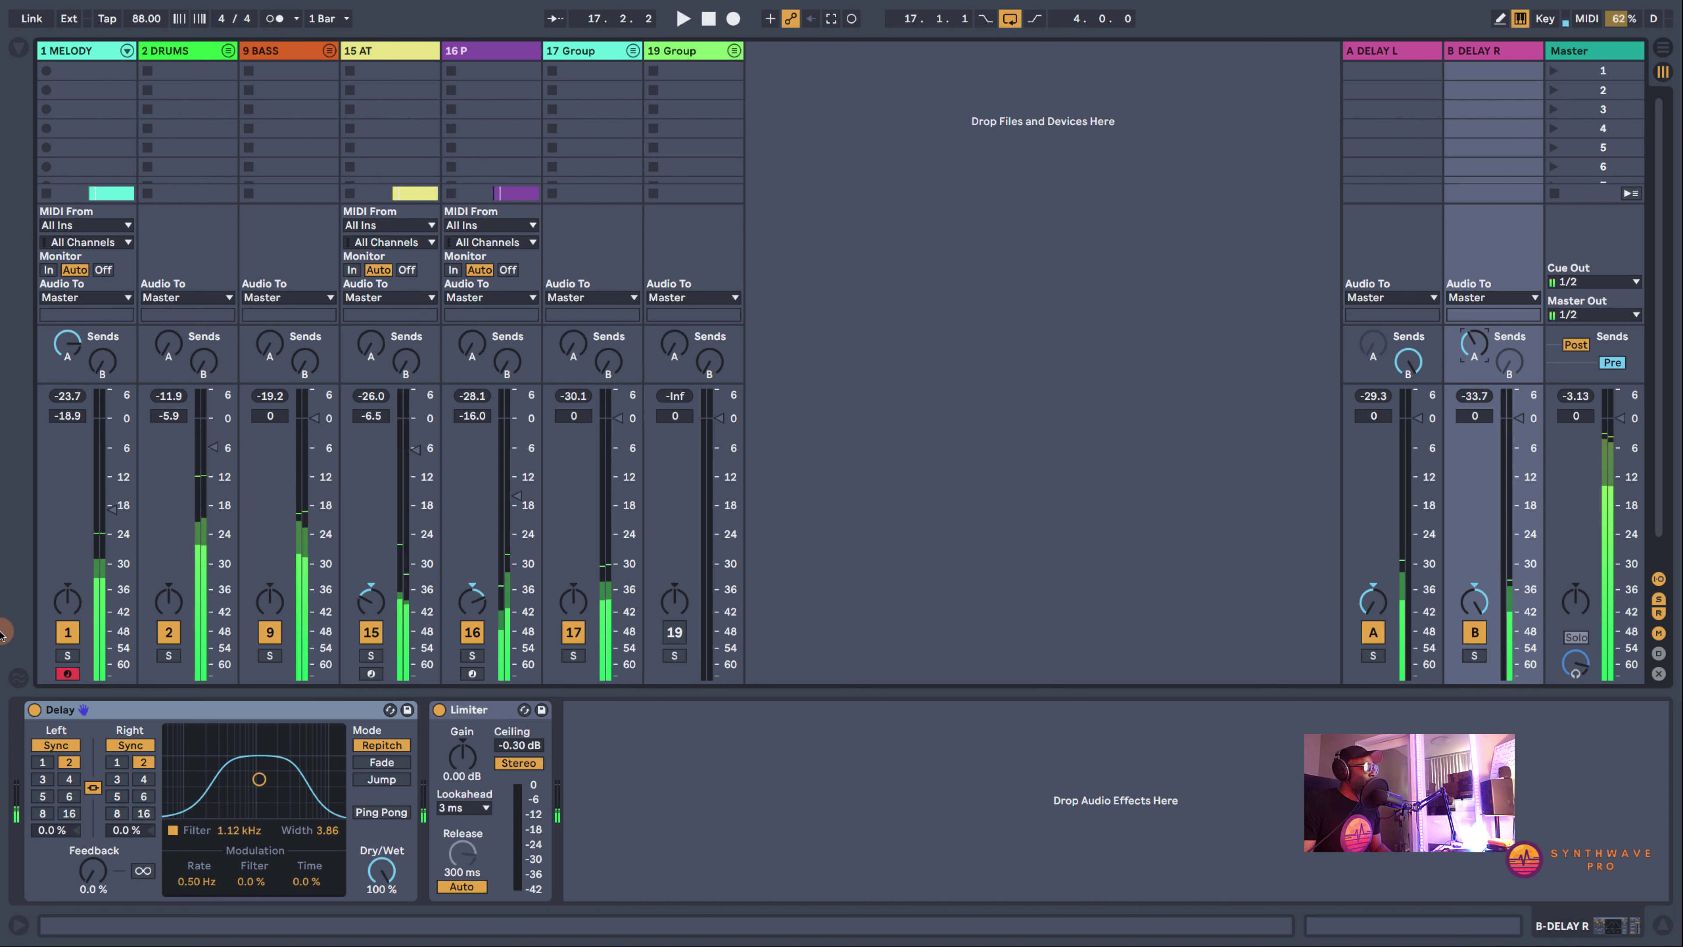
Solo the MELODY track, play the loop, and raise DELAY R's send A further for more feedback into DELAY L
click(66, 655)
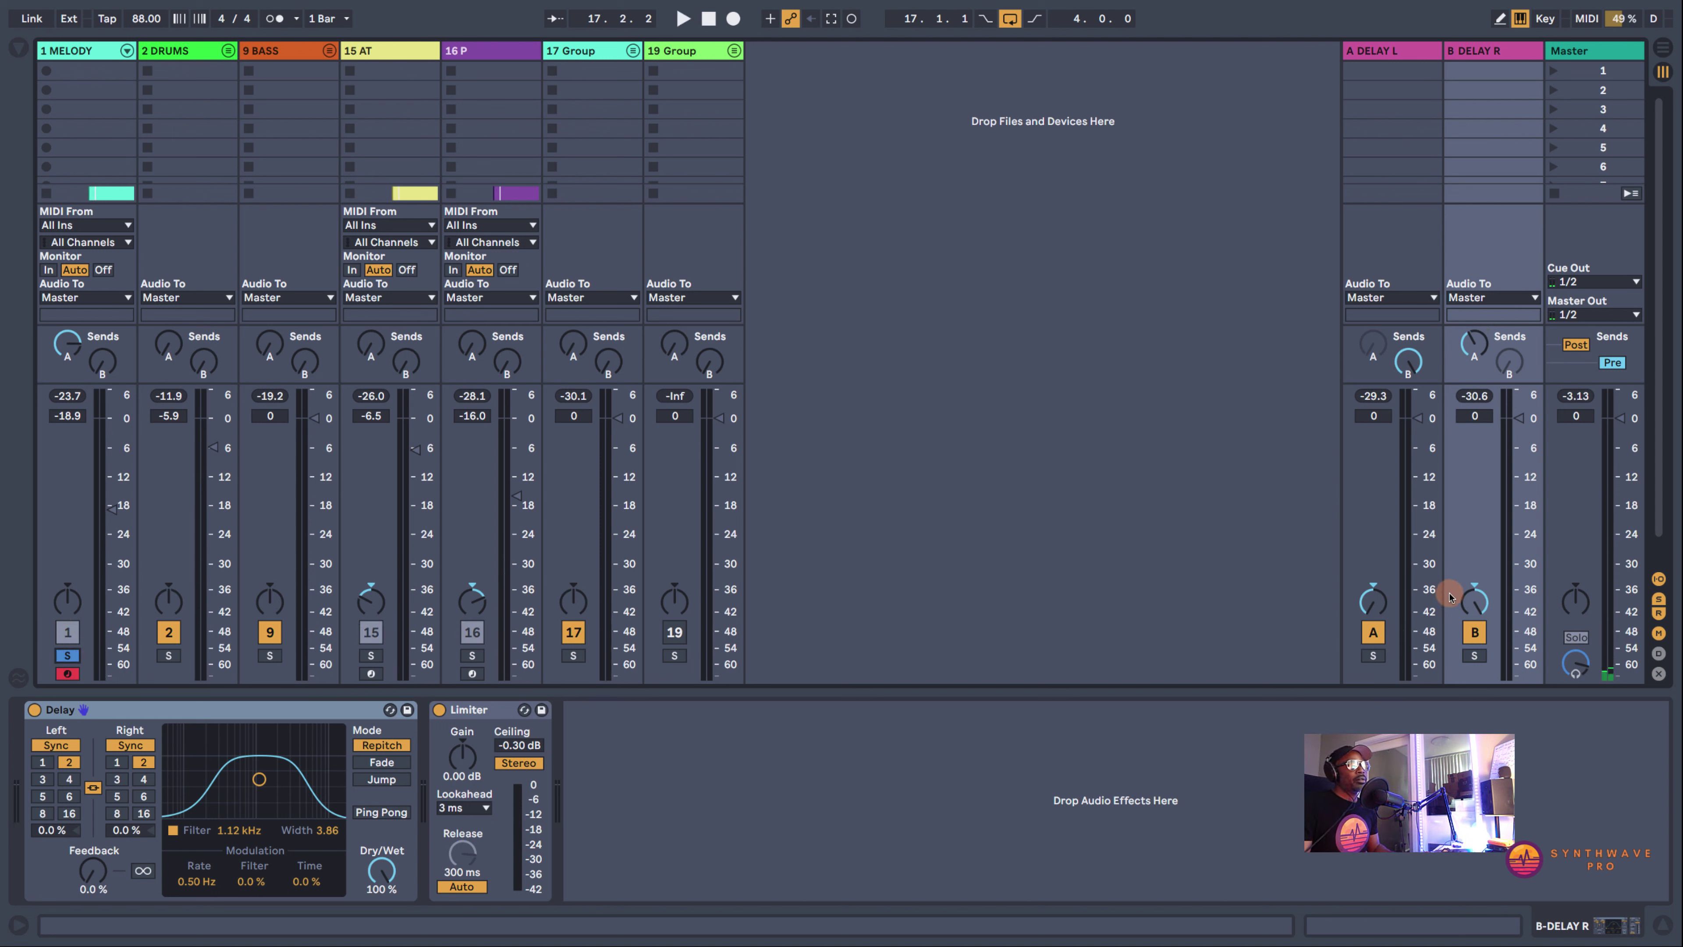
key(space)
key(space)
click(1474, 344)
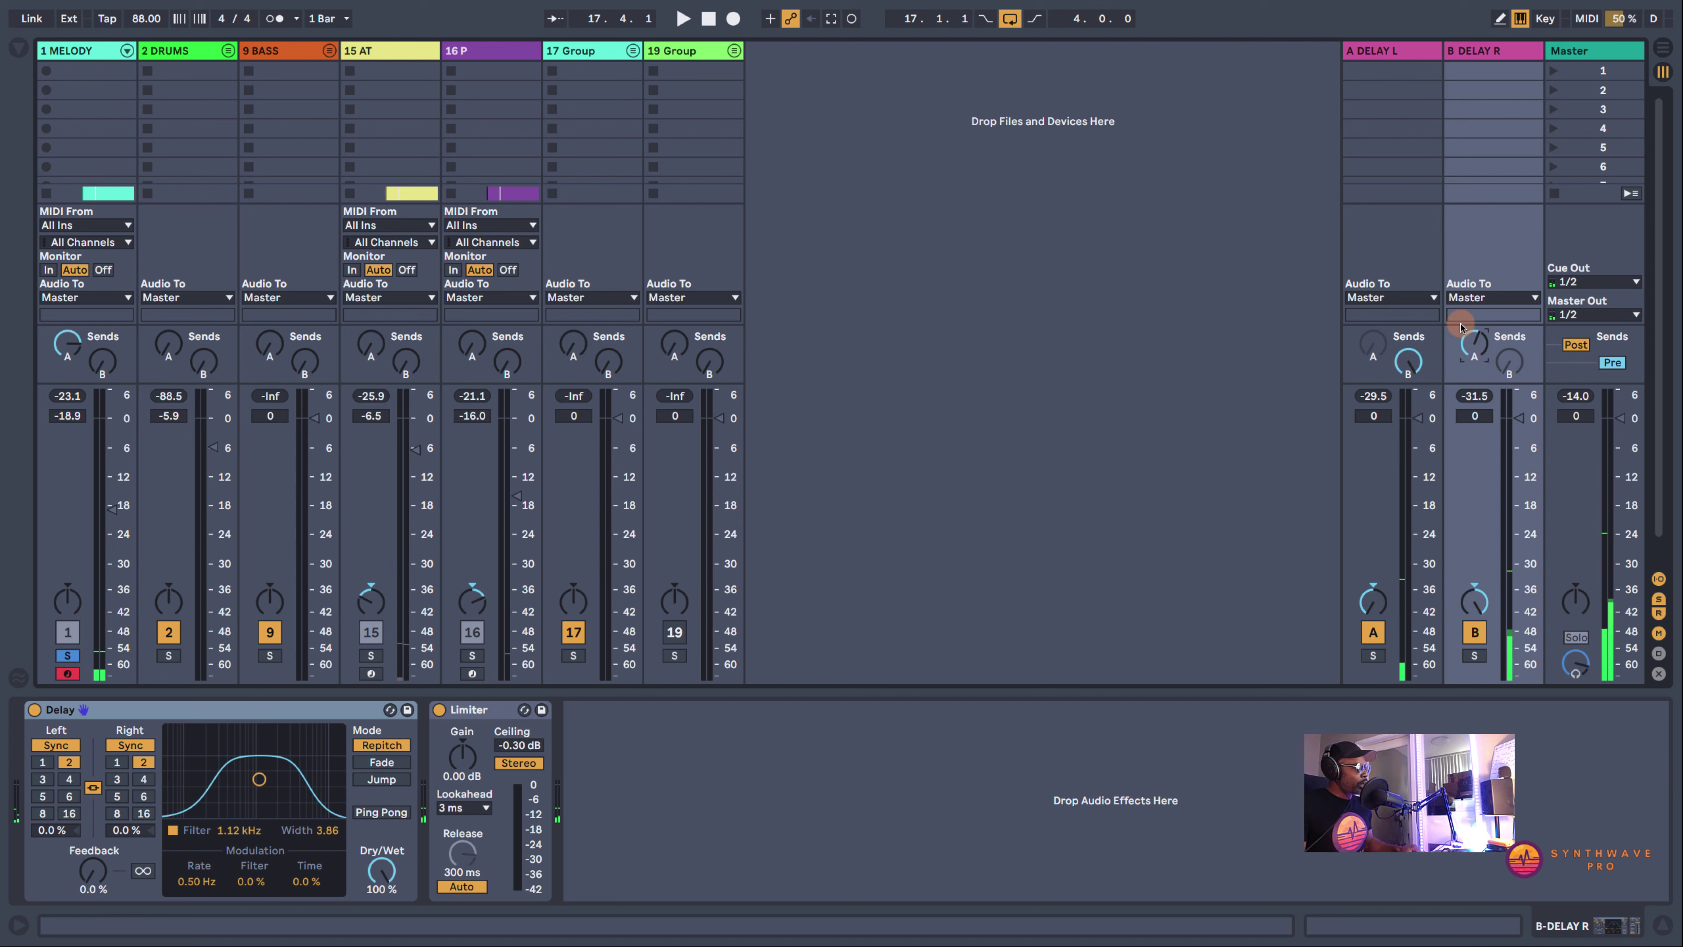
Select MELODY, DELAY L and DELAY R in turn to retrace the signal path through both delays
click(101, 60)
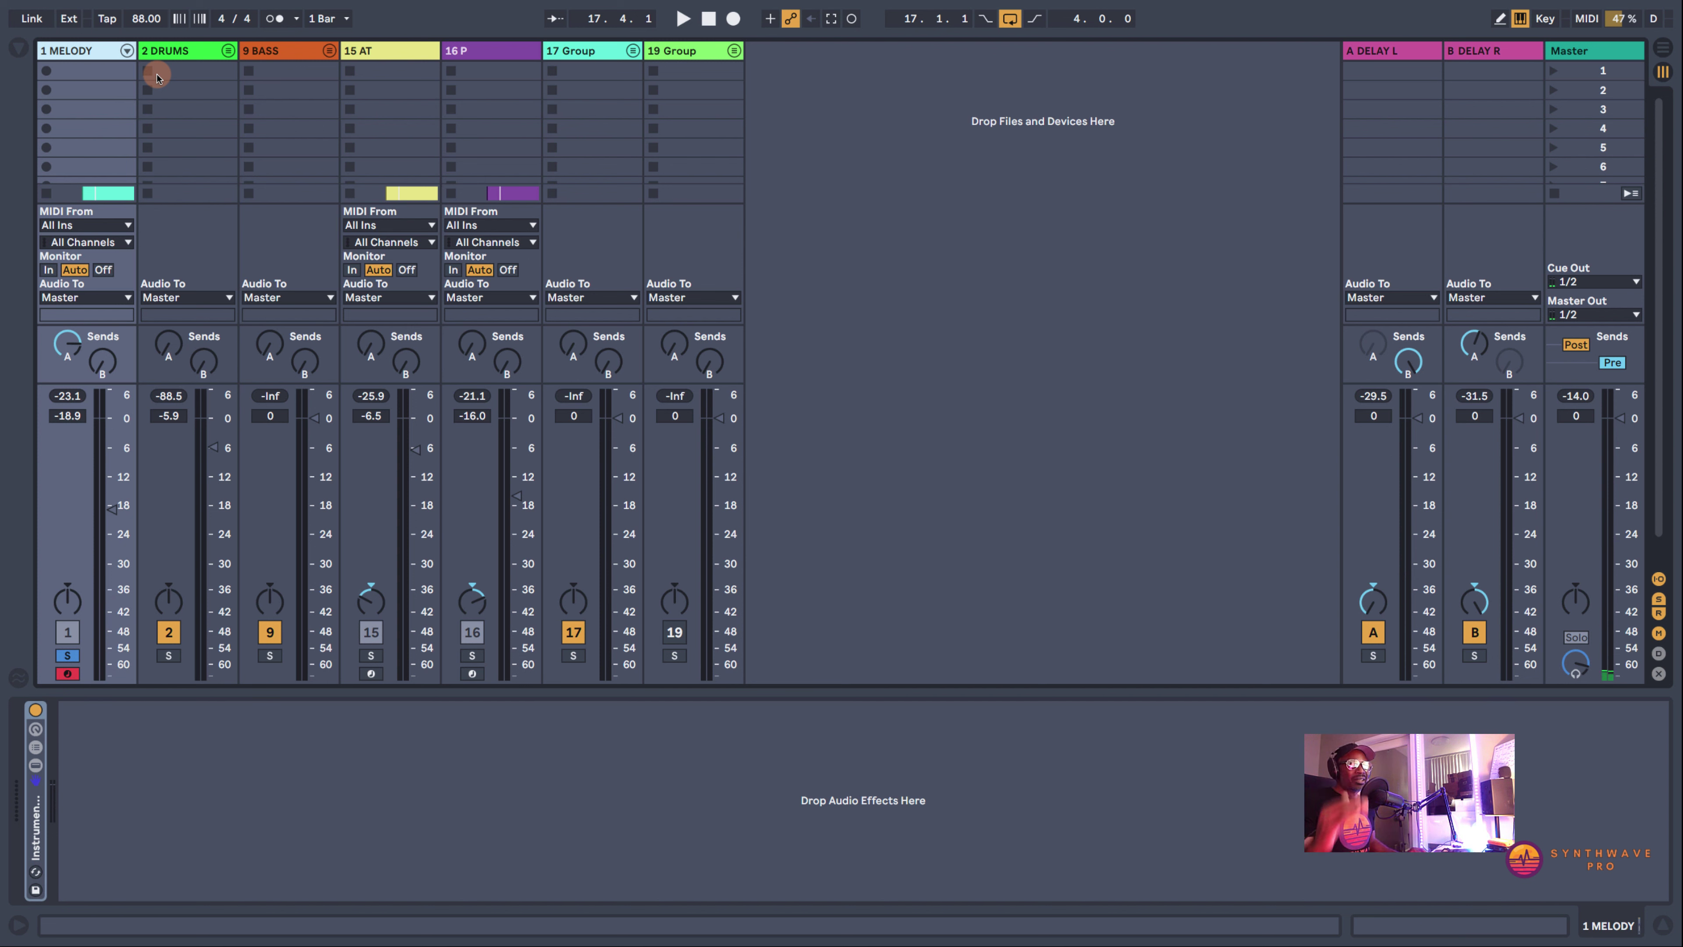
click(1372, 66)
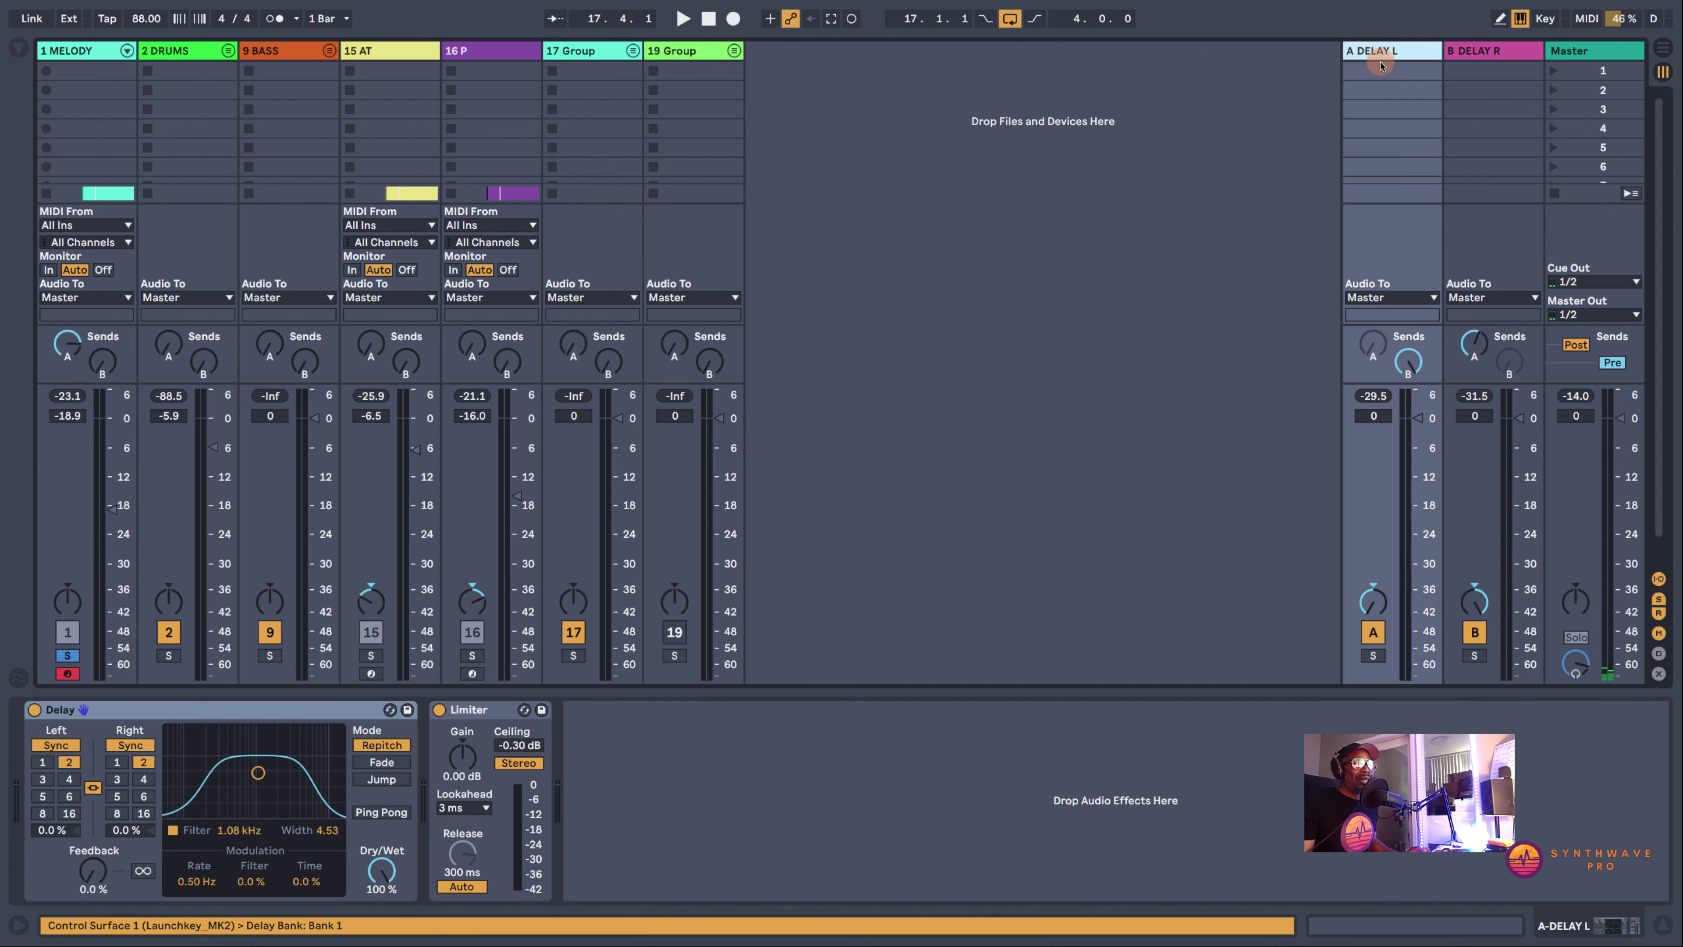
click(1504, 57)
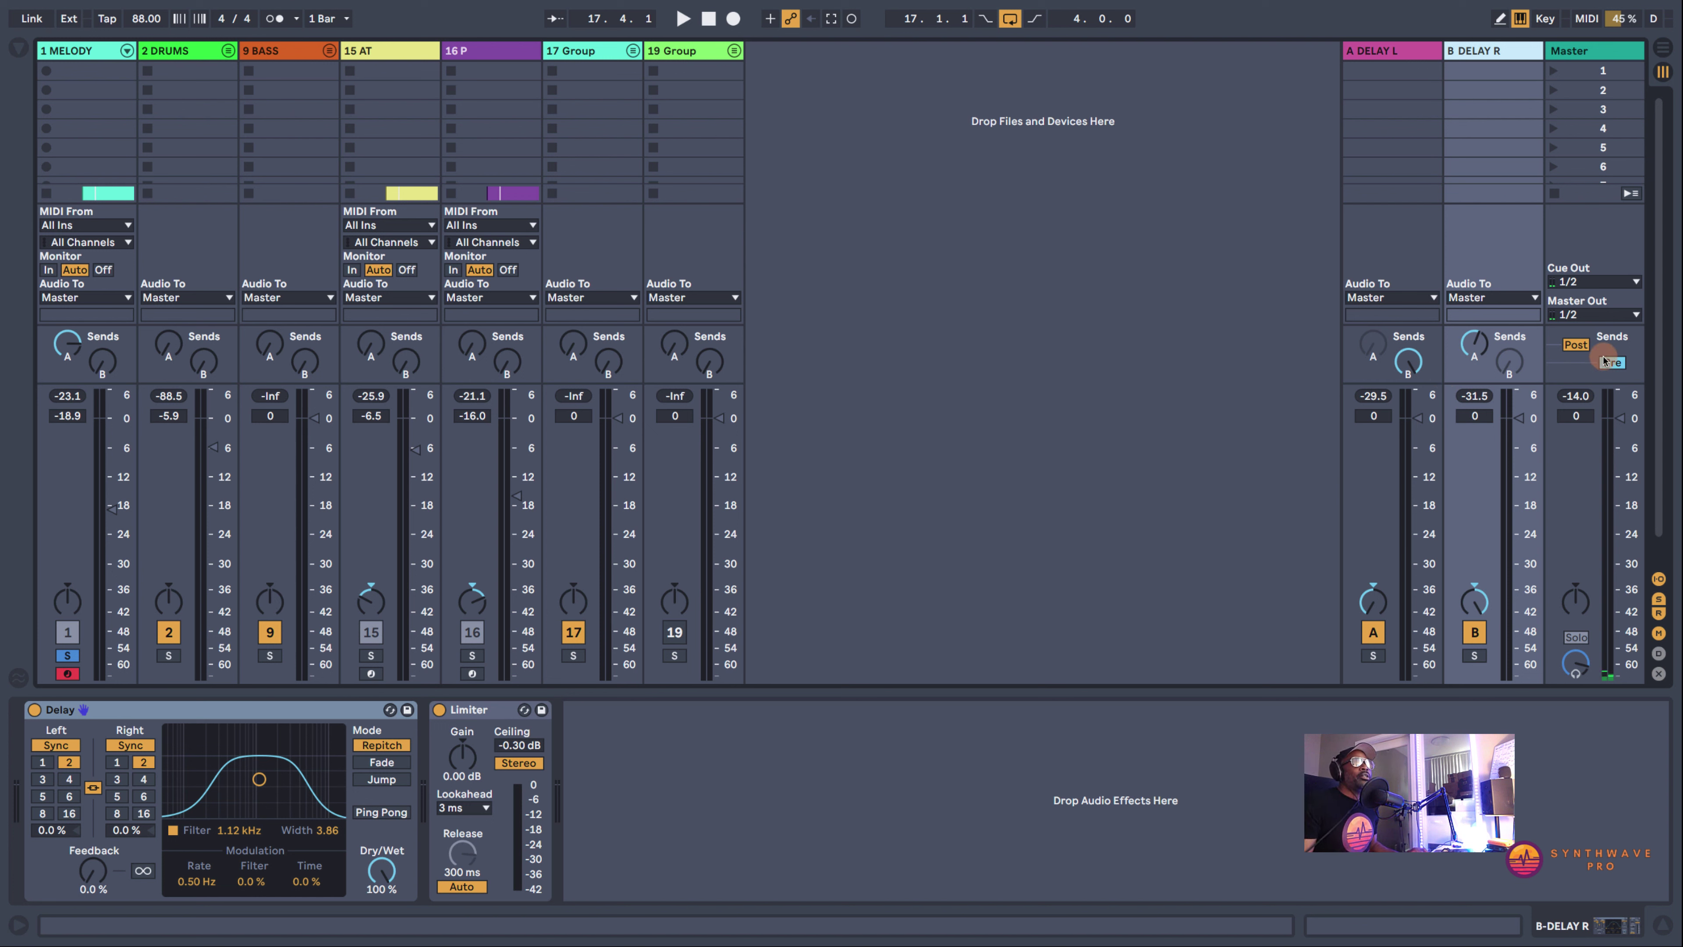
Switch send A to pre-fader, set DELAY R's send A to about -20 dB, and play the soloed melody
click(1575, 345)
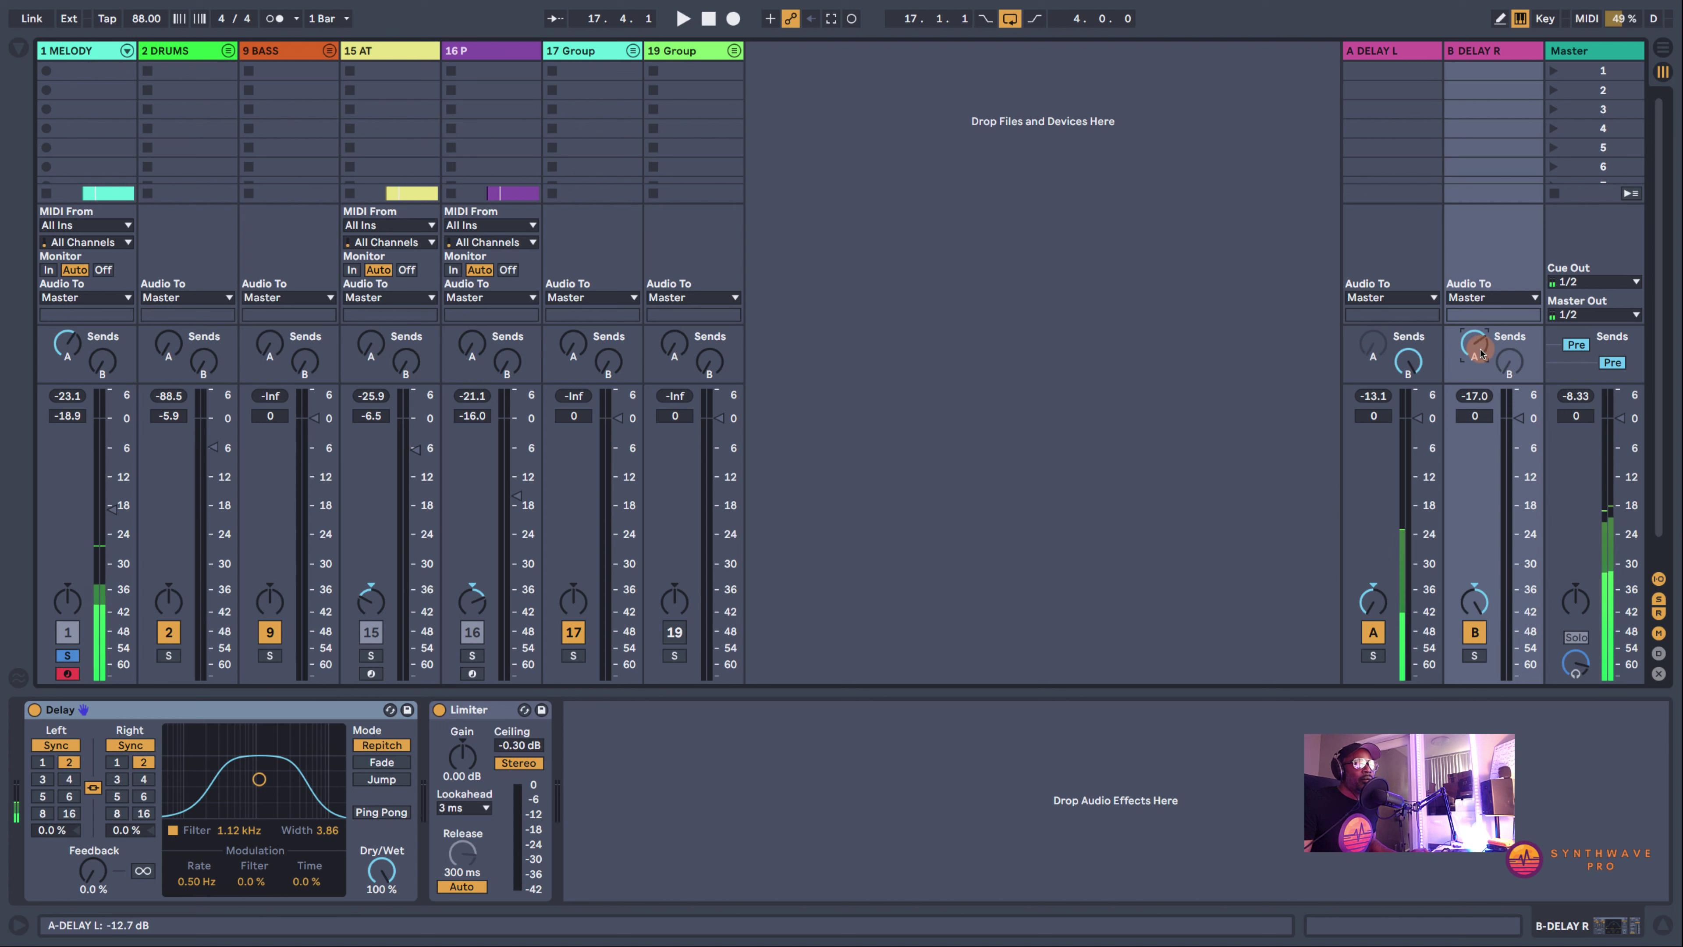
drag(1481, 353, 1481, 344)
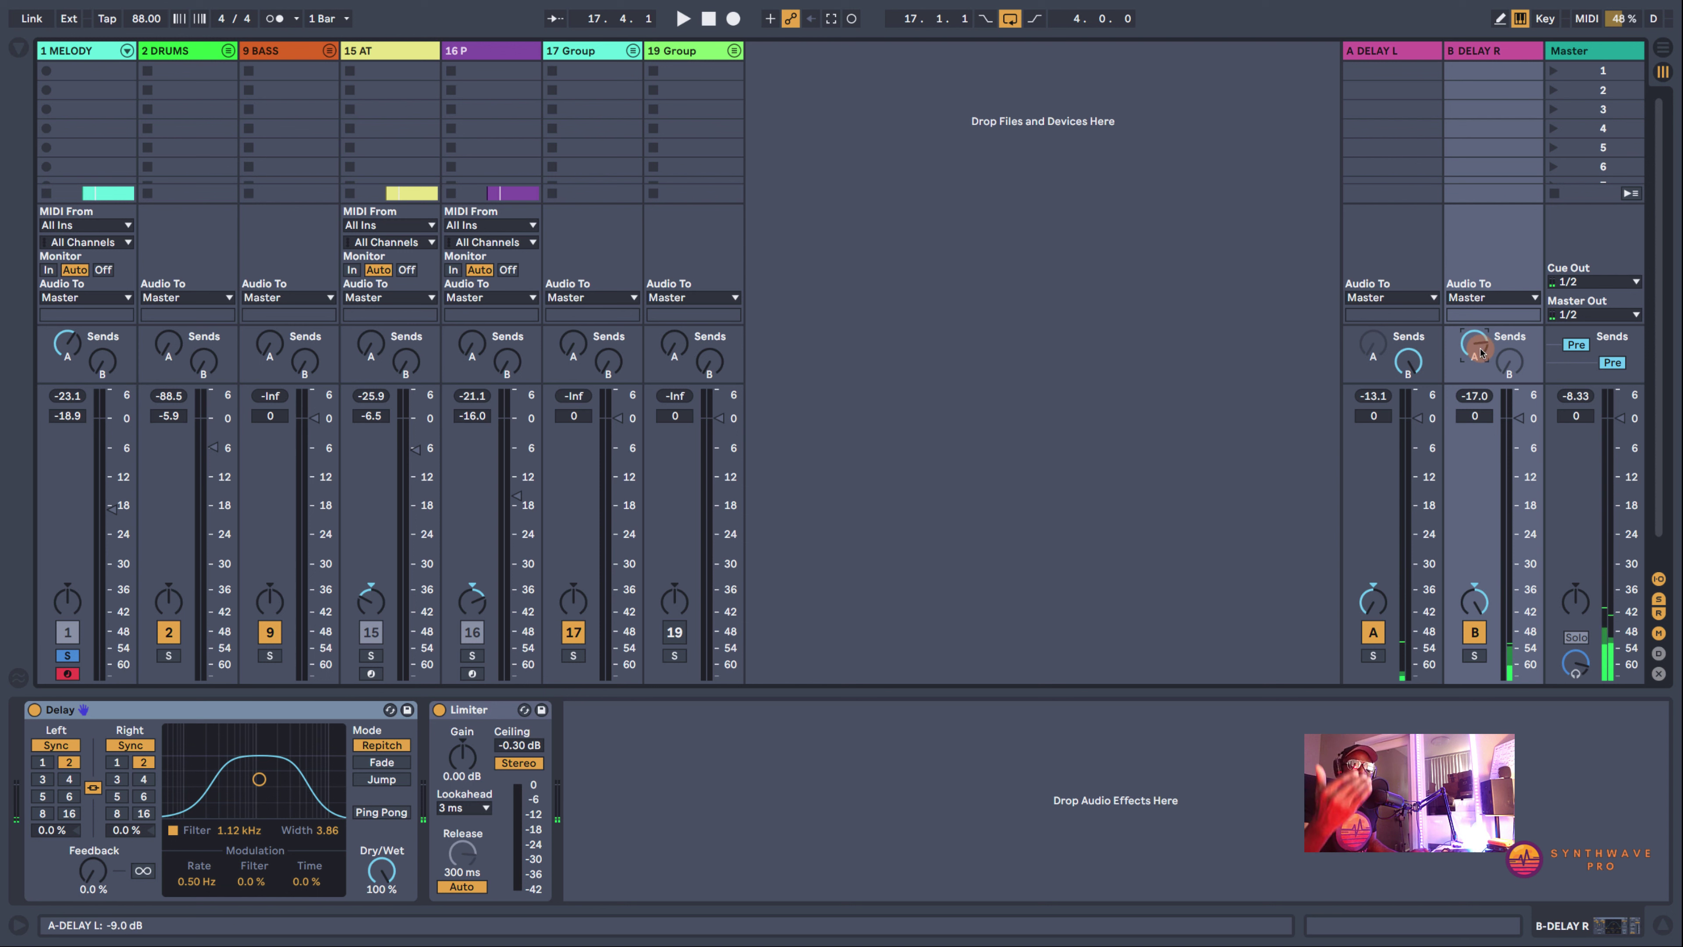
drag(1481, 351, 1481, 352)
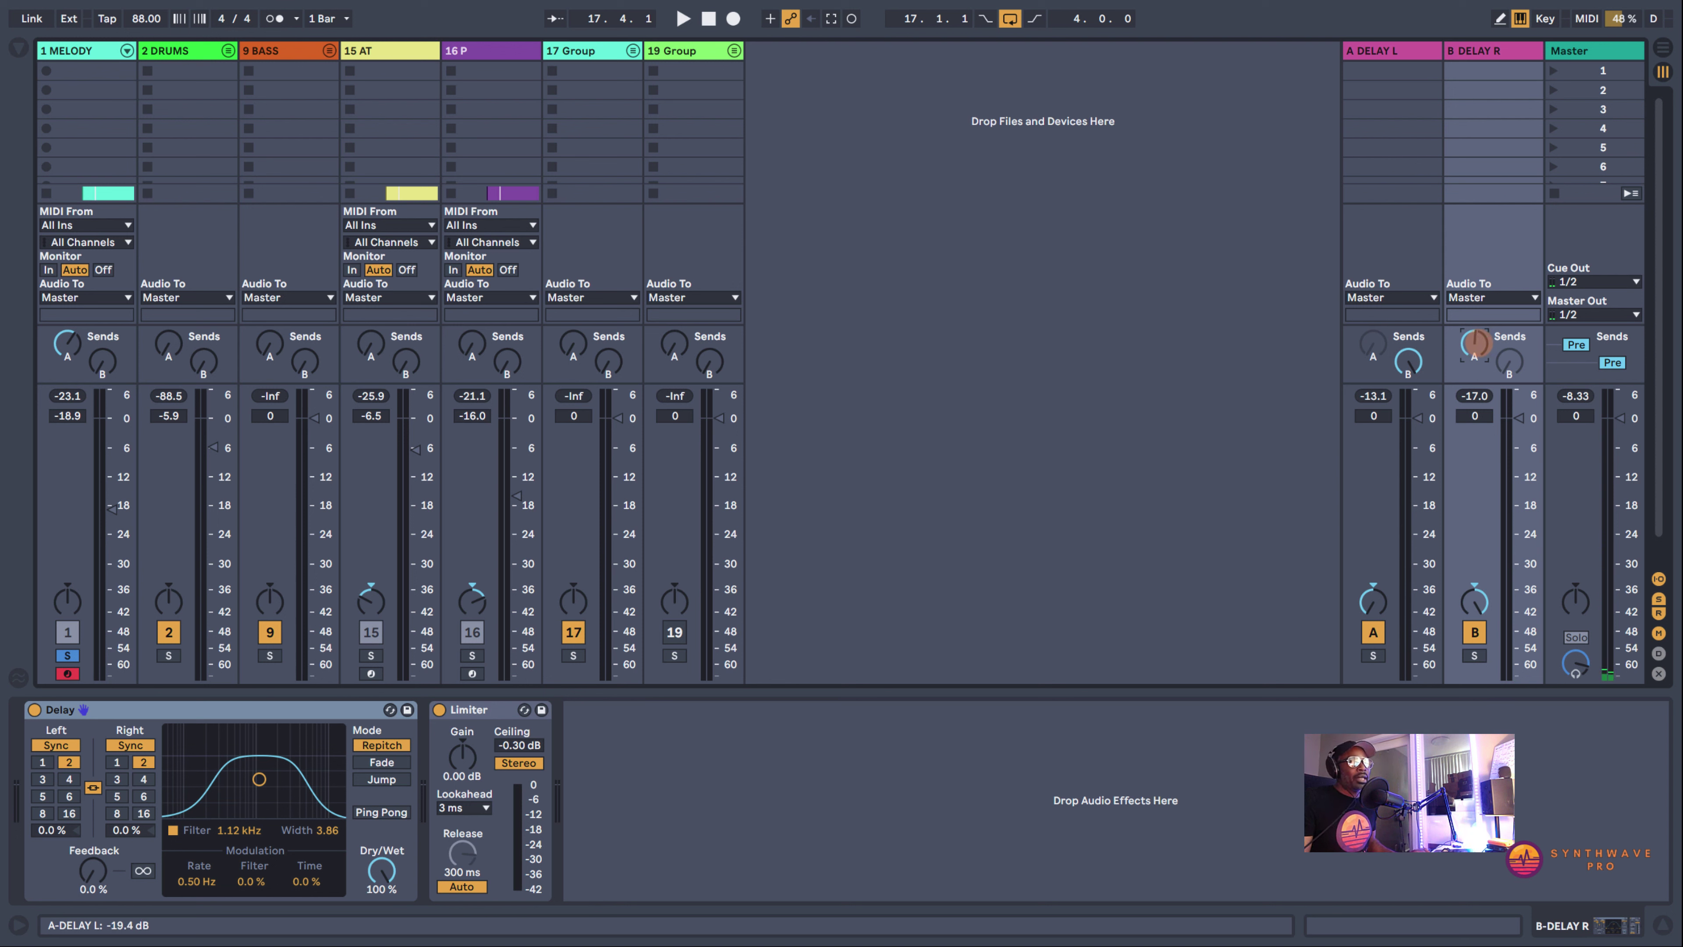
key(space)
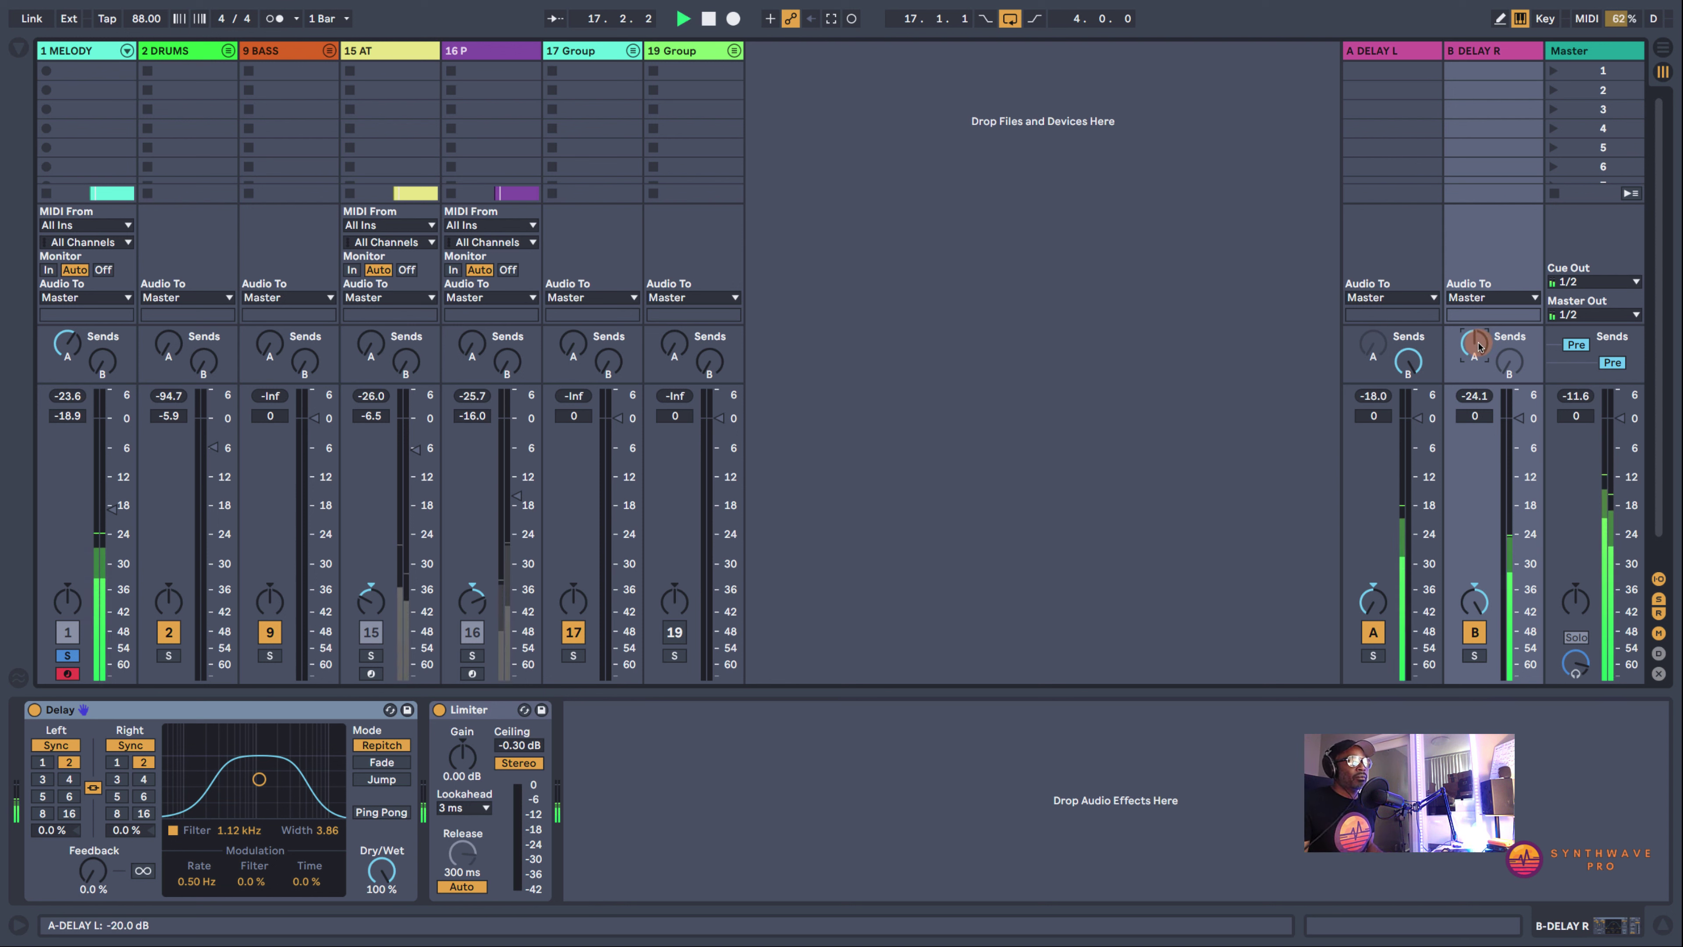
Lower MELODY's send A to reduce the delay level, and reset the peak readings on DELAY L and DELAY R
click(1385, 398)
click(67, 350)
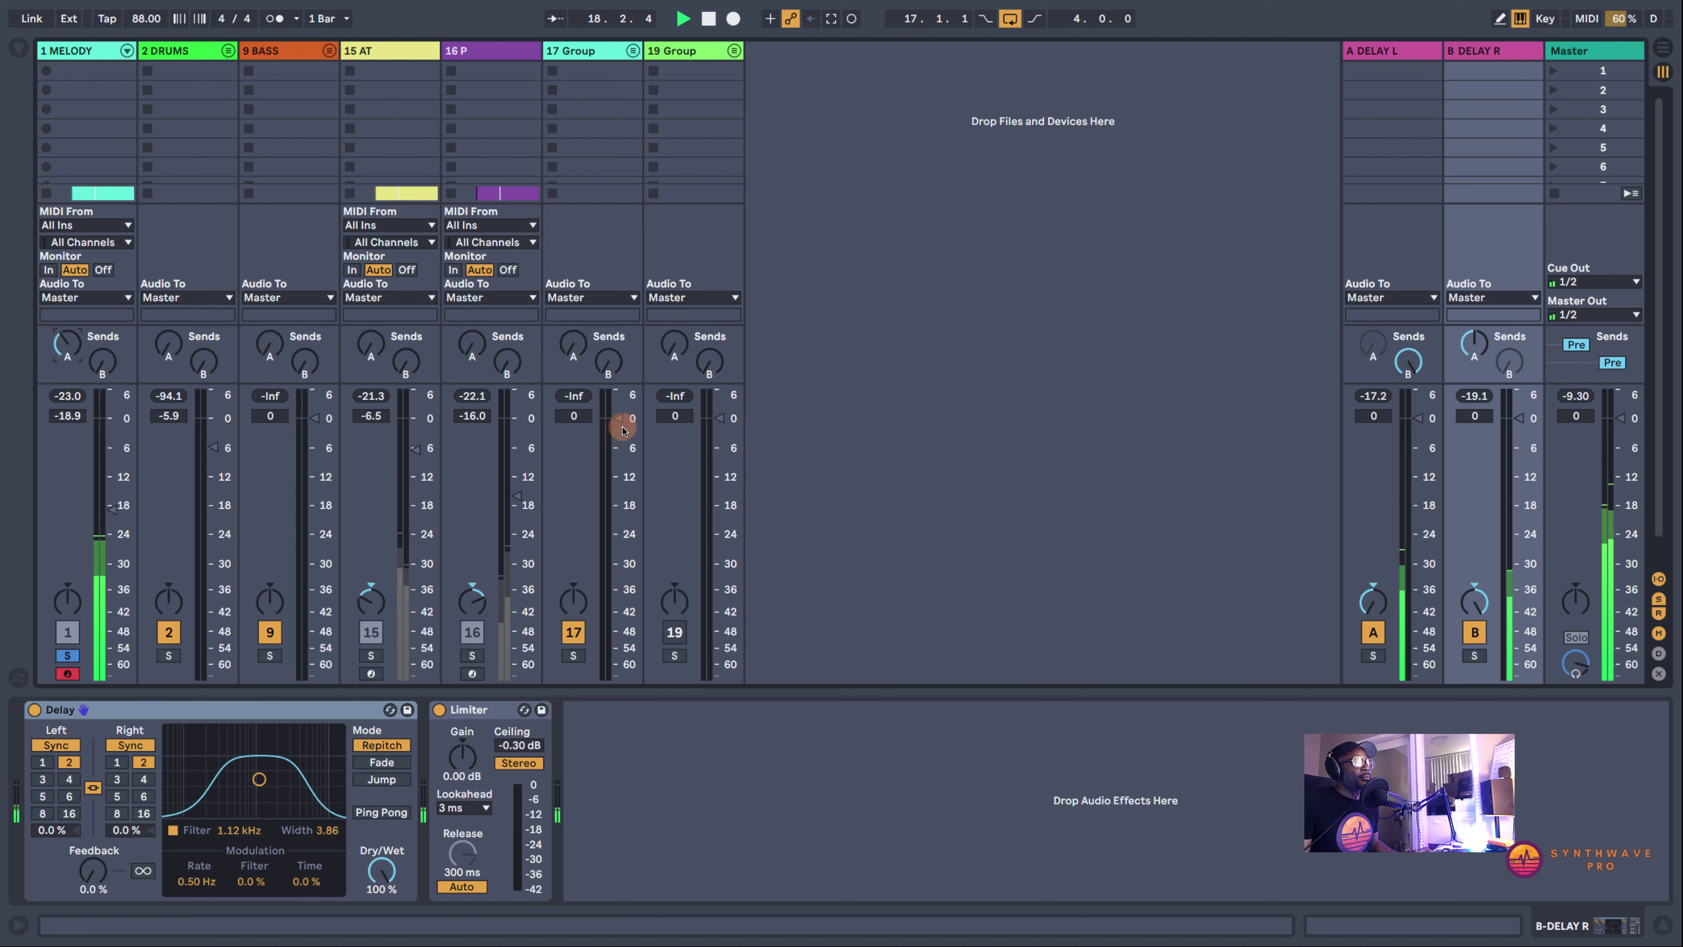
drag(1370, 387, 1373, 399)
click(1484, 396)
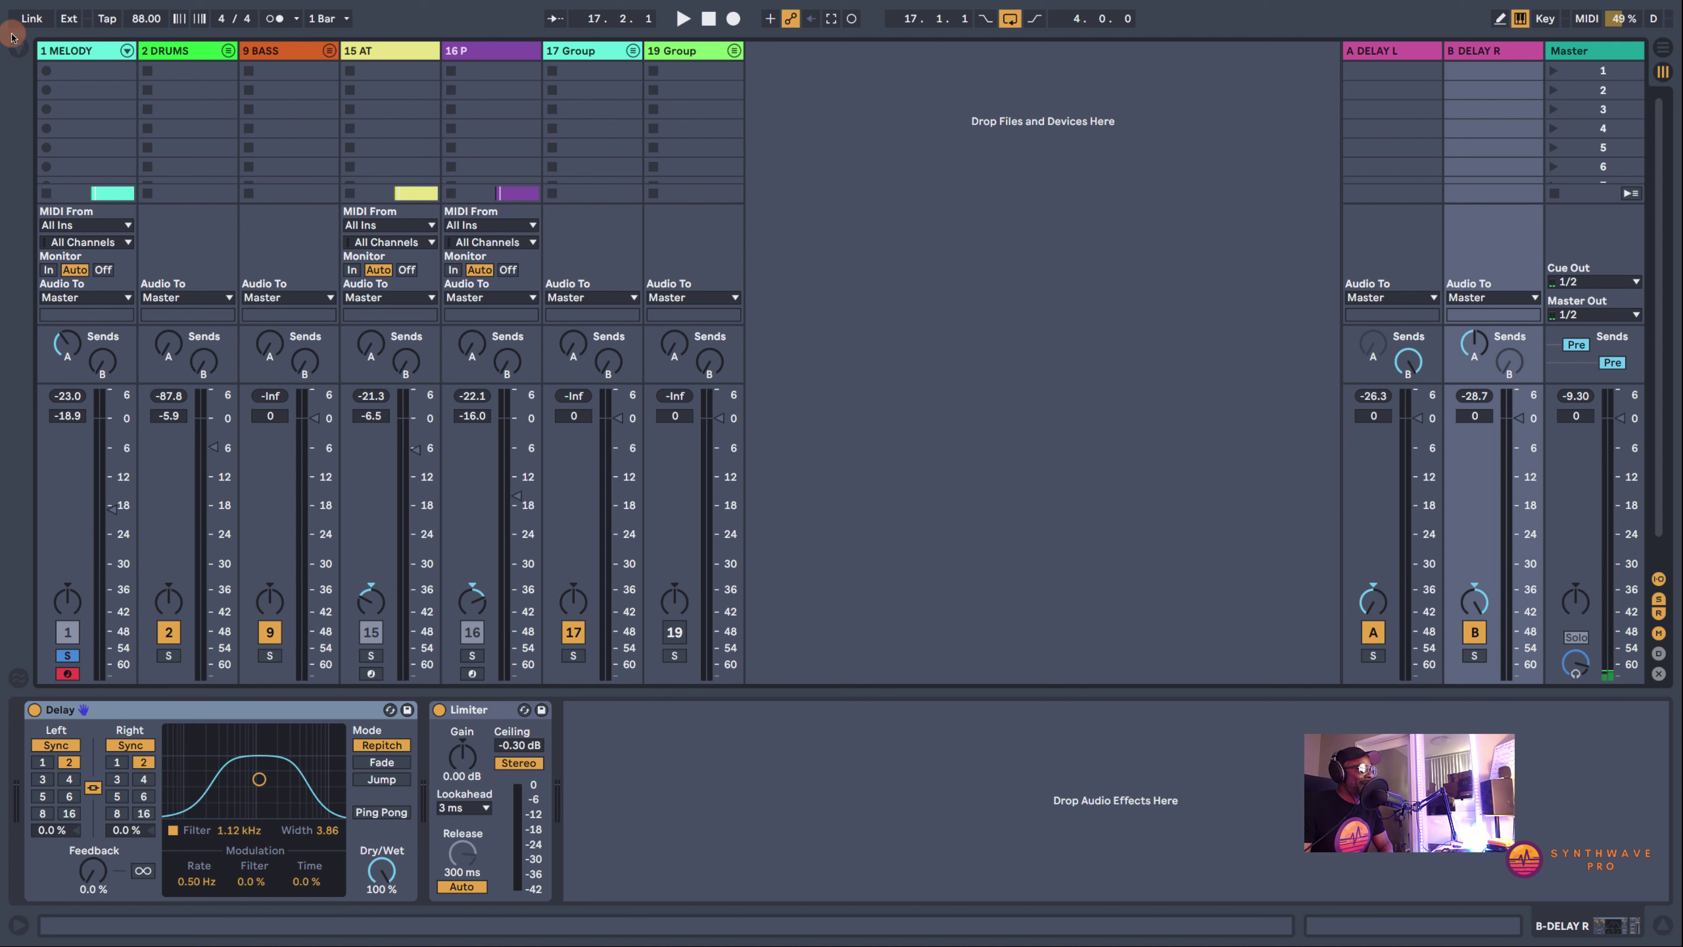
Unsolo MELODY, compare the full mix with both delay returns off and on, and raise MELODY's send A slightly
click(68, 656)
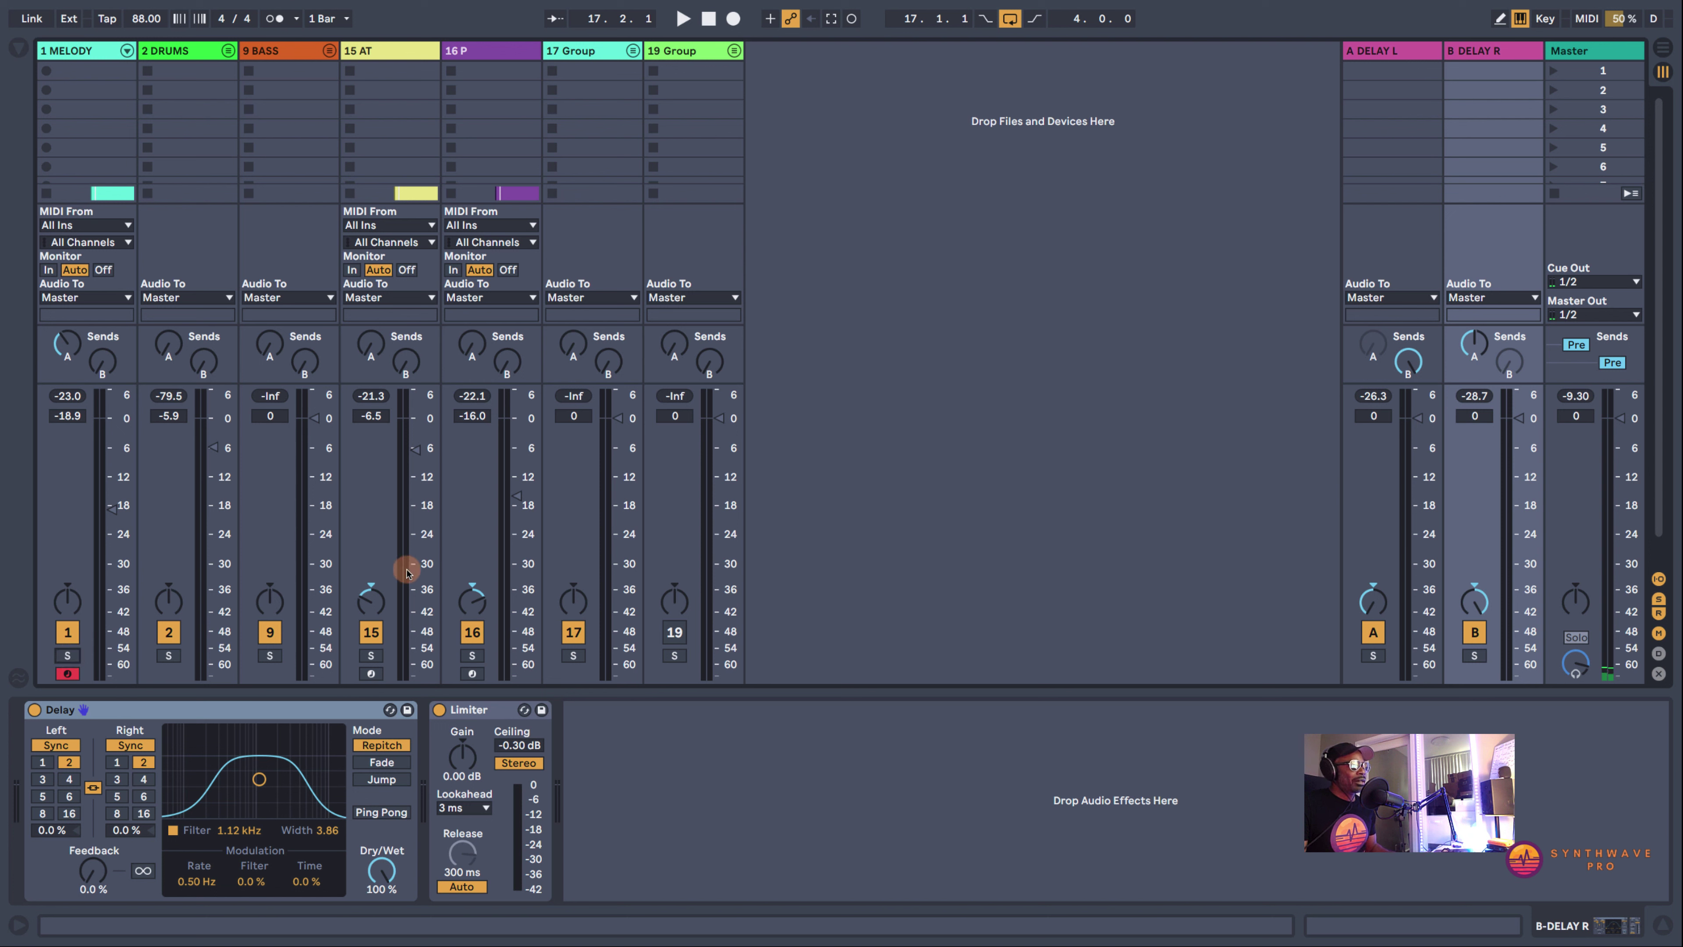
key(space)
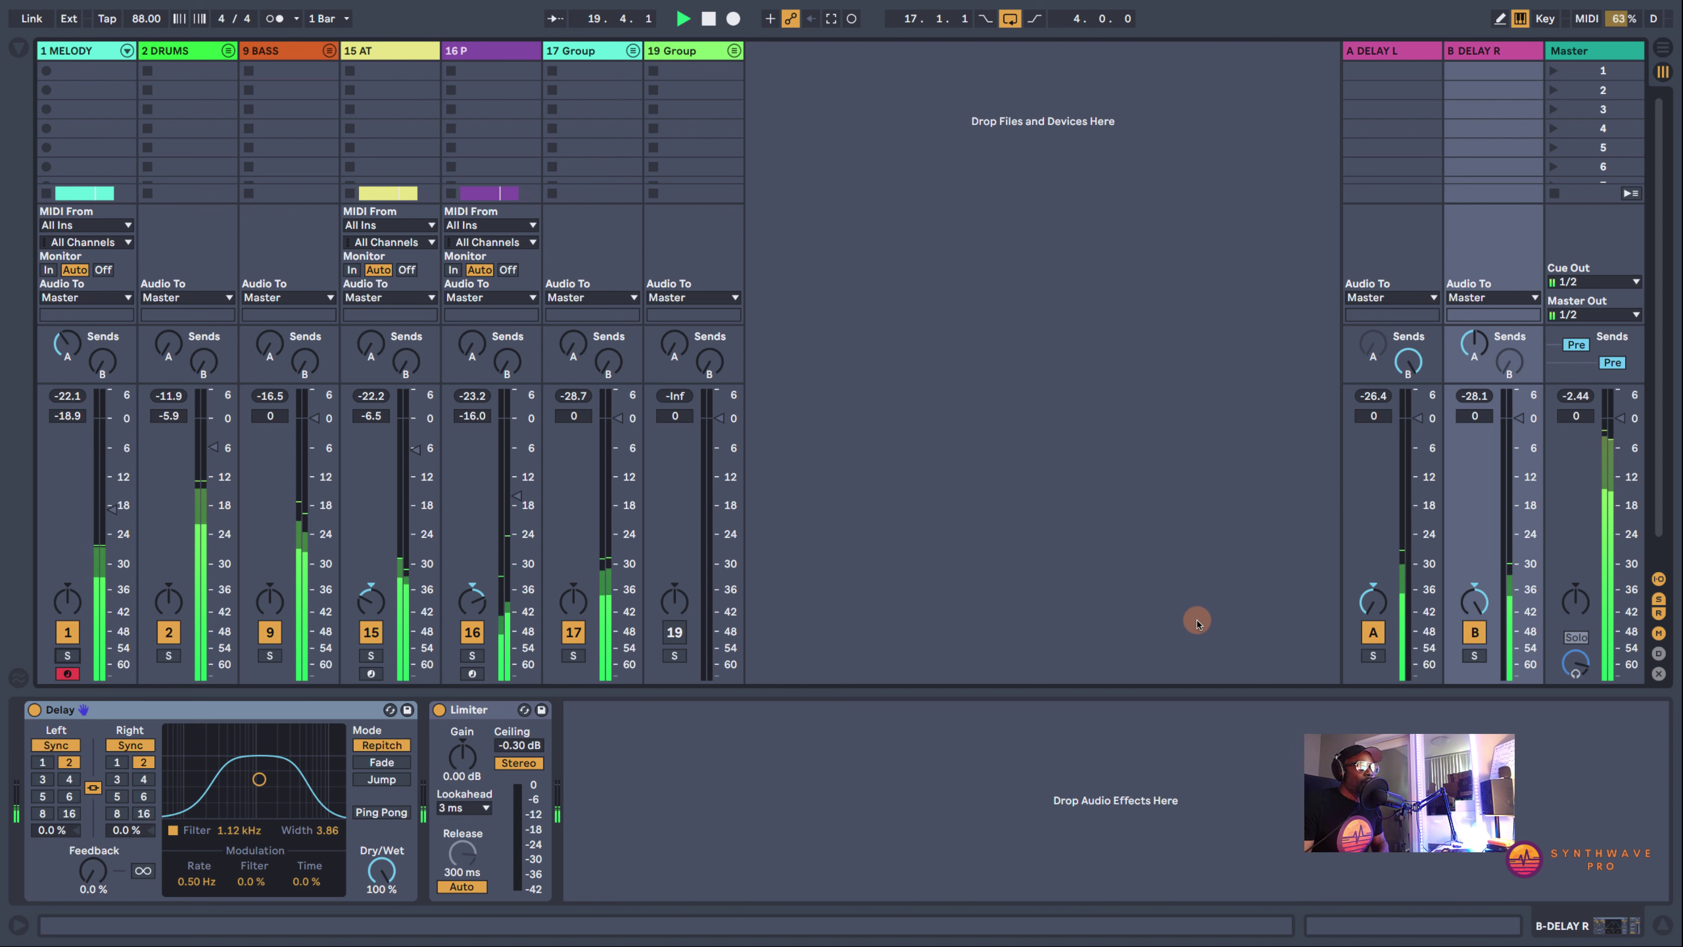
click(1374, 635)
click(1475, 633)
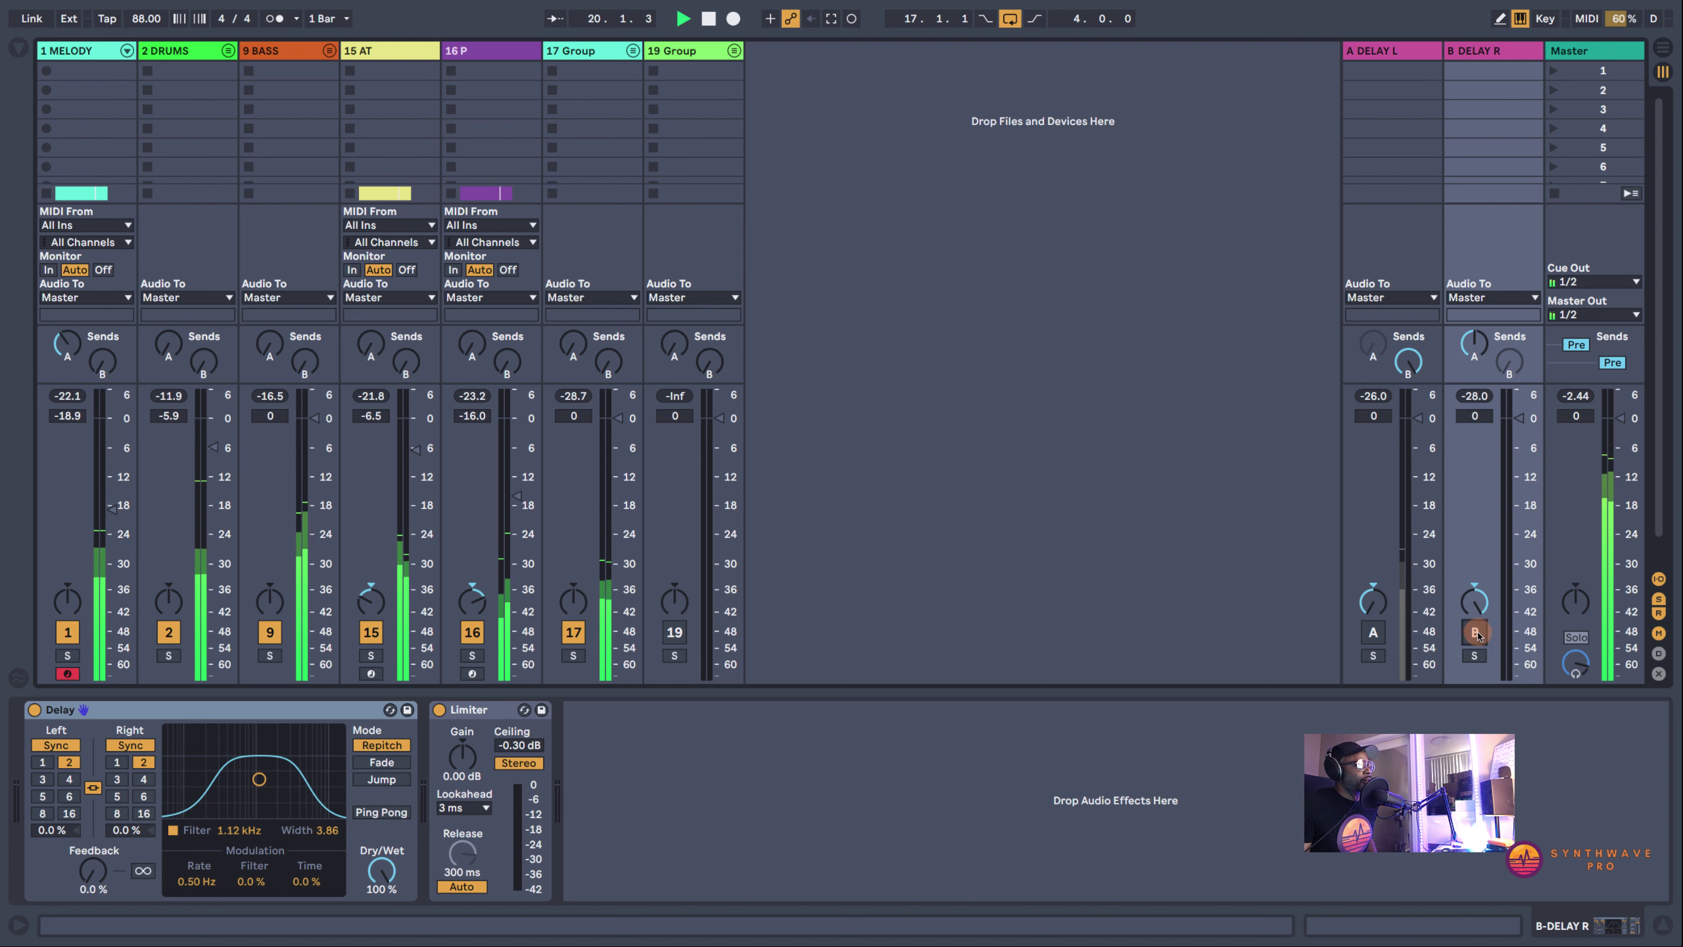
click(1372, 632)
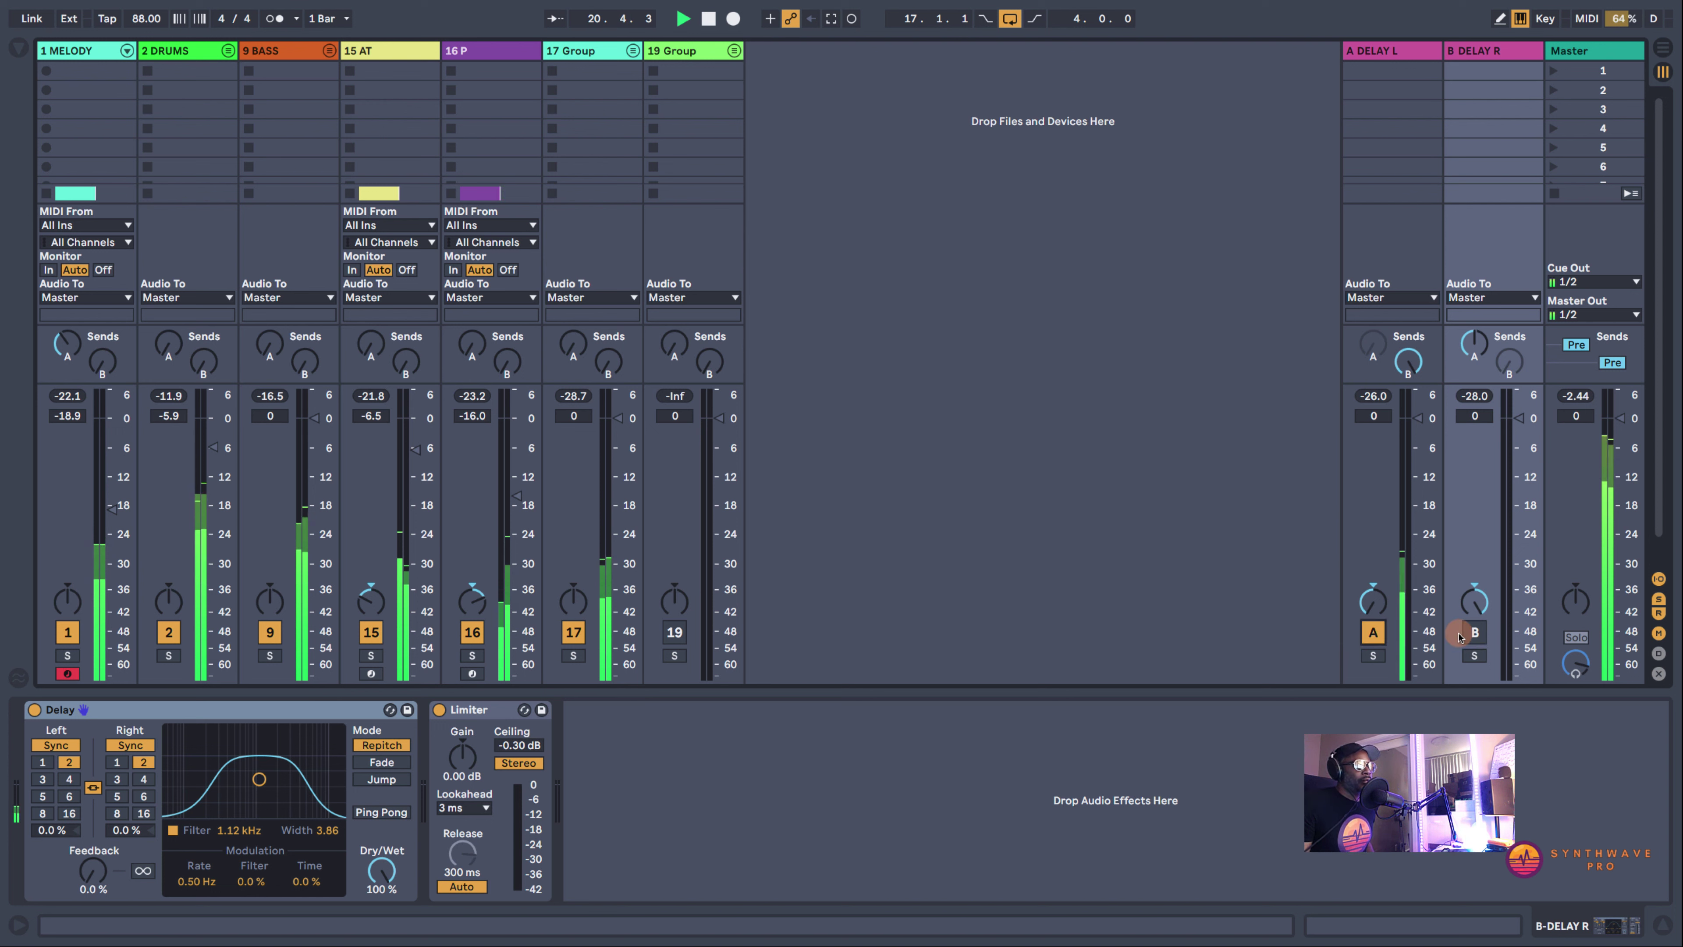
click(1473, 633)
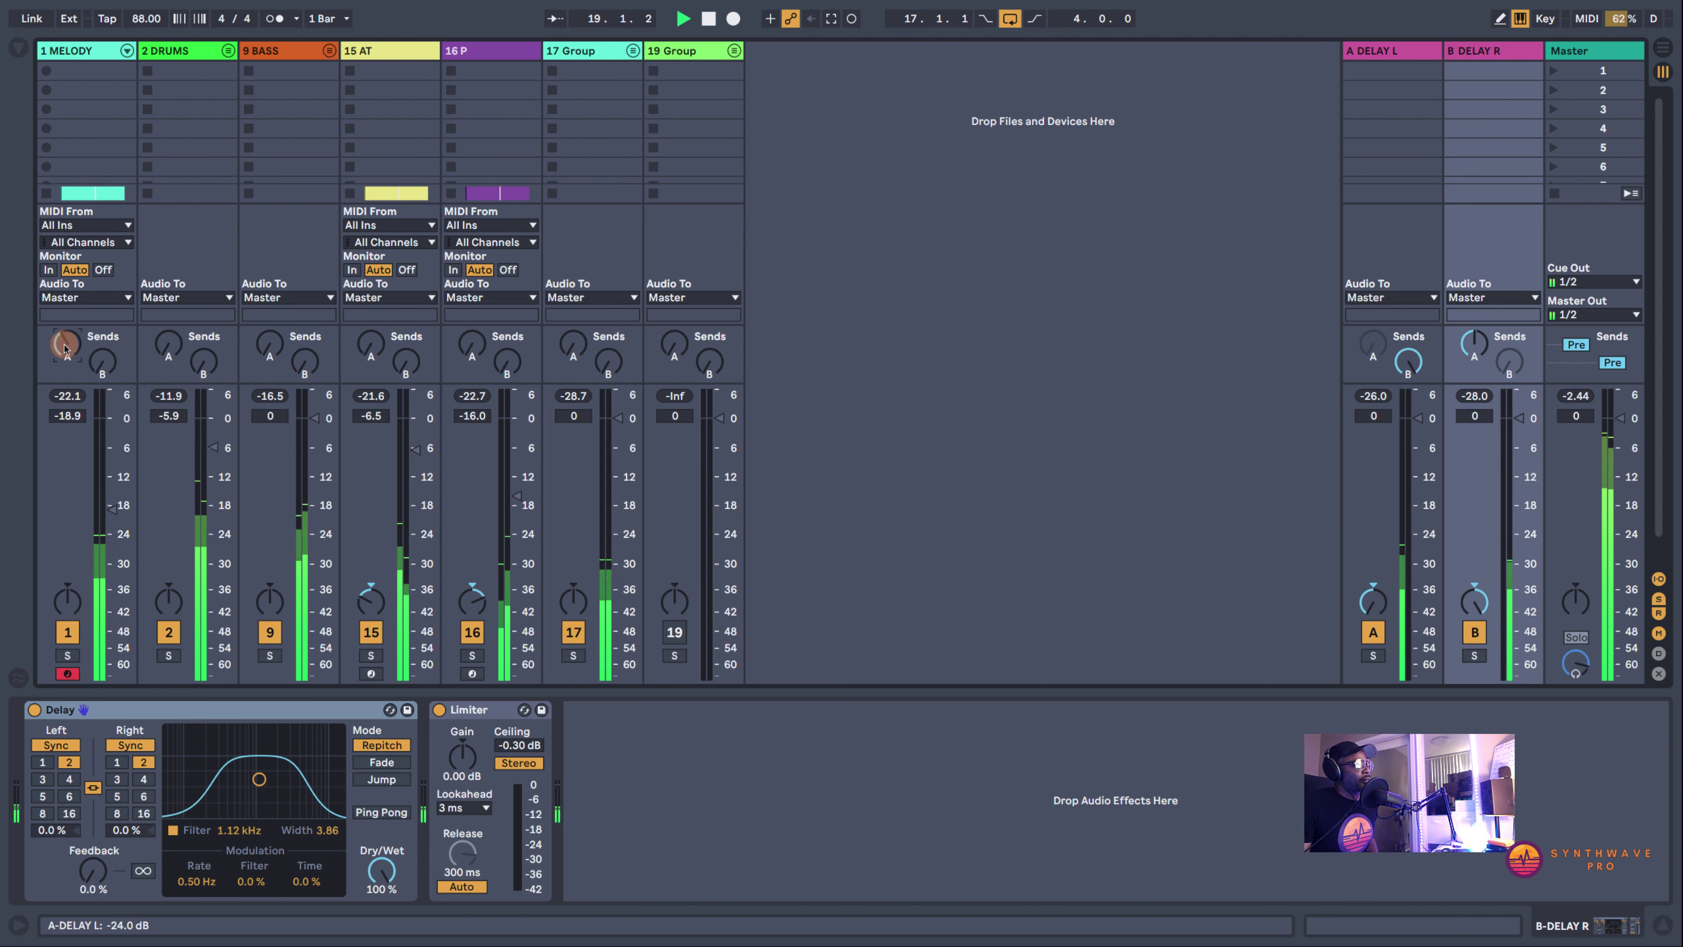
drag(66, 343, 67, 340)
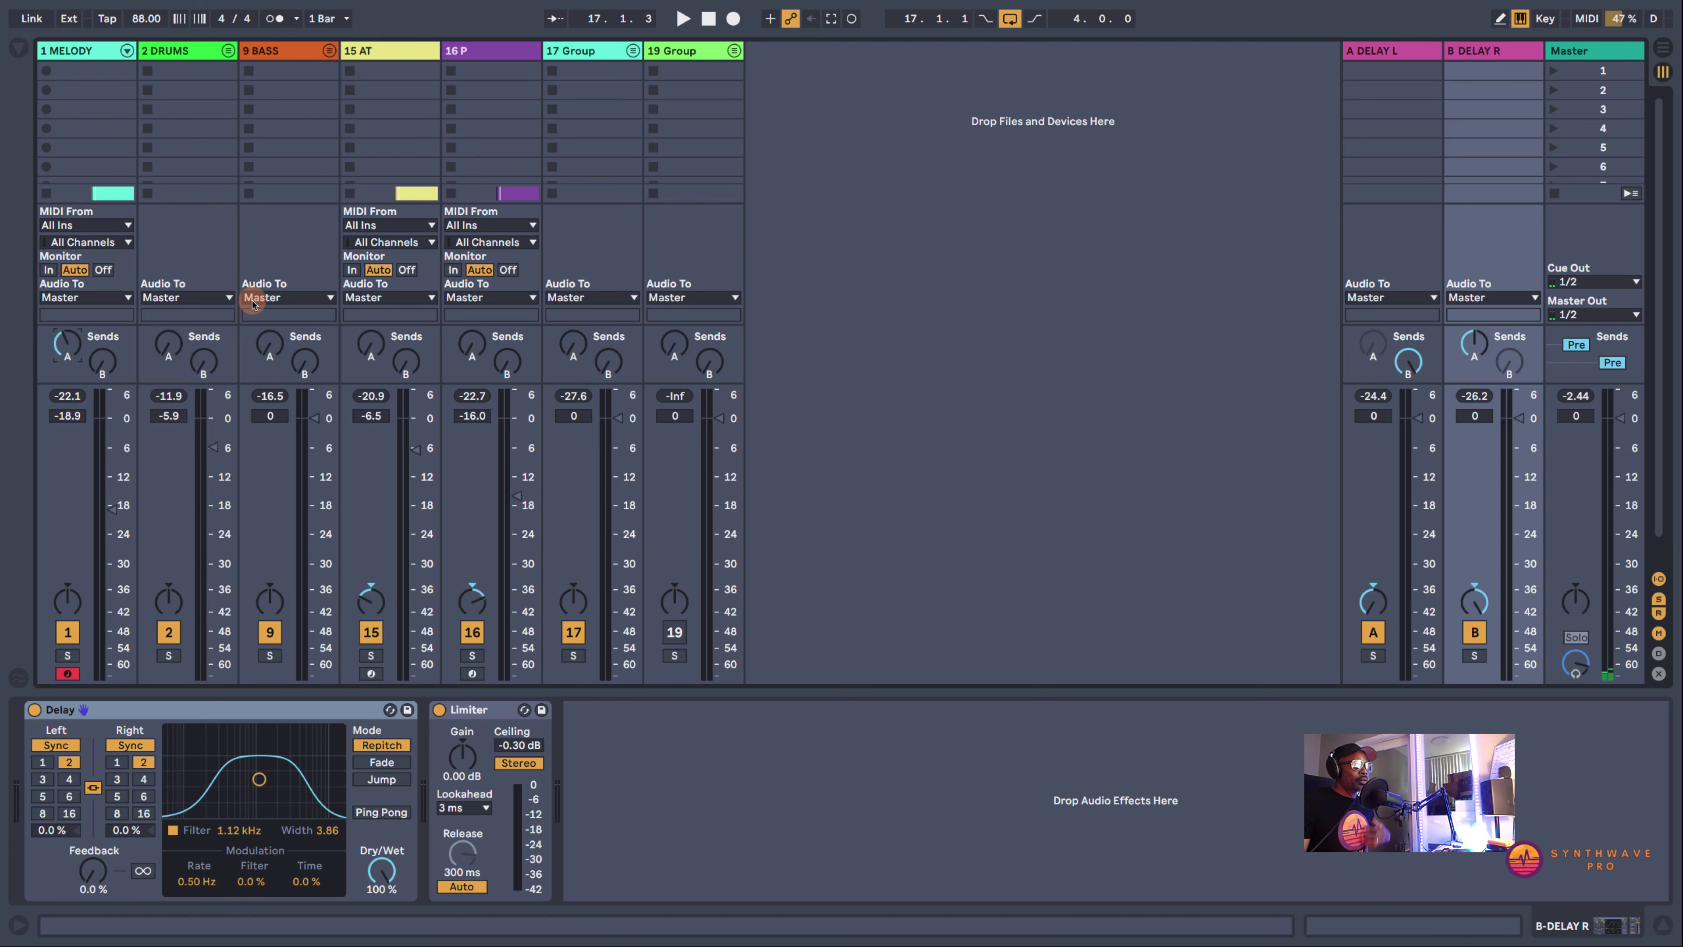
Insert an Overdrive effect between the Delay and the Limiter on the DELAY L return
click(1381, 70)
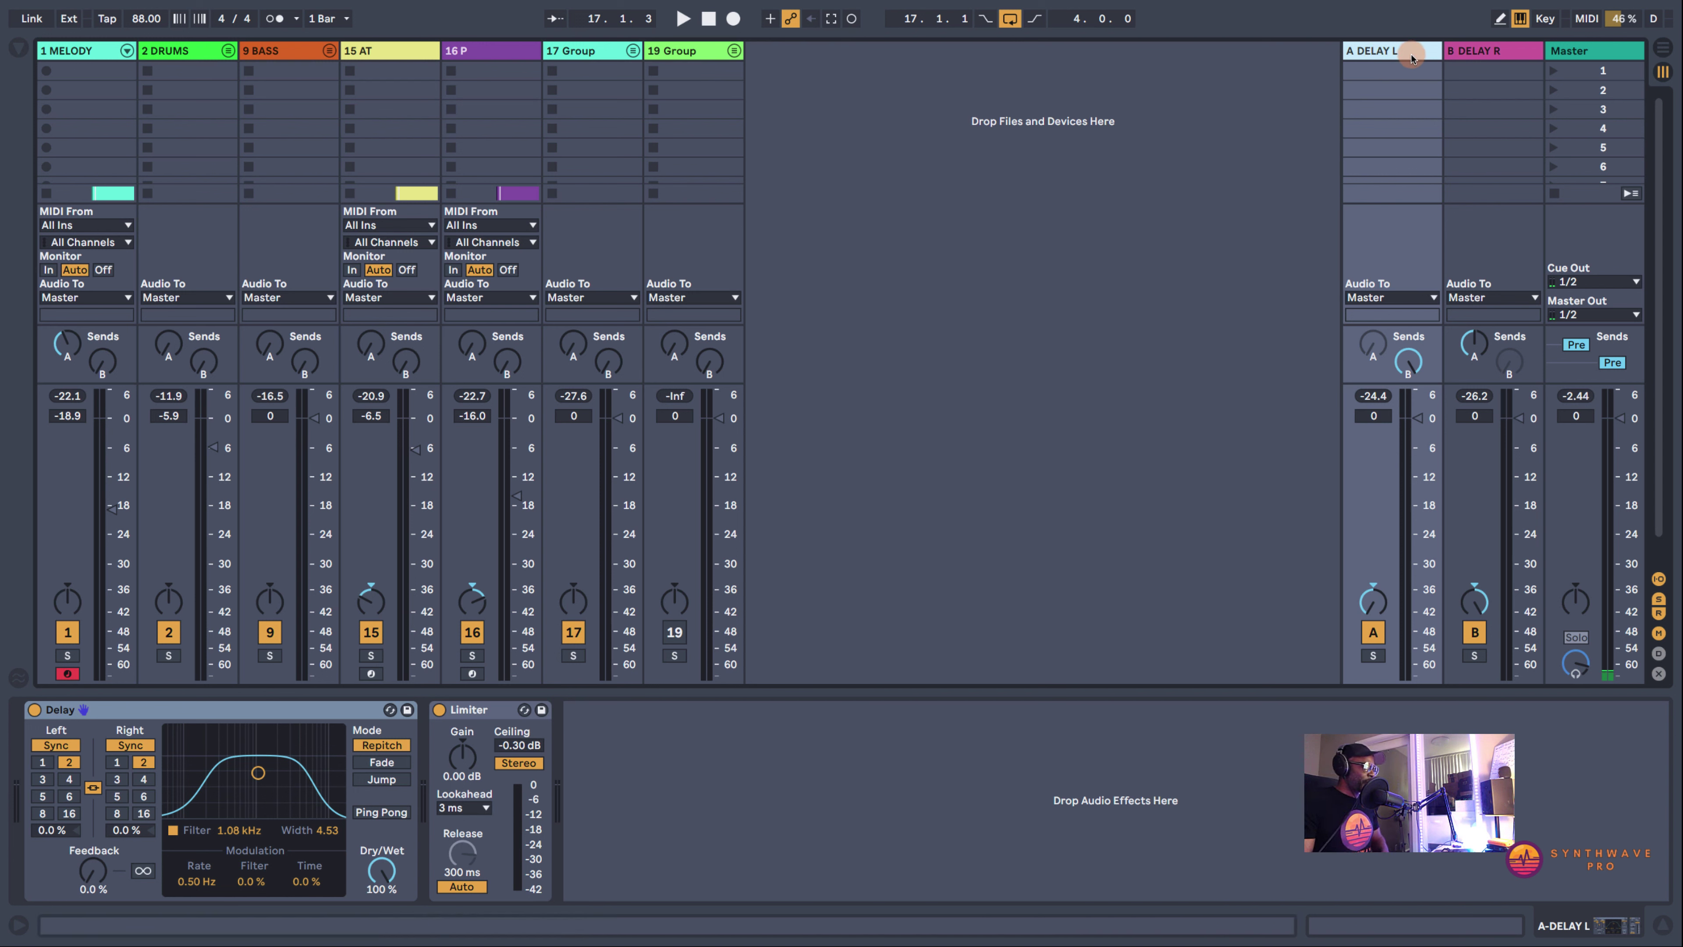
click(22, 50)
scroll(262, 411, down, 6)
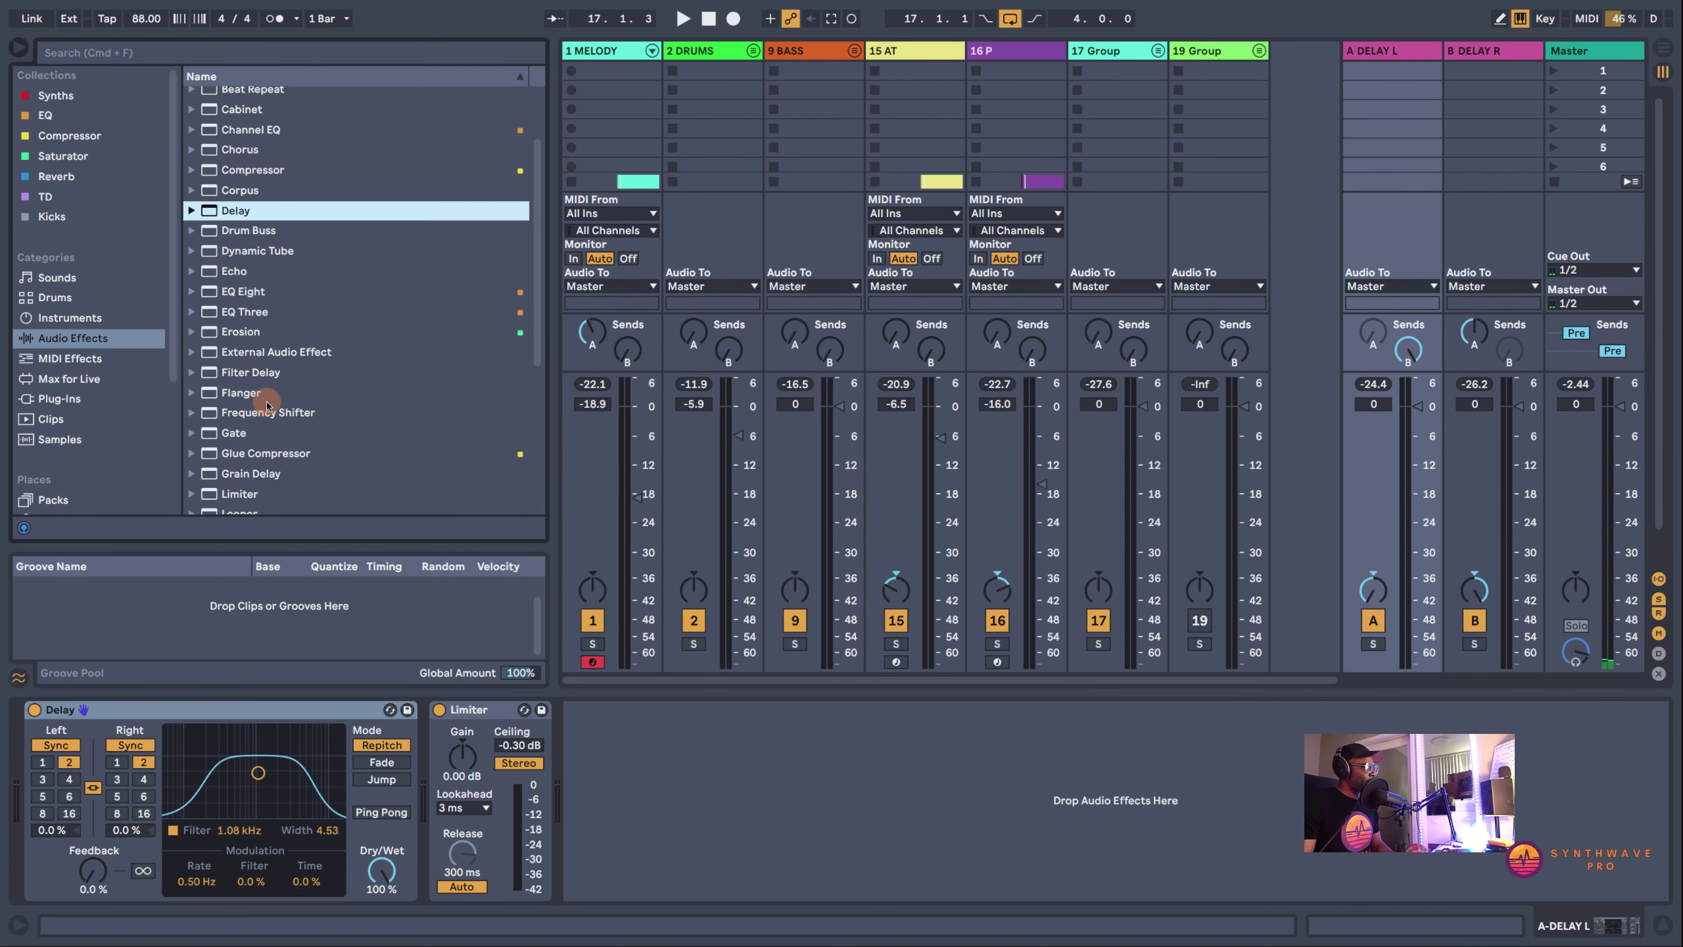
drag(235, 284, 424, 737)
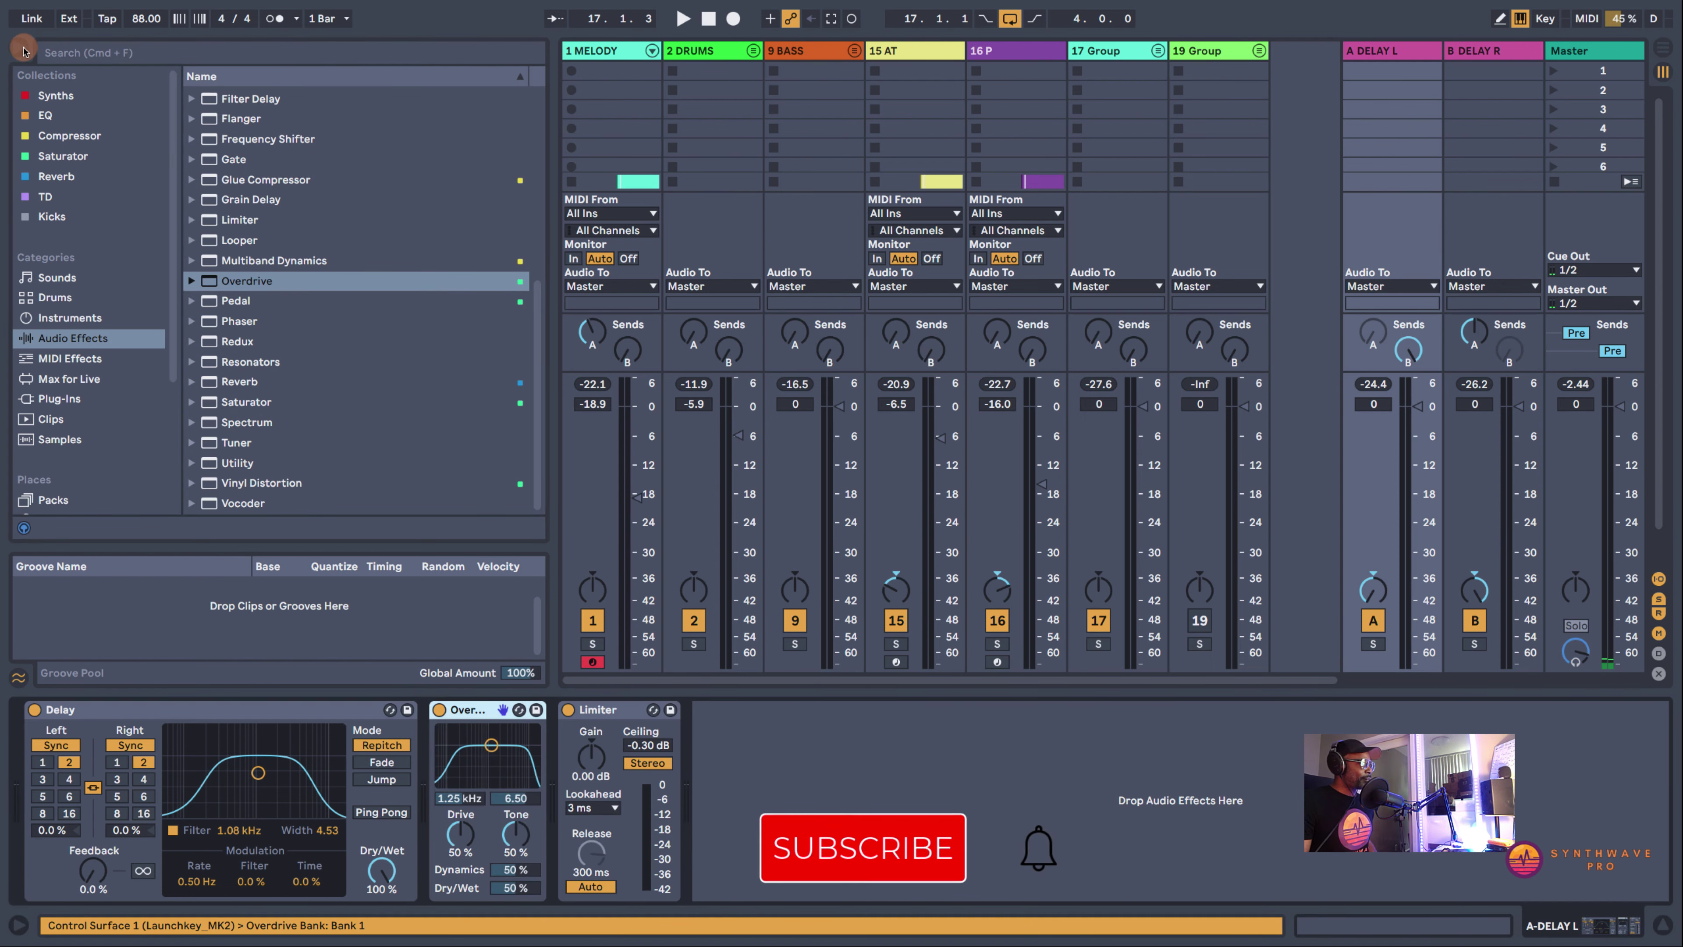
key(super+alt+b)
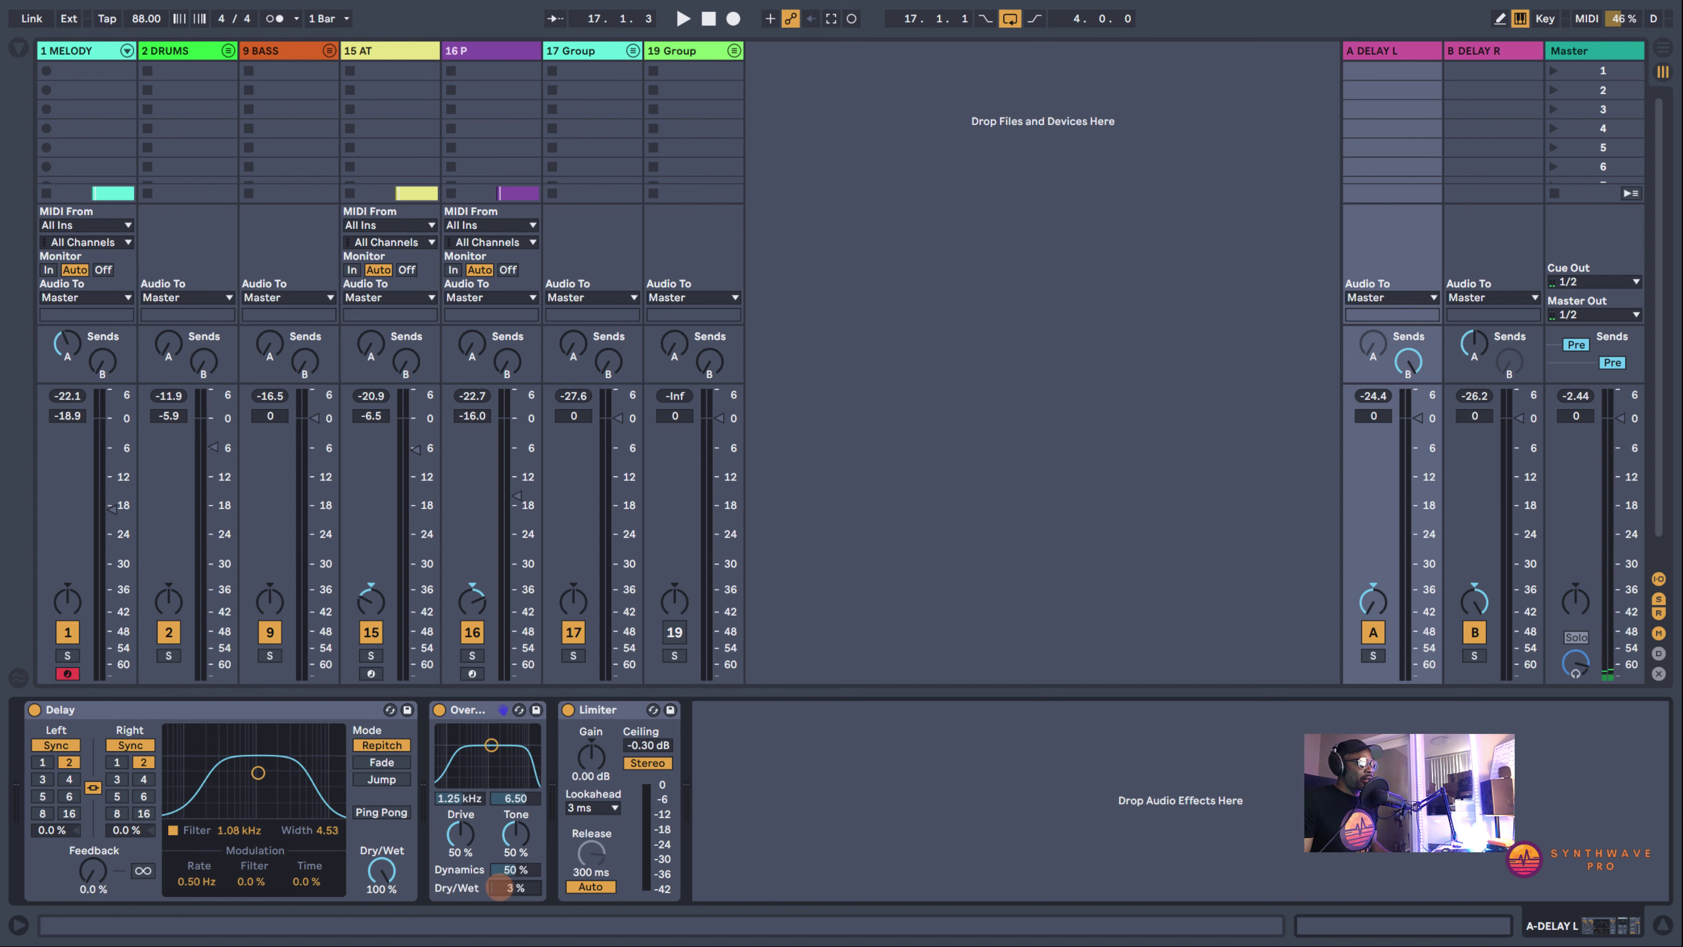
Solo DELAY L during playback and set its Overdrive to about 6% Dry/Wet and 100% Dynamics
key(space)
click(1372, 656)
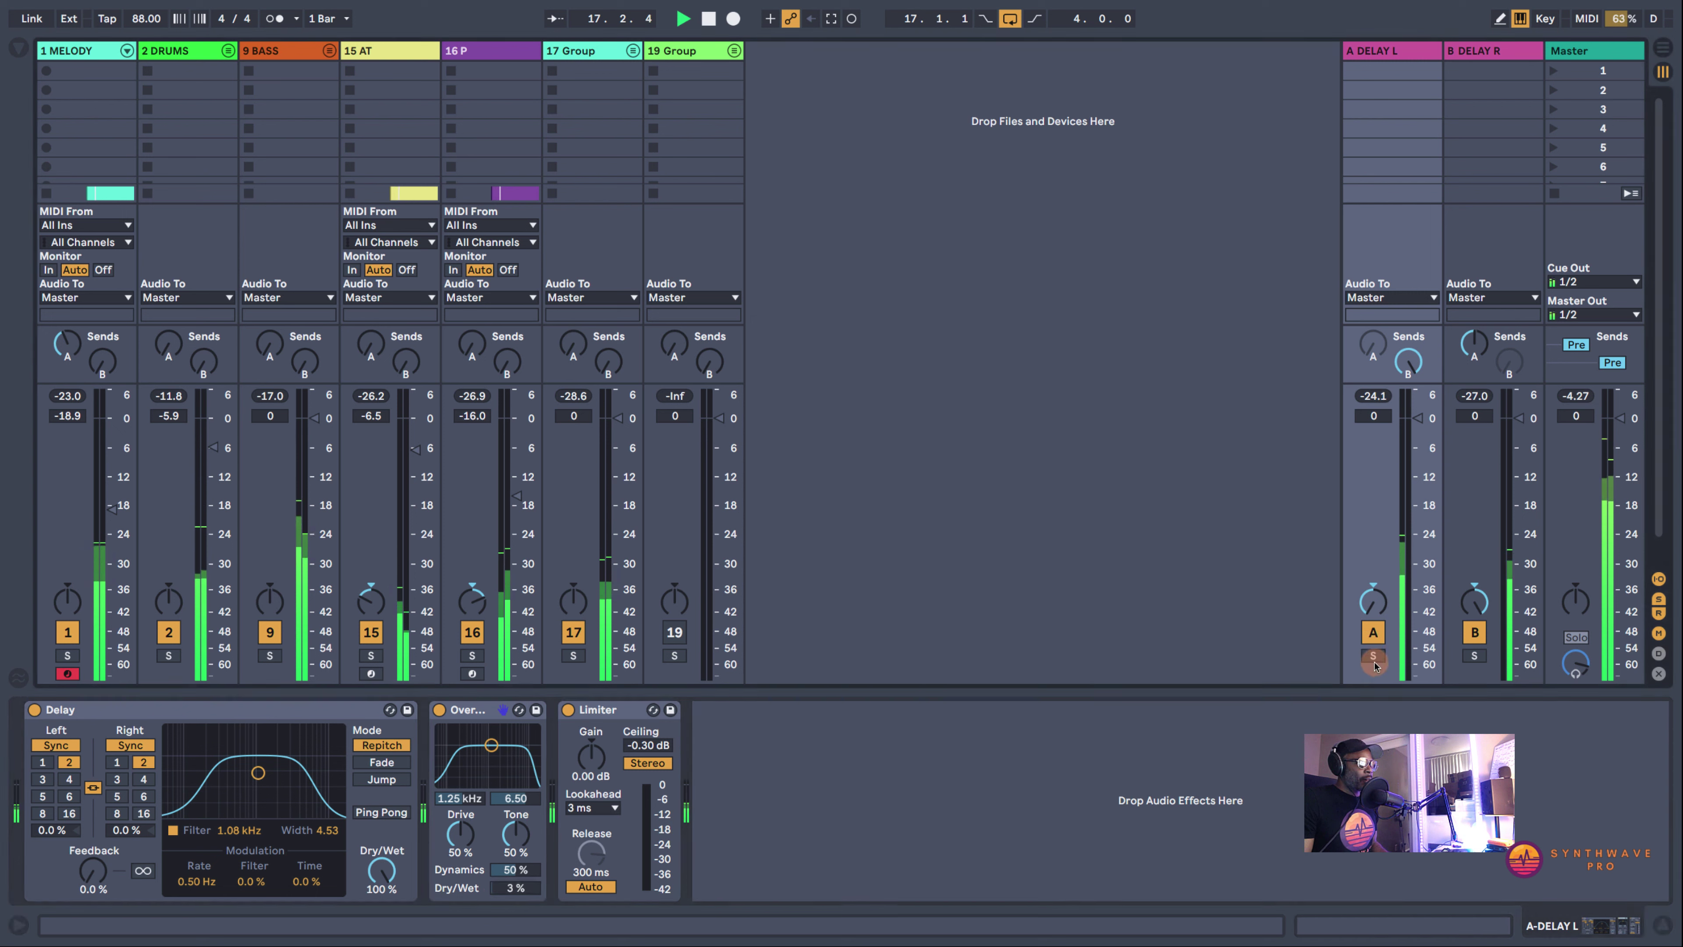
click(1374, 656)
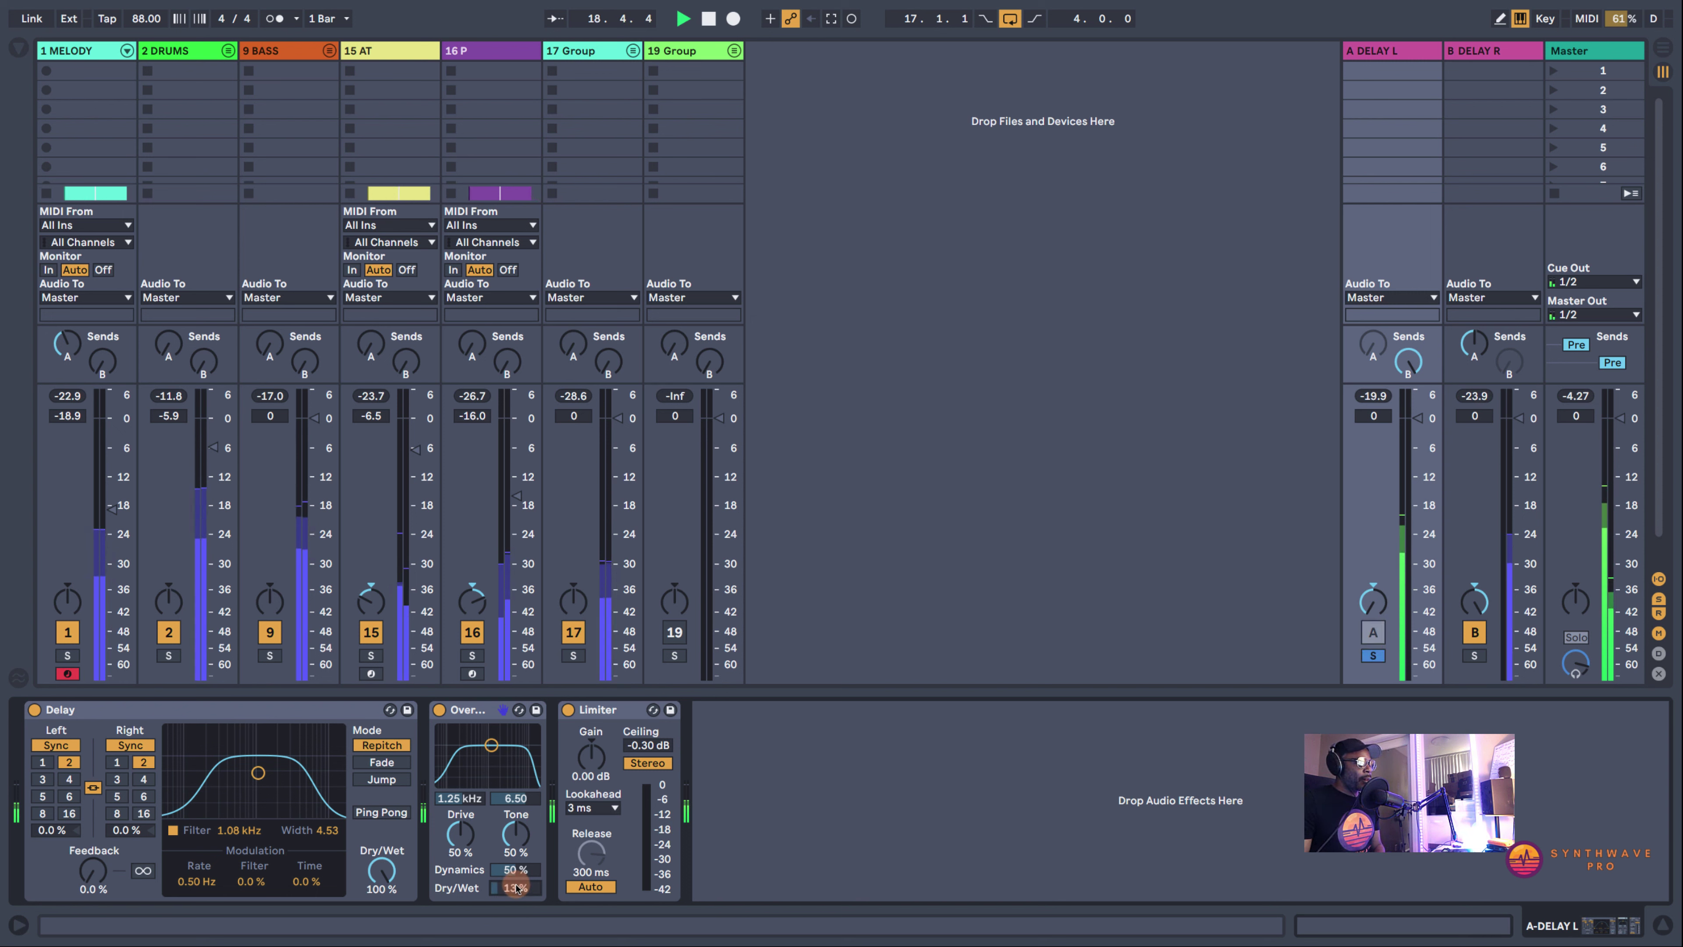
drag(509, 887, 497, 894)
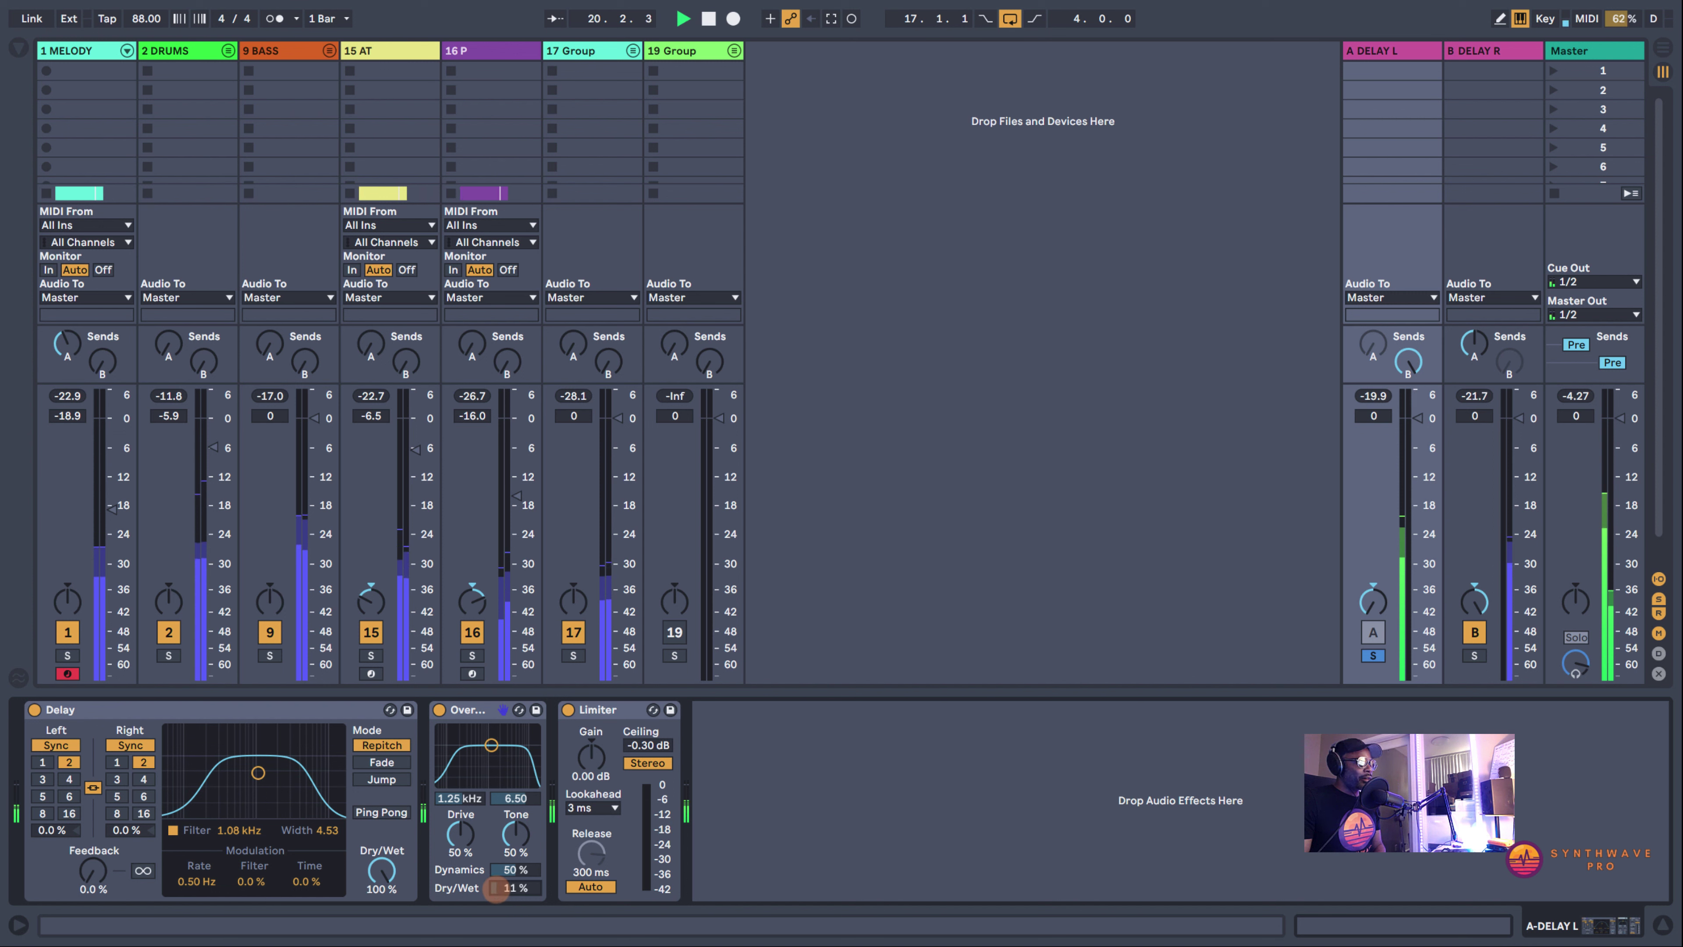
drag(496, 888, 495, 890)
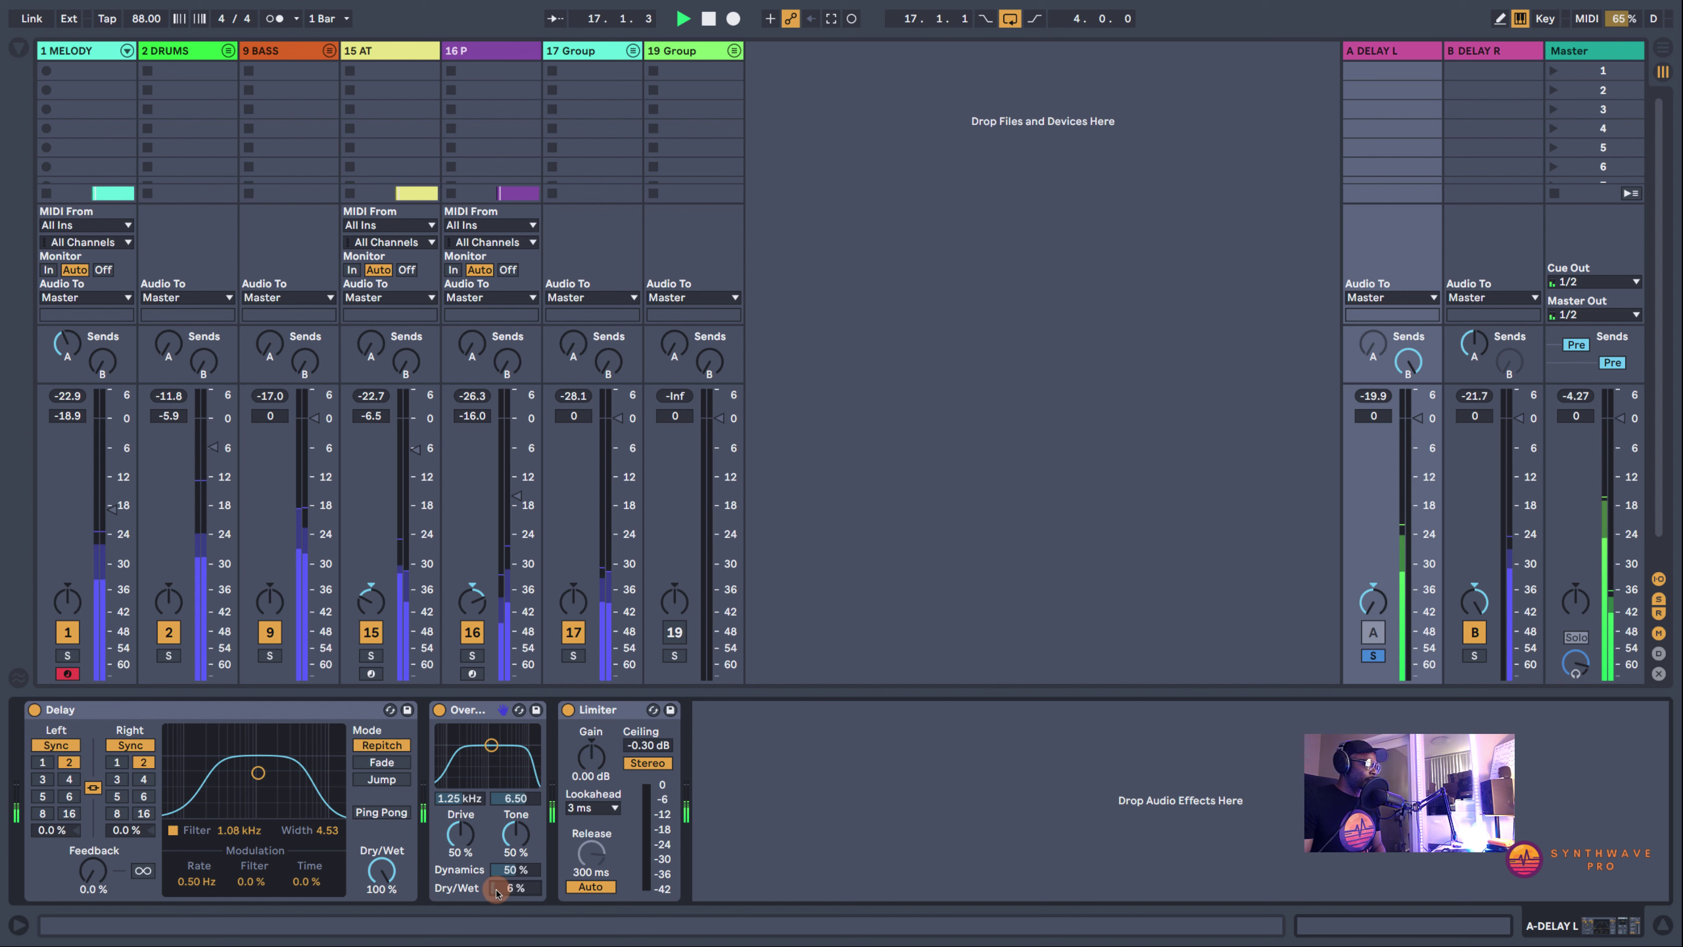
click(505, 869)
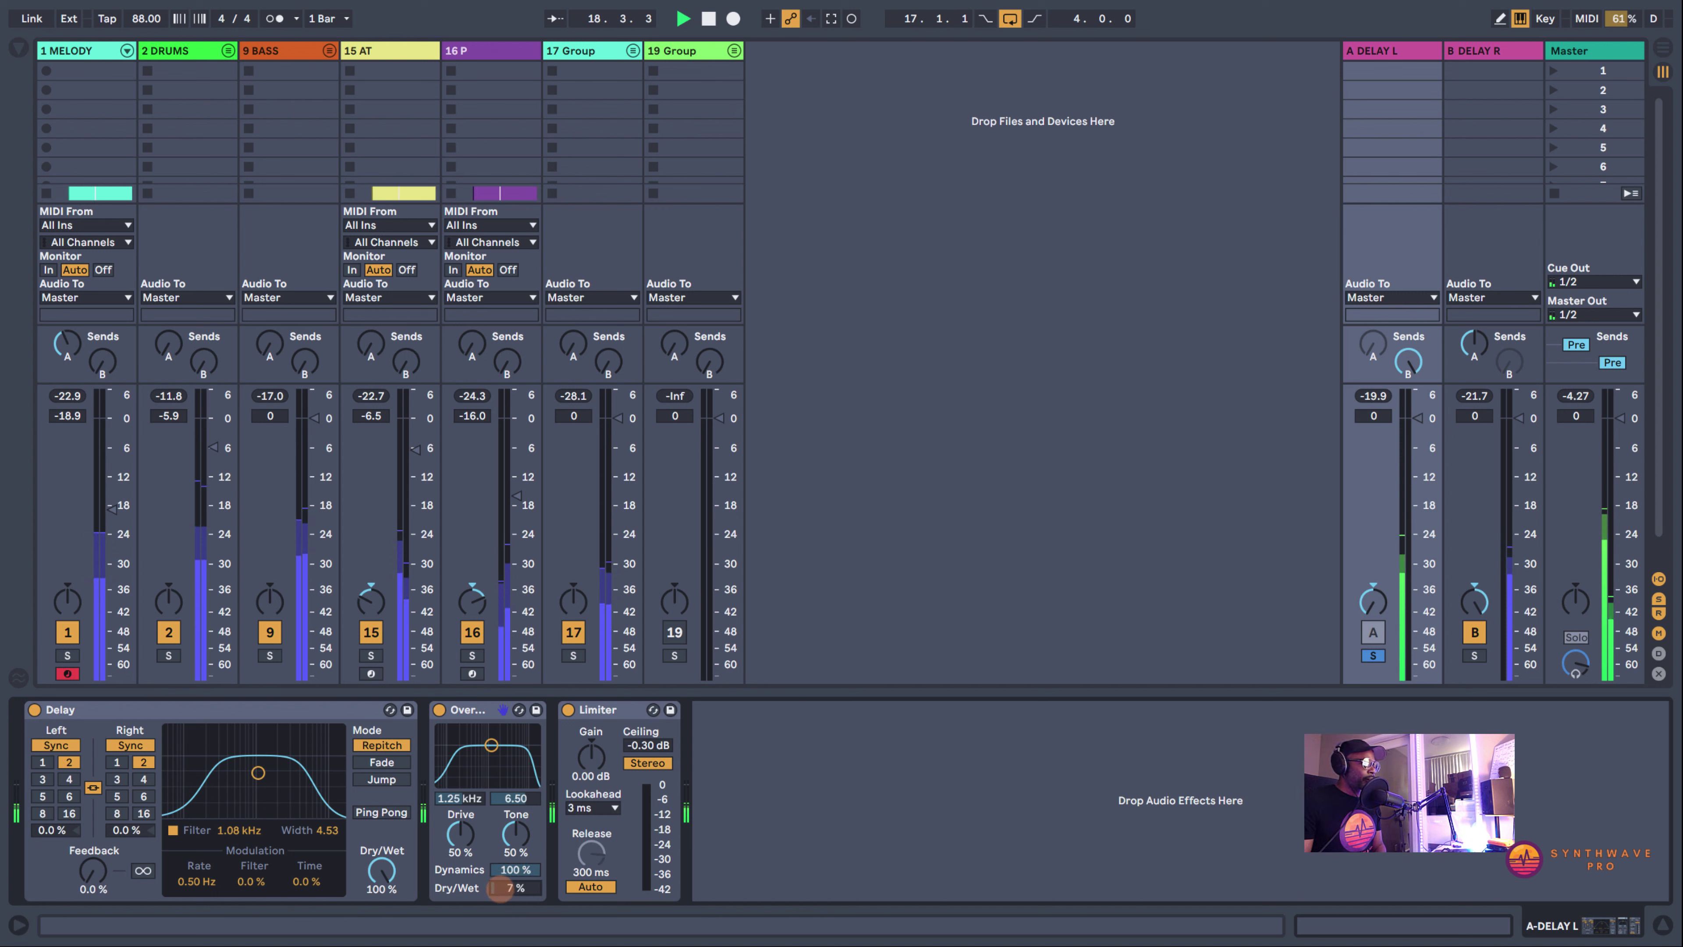
Set the Overdrive on DELAY L to 66% Drive, 66% Tone and about 9% Dry/Wet
drag(499, 888, 499, 887)
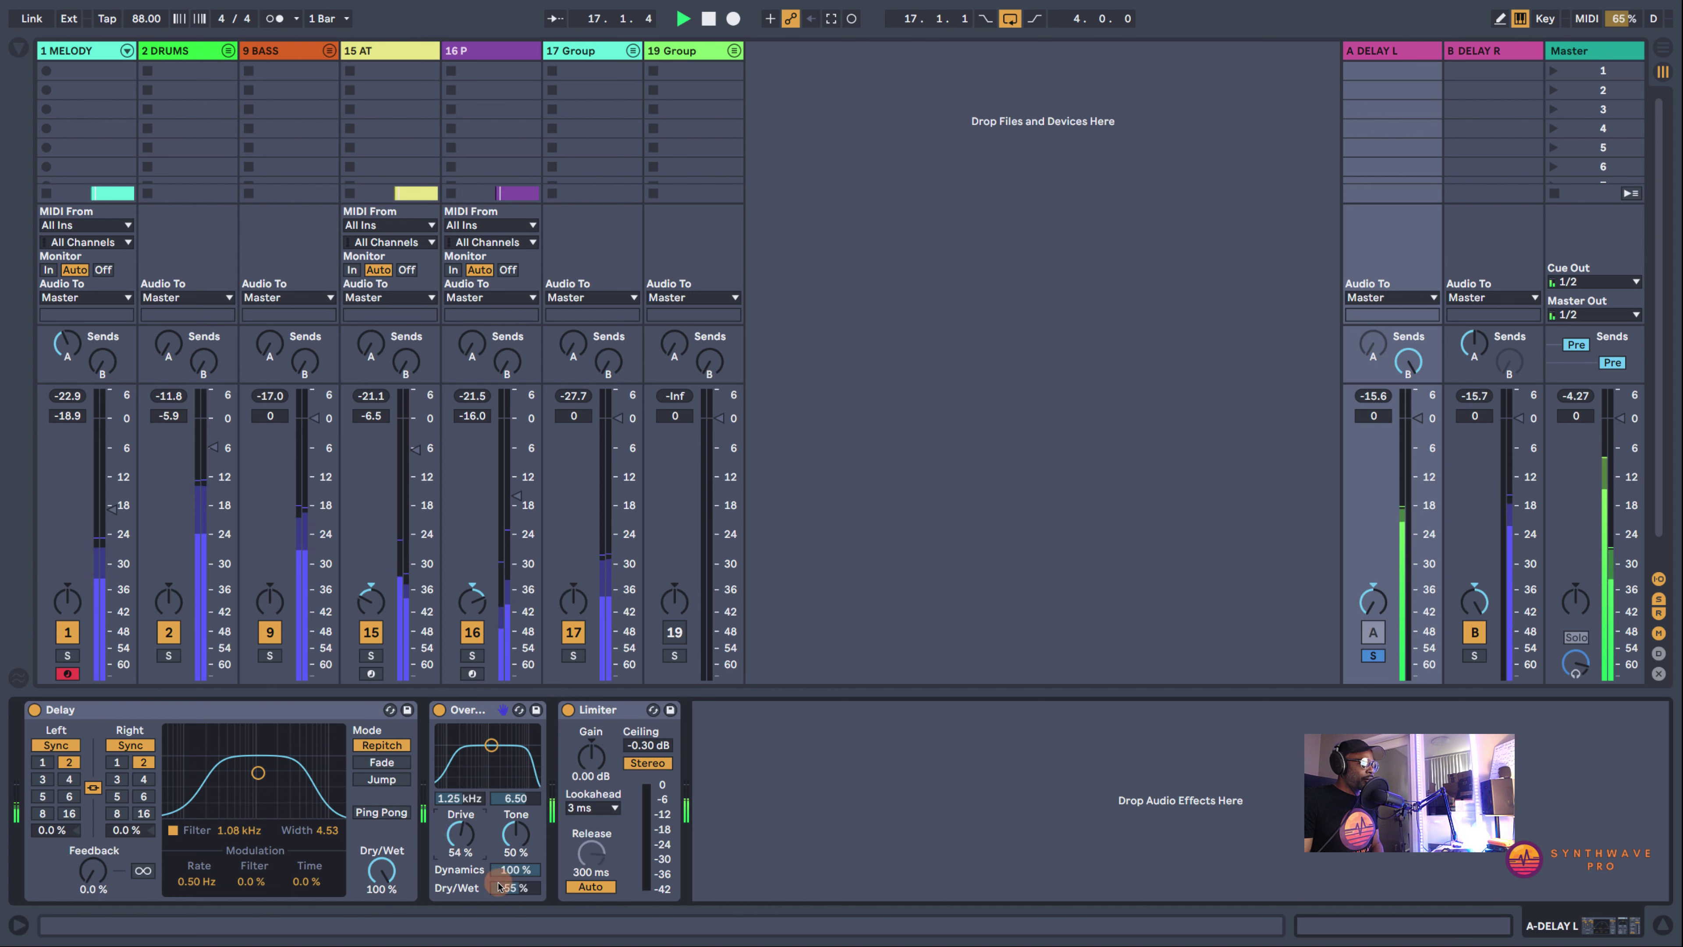
drag(499, 878, 463, 832)
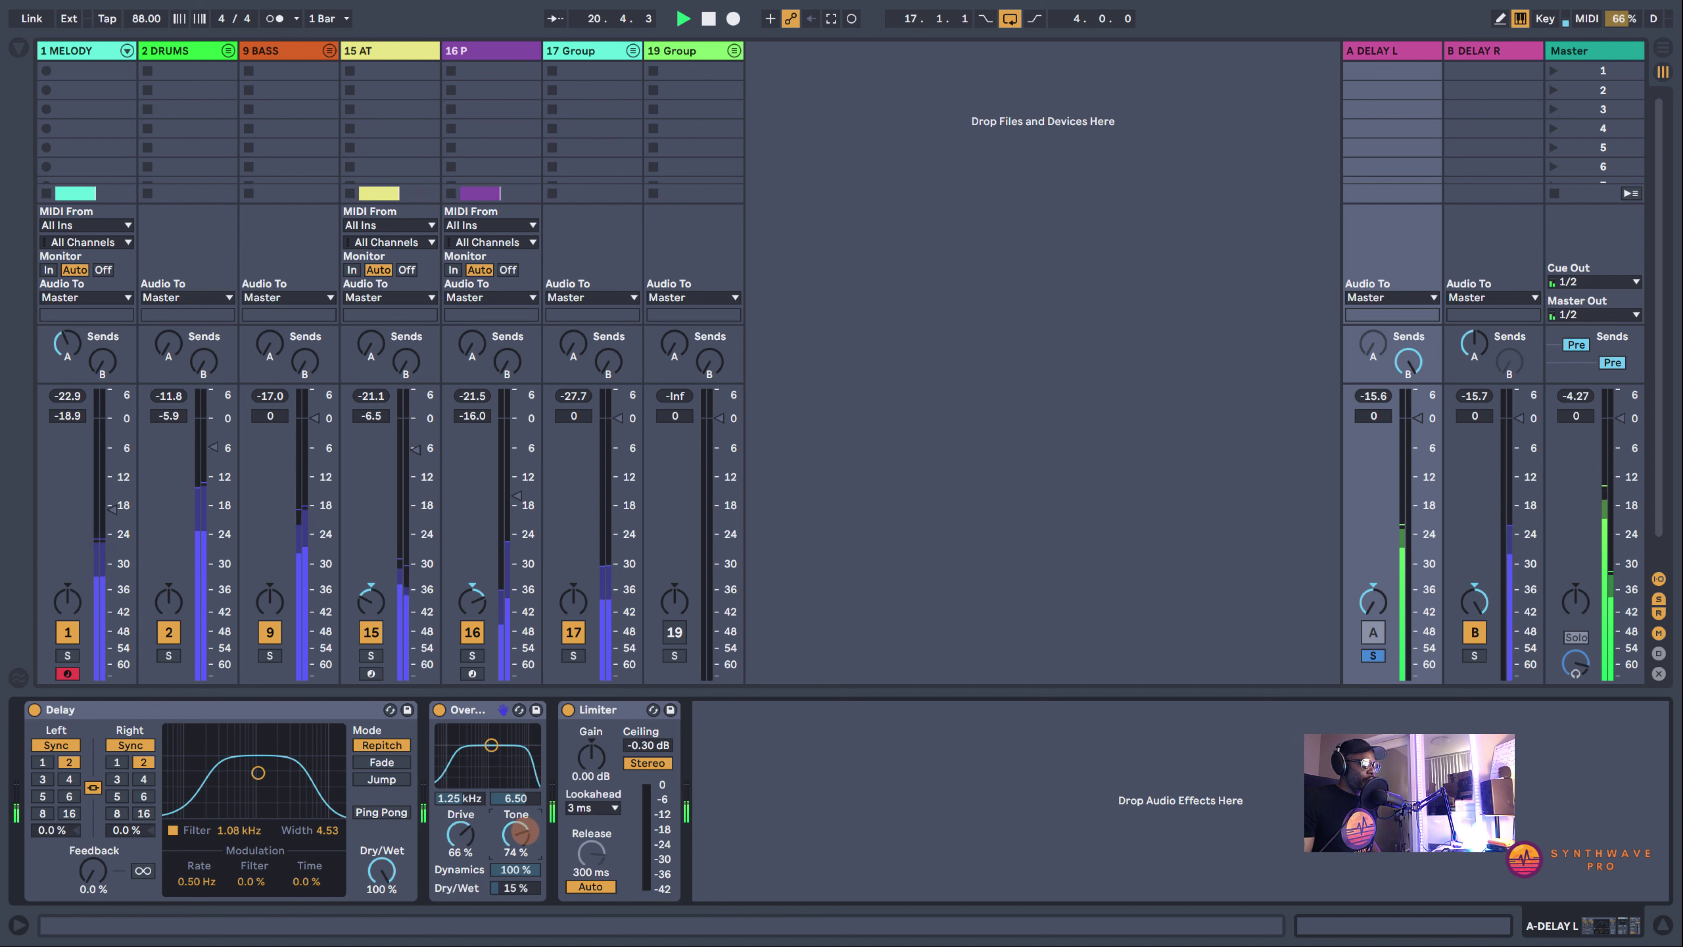
drag(520, 832, 522, 828)
drag(504, 887, 504, 888)
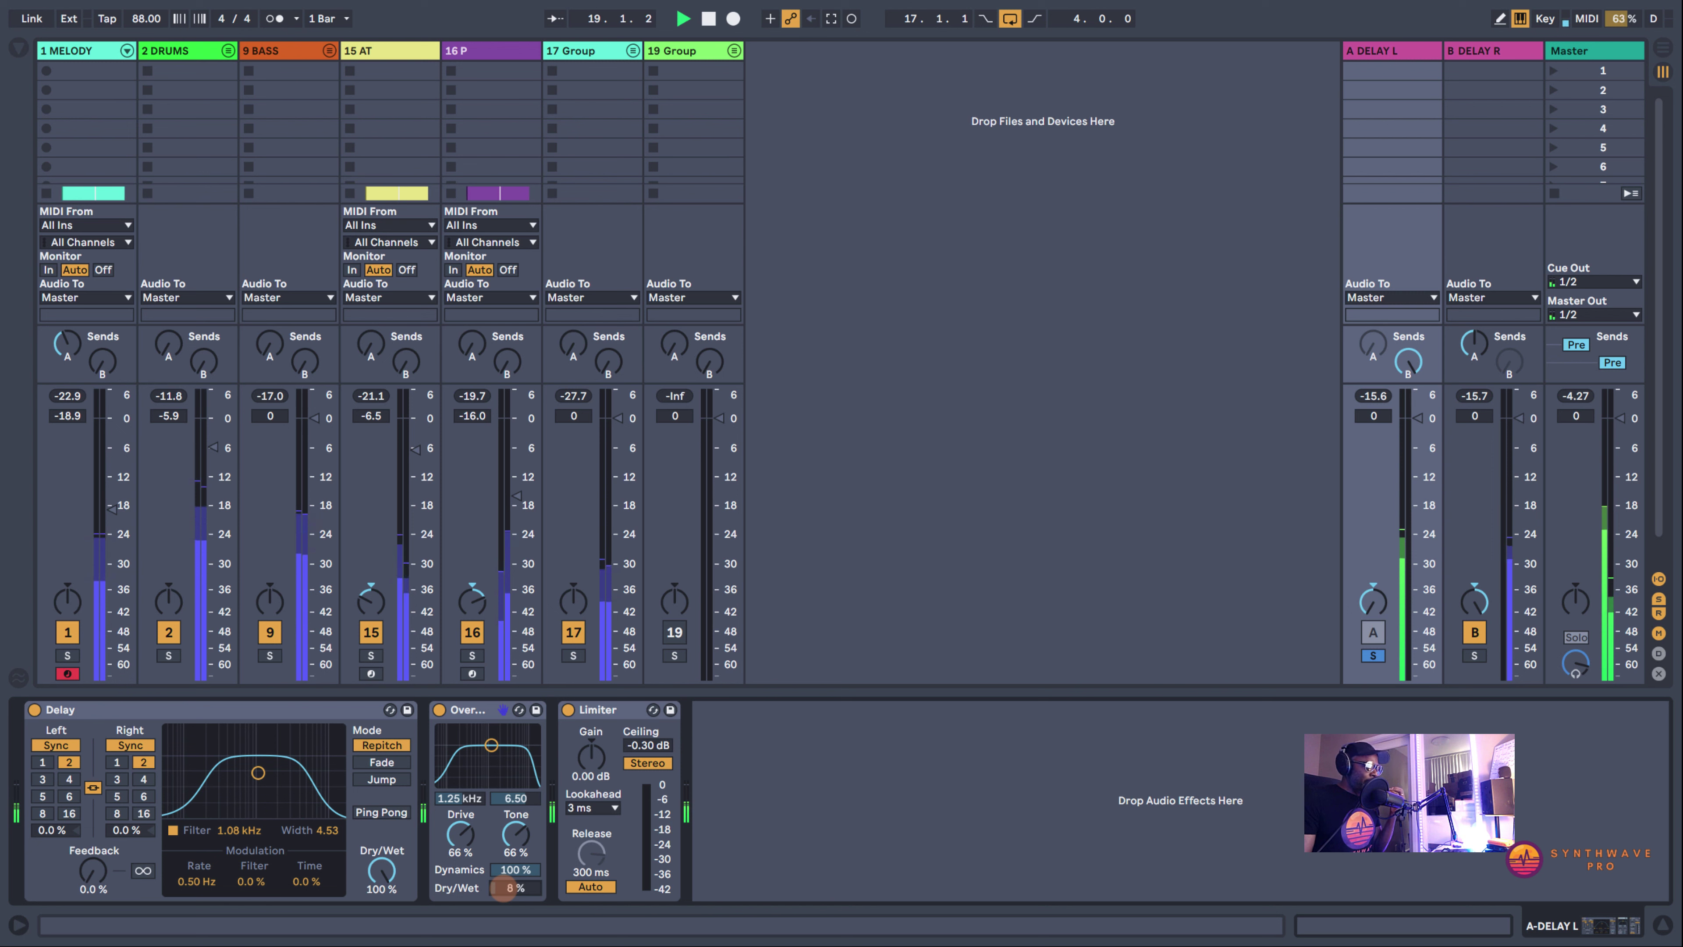
Compare DELAY L with the Overdrive bypassed and active, and reduce its Dry/Wet to 7%
click(440, 709)
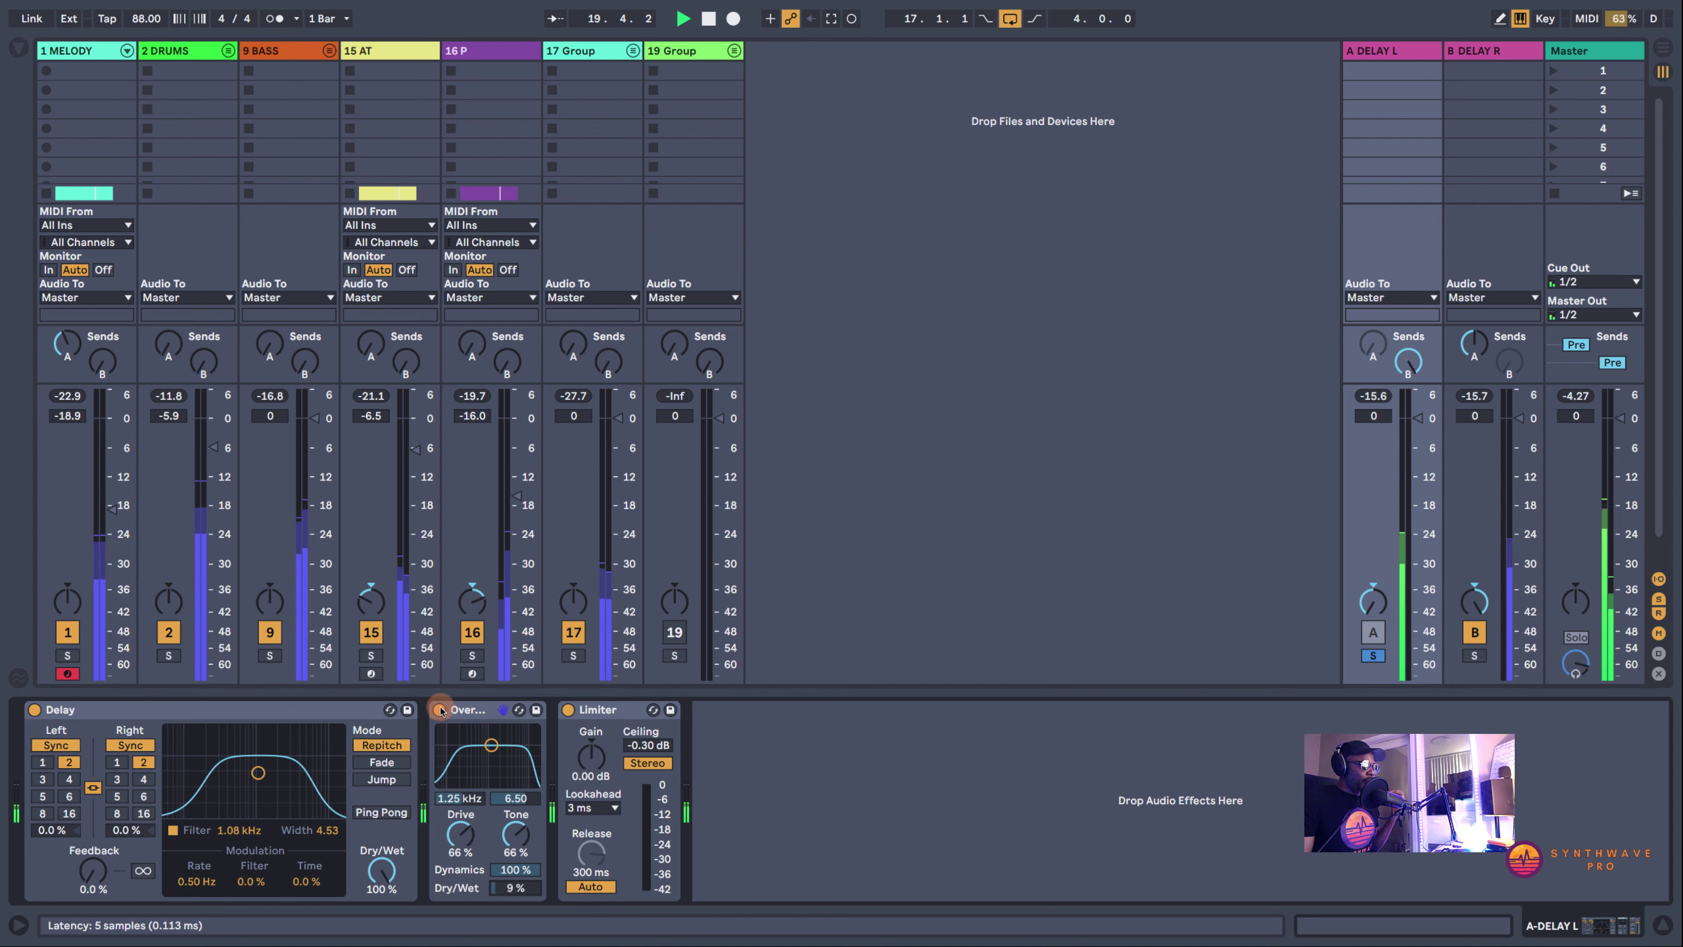
click(440, 709)
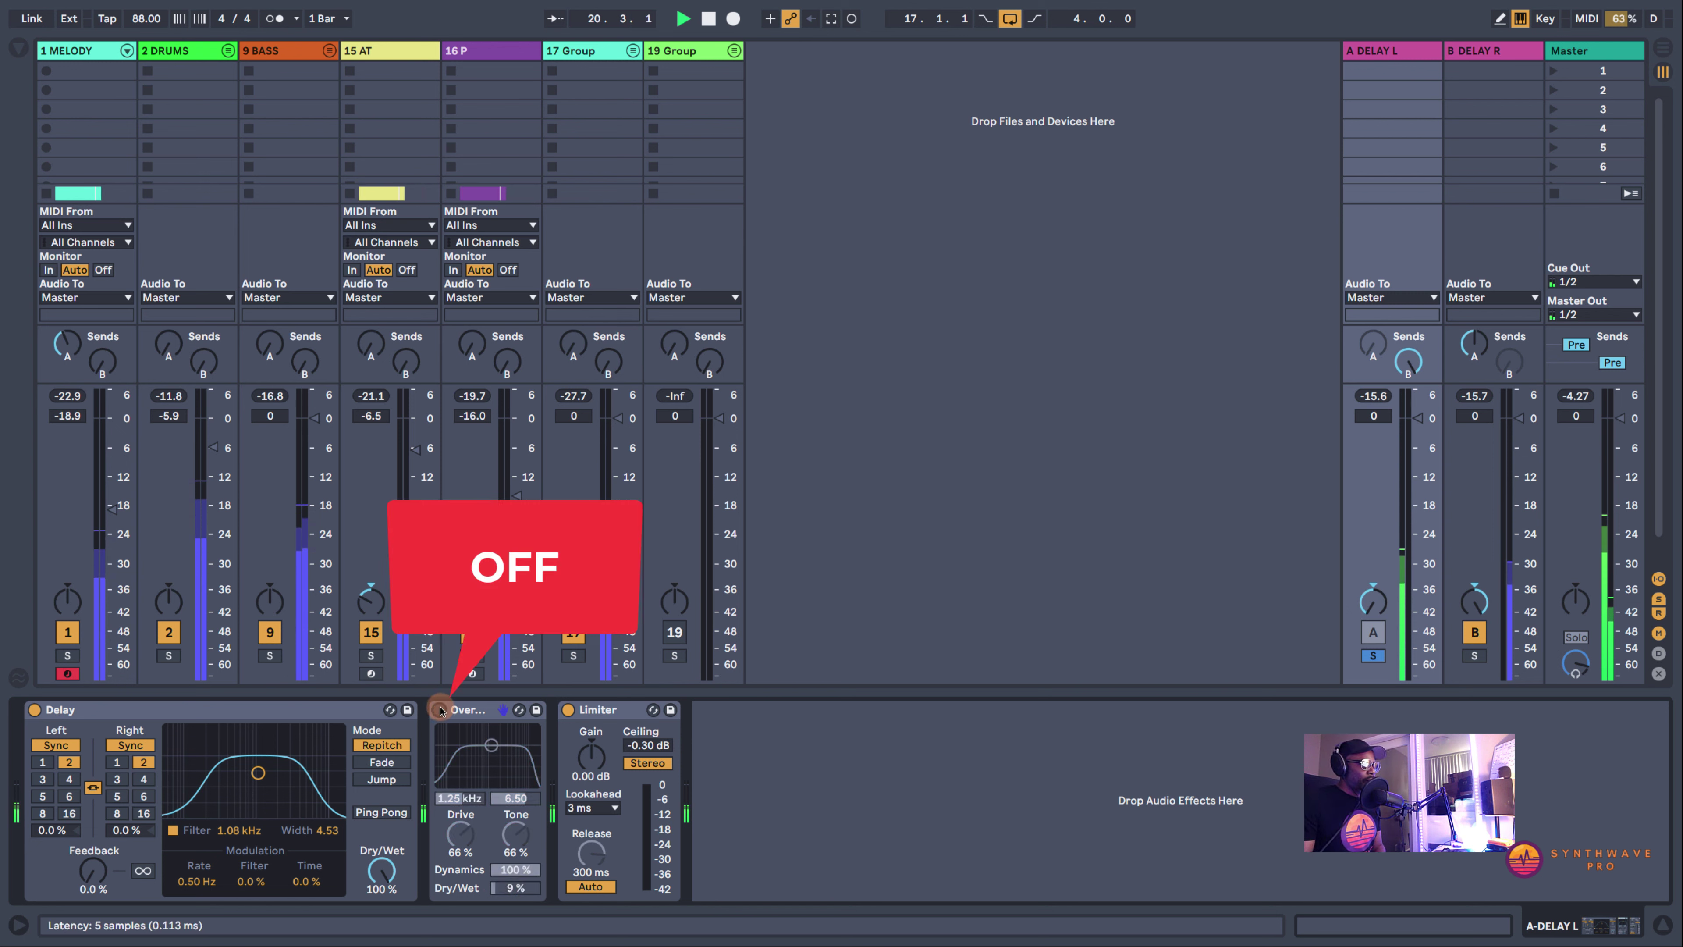
click(440, 709)
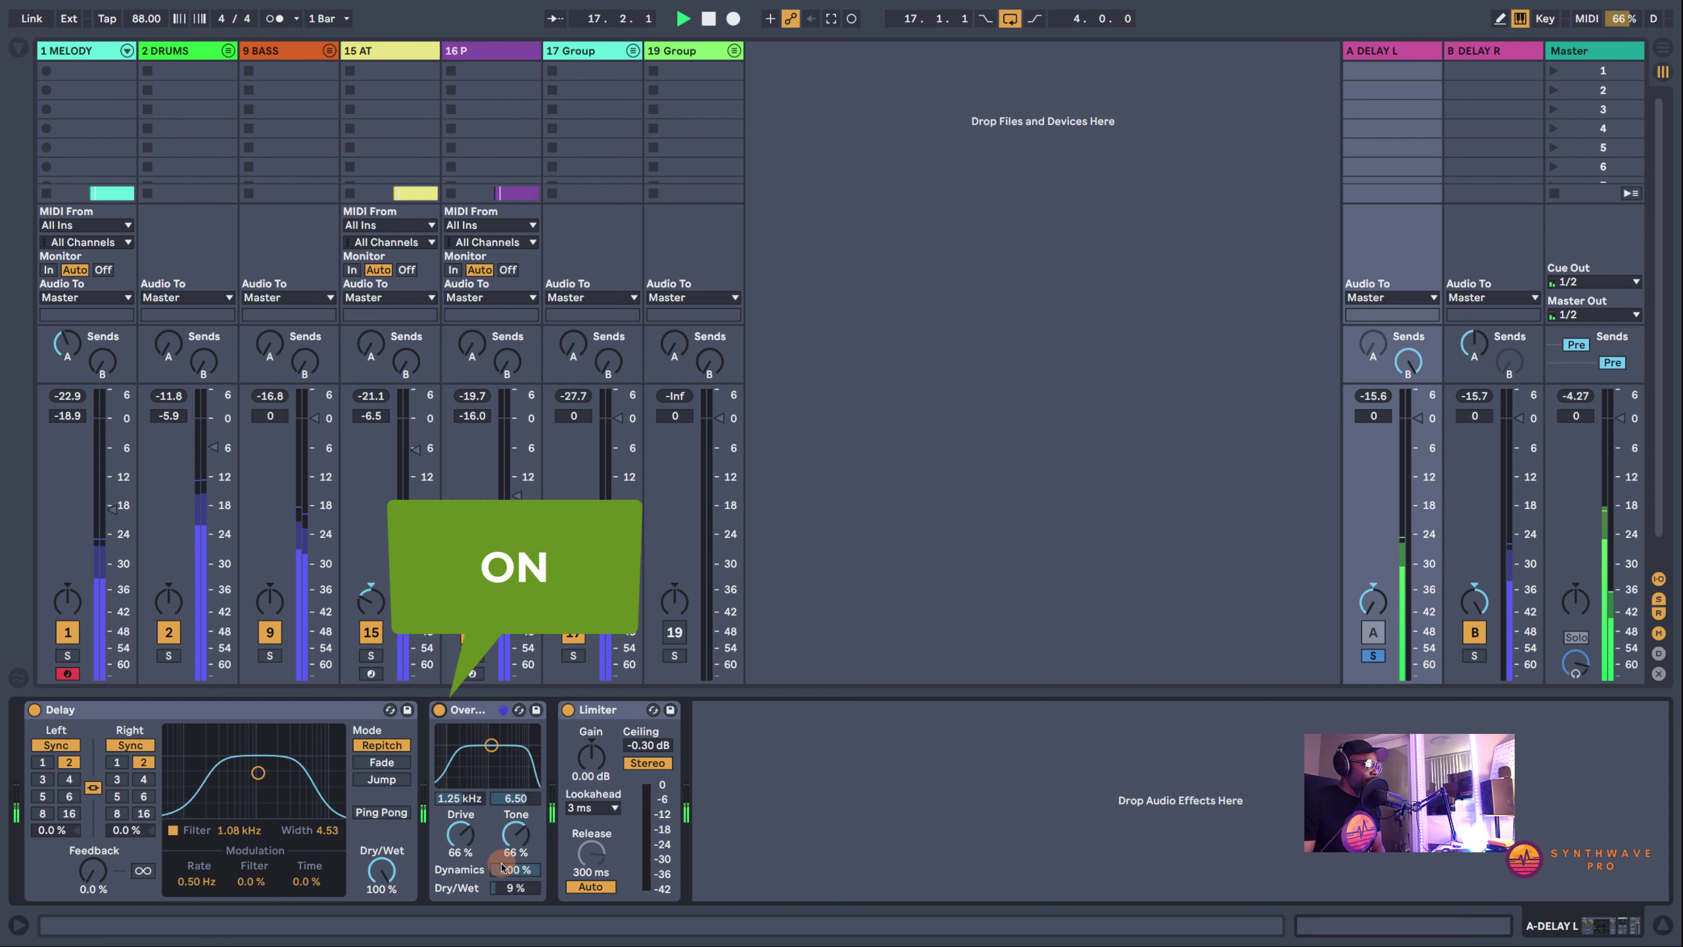
drag(497, 887, 496, 889)
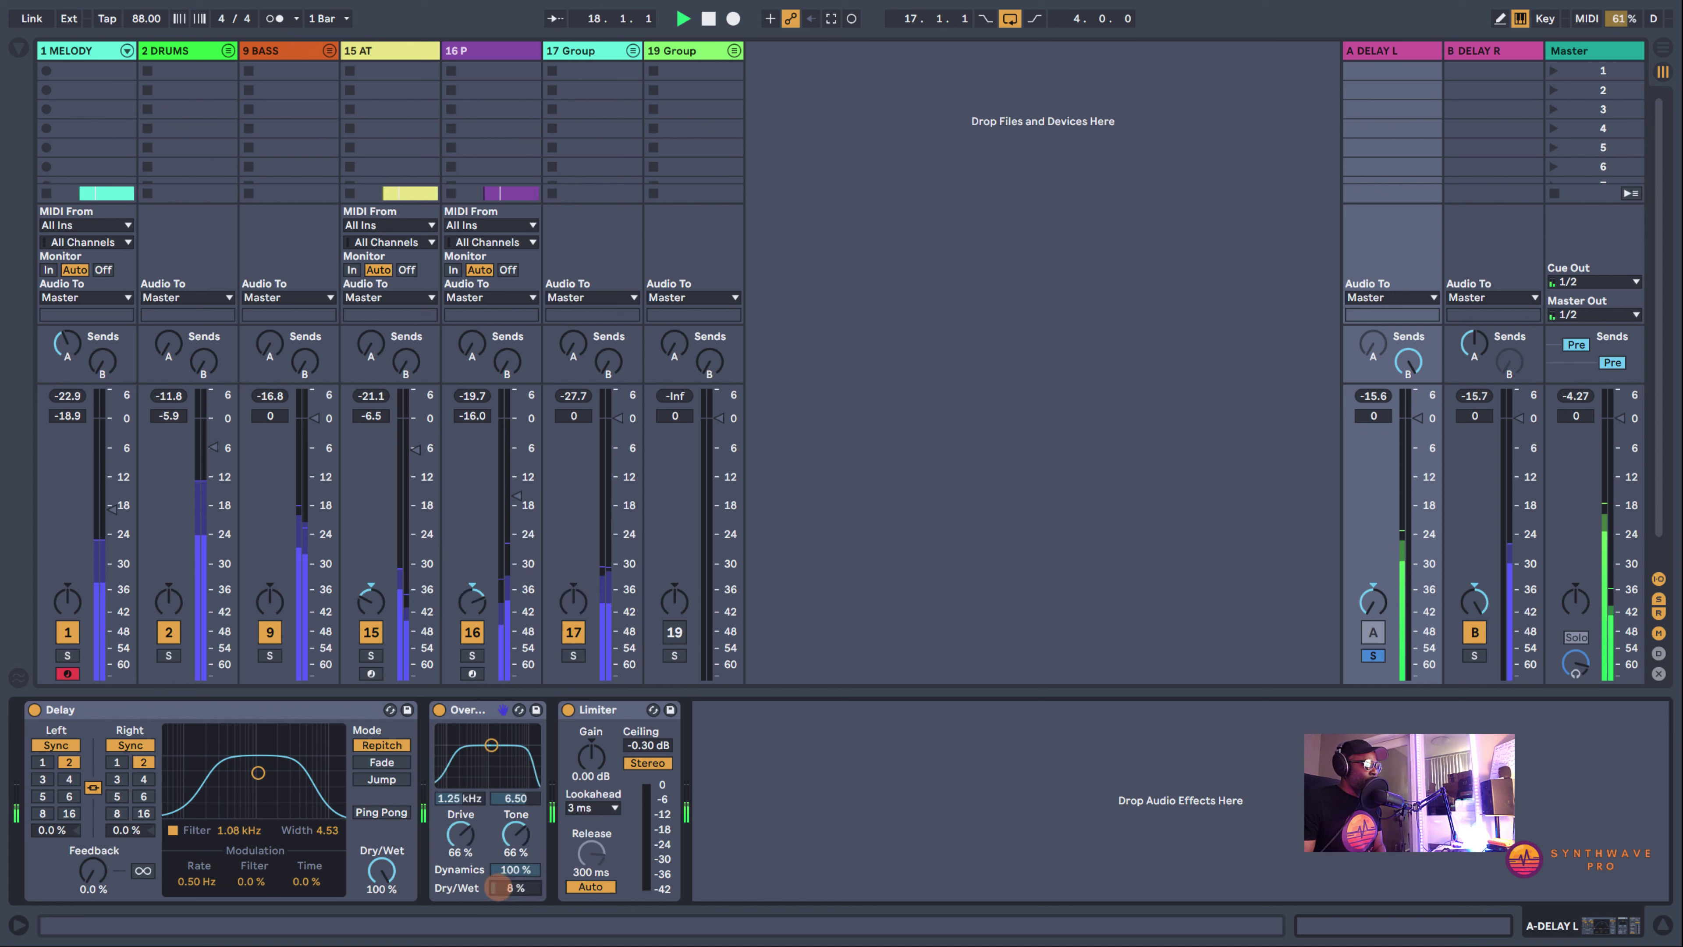
click(438, 712)
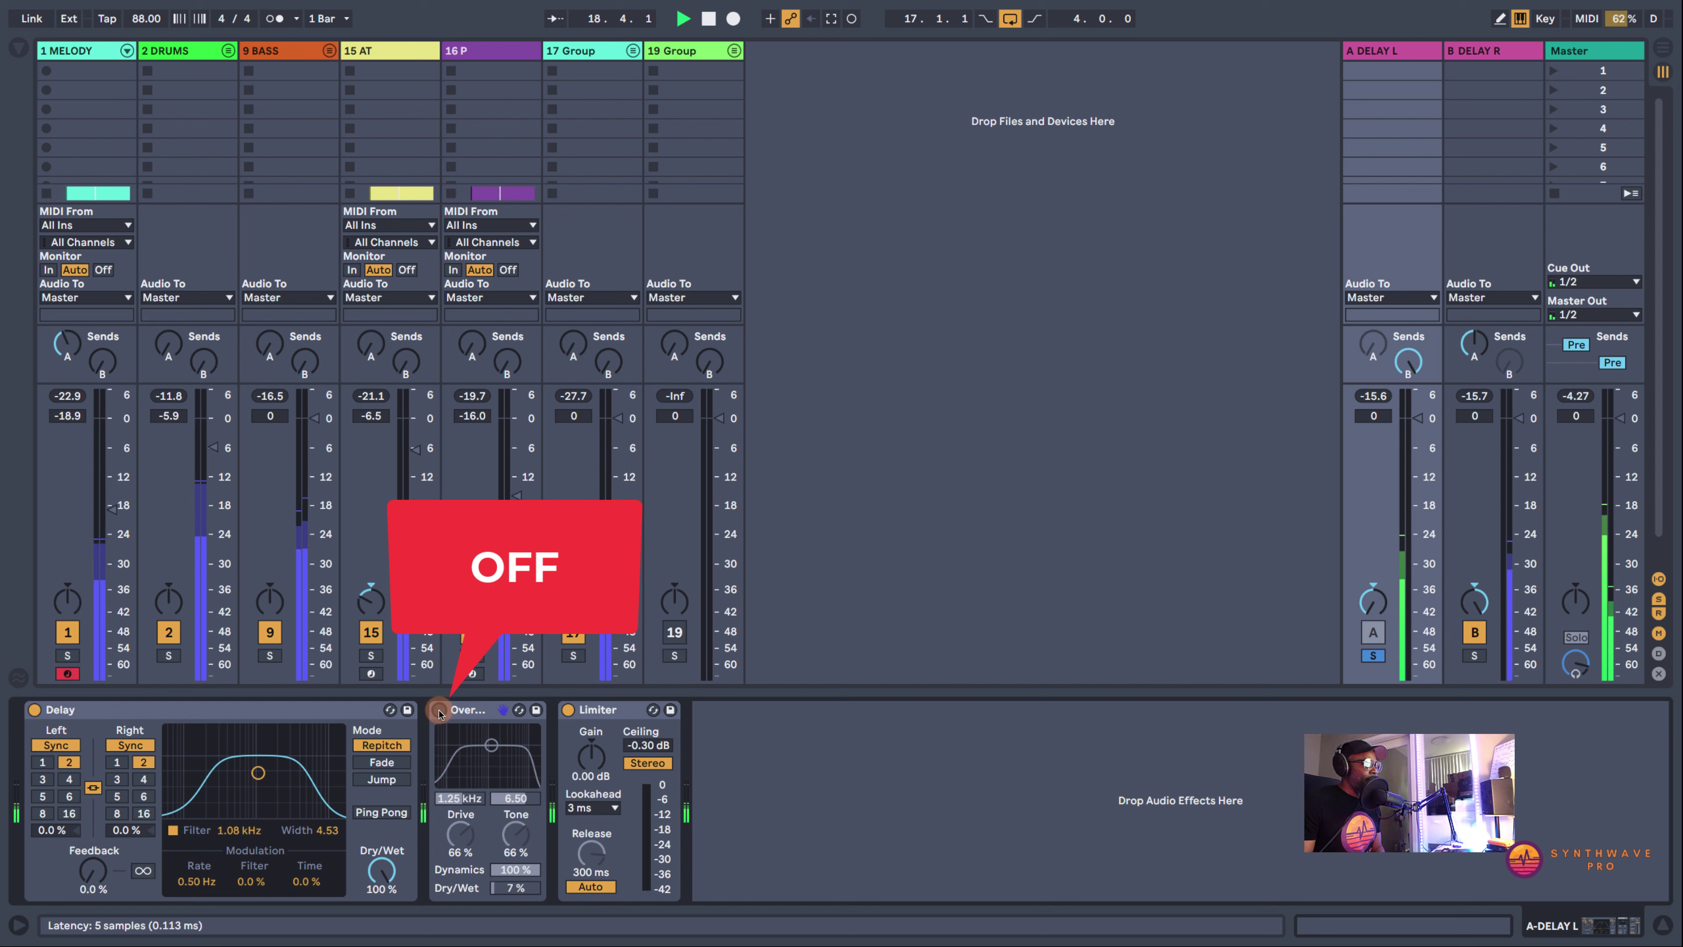
click(439, 711)
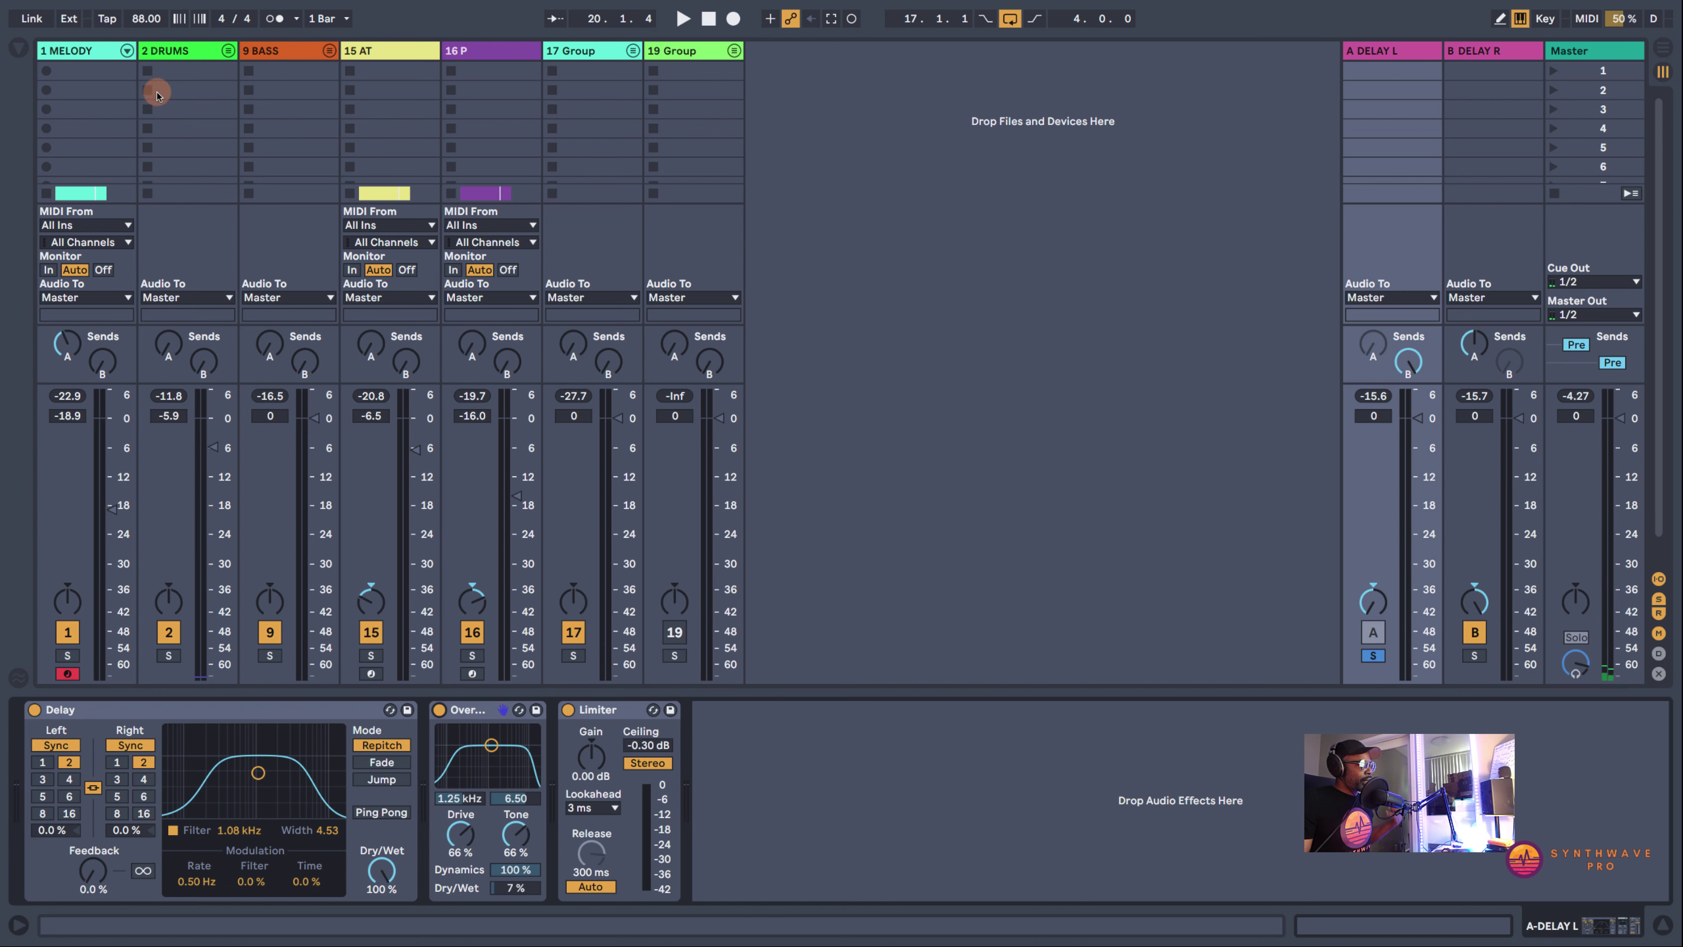
Insert an EQ Eight from the EQ collection between the Overdrive and the Limiter on DELAY L
click(18, 47)
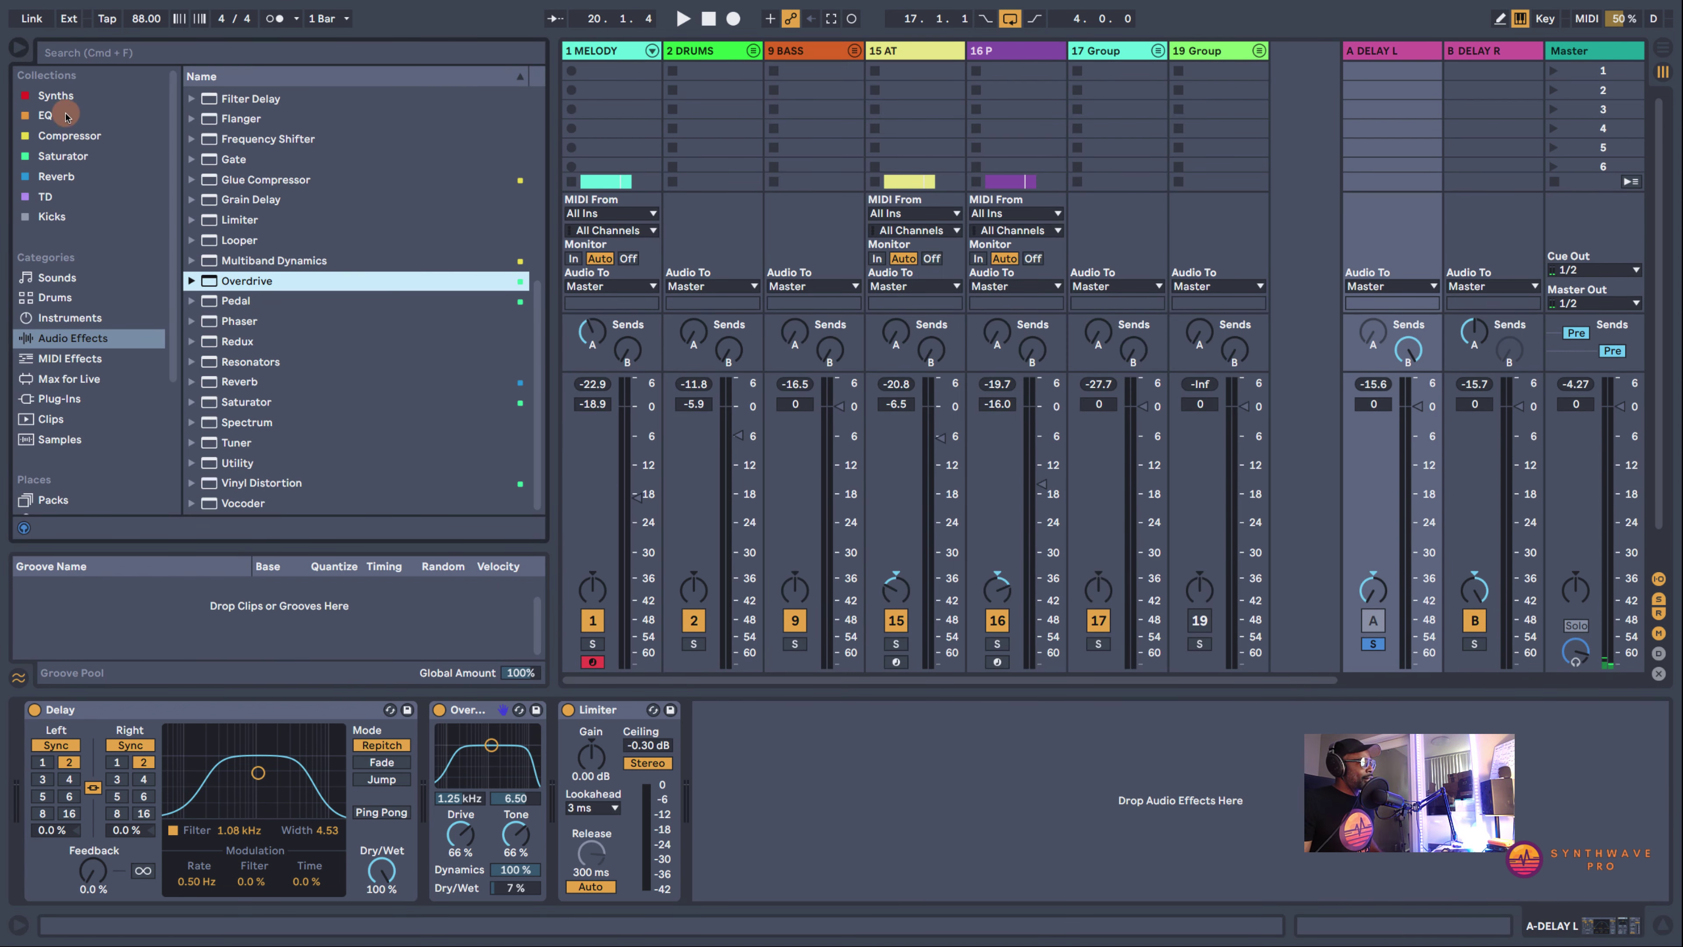
click(50, 115)
drag(218, 136, 559, 769)
key(super+alt+b)
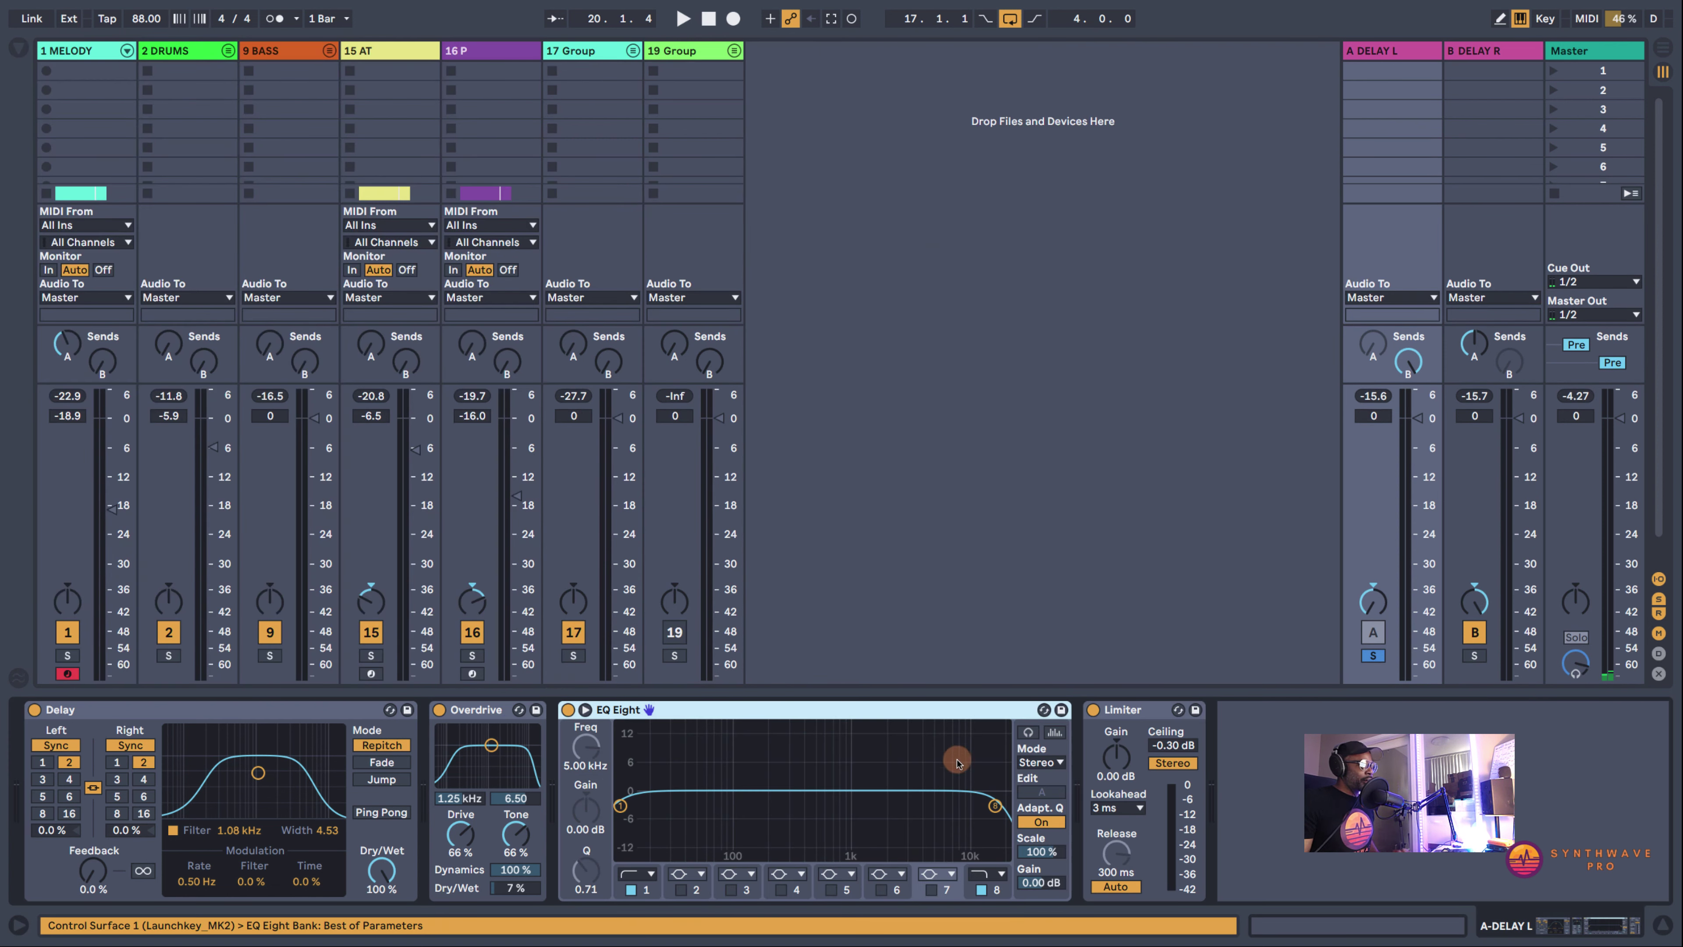
Turn on the EQ Eight analyzer on DELAY L and set a 290 Hz low cut and a 6.25 kHz high cut during playback
click(1053, 732)
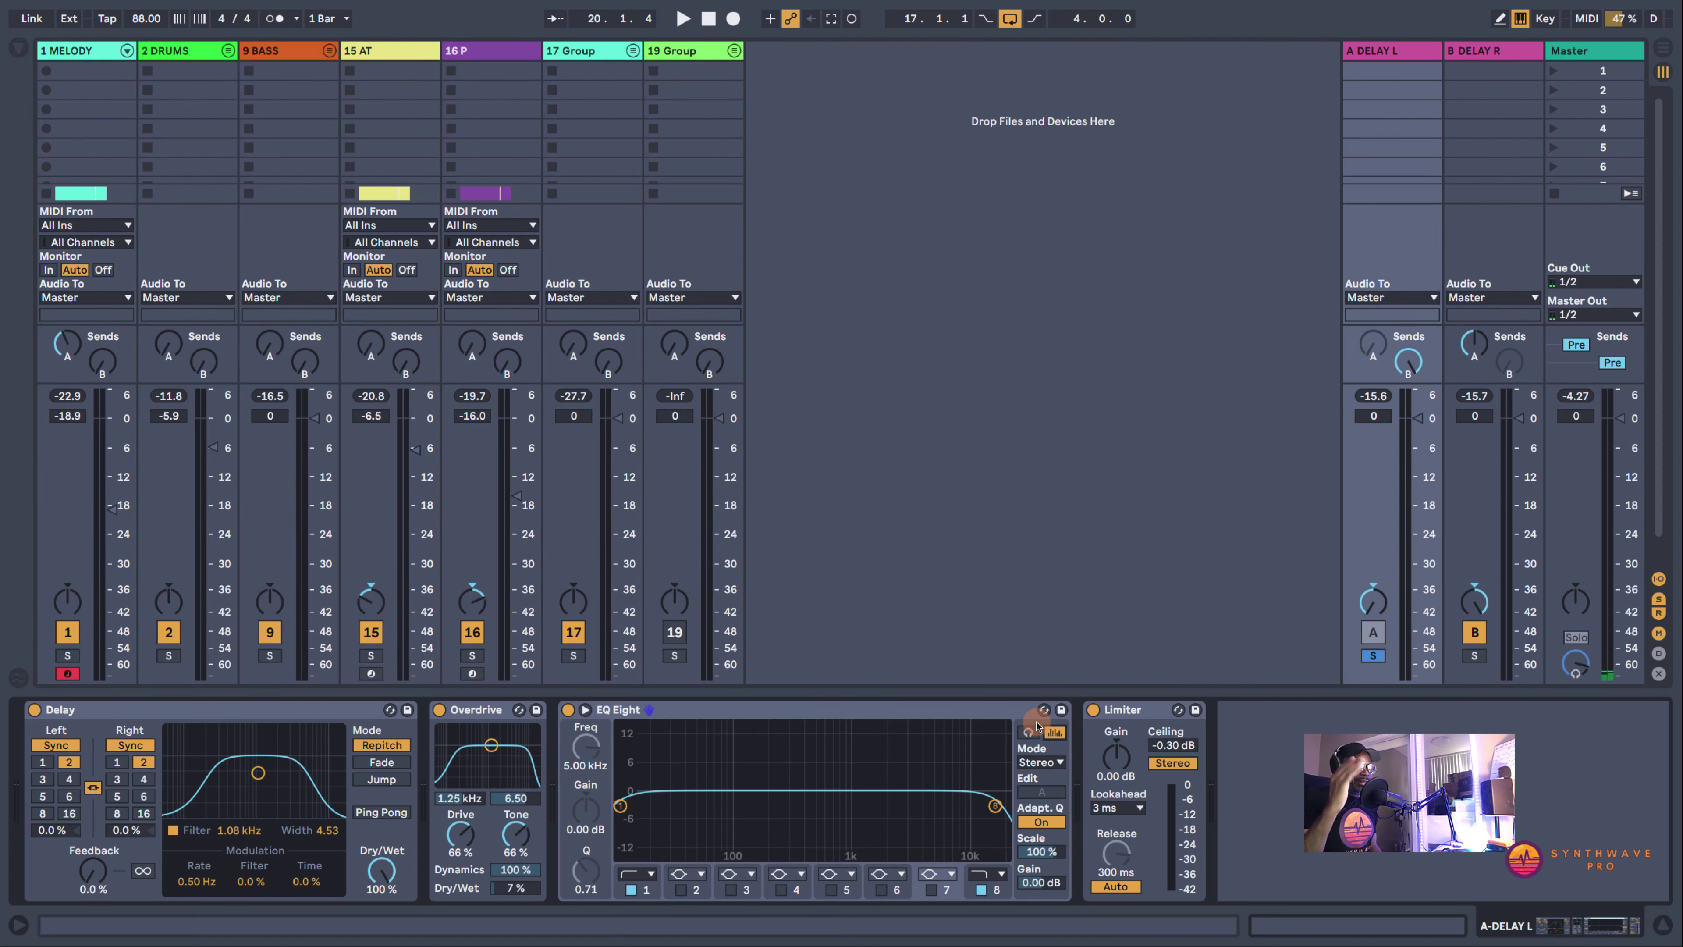
key(space)
drag(620, 805, 788, 813)
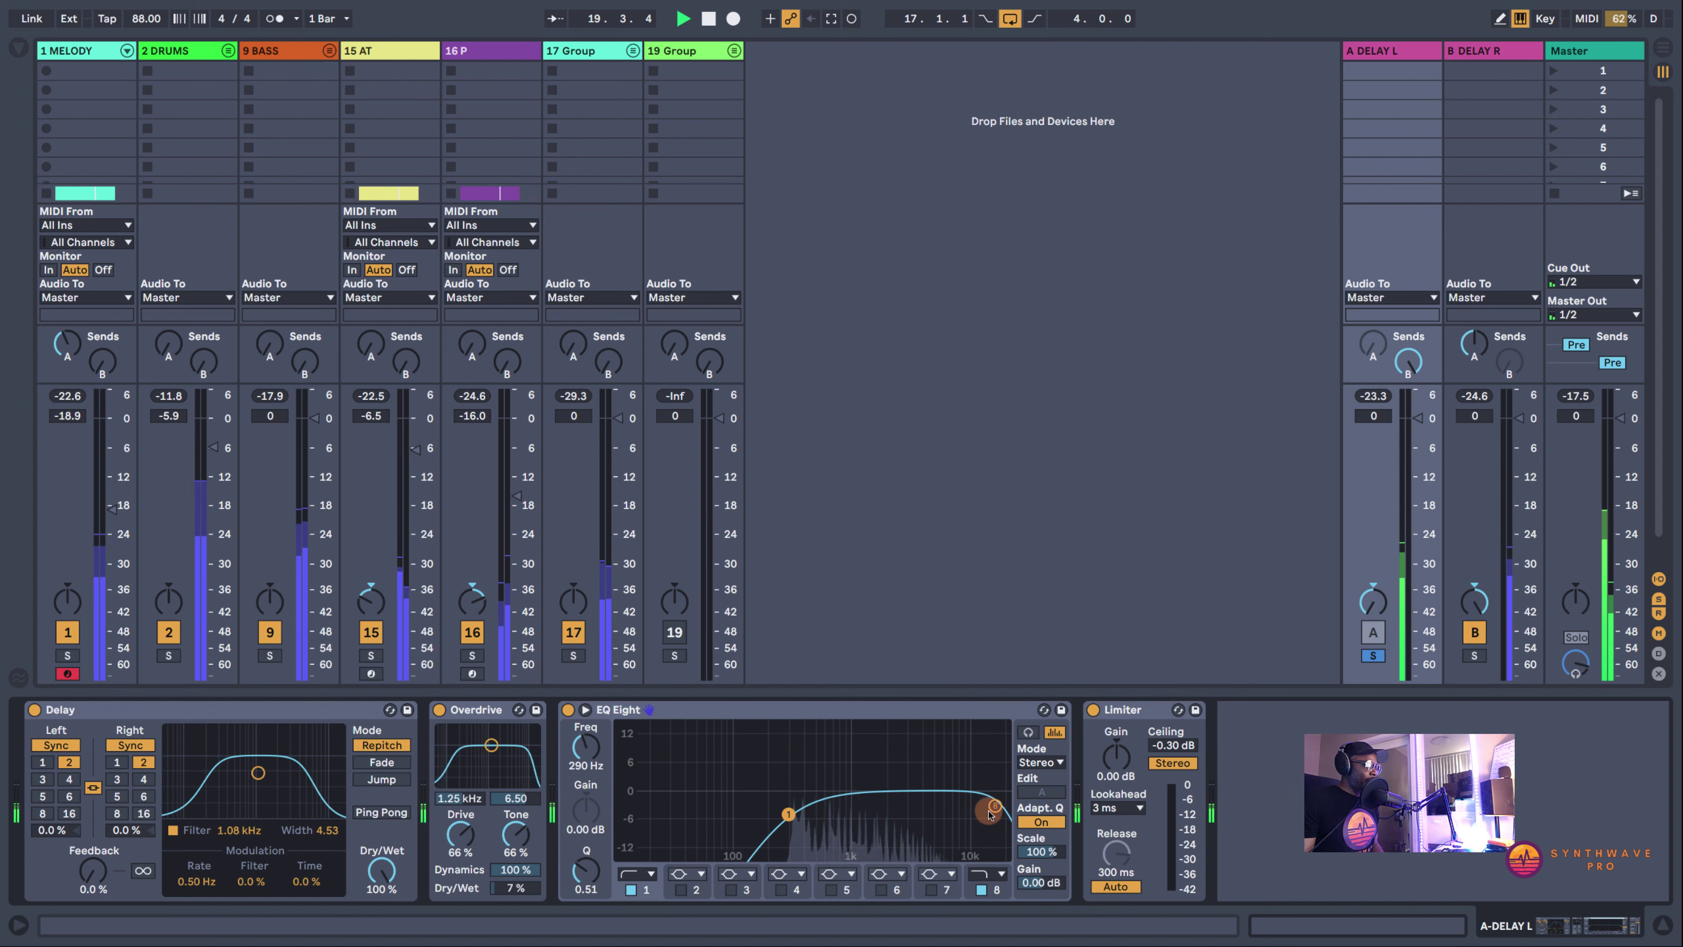
drag(989, 814, 942, 806)
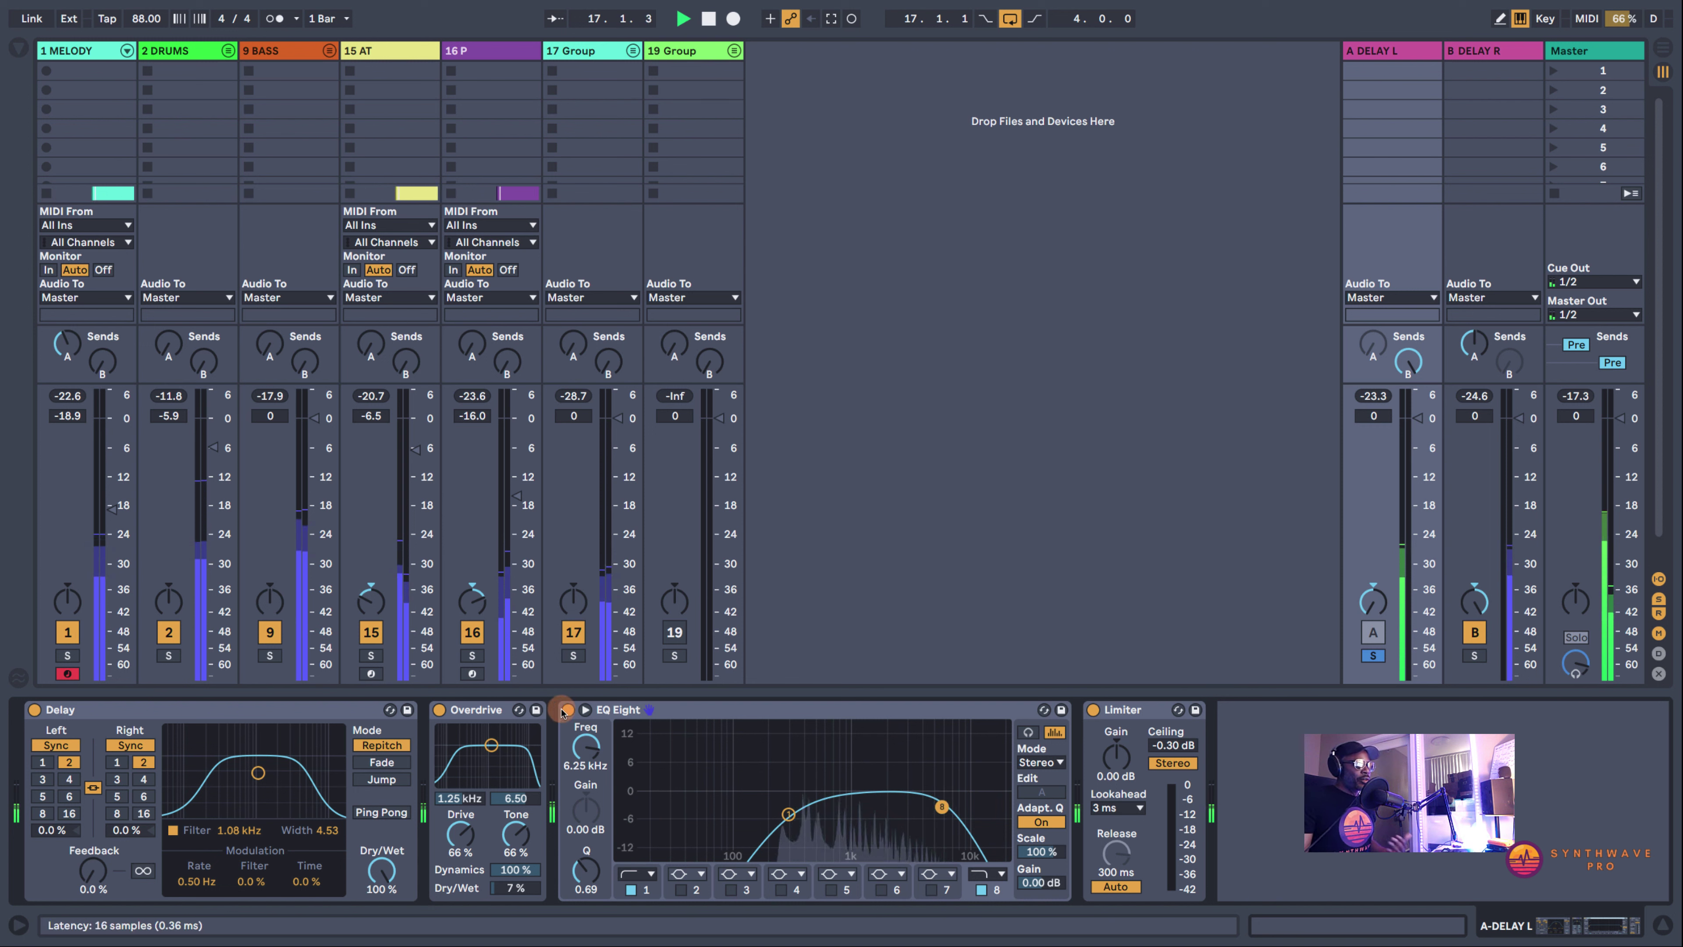
Group the Overdrive and EQ Eight on DELAY L into one audio effect rack
click(451, 710)
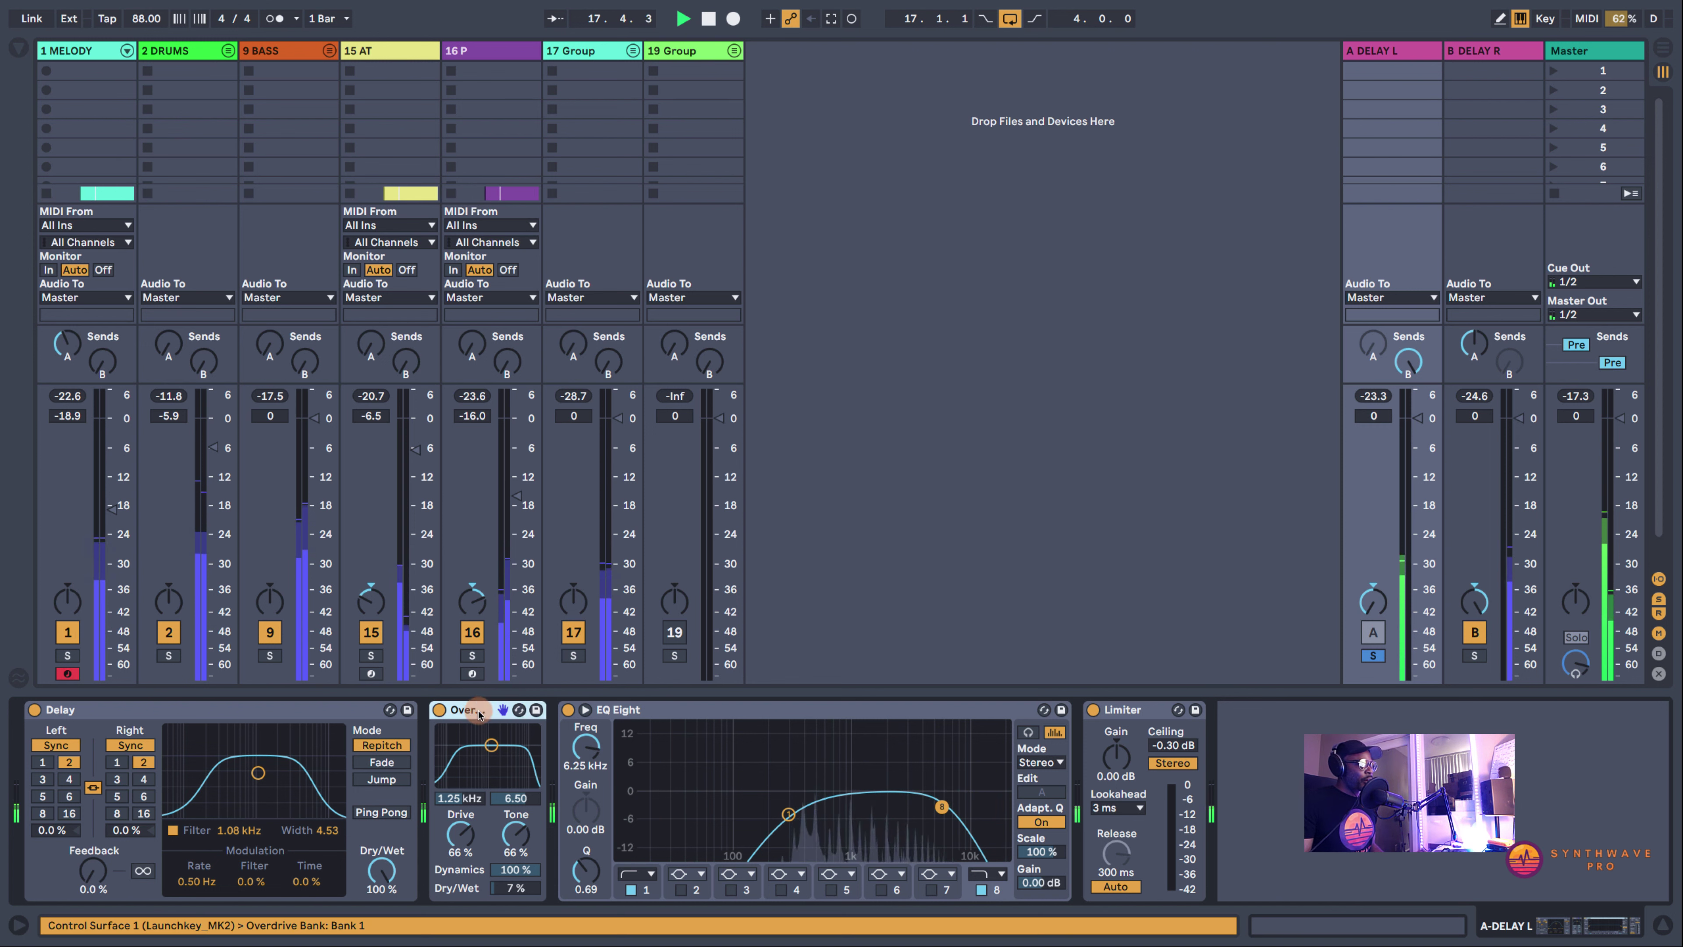
click(621, 711)
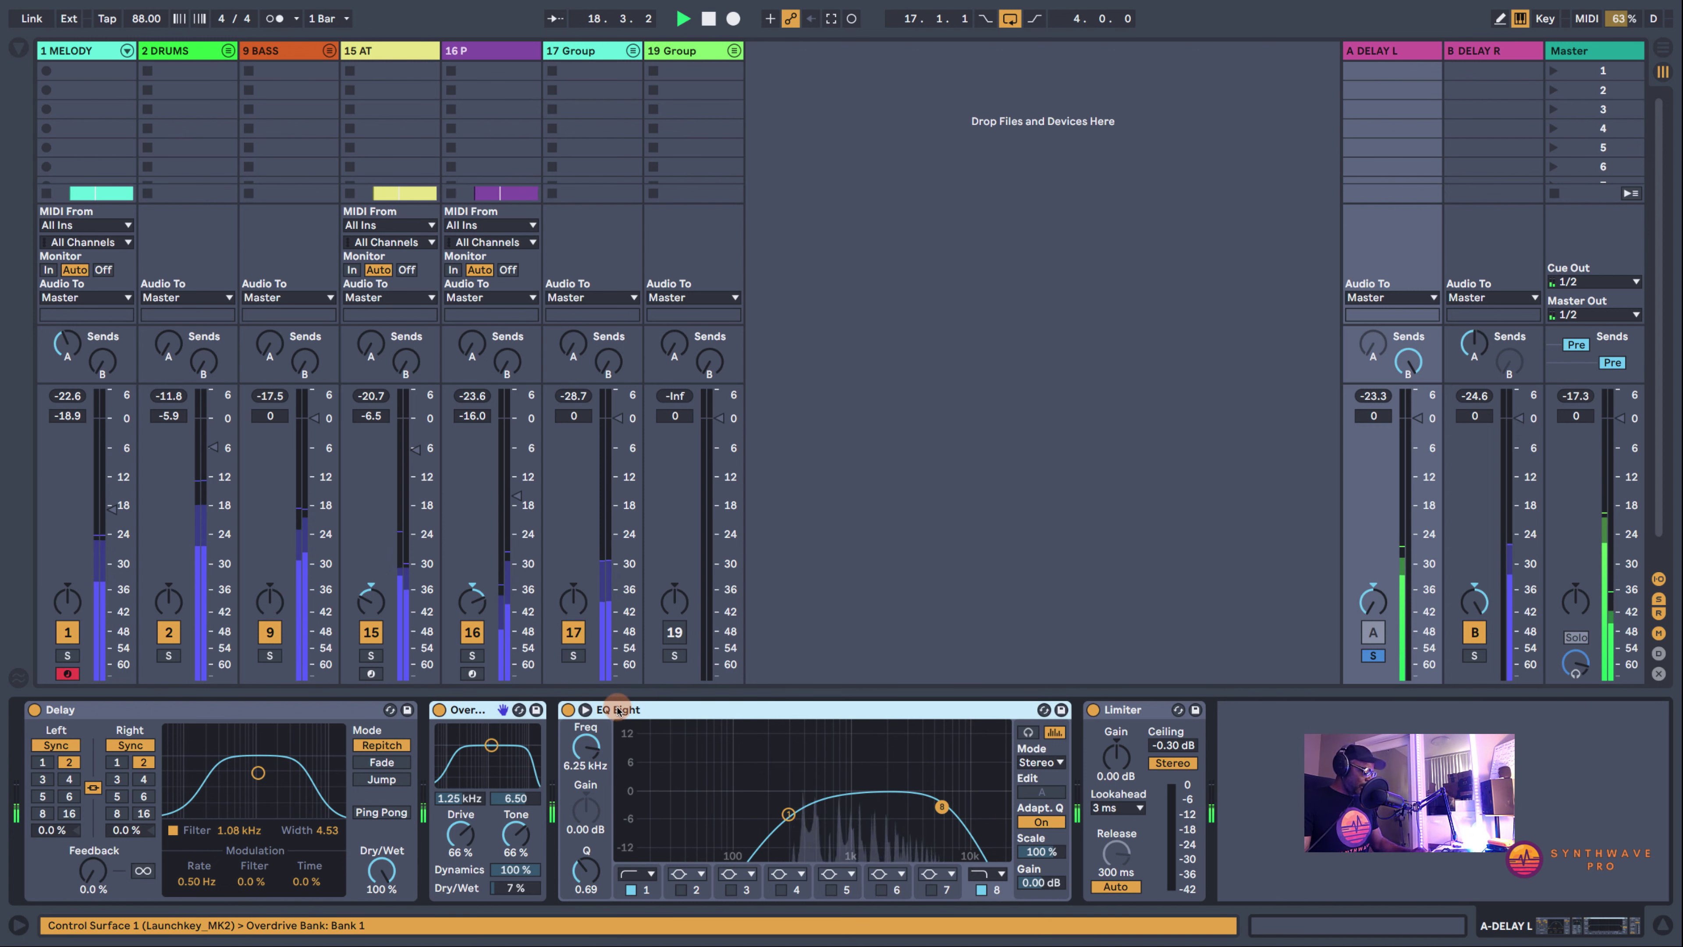
key(ctrl+g)
Compare DELAY L with the Overdrive and EQ Eight rack bypassed and active, and unsolo the return
click(441, 709)
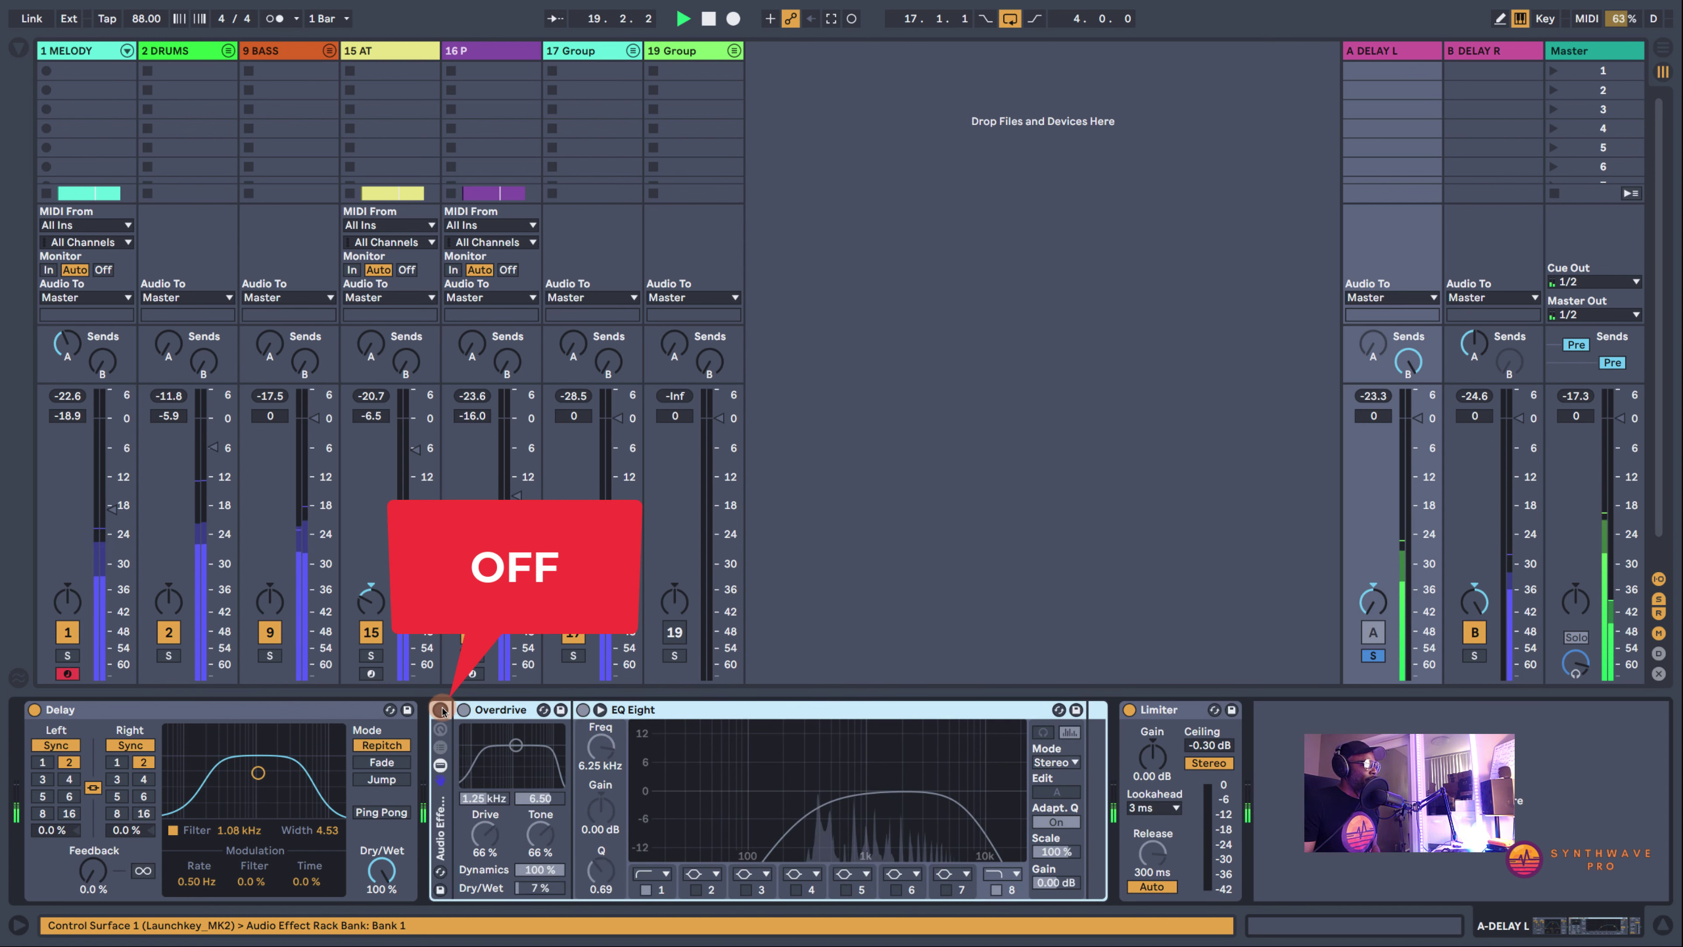
click(441, 709)
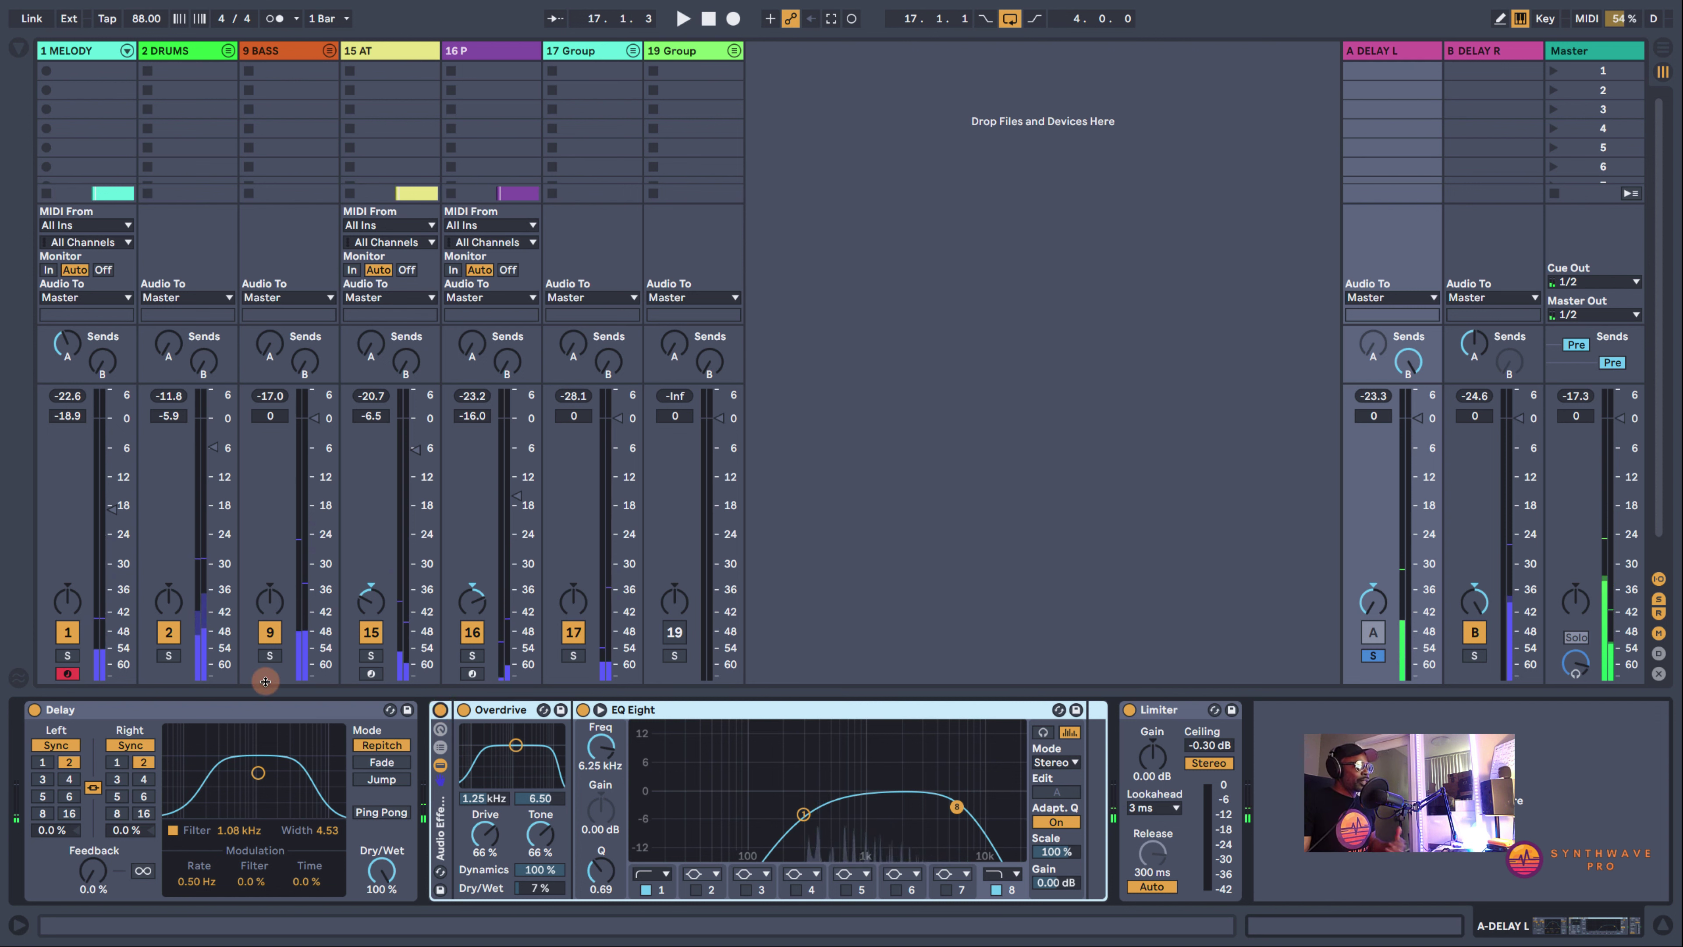
click(1382, 656)
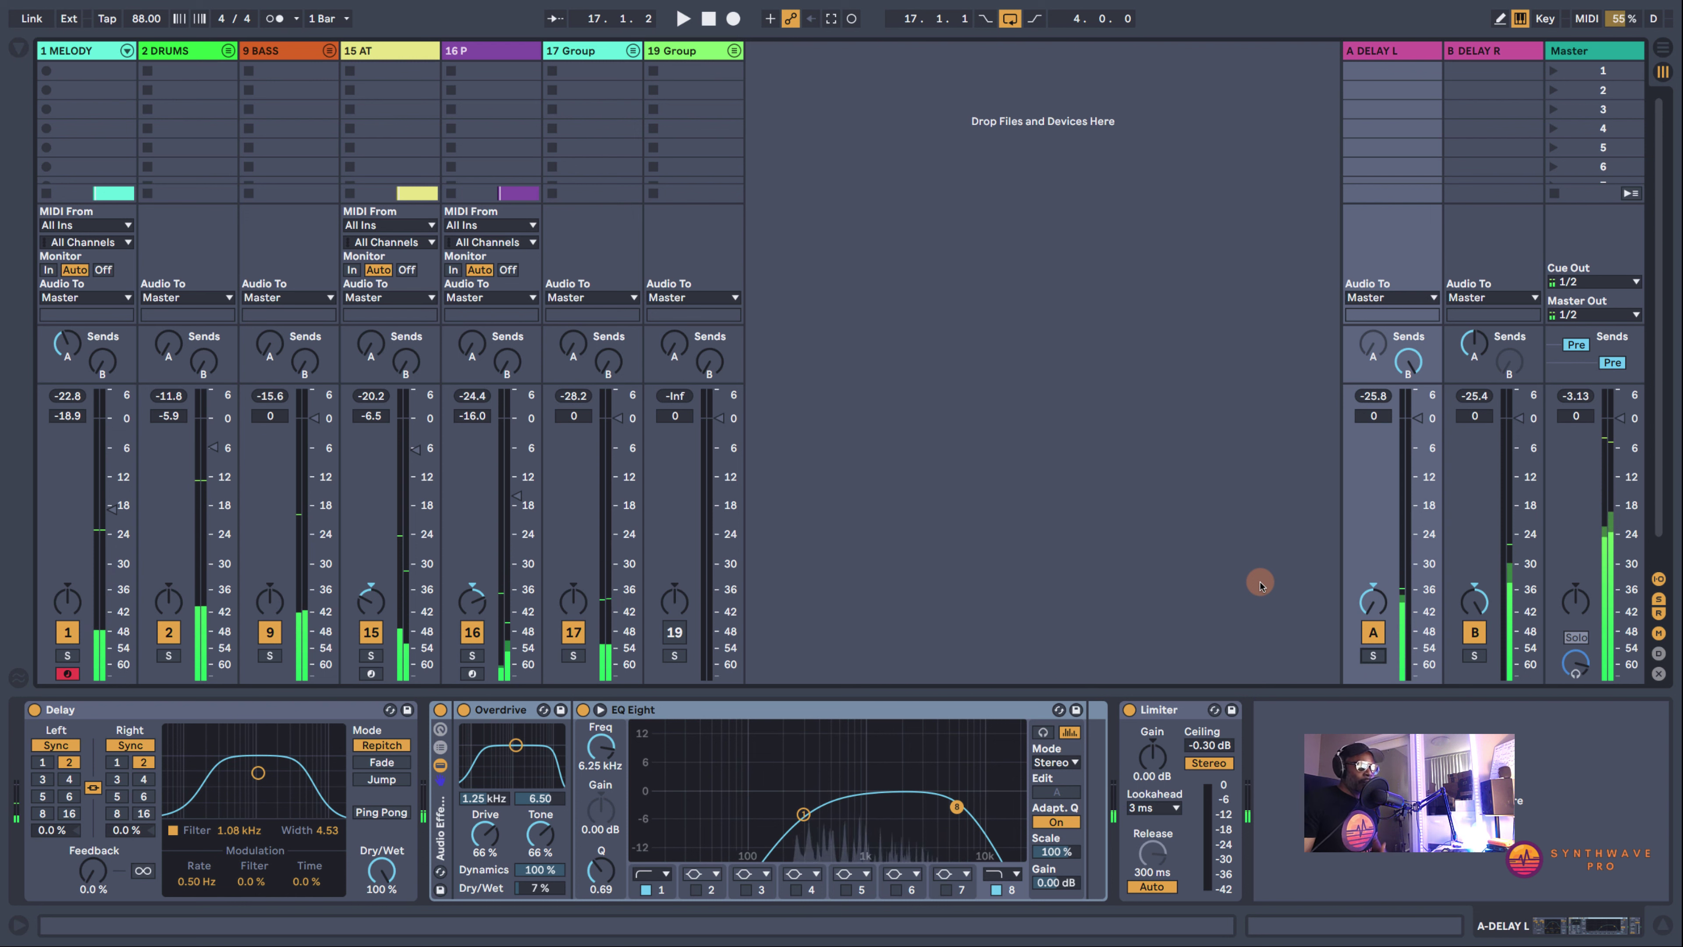
Insert an Erosion from the audio effects between the Delay and the Limiter on DELAY R
click(1495, 55)
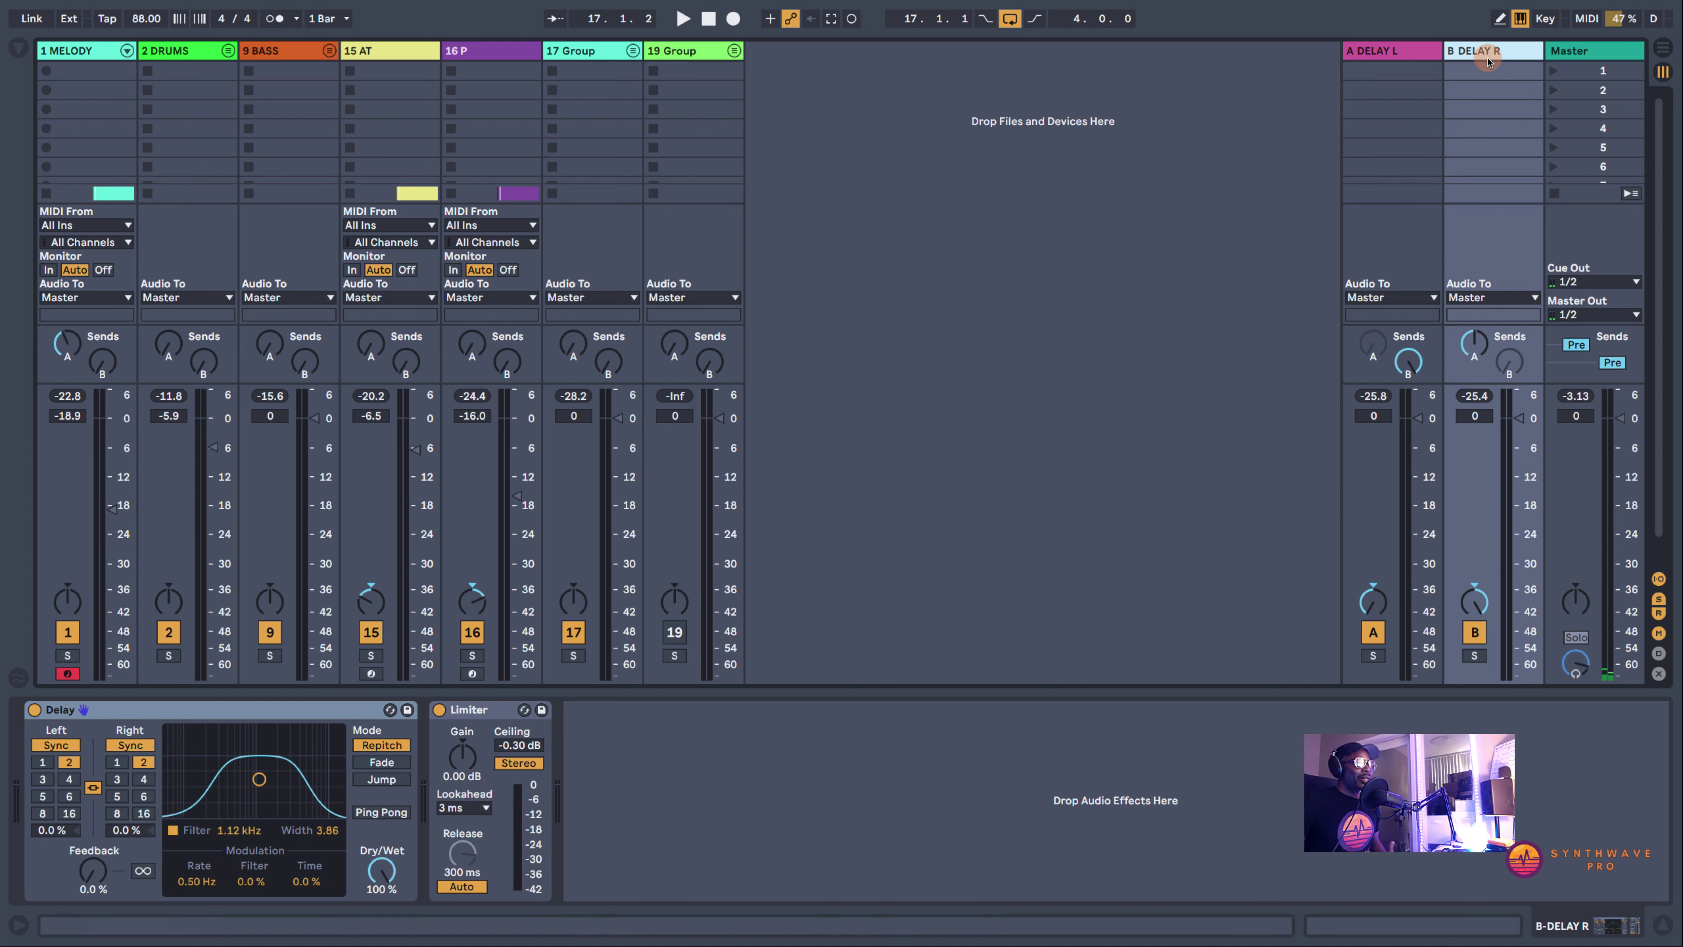
click(1376, 49)
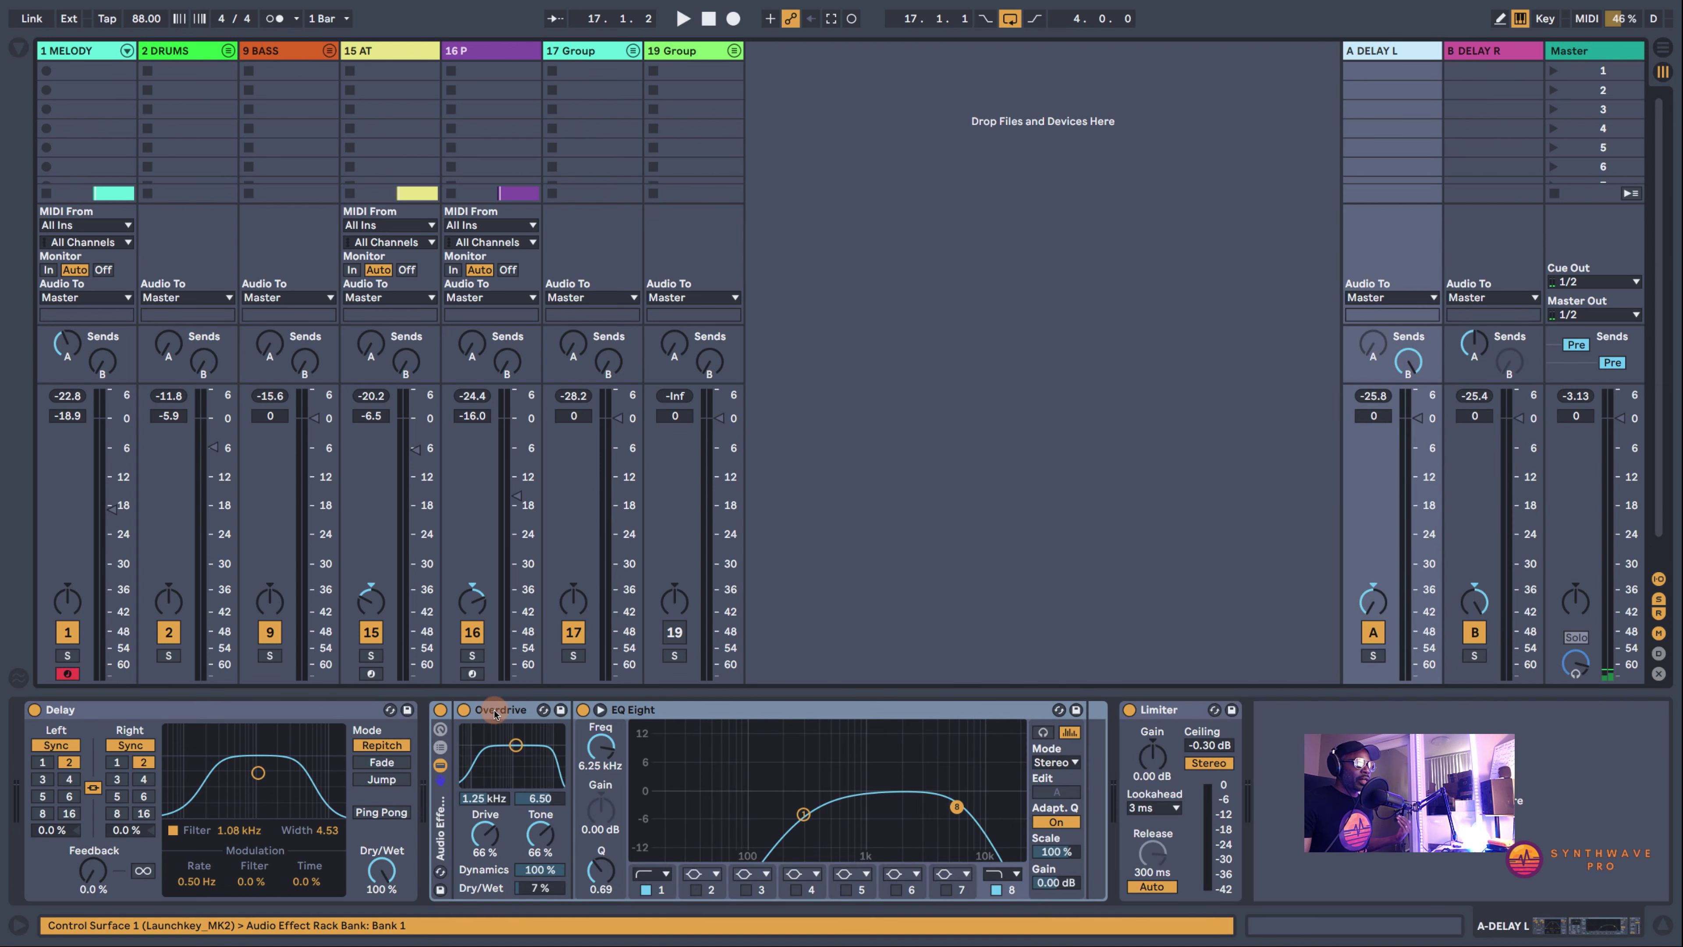
click(1496, 52)
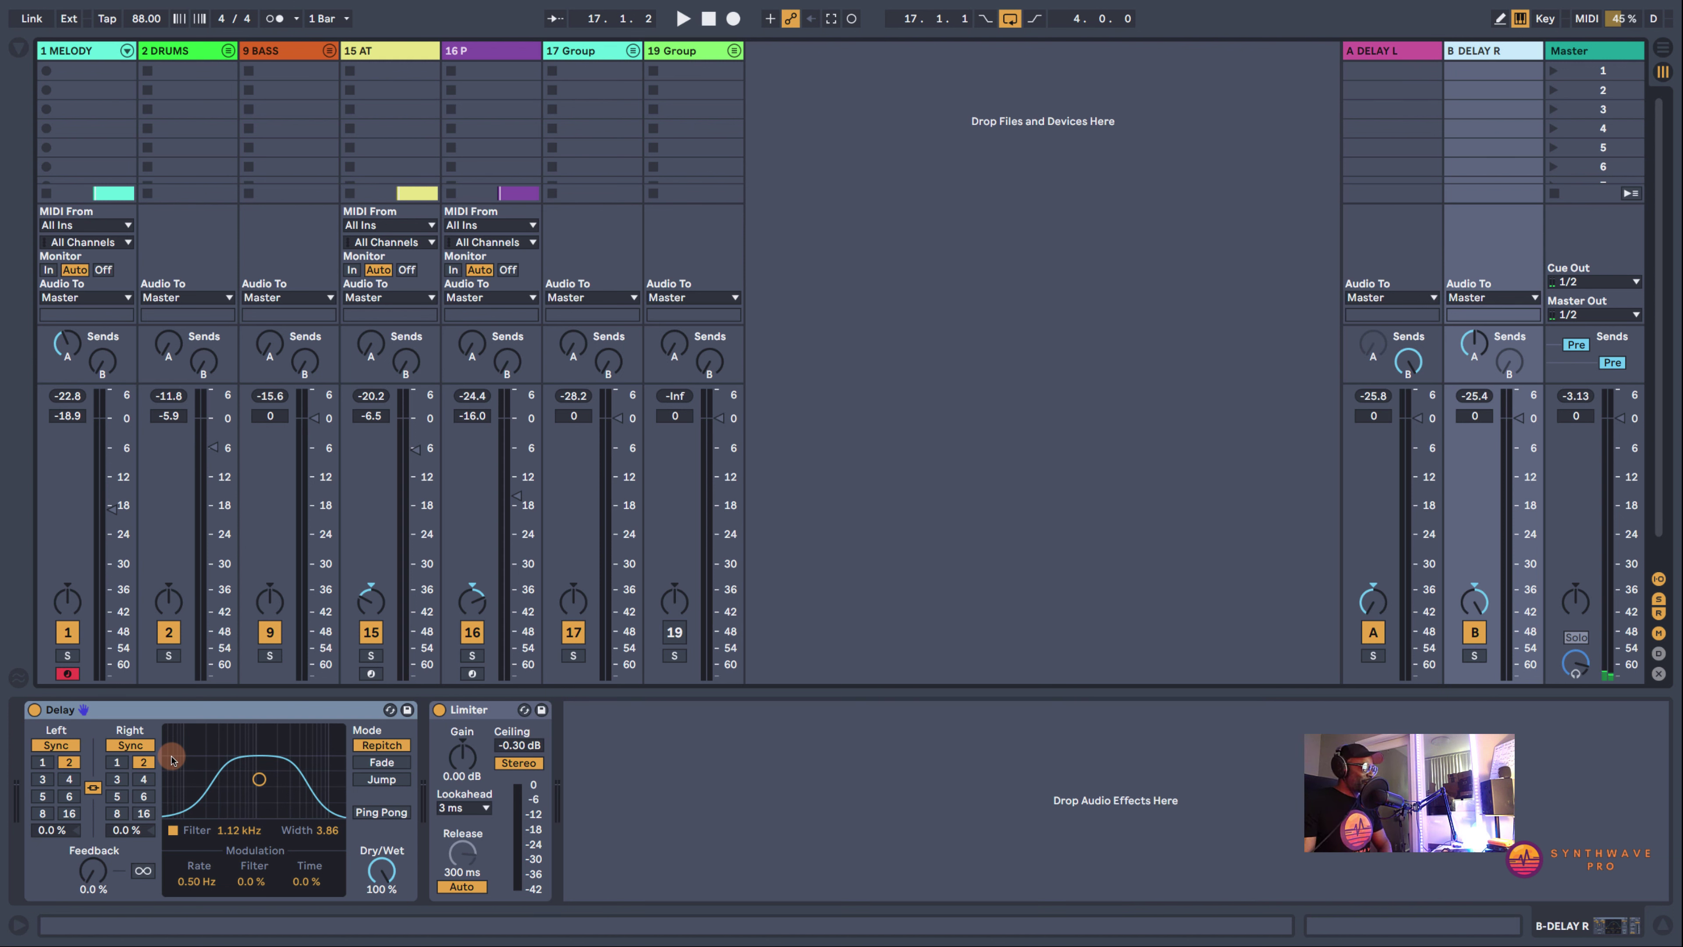
click(22, 50)
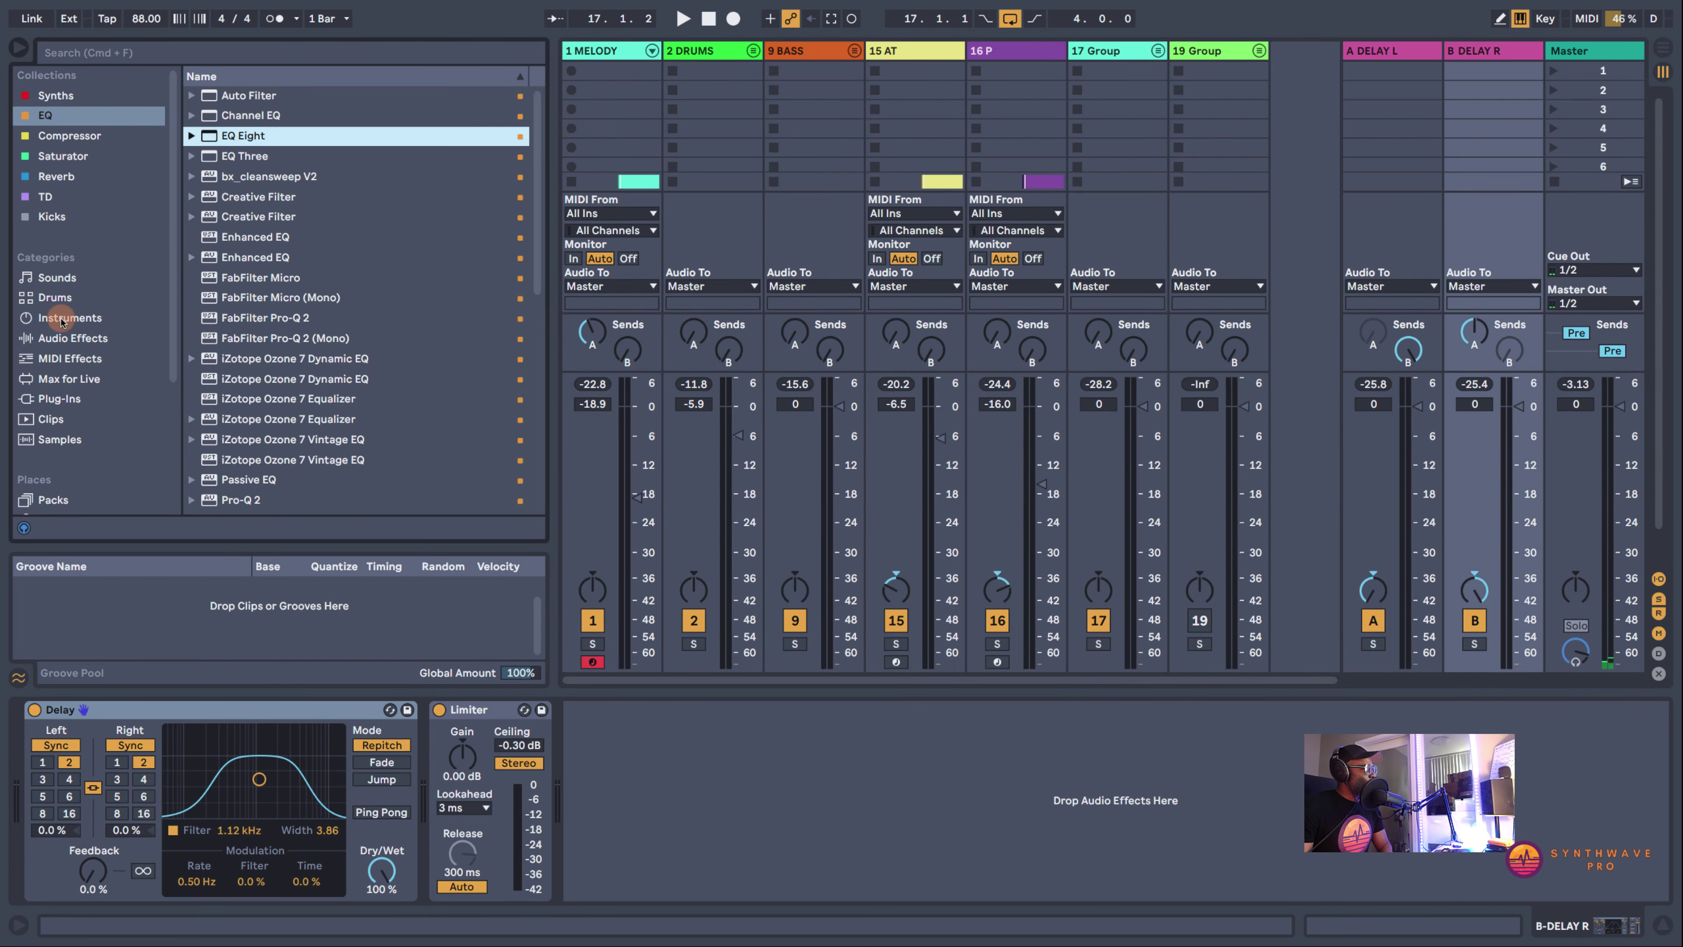
click(66, 337)
scroll(240, 303, up, 3)
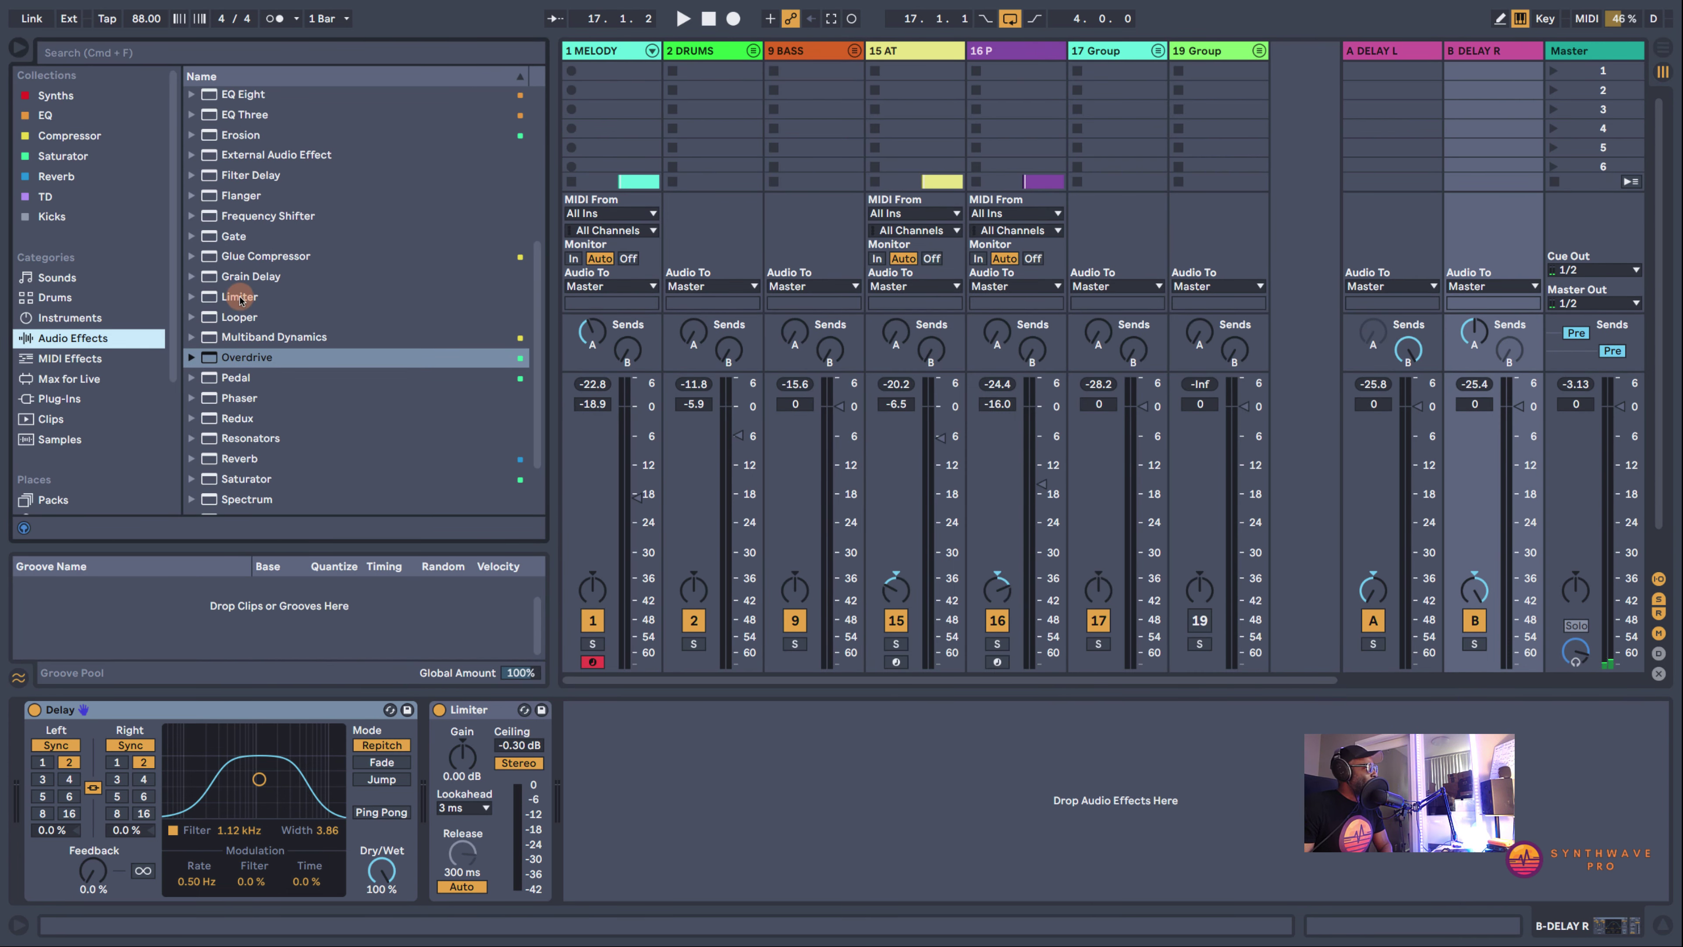
drag(247, 141, 431, 802)
click(16, 58)
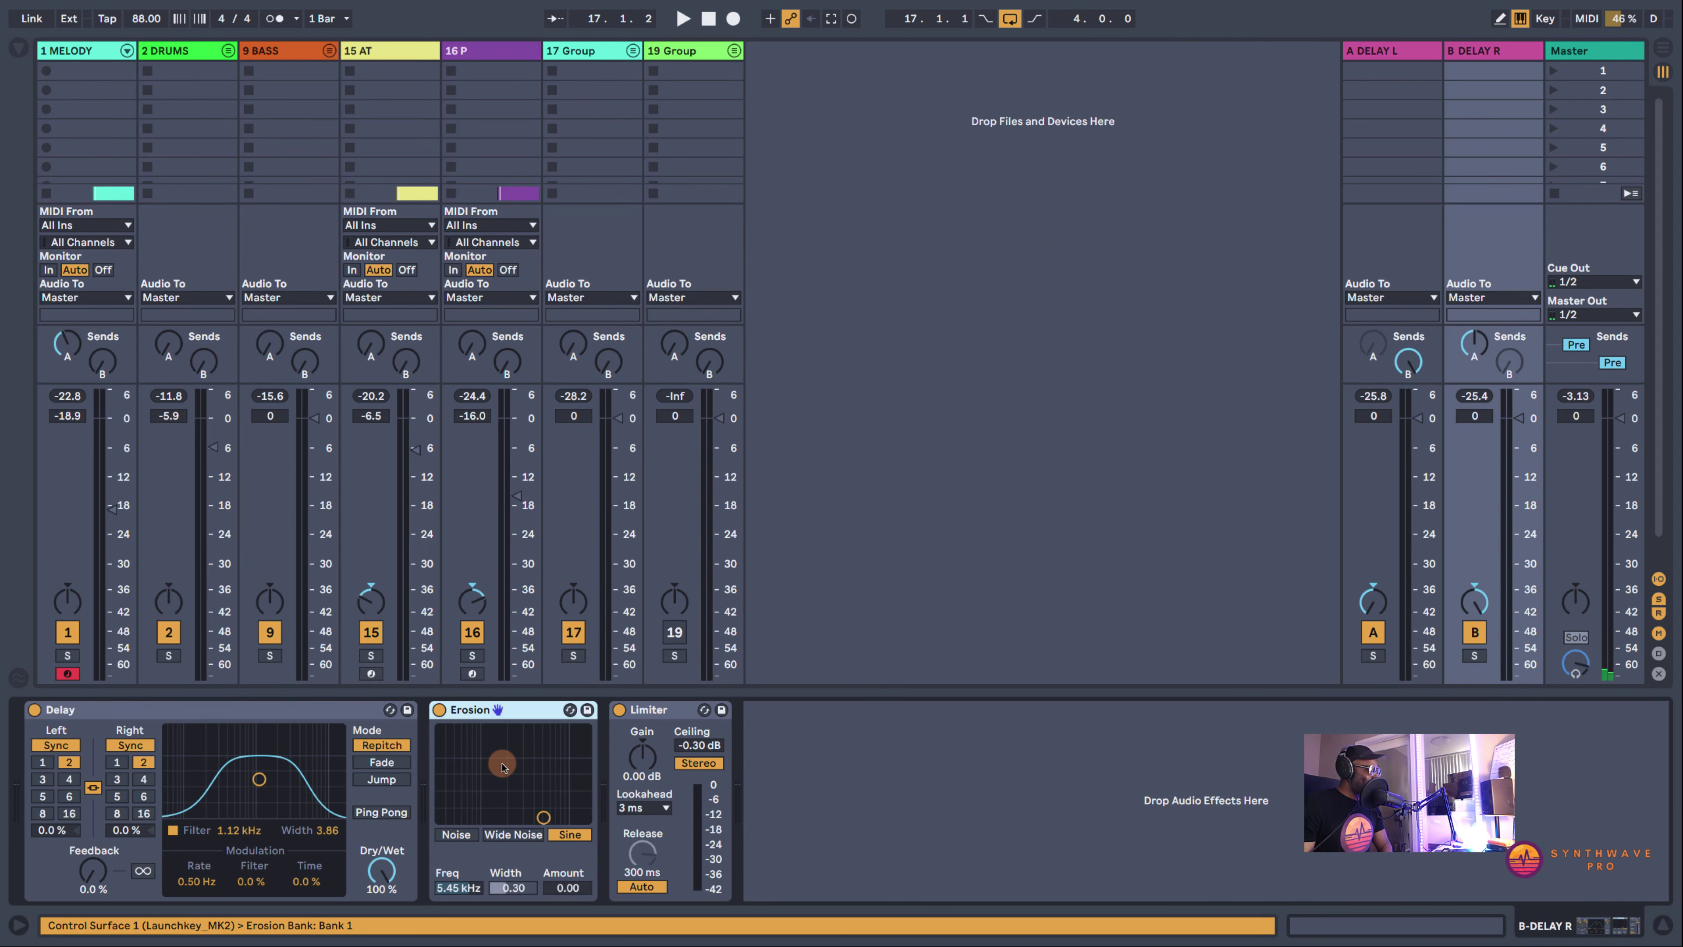
Set the Erosion to Wide Noise, solo DELAY R during playback and raise the noise amount at about 6.23 kHz
click(512, 834)
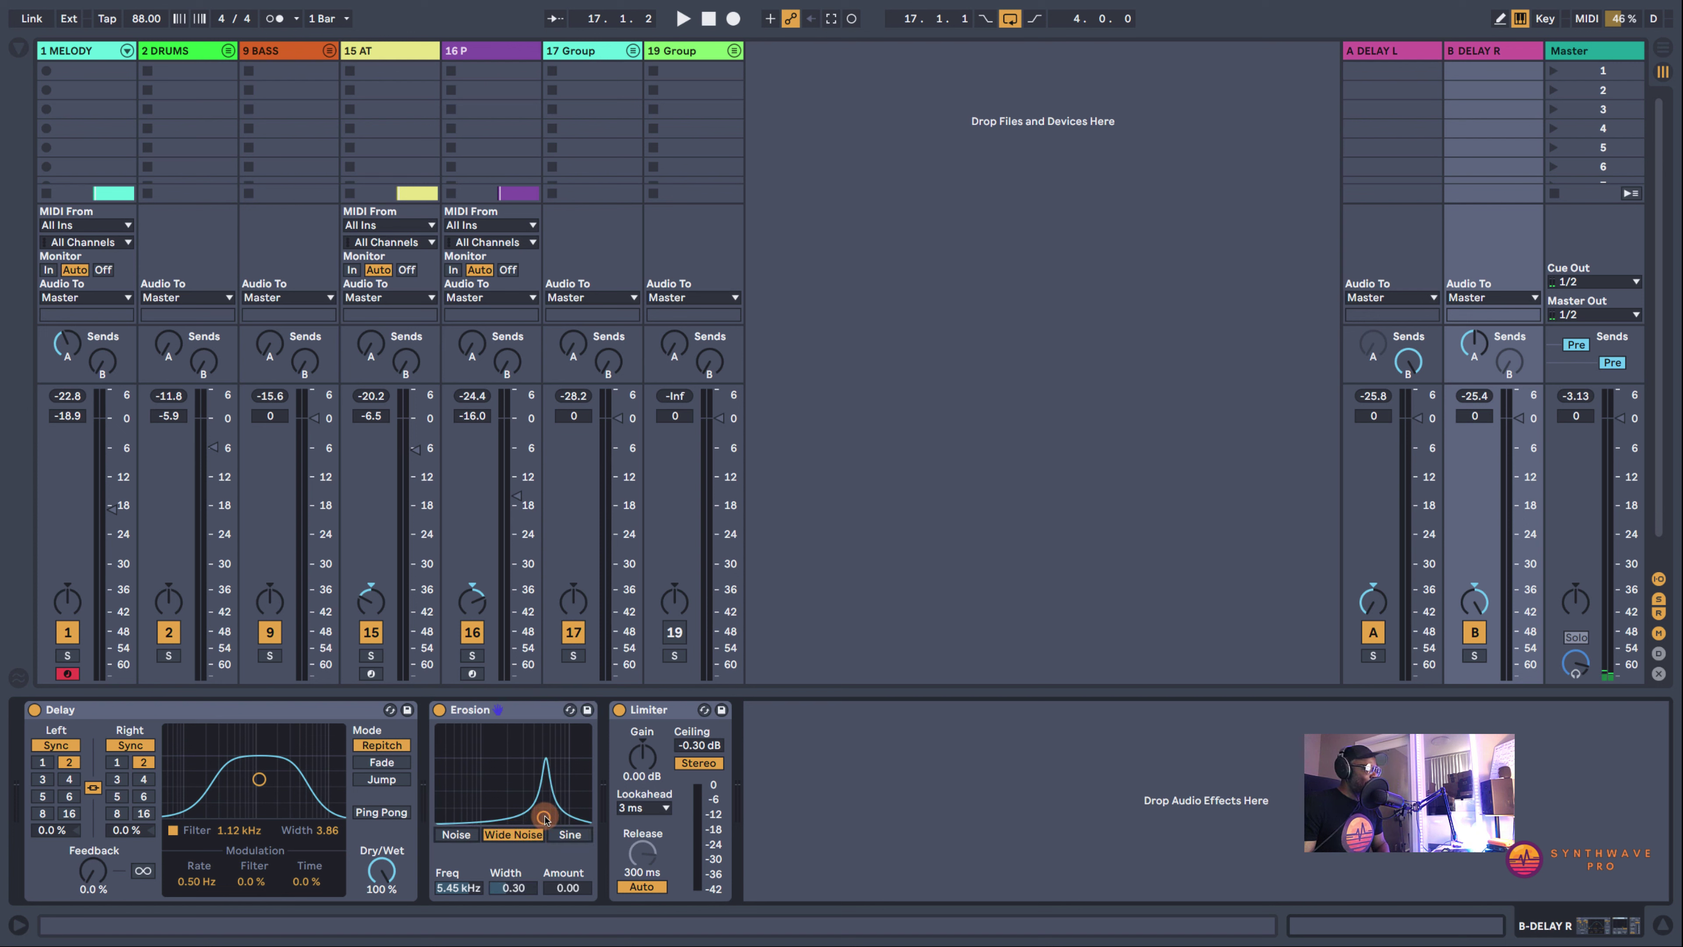
click(1475, 656)
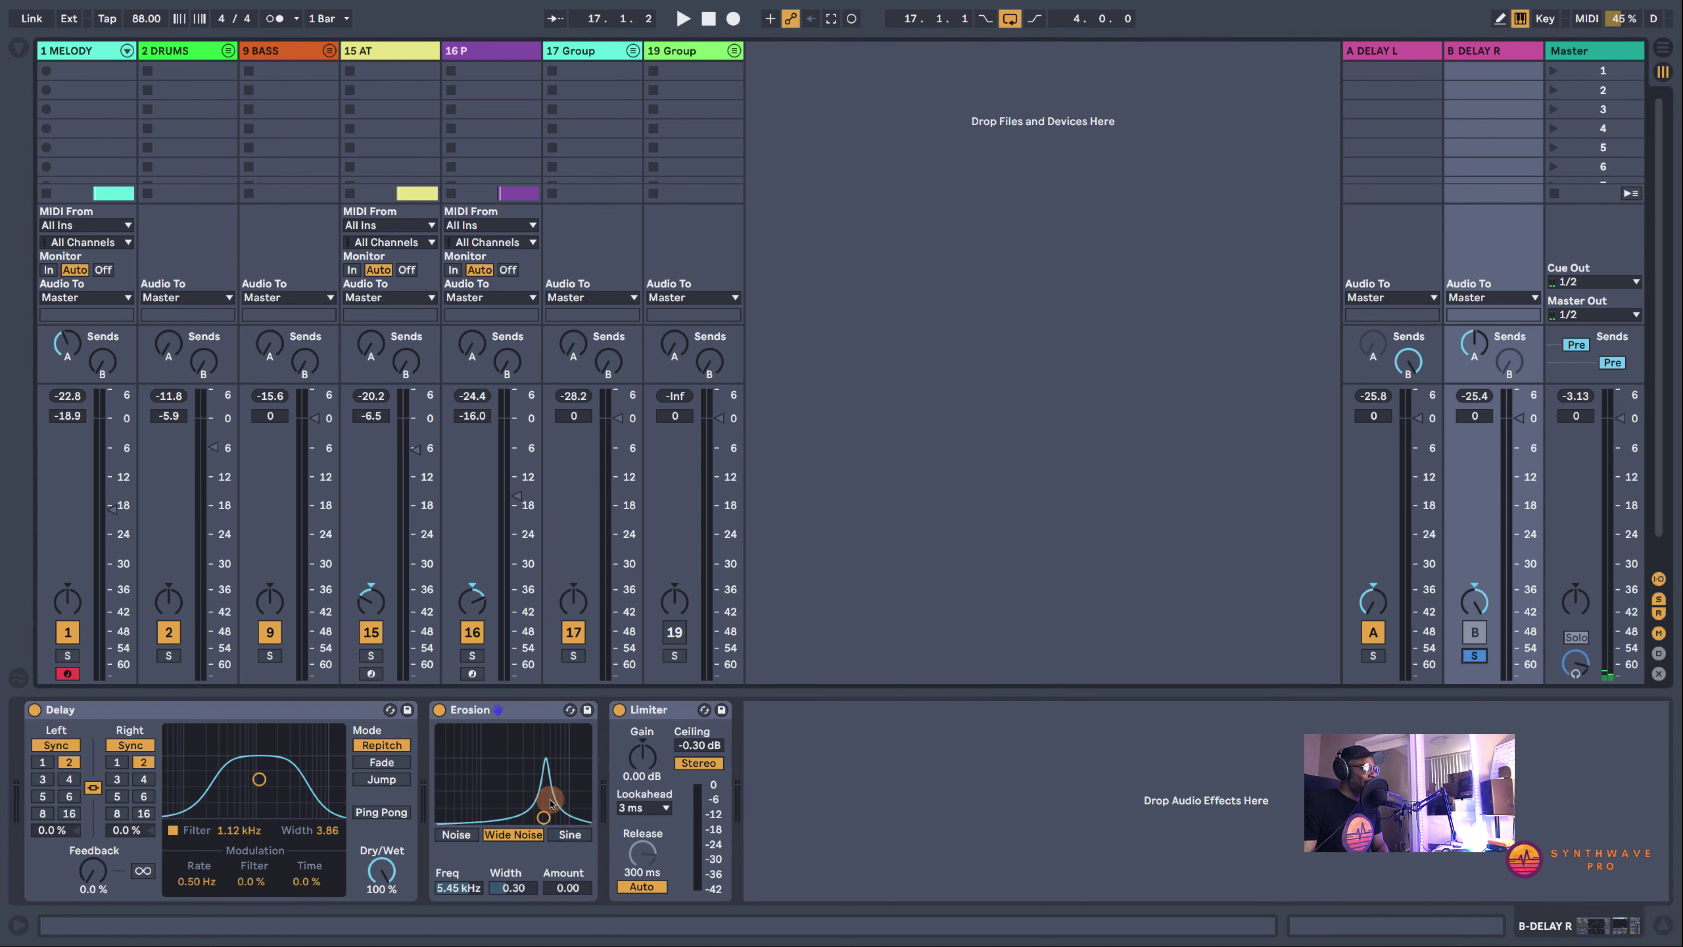
key(space)
drag(543, 815, 565, 888)
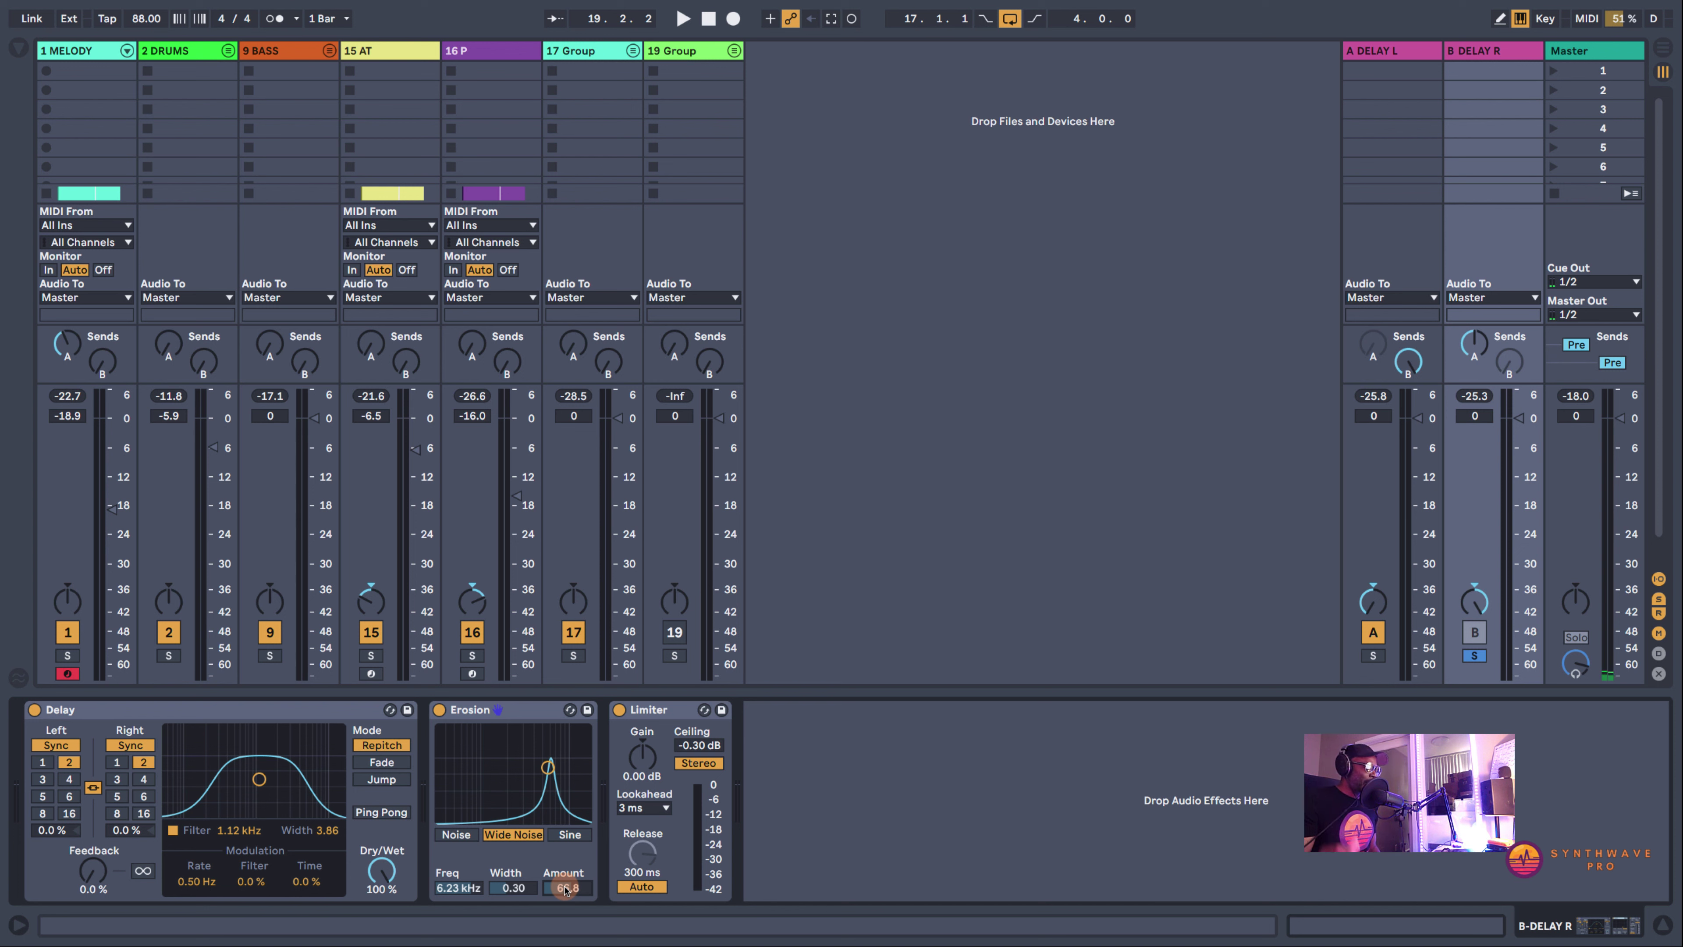
Set the Erosion to 3.75 kHz Freq, 0.57 Width and 48.4 Amount, and compare DELAY R with it bypassed and active
key(space)
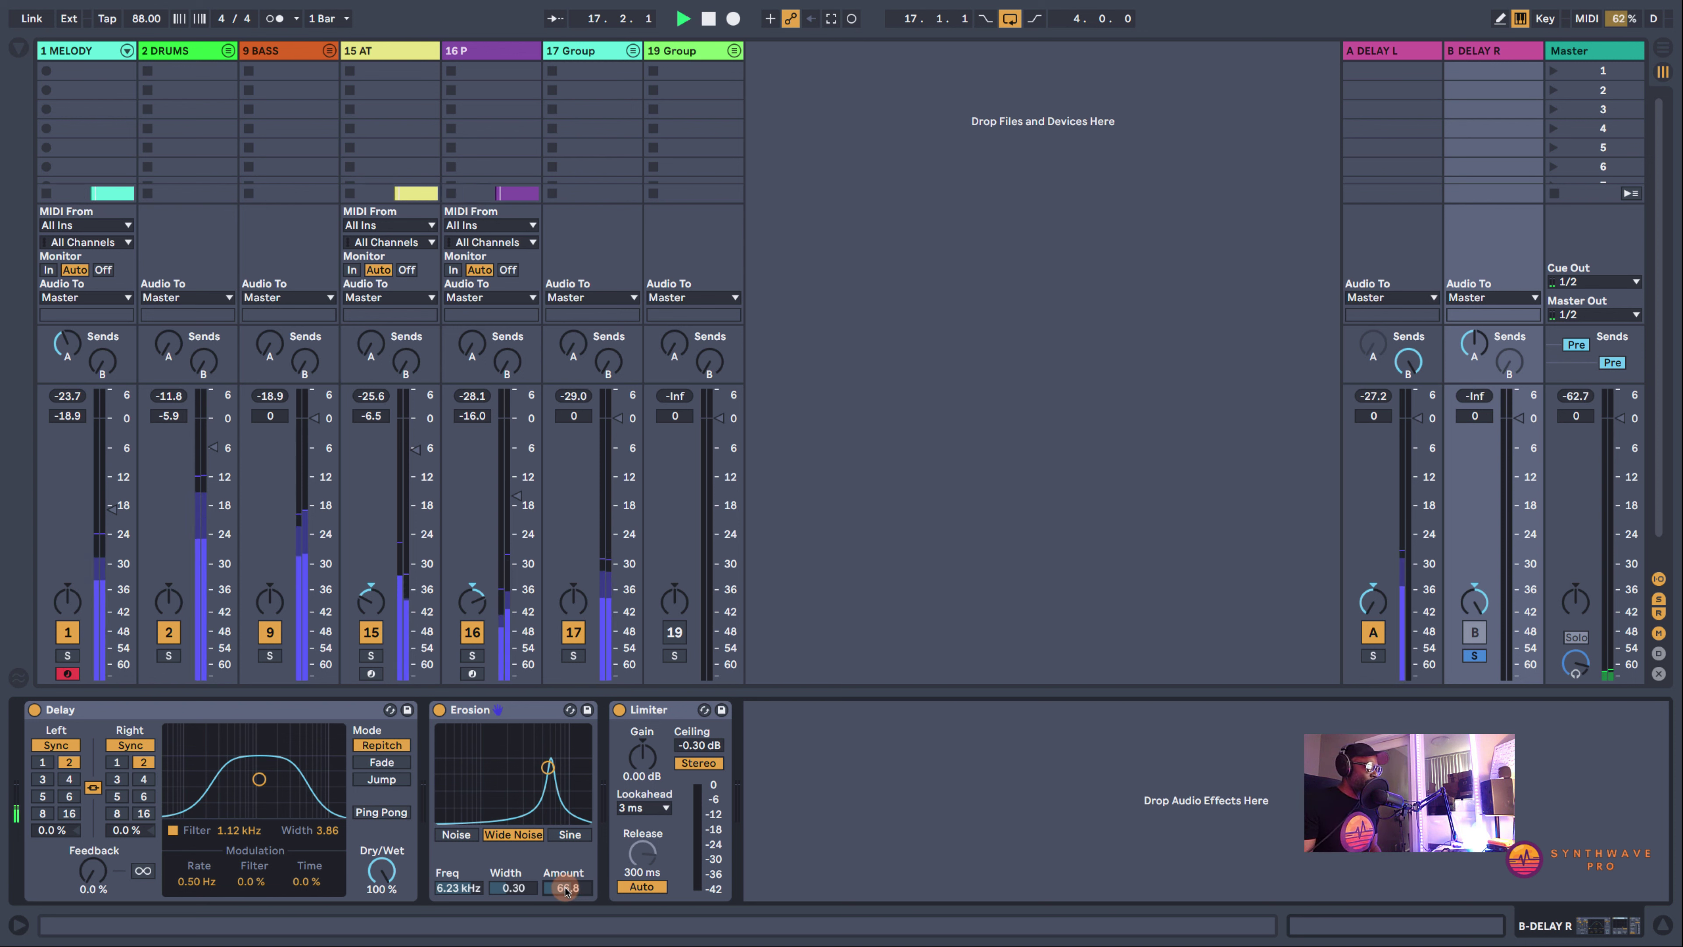
drag(567, 889, 510, 888)
drag(509, 888, 459, 888)
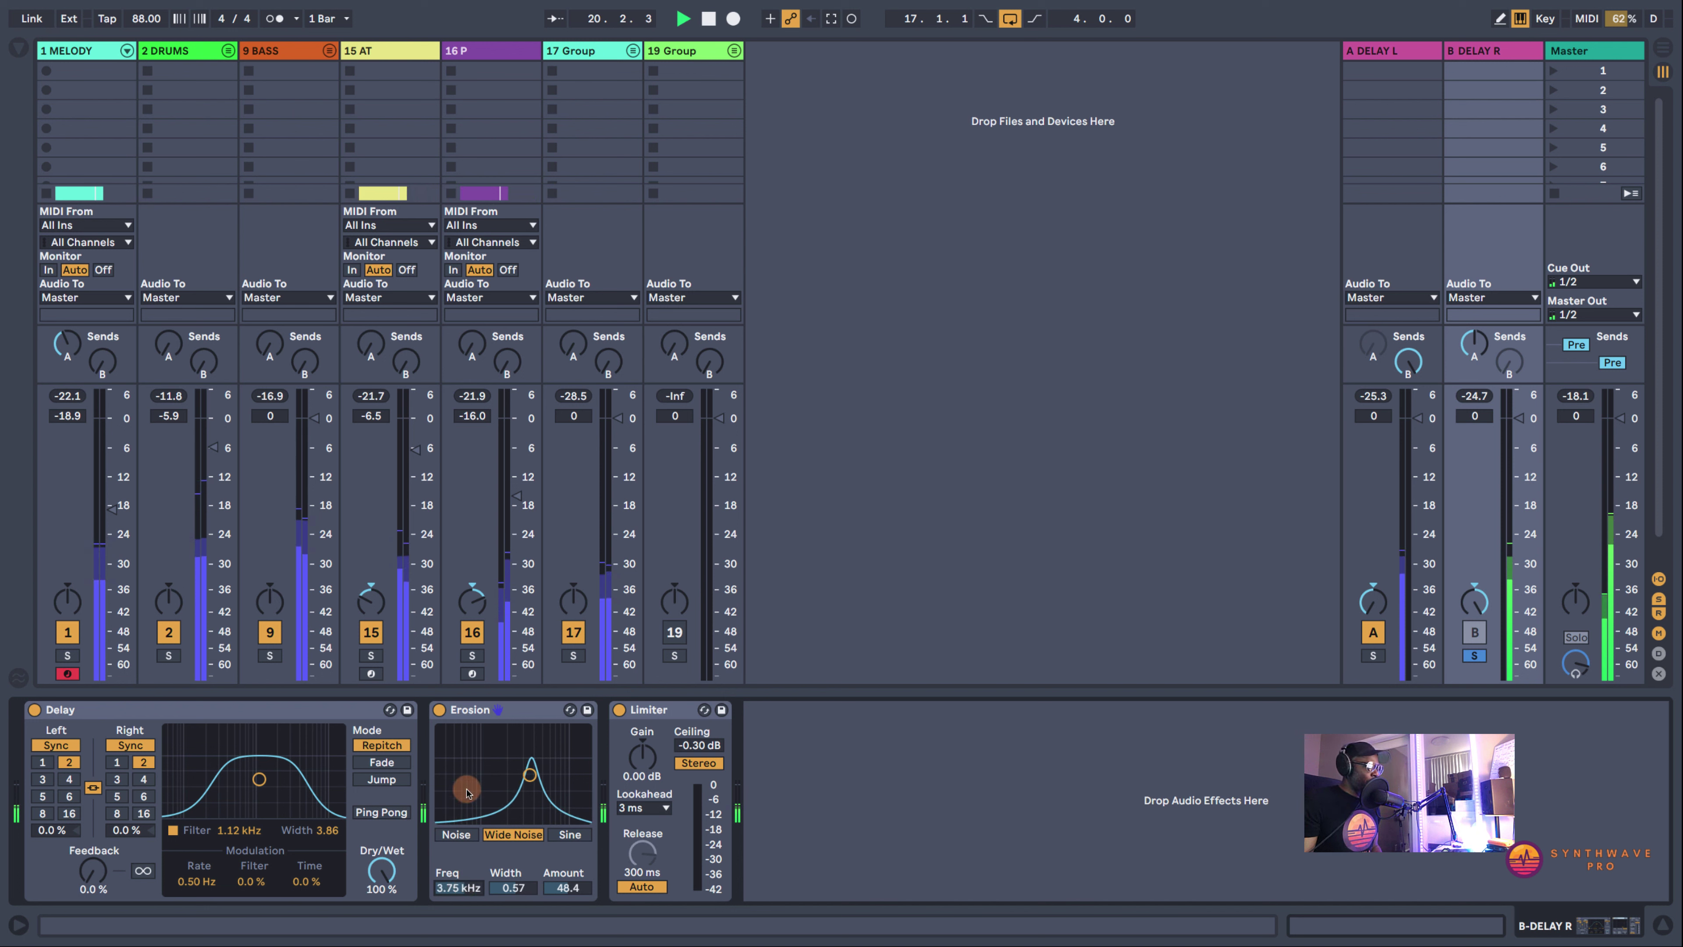
click(439, 709)
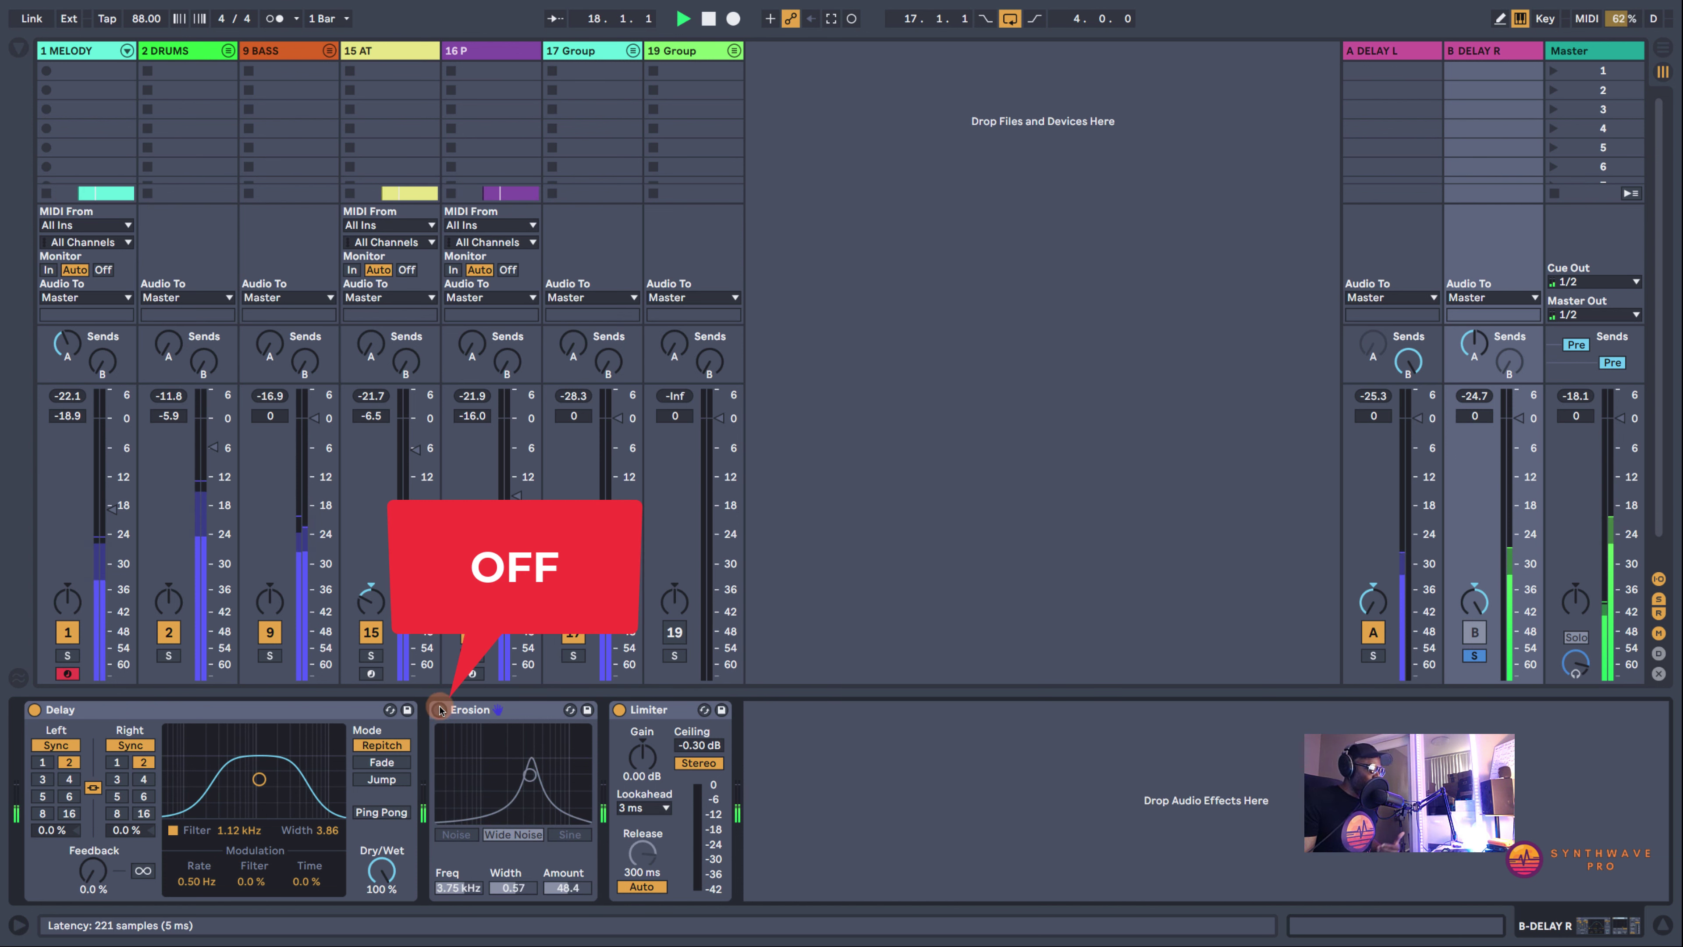
click(439, 709)
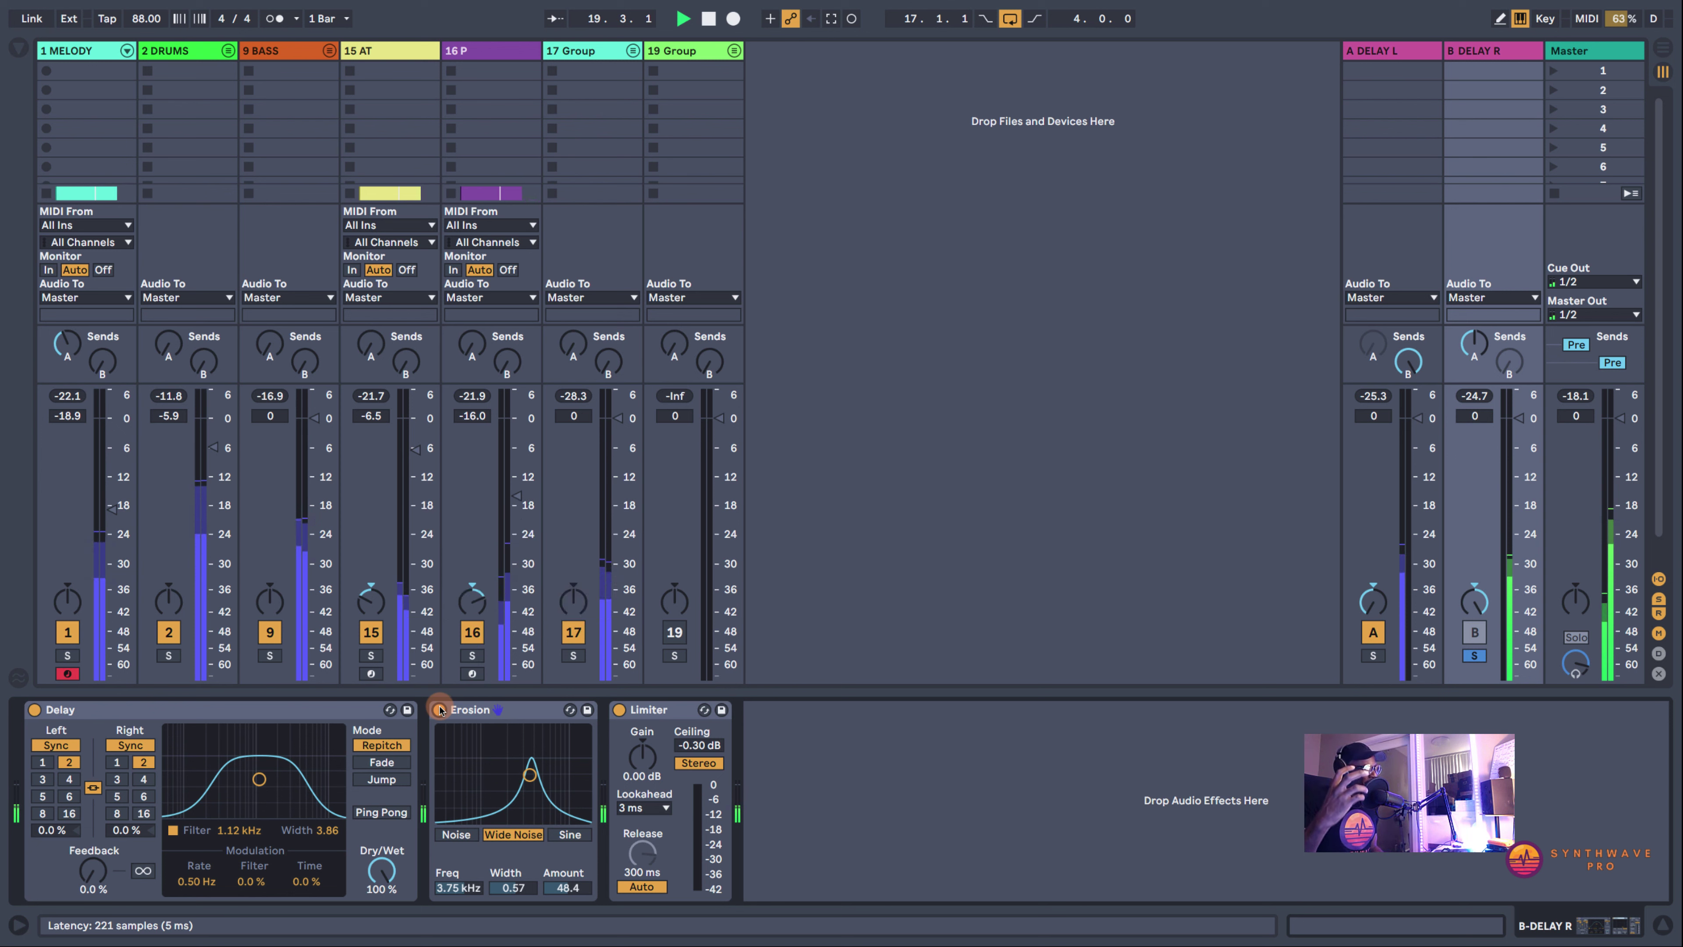
Solo DELAY L and MELODY alongside DELAY R and reduce the Erosion Amount to 28.1
click(1376, 655)
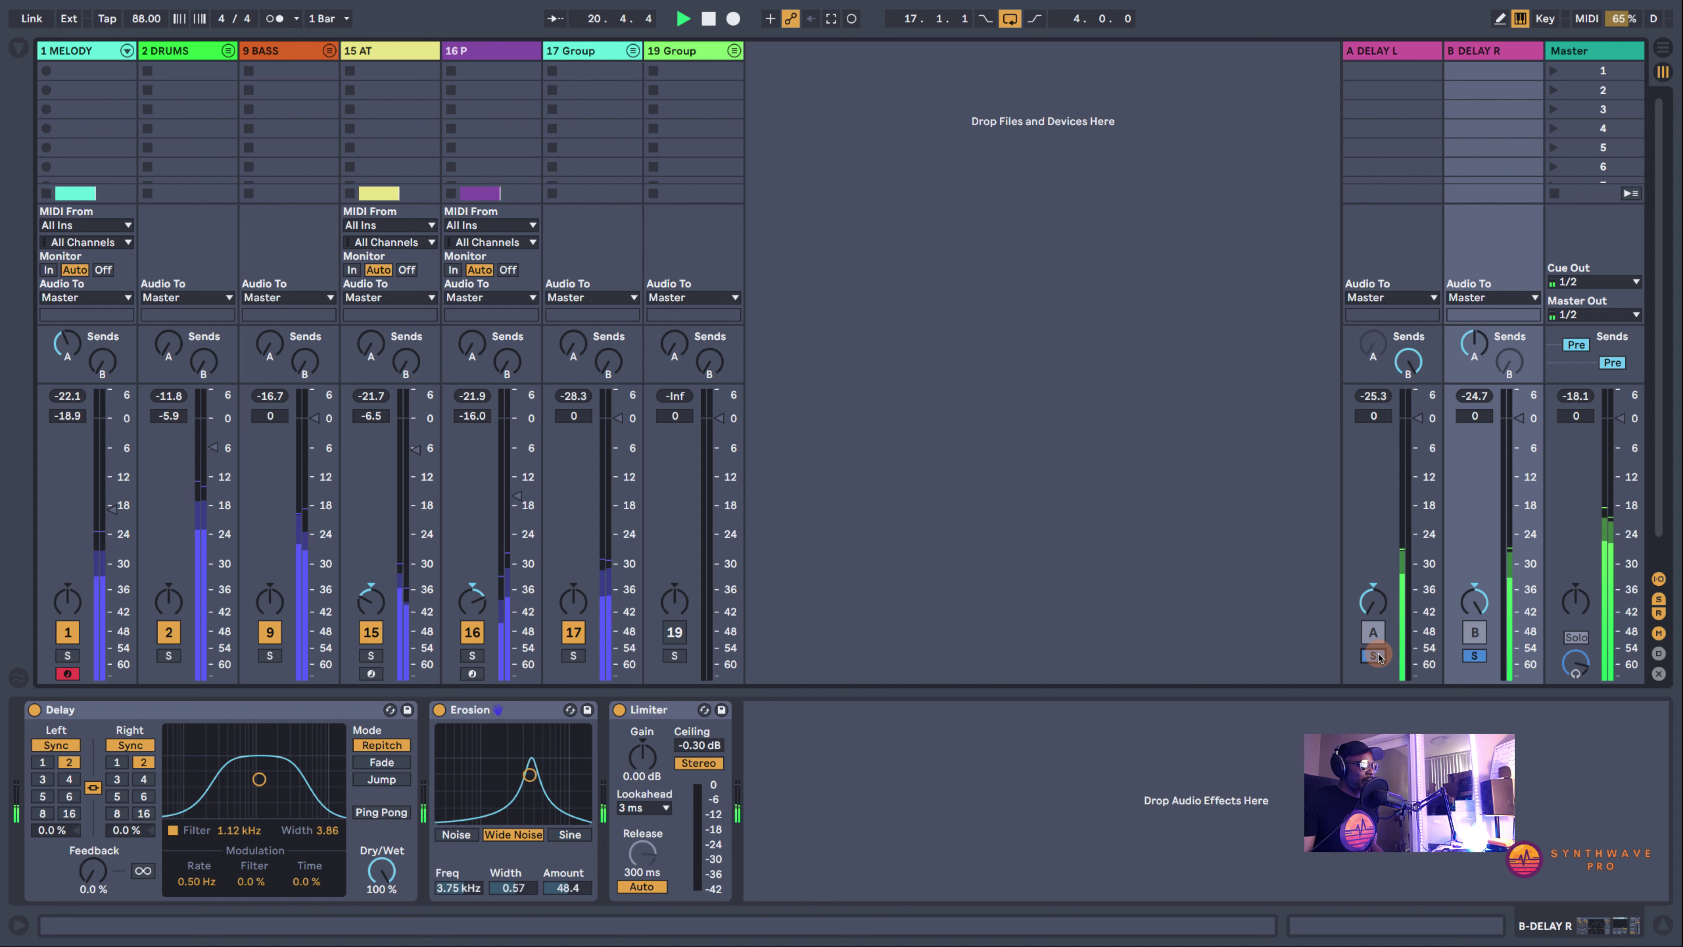
click(67, 654)
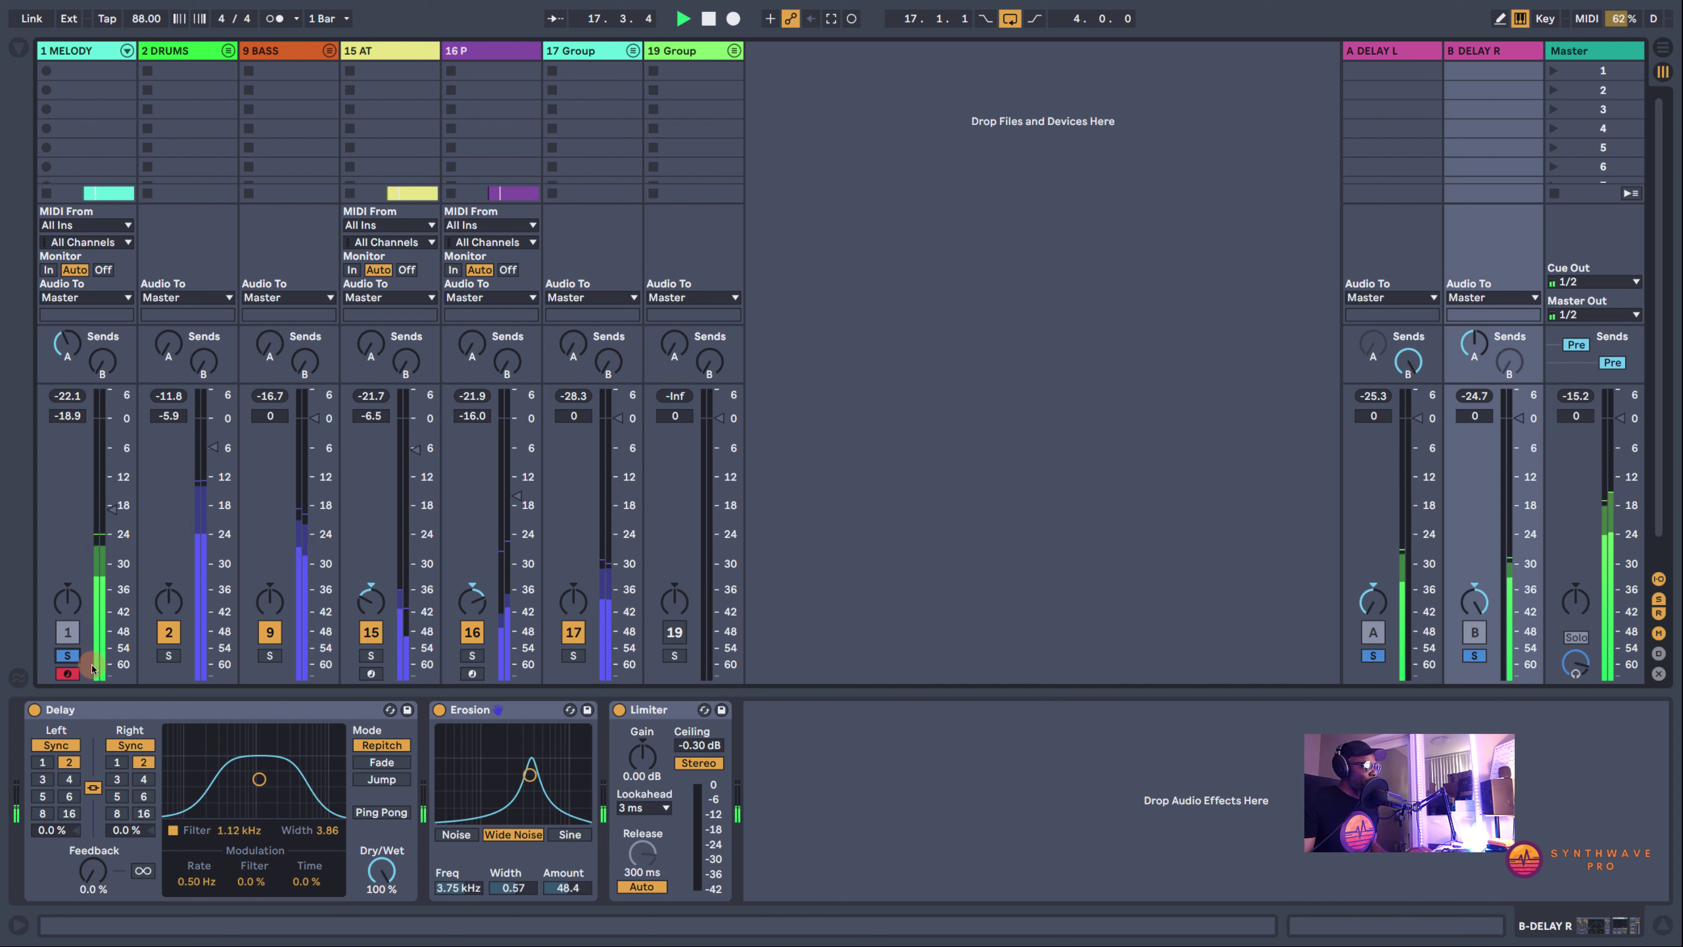
click(560, 887)
drag(559, 888, 560, 887)
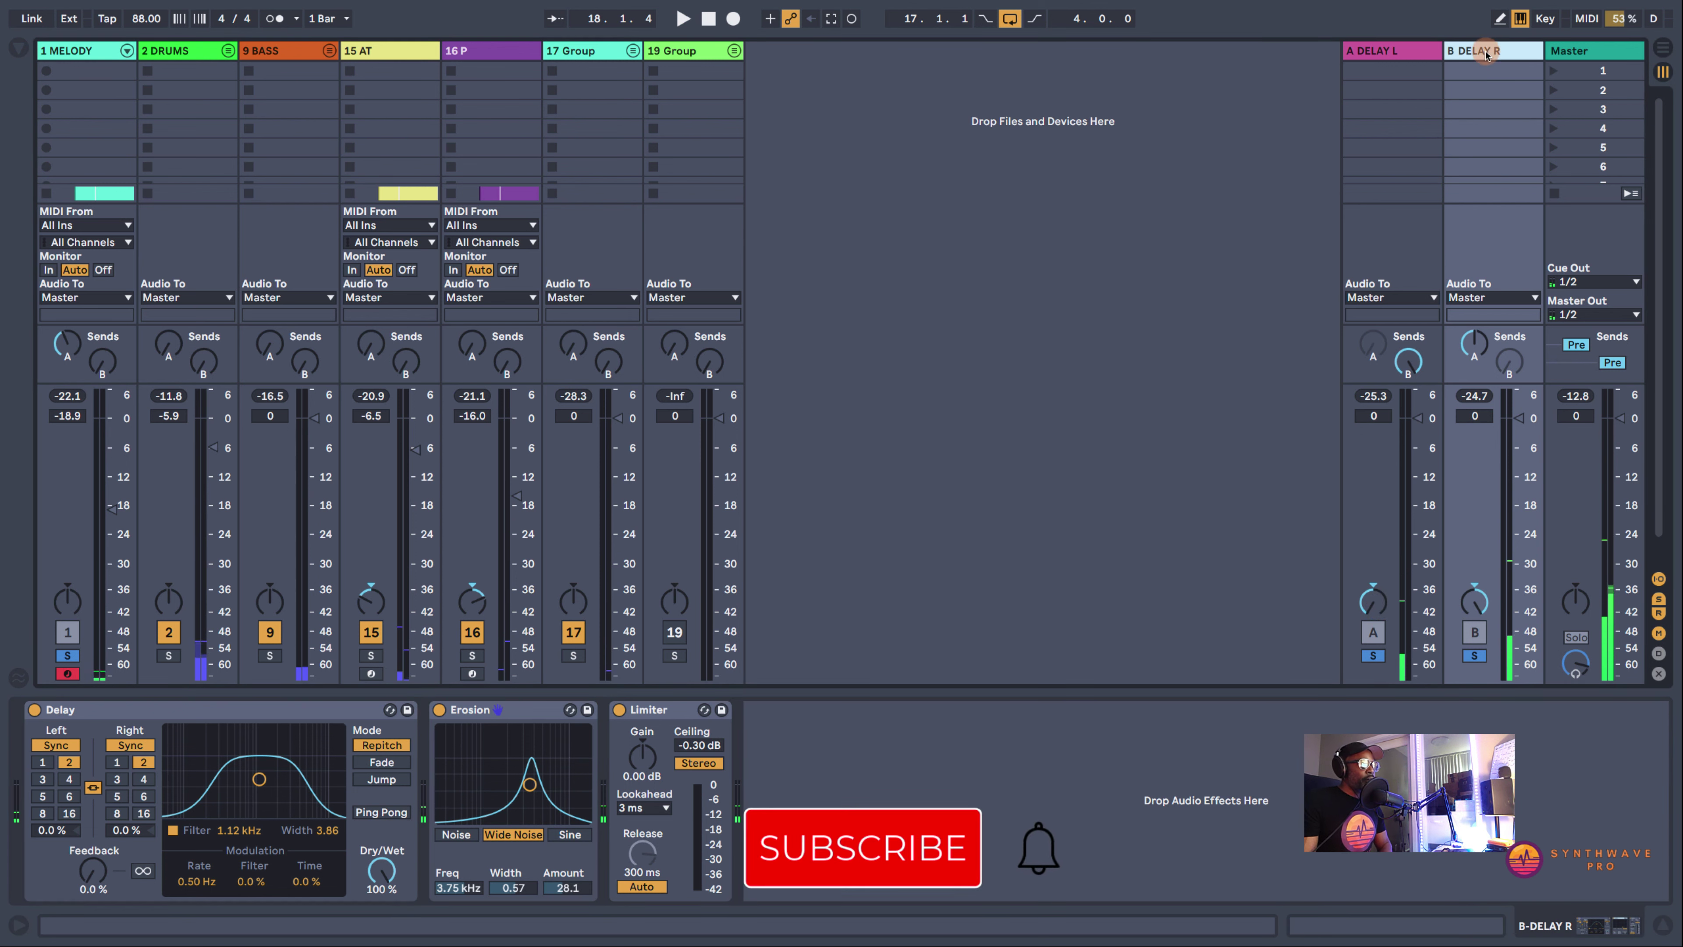
Leave only DELAY R soloed and insert a Saturator from the Saturator collection between its Erosion and Limiter
click(1476, 654)
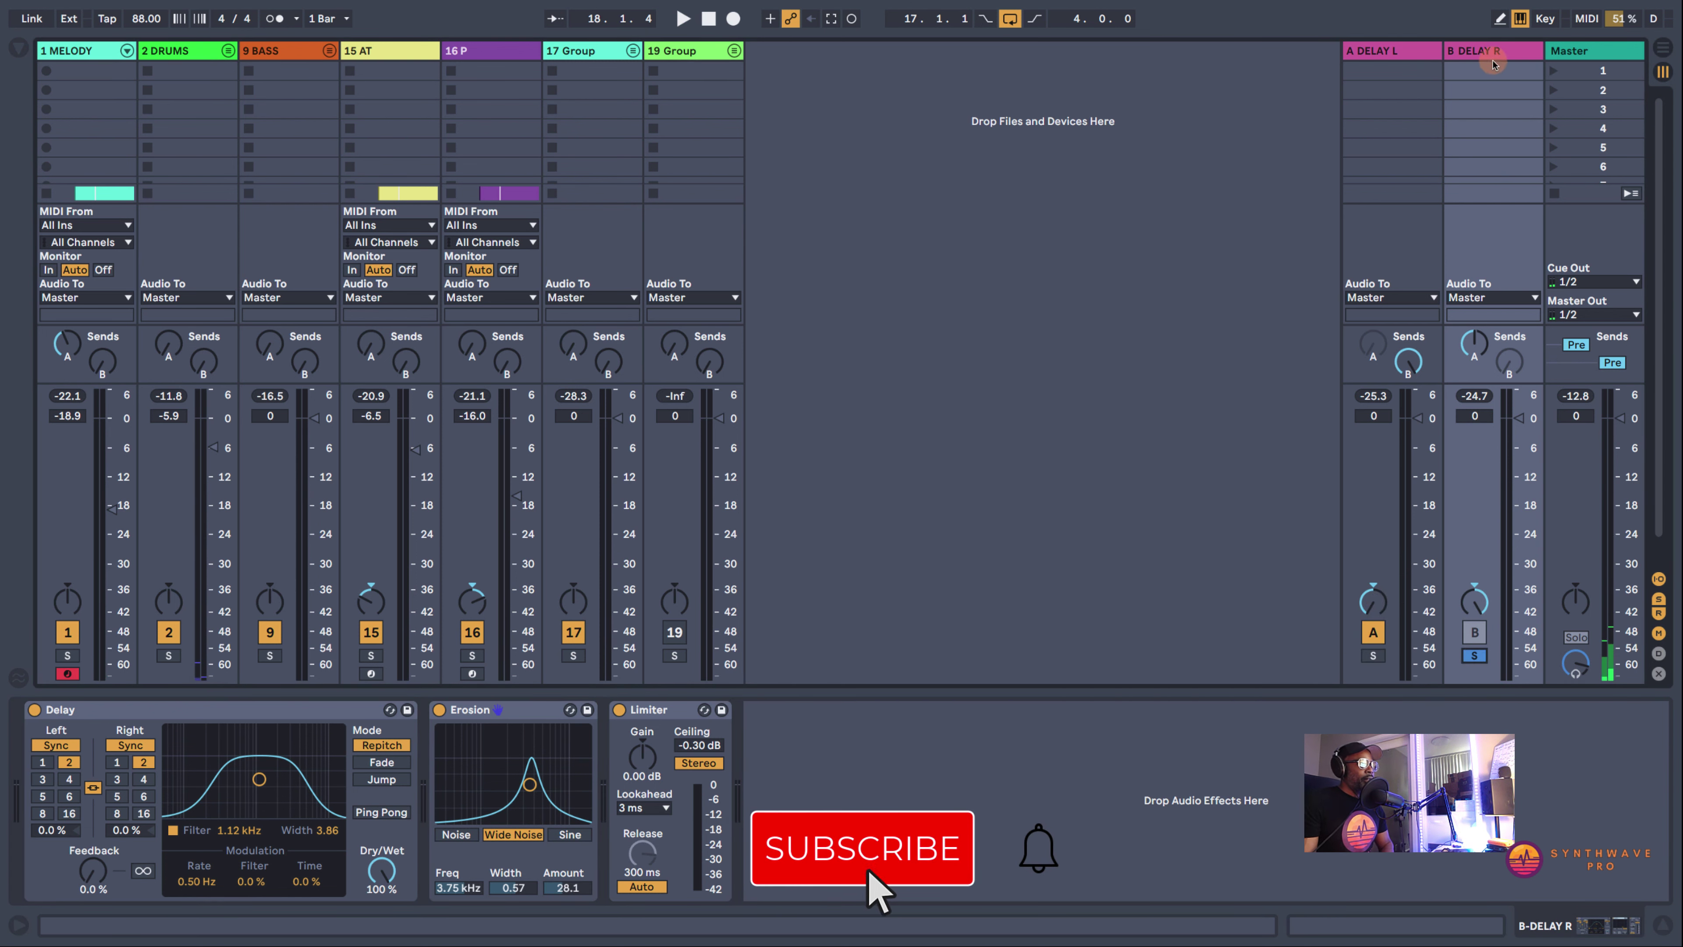
click(20, 46)
scroll(203, 218, down, 3)
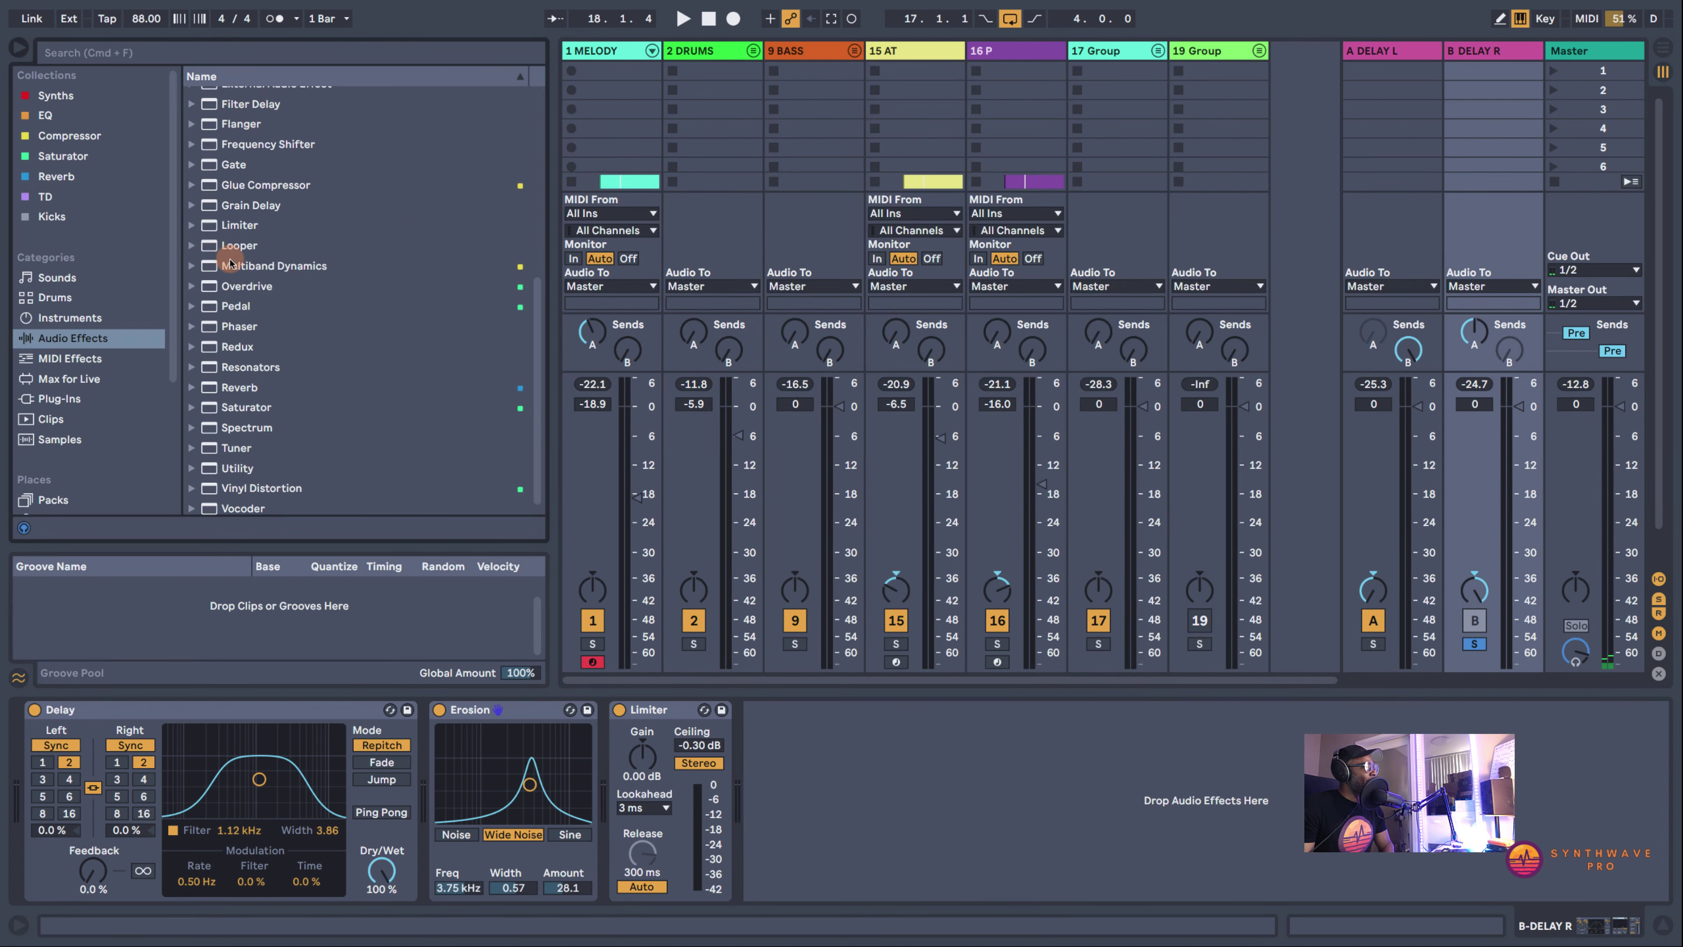
click(63, 156)
double_click(237, 176)
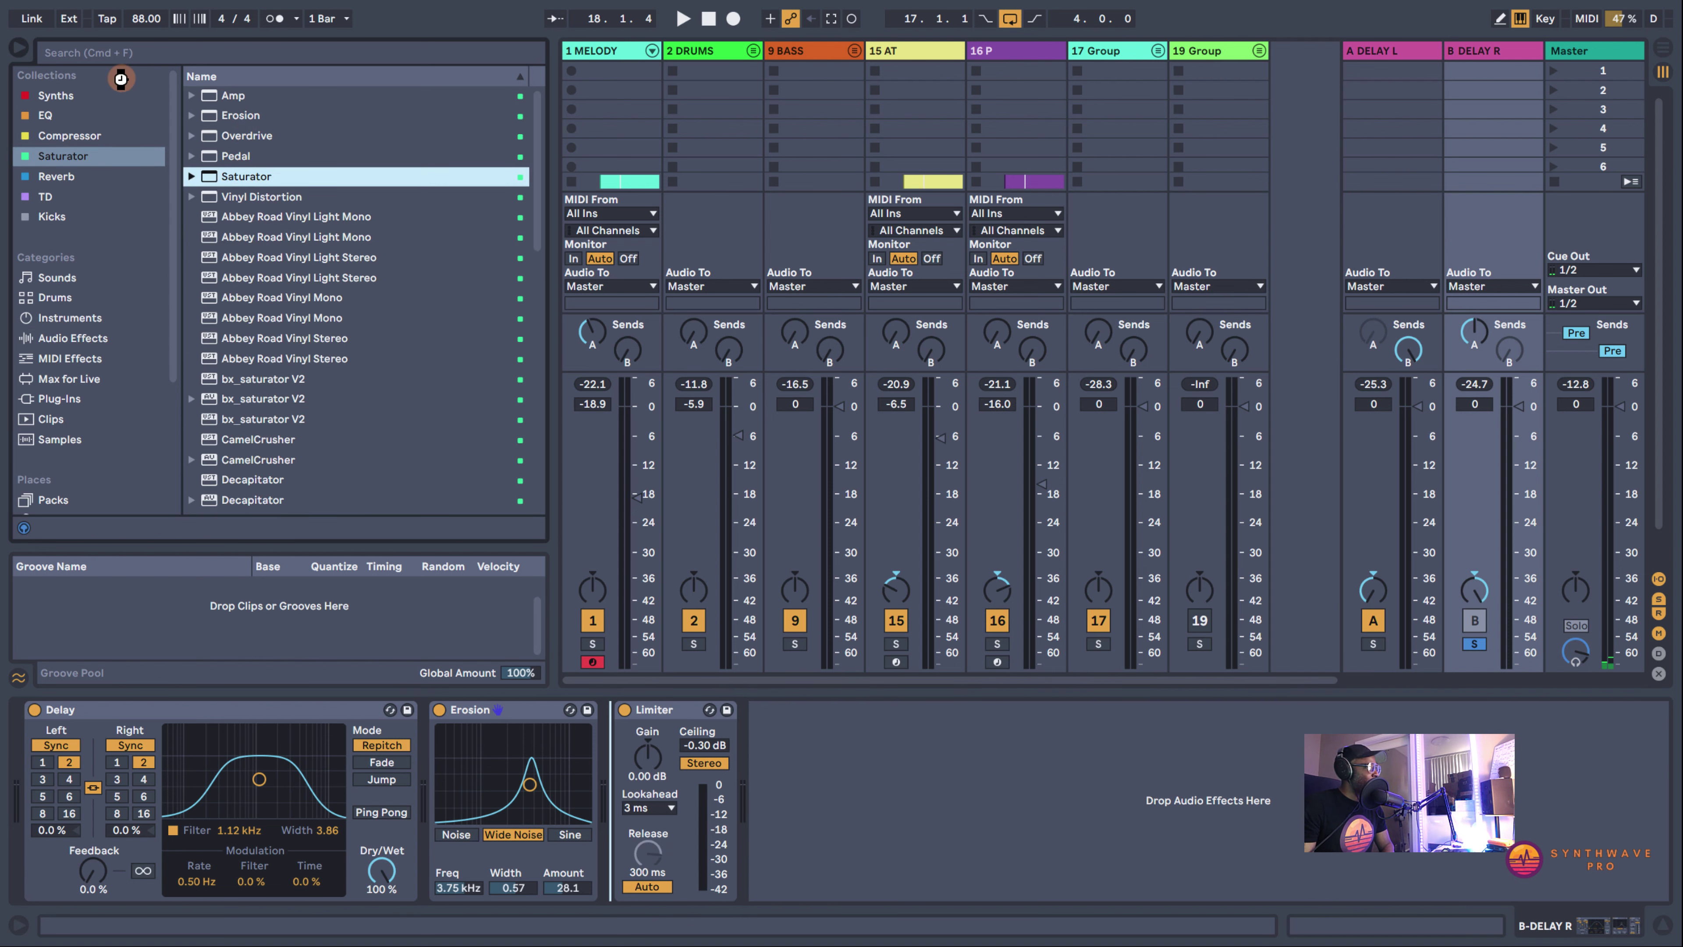
click(20, 47)
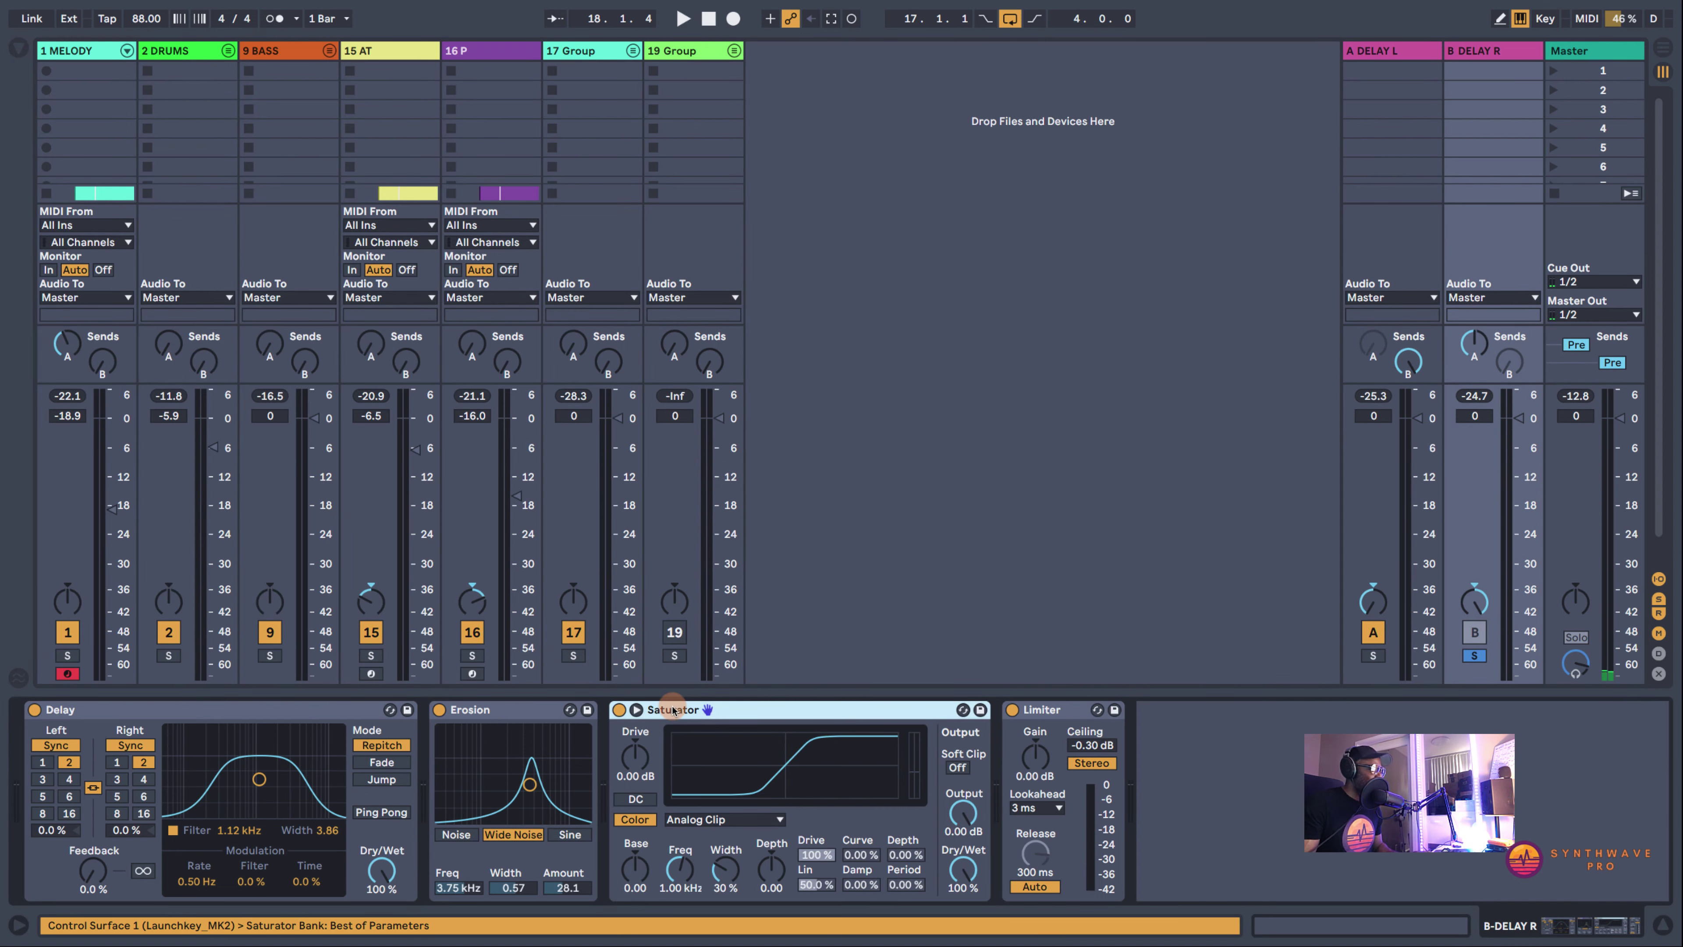
Enable the DC filter on the DELAY R Saturator, set its Dry/Wet to 96% and start playback
click(635, 802)
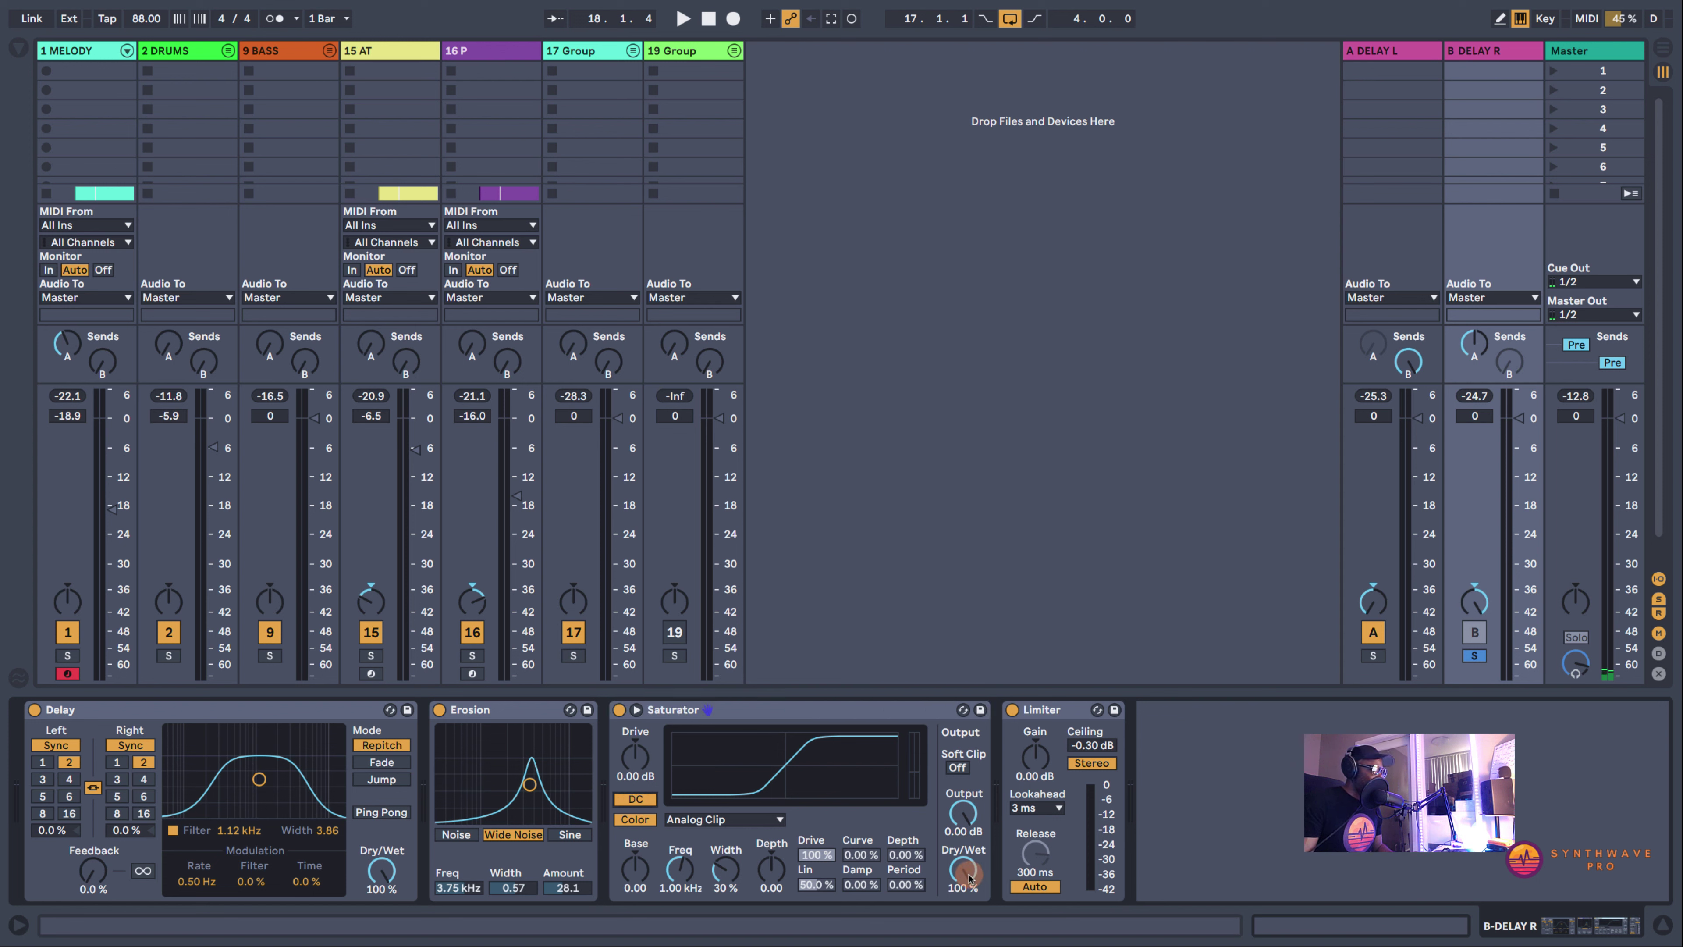
drag(969, 878, 969, 908)
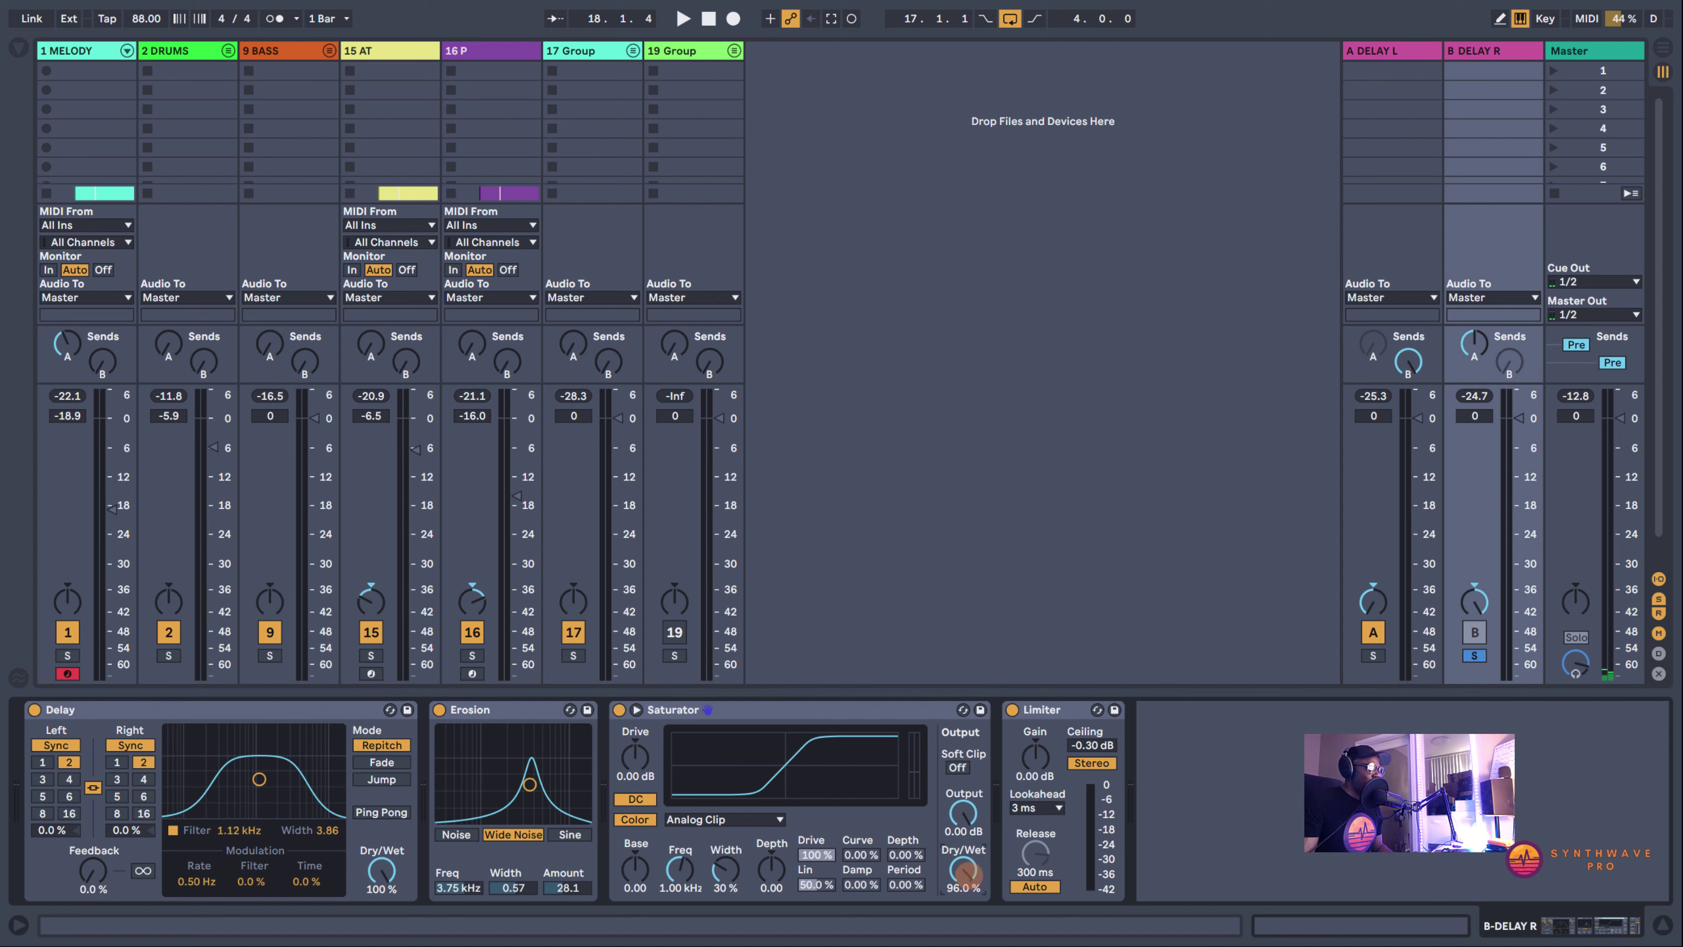
key(space)
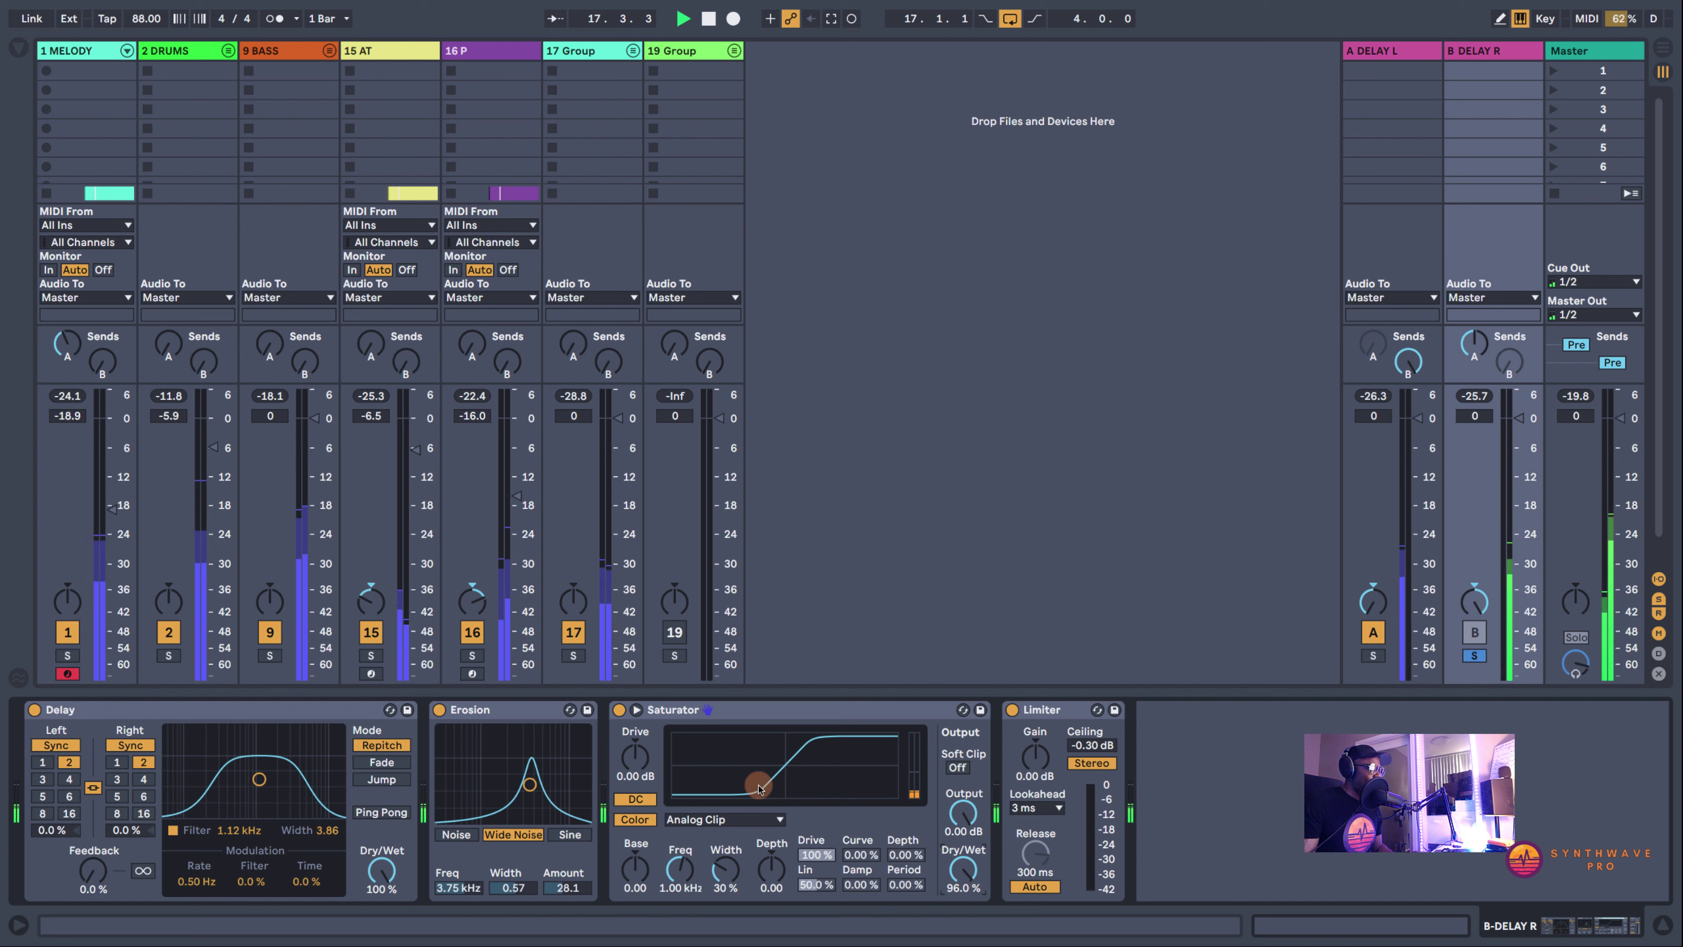
Set the Saturator to 4 dB Drive and -3.43 dB Output, and compare DELAY R with it bypassed and active
drag(635, 756, 636, 756)
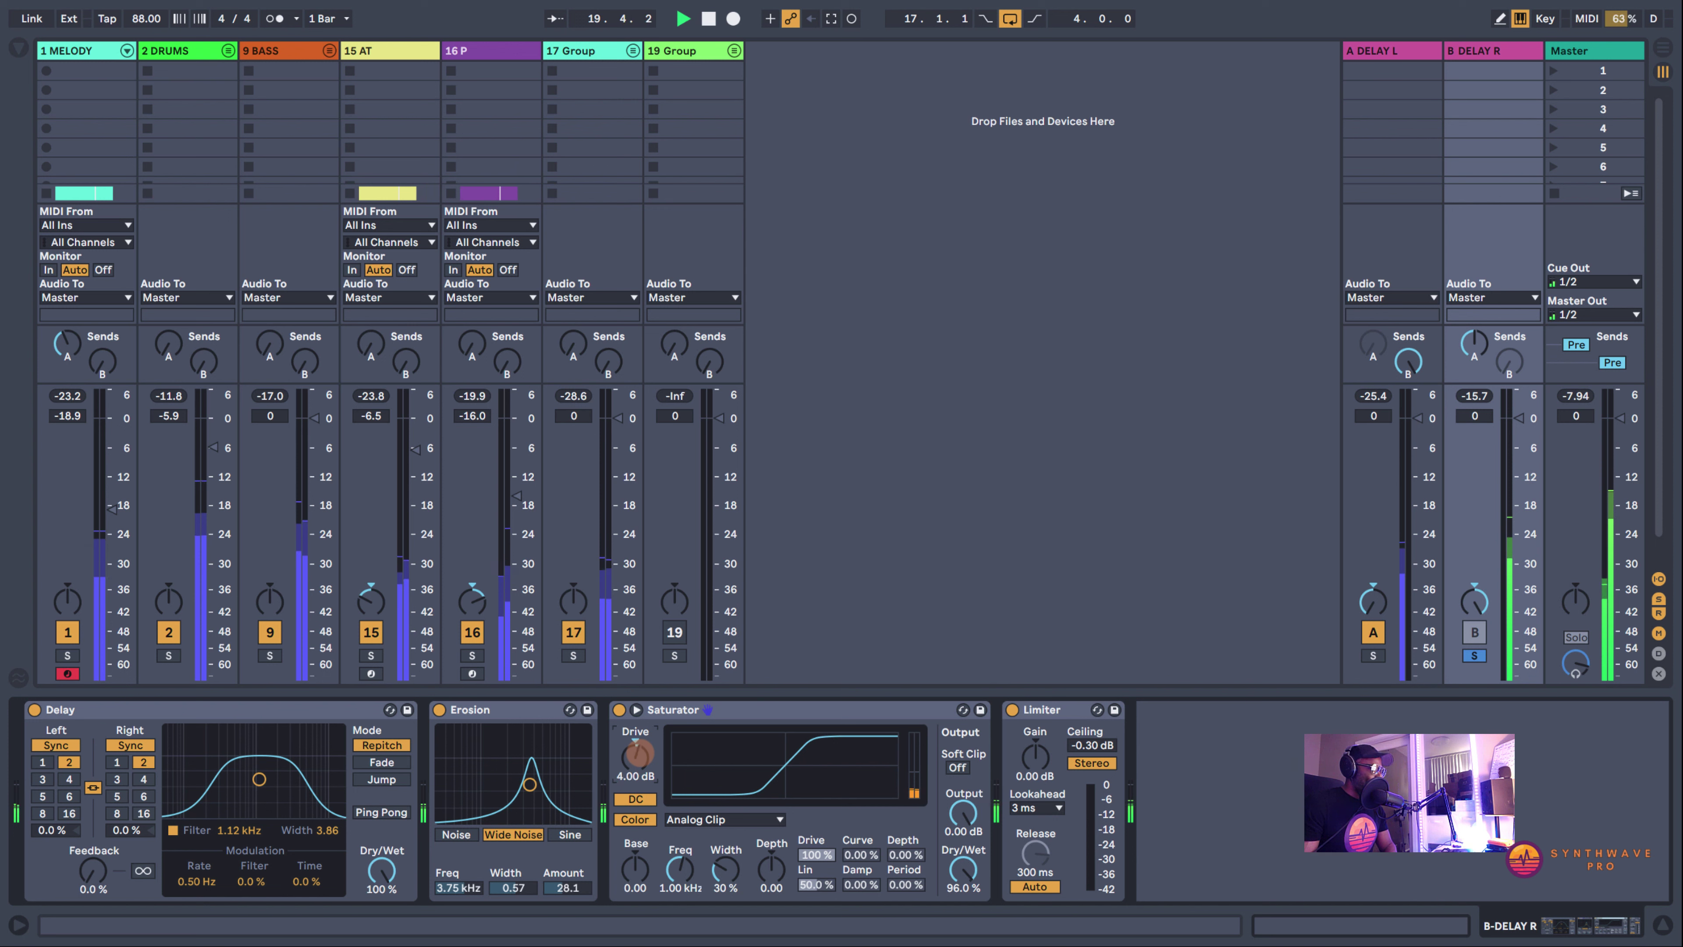
drag(963, 812, 965, 848)
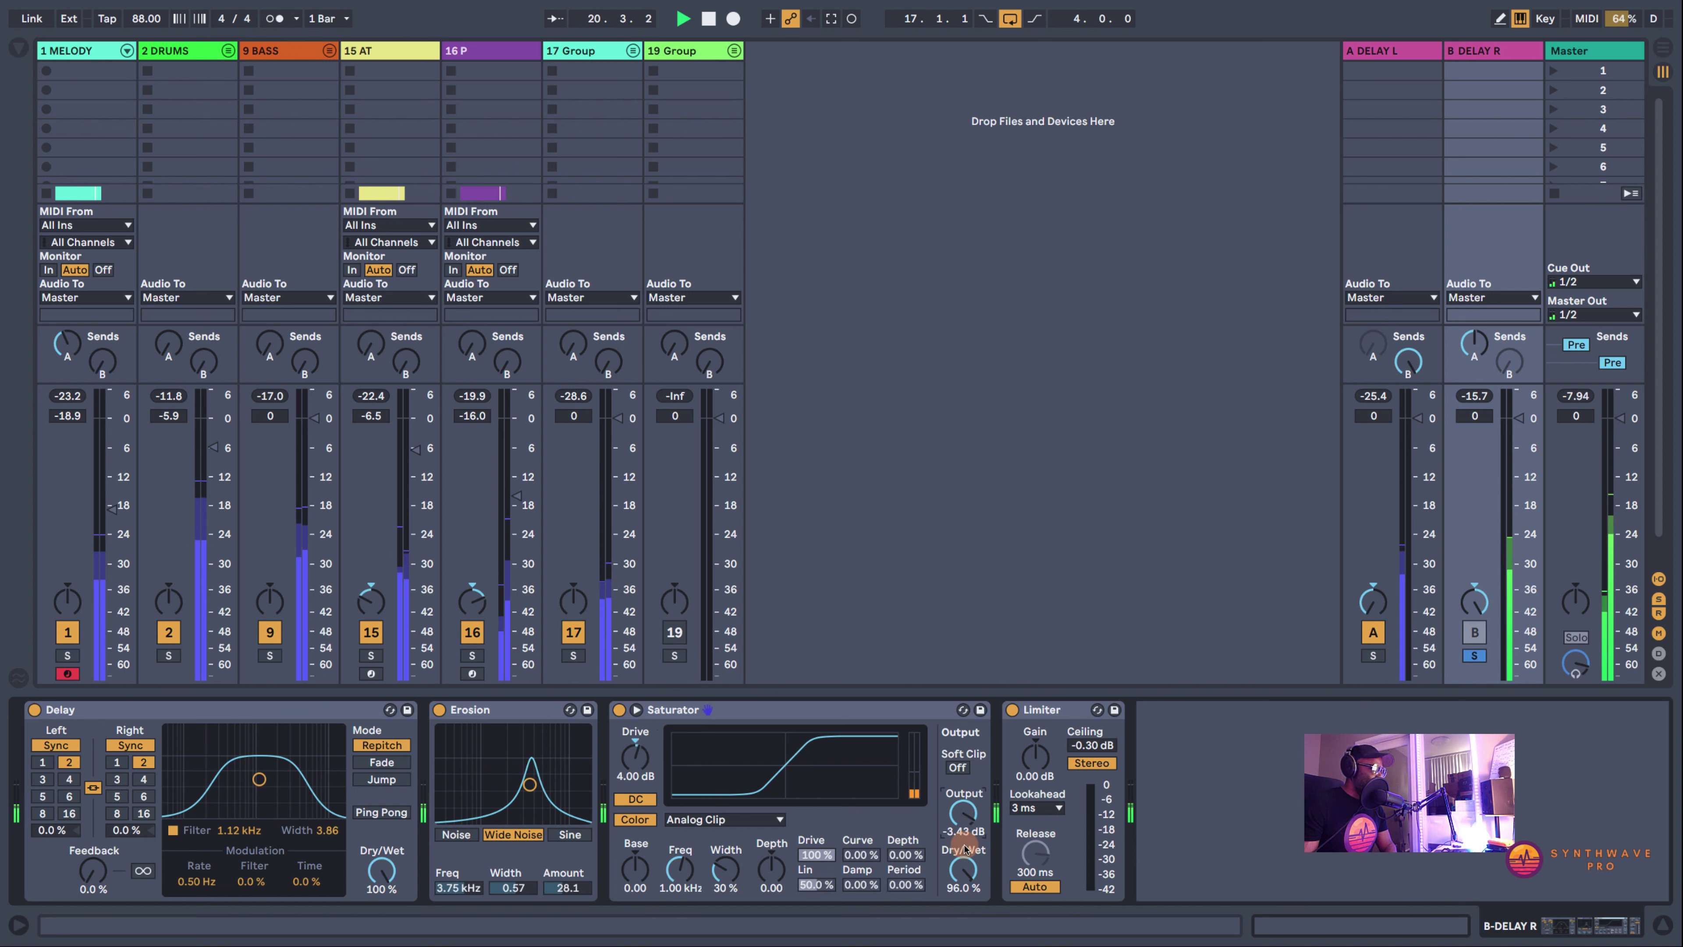
click(618, 711)
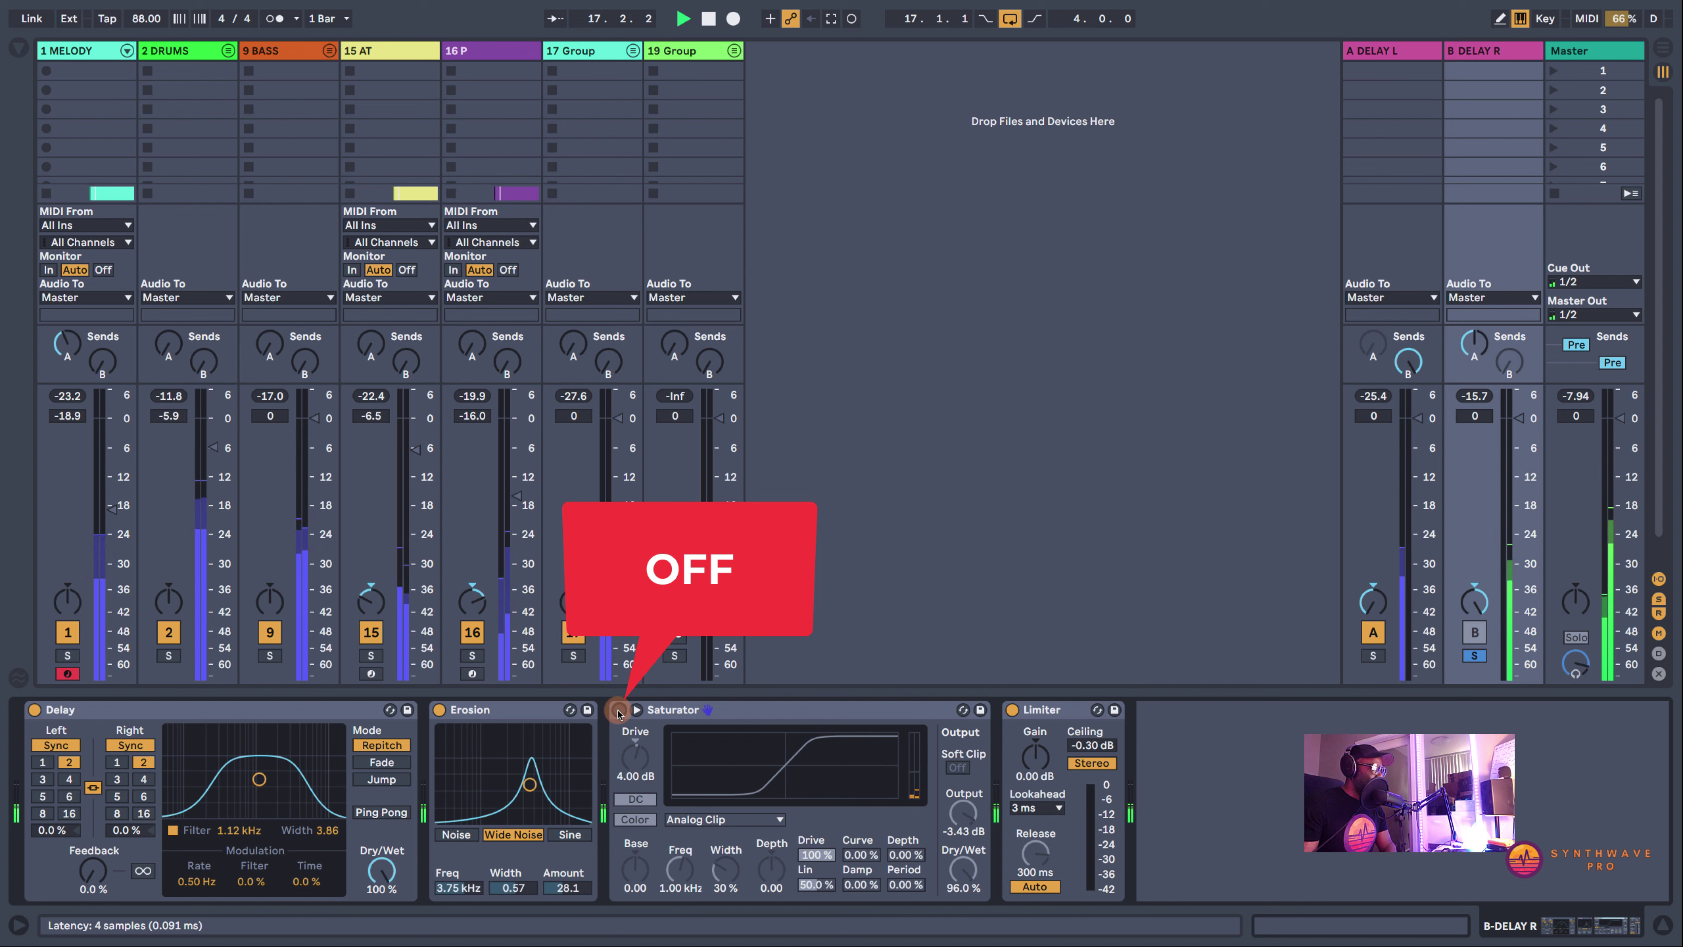
click(619, 711)
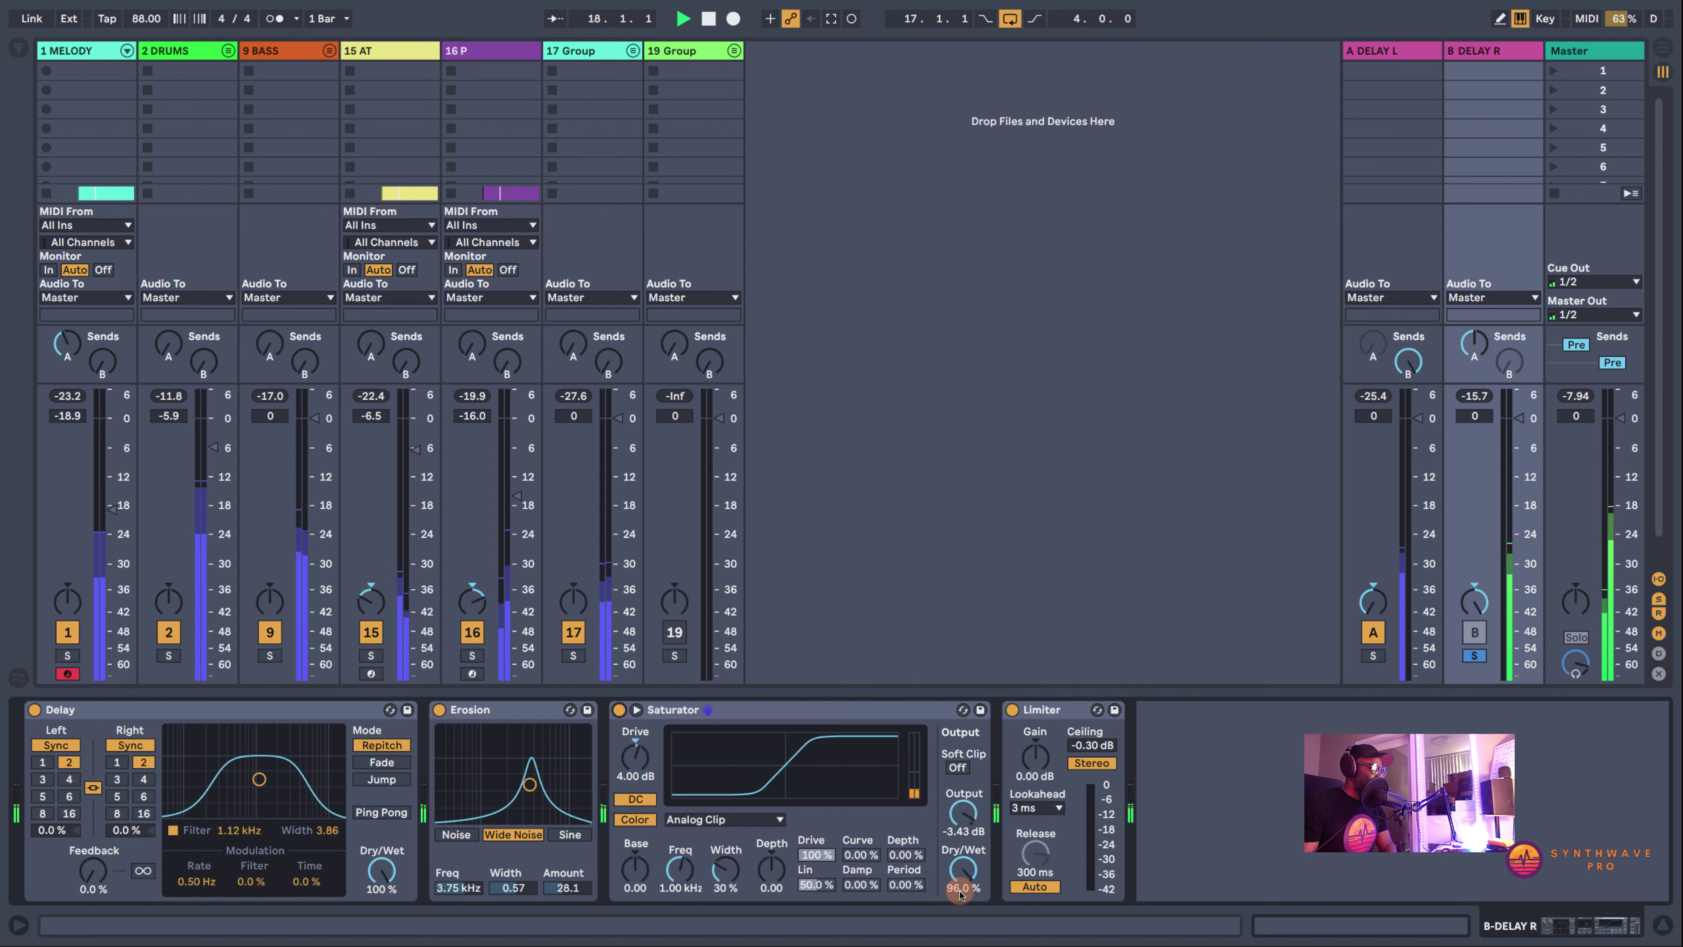
Switch the DELAY R Saturator to Soft Sine with 59.5% Dry/Wet, 5.14 dB Drive and -5.43 dB Output
click(779, 820)
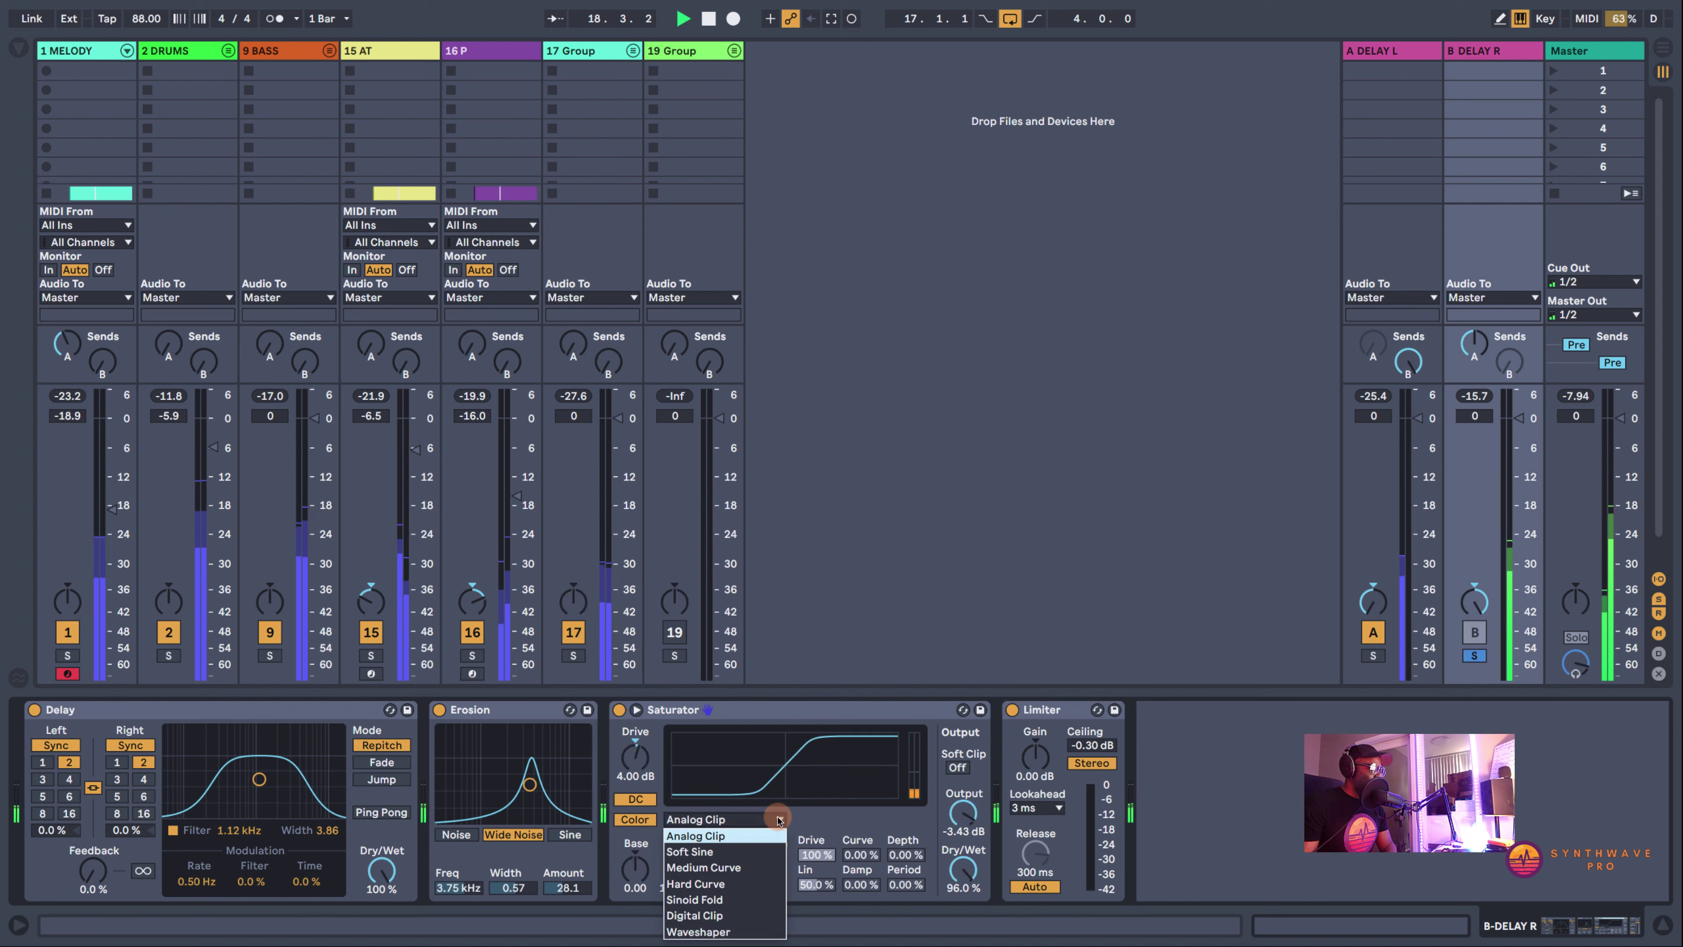
click(754, 849)
drag(962, 868, 963, 890)
click(635, 756)
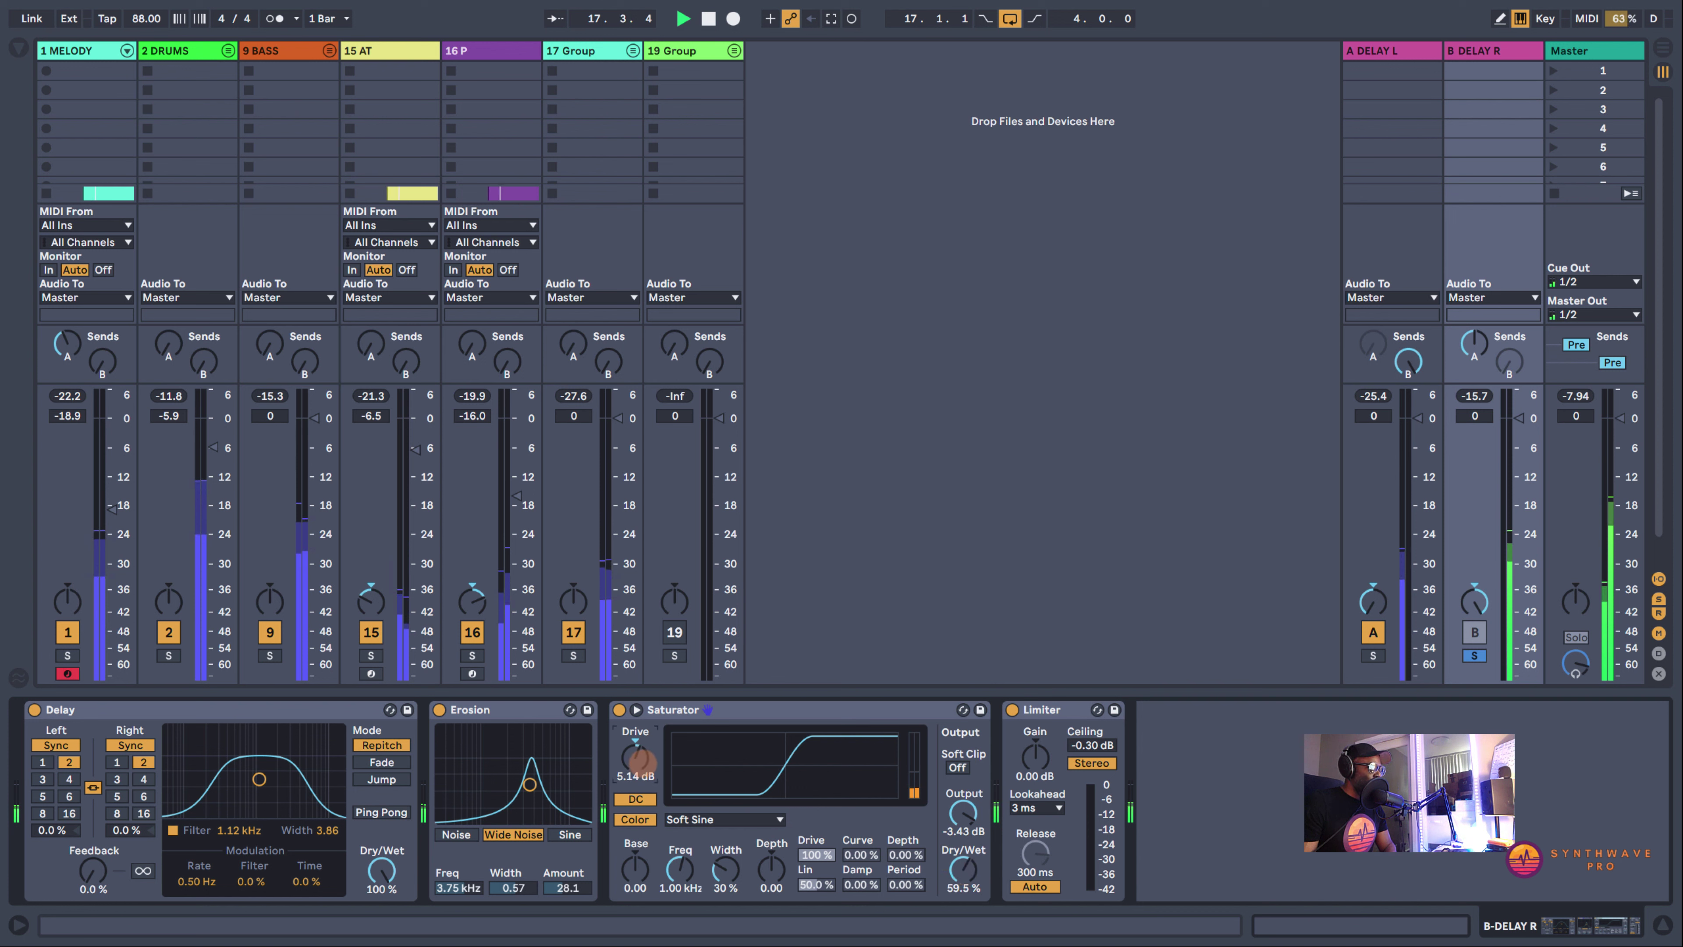
drag(960, 811, 958, 813)
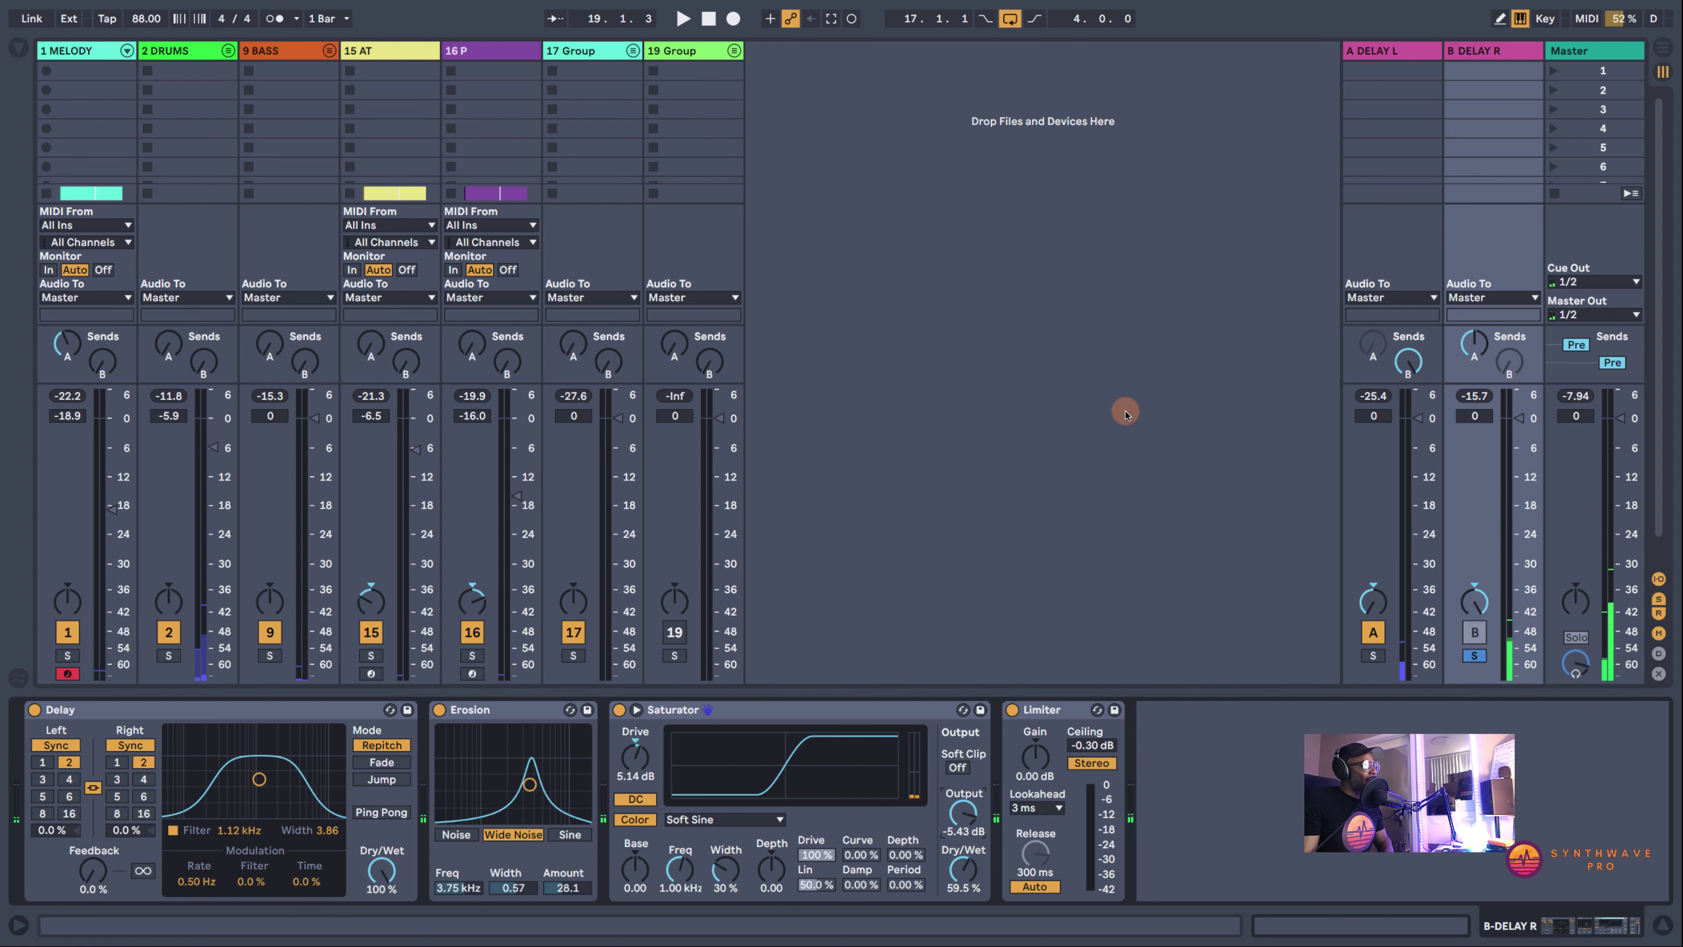
Find the Frequency Shifter among the audio effects and insert it between DELAY R's Saturator and Limiter
click(18, 45)
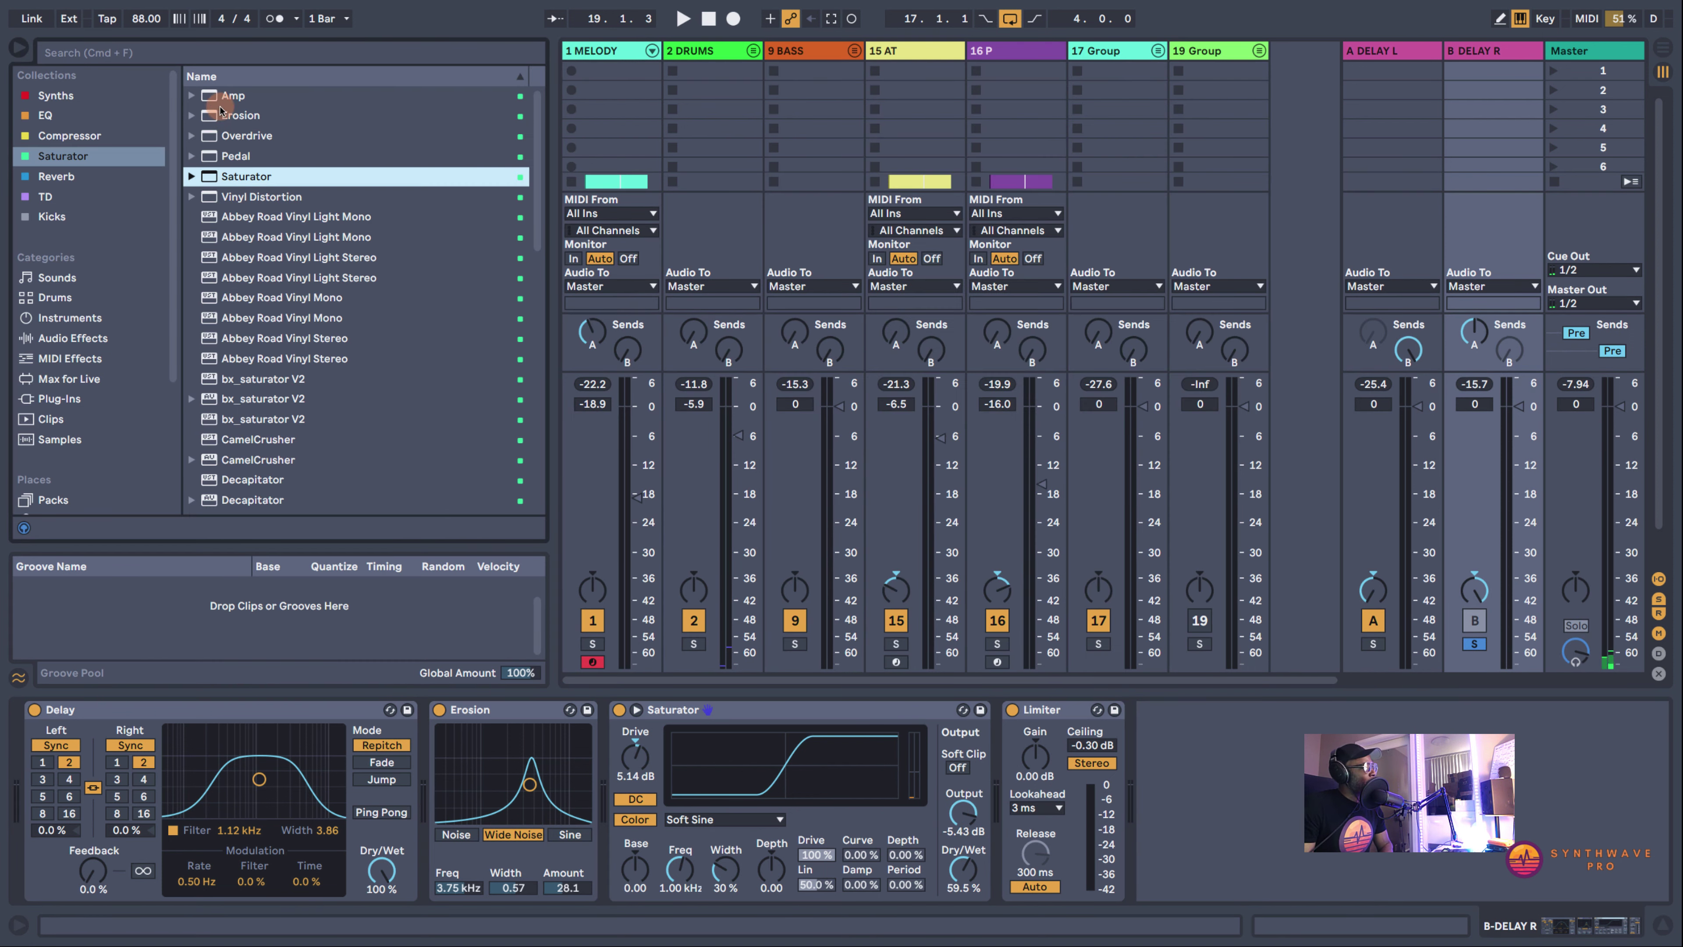
click(187, 53)
text(FRE)
drag(199, 135, 990, 757)
click(18, 45)
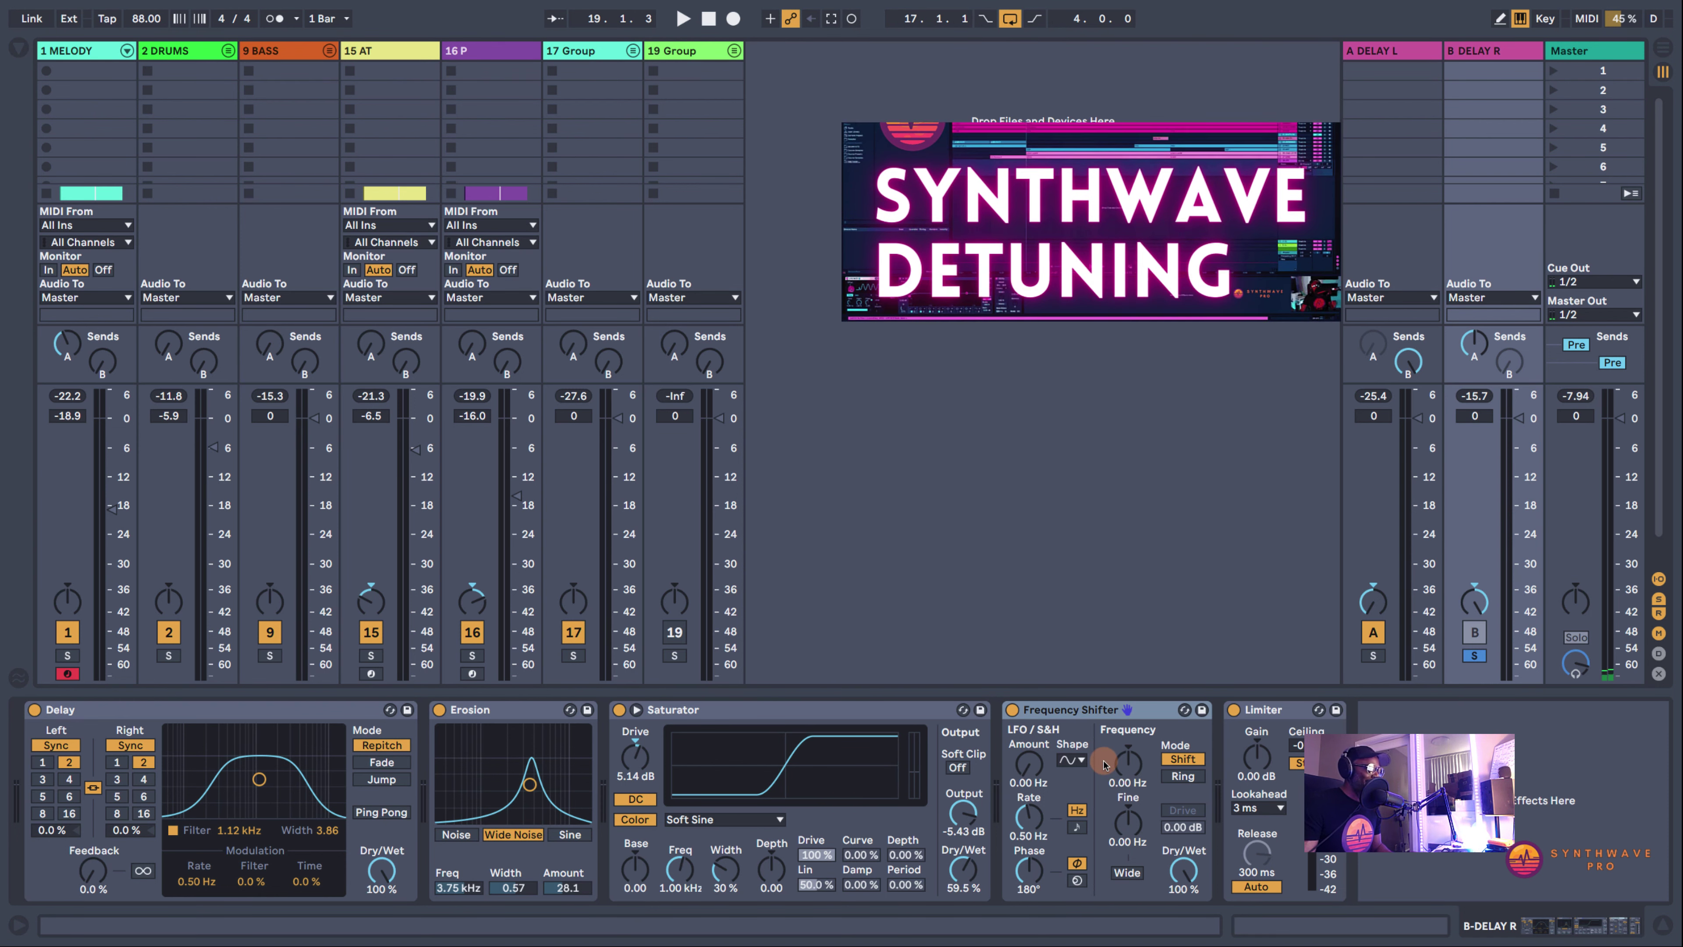
Try a 40 Hz shift on DELAY R's Frequency Shifter during playback, then set its Frequency to 0.30 Hz and resume playback
drag(1132, 762, 1131, 748)
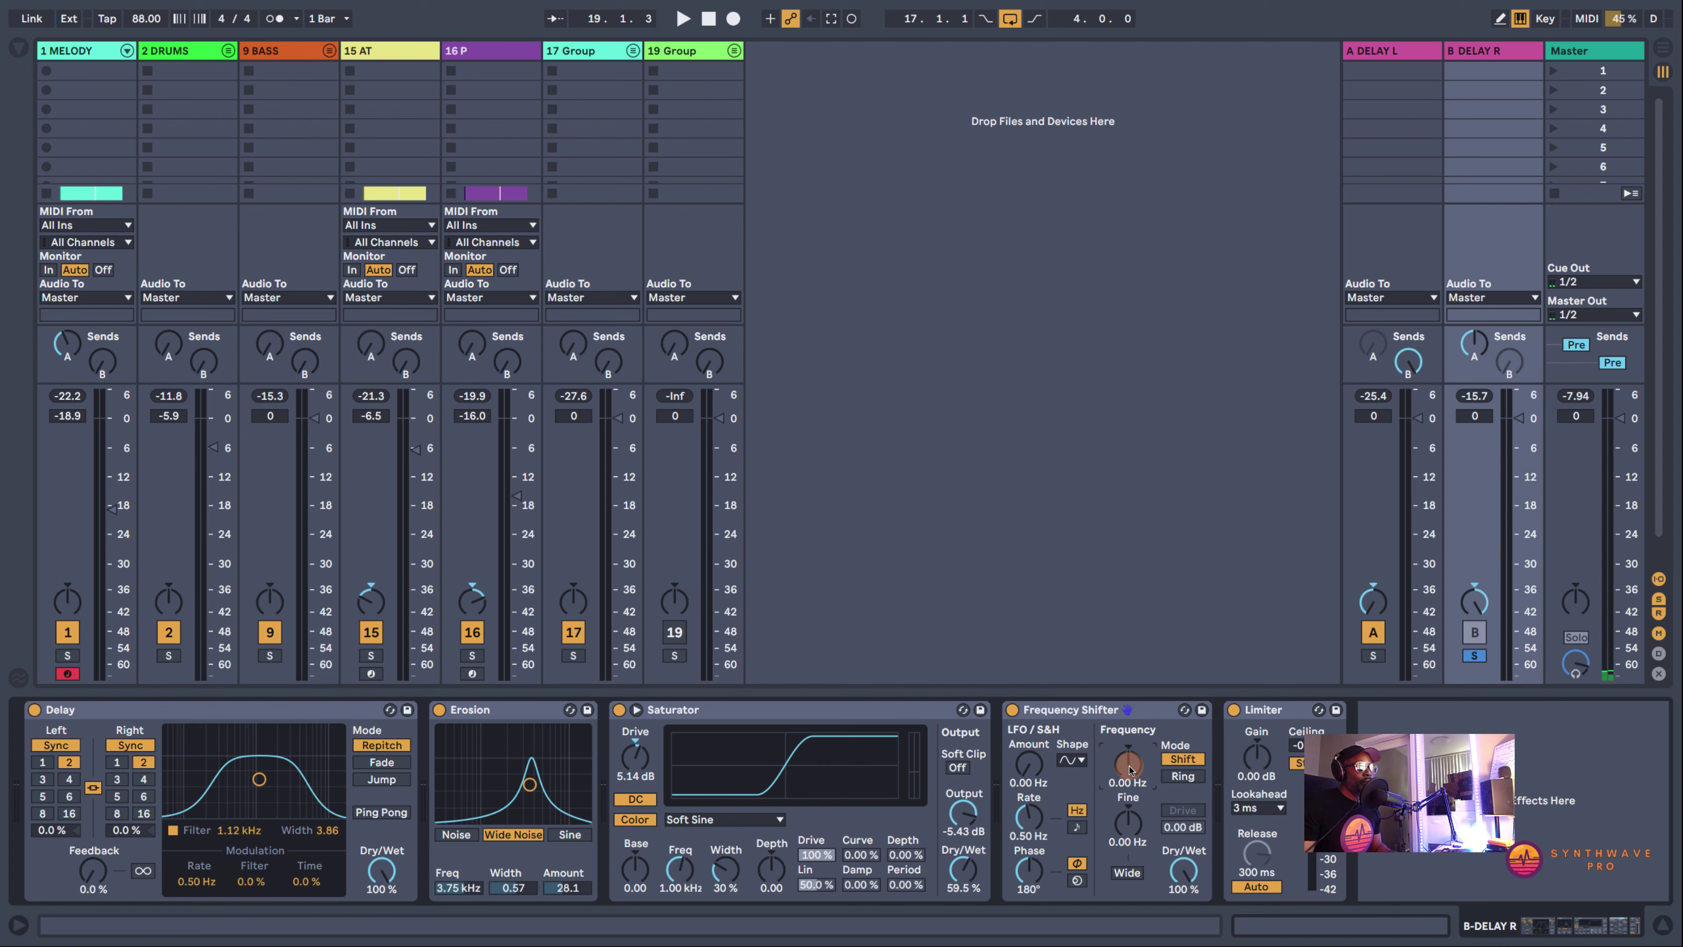
key(space)
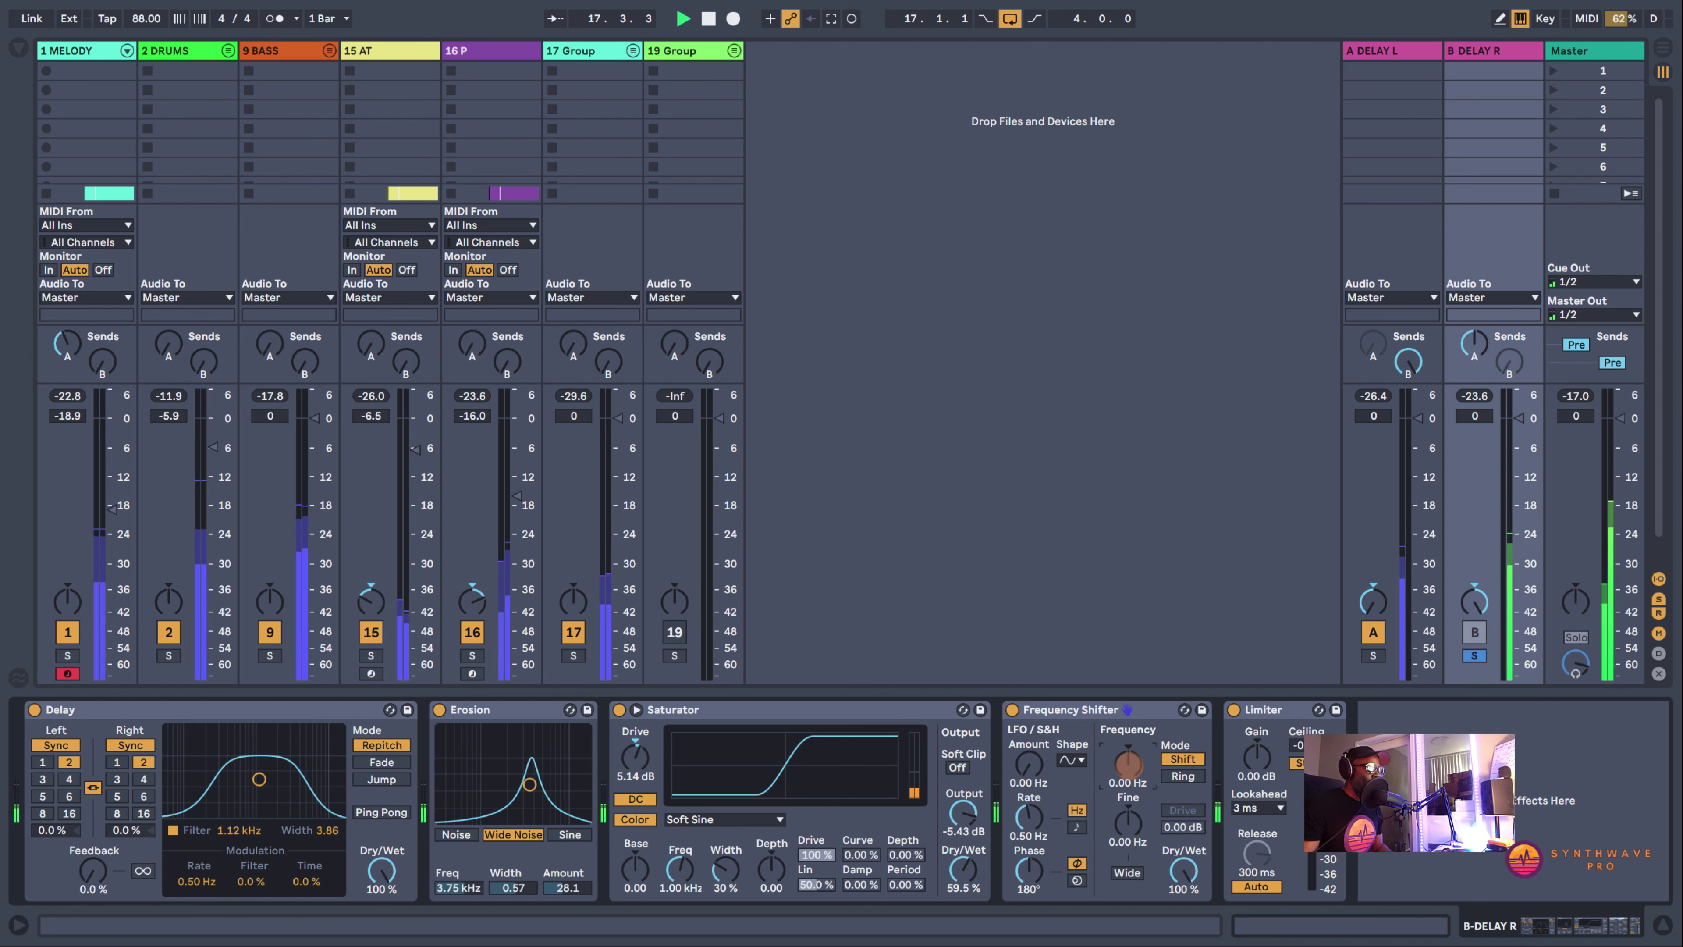
drag(1128, 764, 1128, 755)
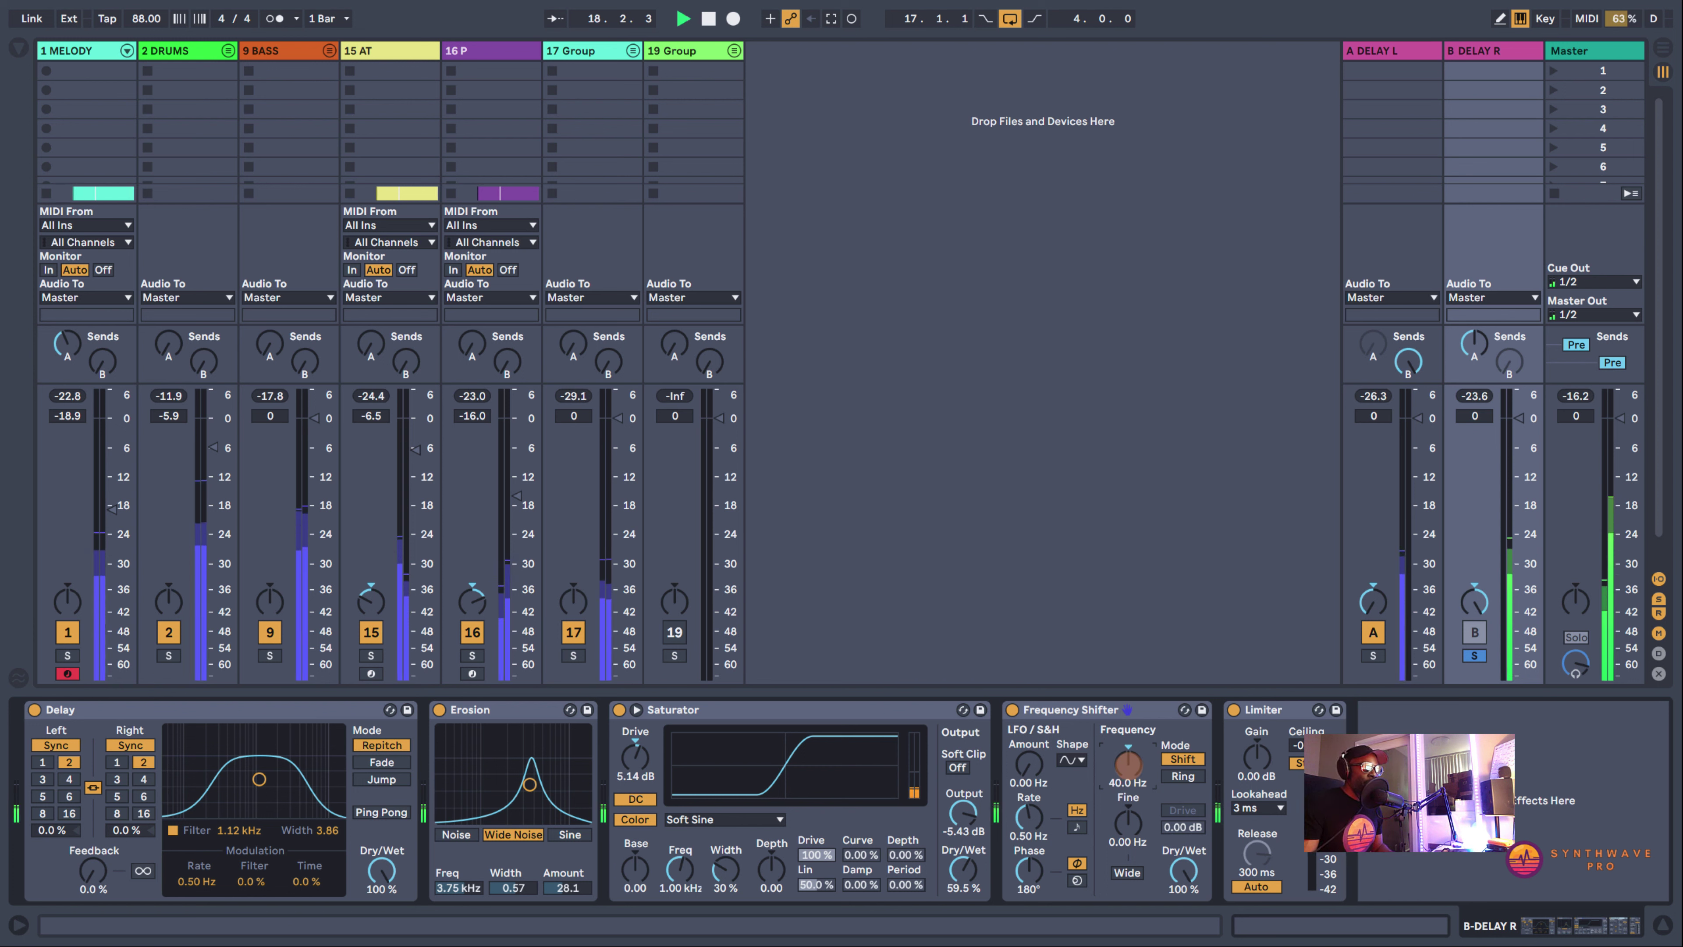
drag(1129, 764, 1143, 788)
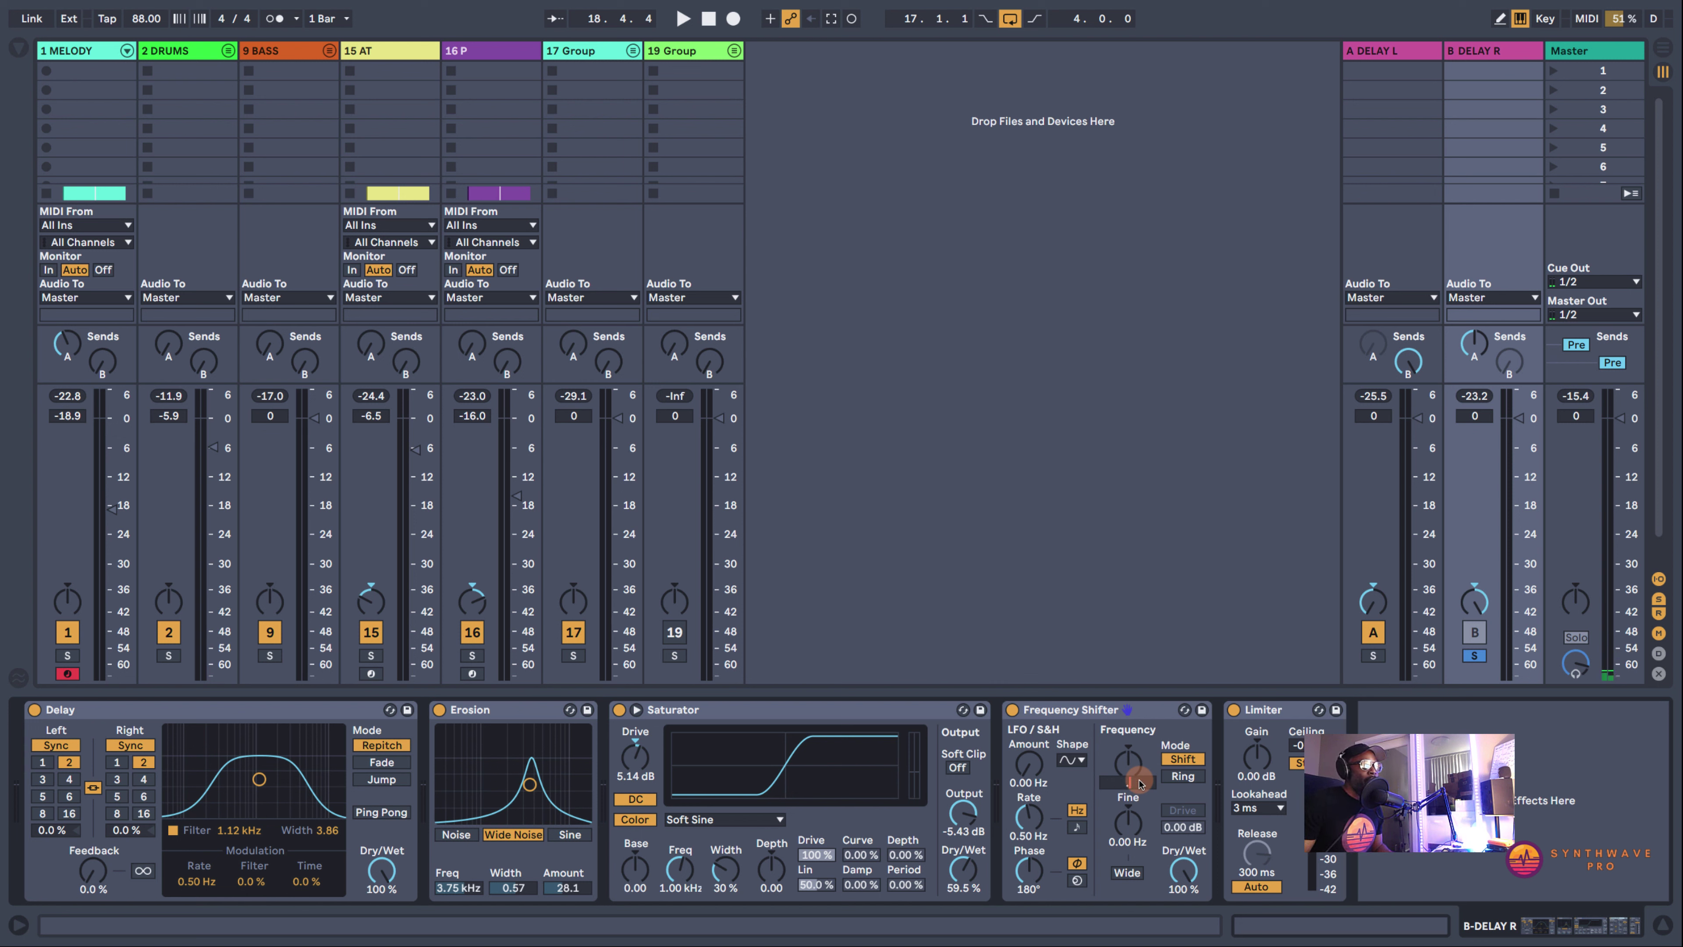
drag(1138, 784, 1139, 784)
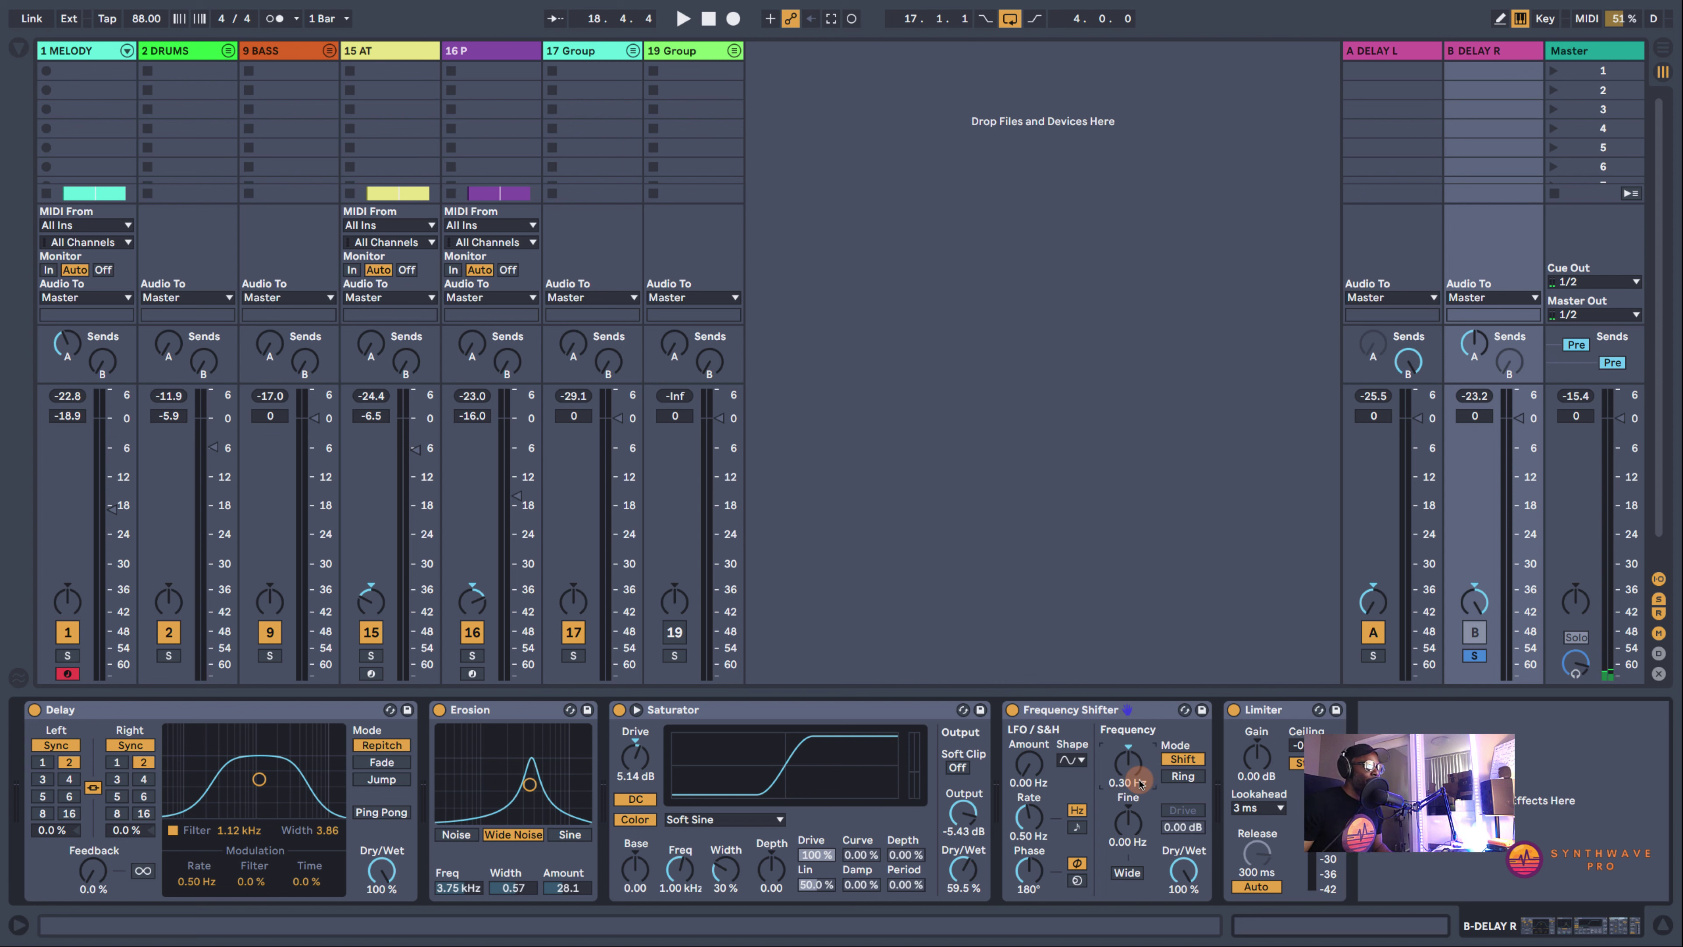
key(space)
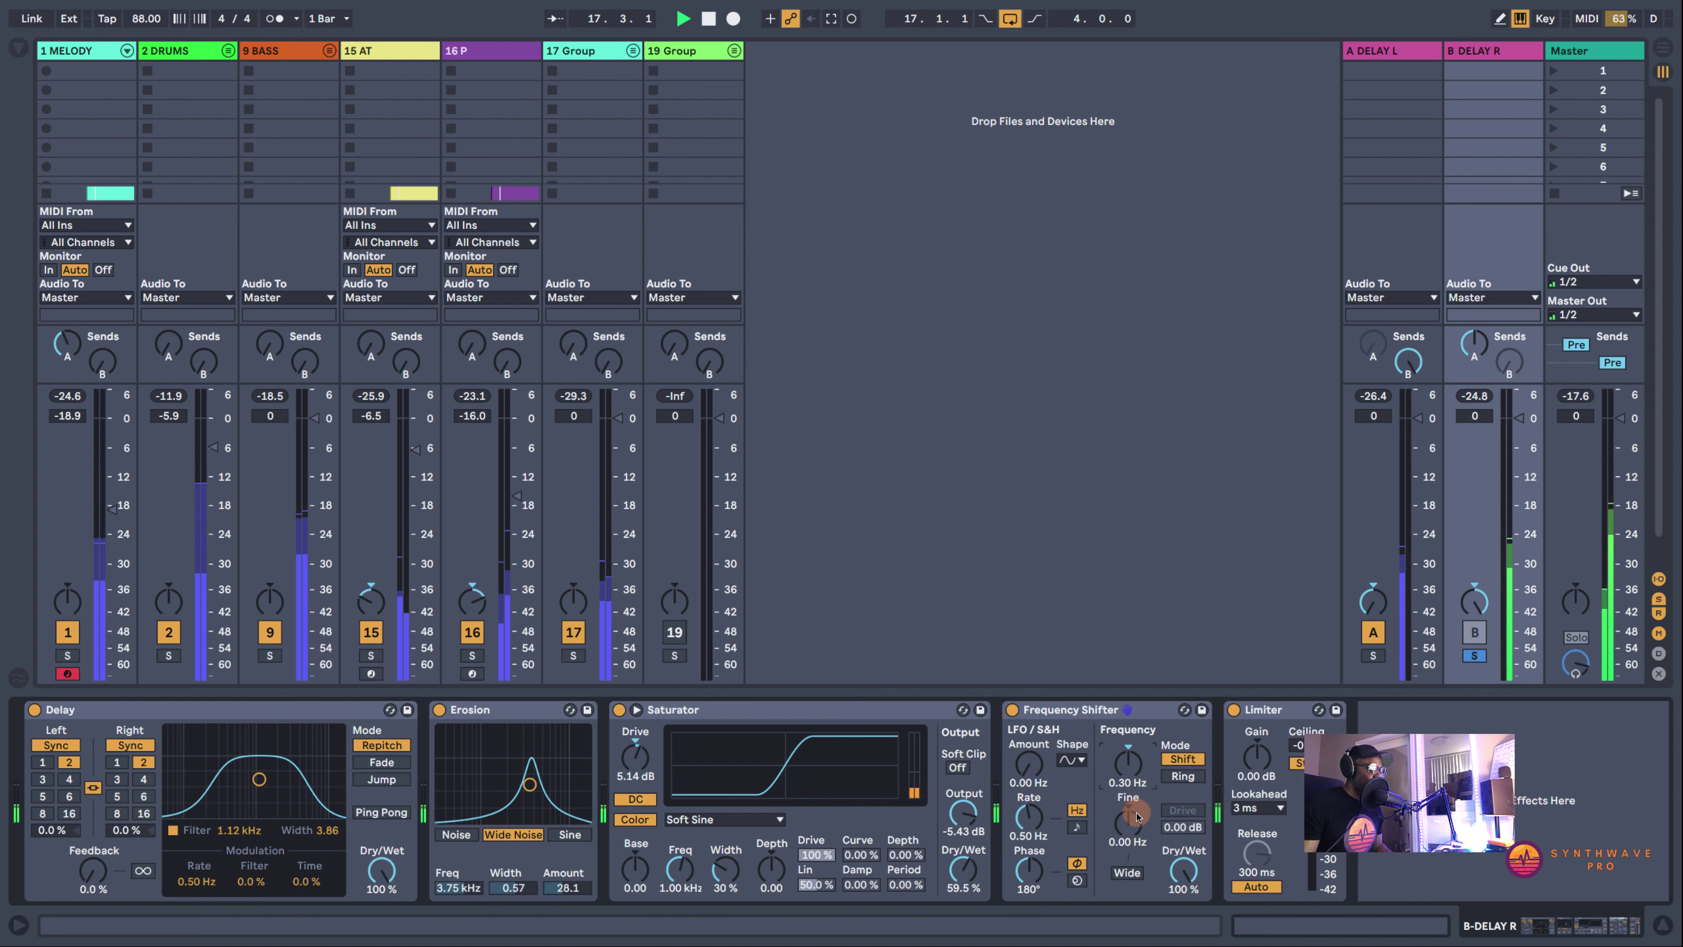
Set the Frequency Shifter's Fine value to 4.85 Hz while soloing DELAY L and MELODY alongside DELAY R
click(1131, 822)
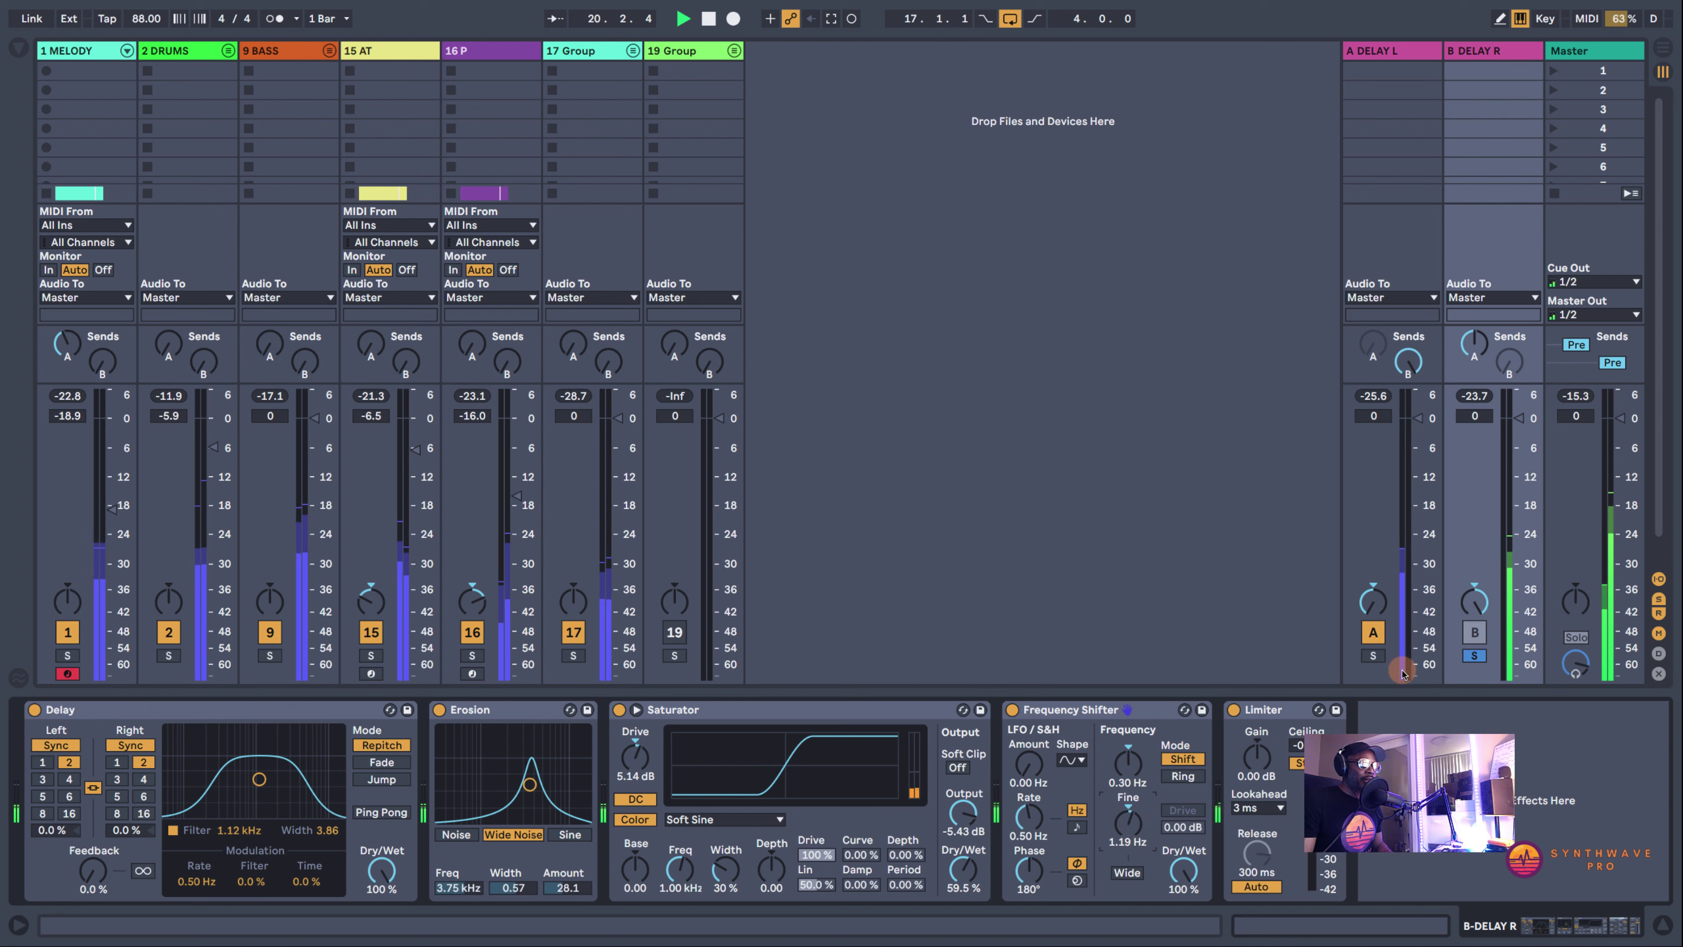
click(1374, 655)
click(1472, 66)
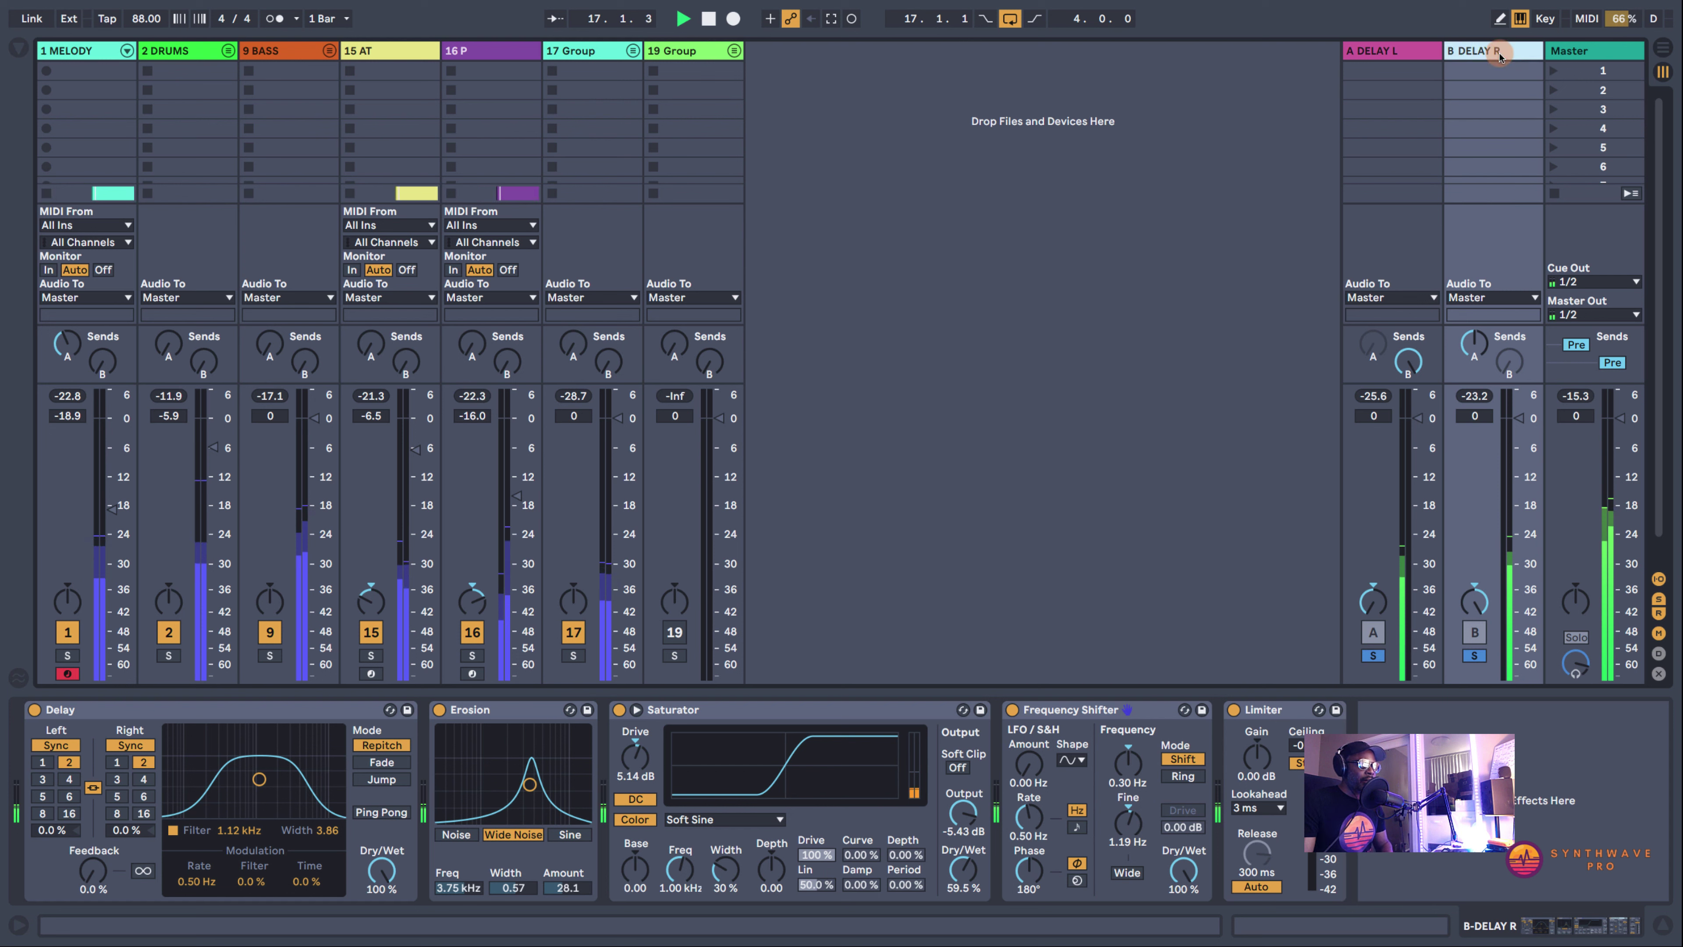
drag(1134, 816, 1134, 810)
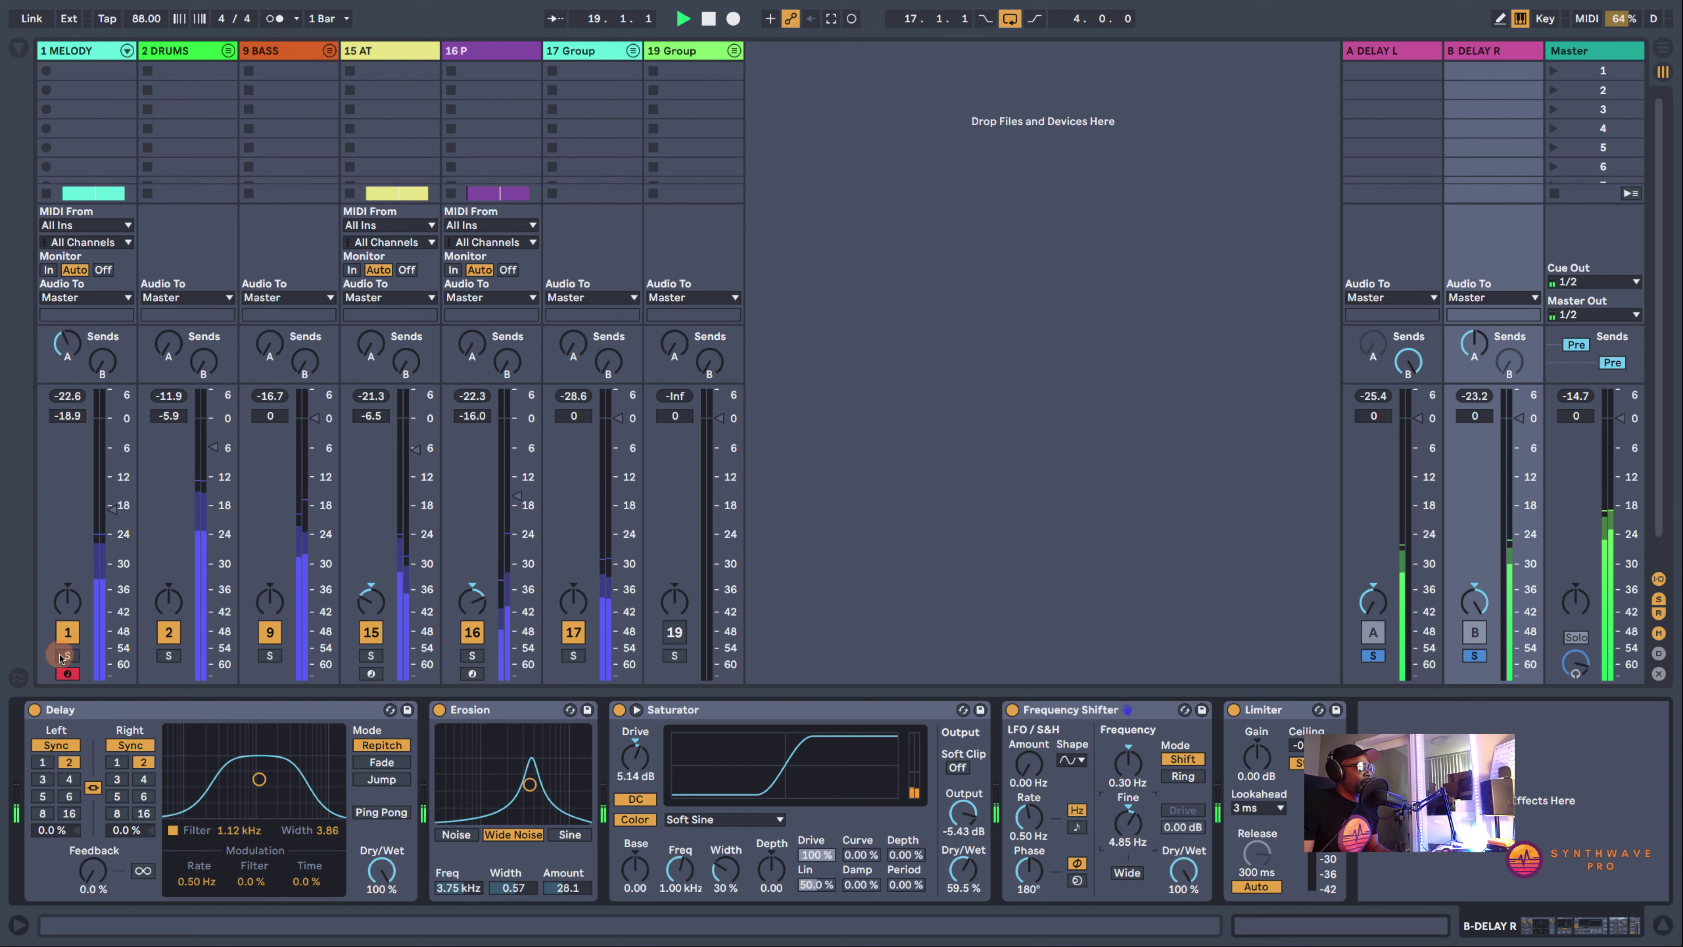
click(67, 638)
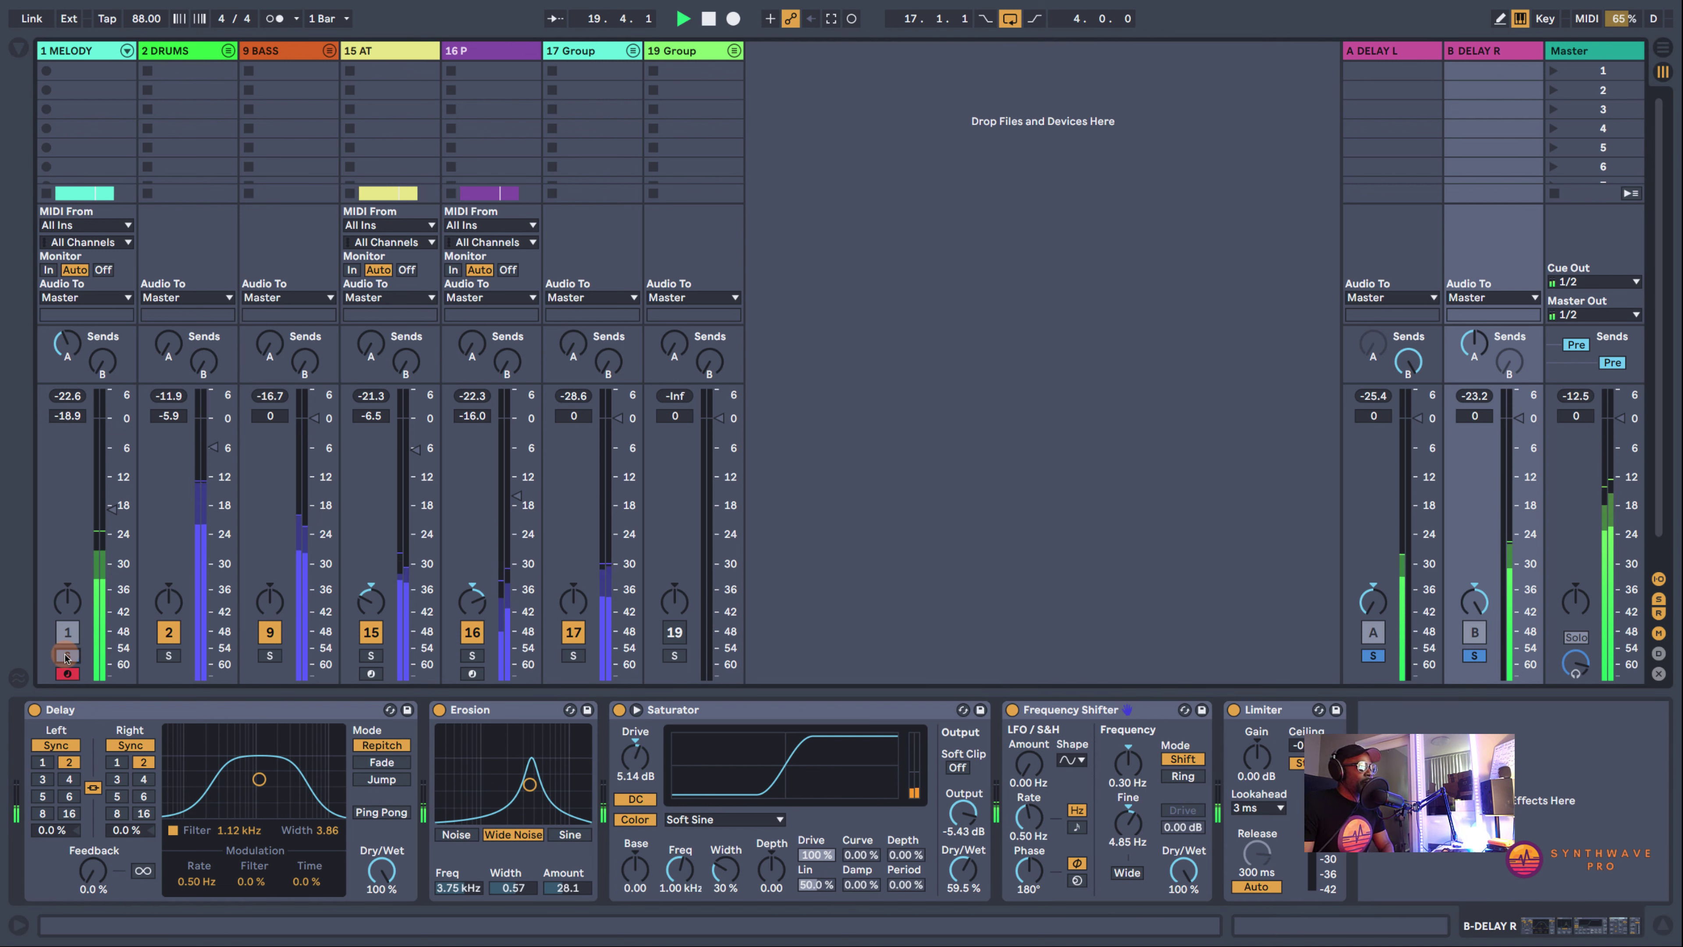
click(67, 654)
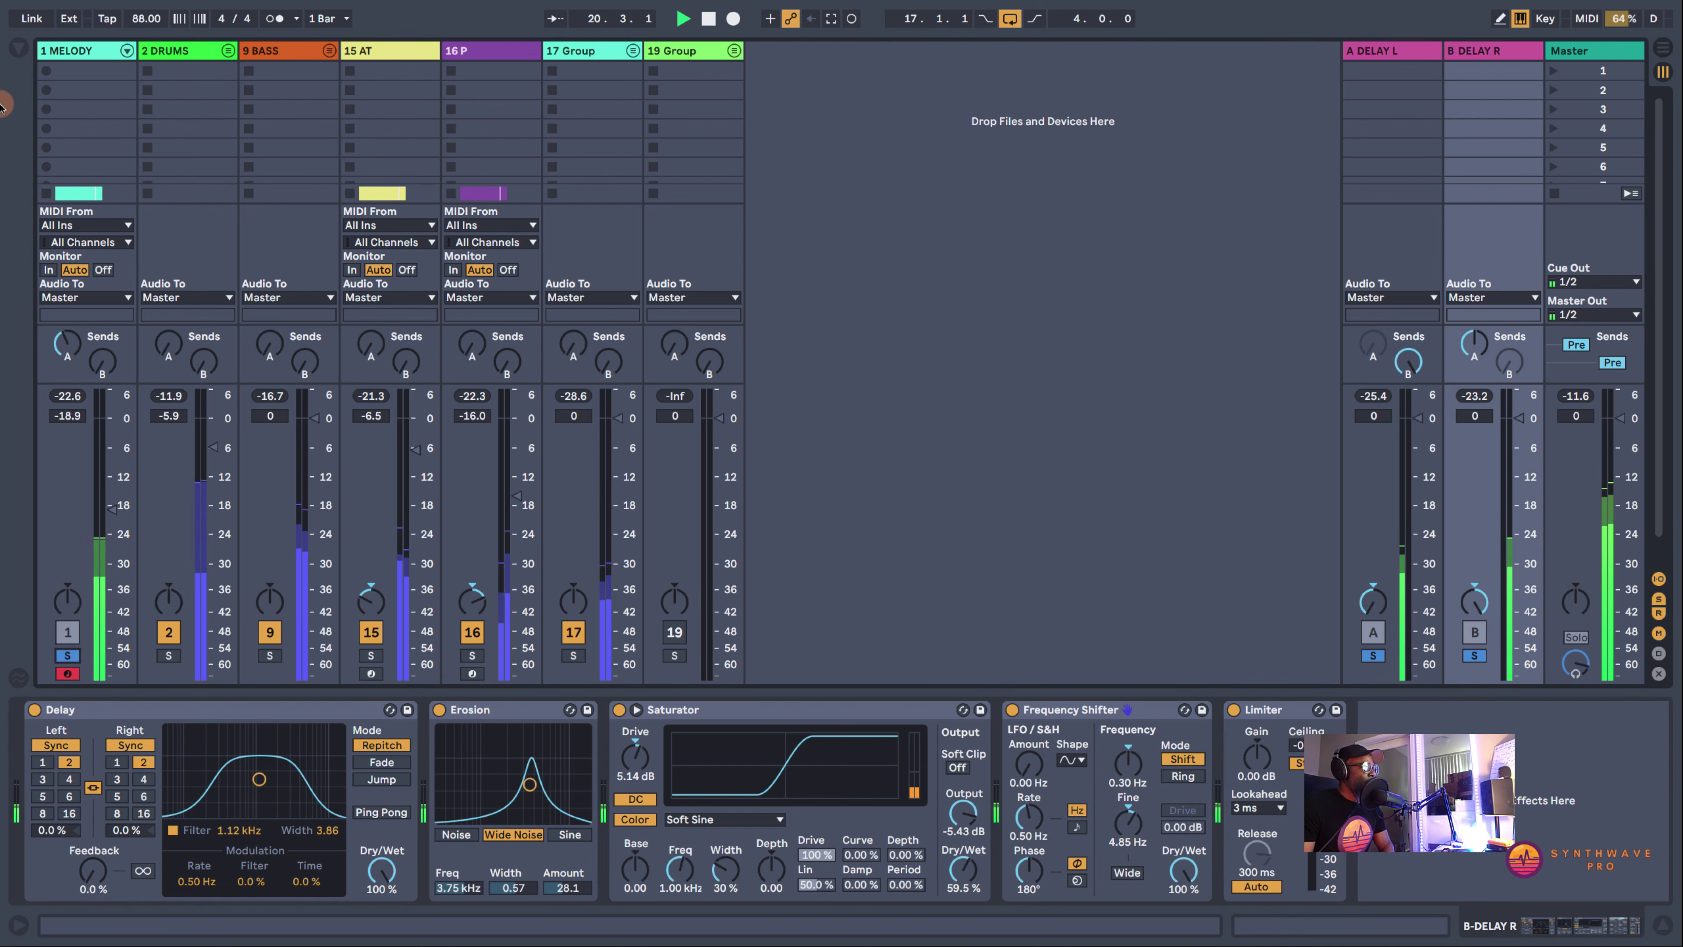
Insert an EQ Eight between DELAY R's Frequency Shifter and Limiter with a 284 Hz low cut and 5.99 kHz high cut, and clear all solos
click(19, 51)
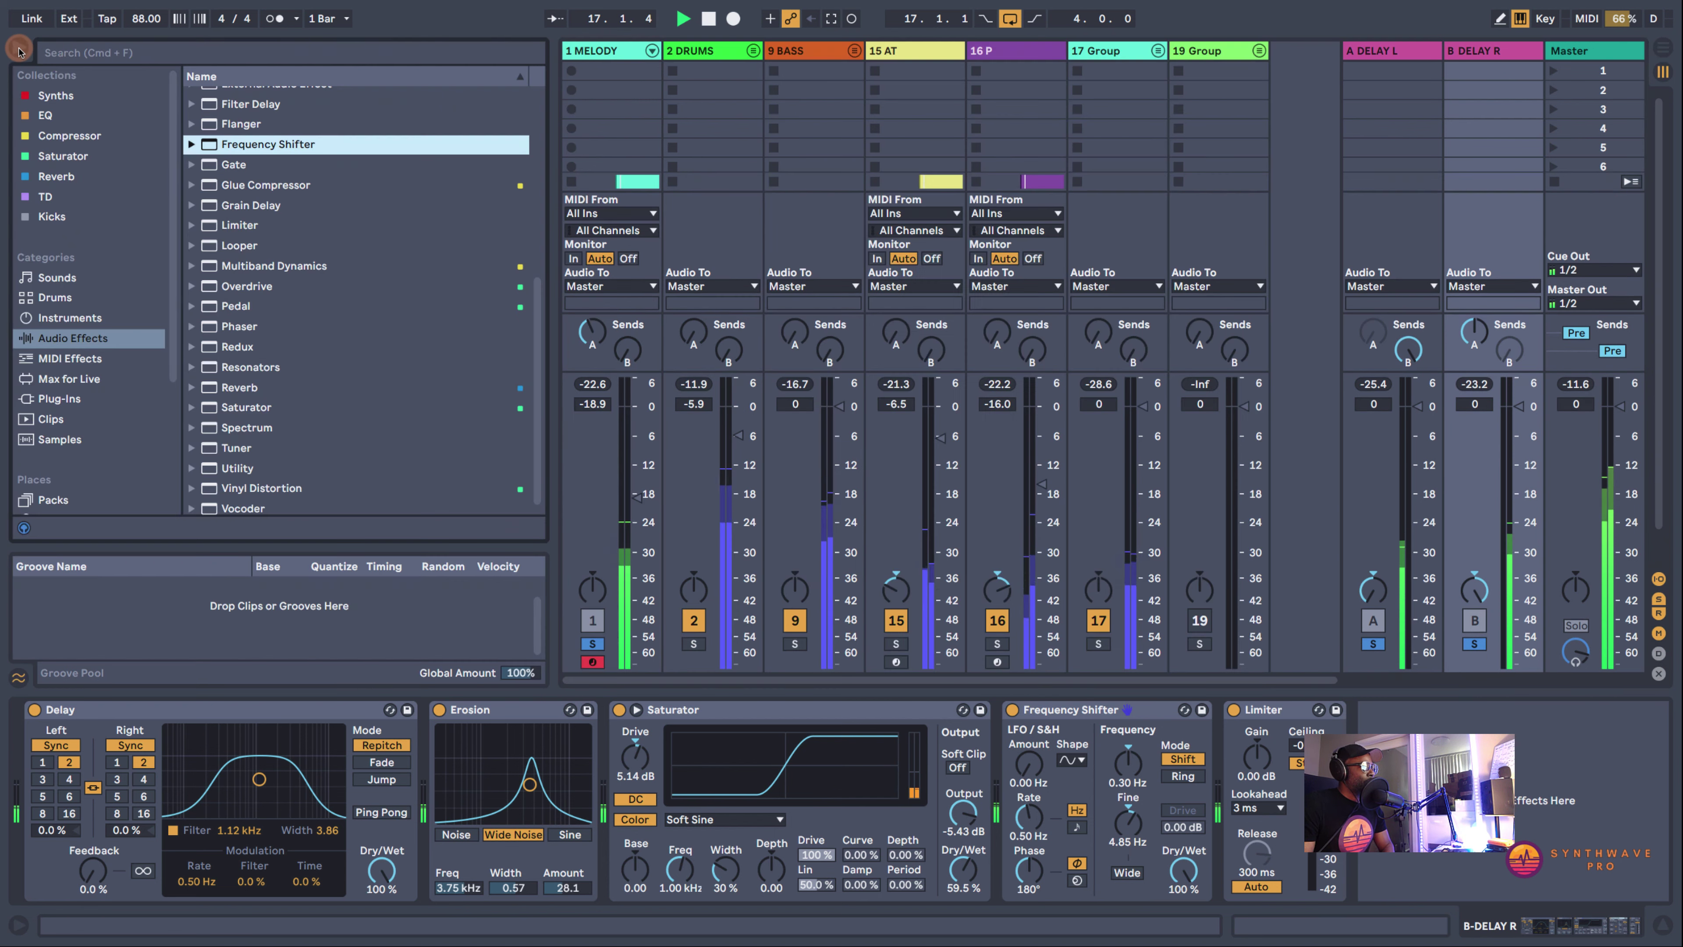
scroll(204, 184, up, 5)
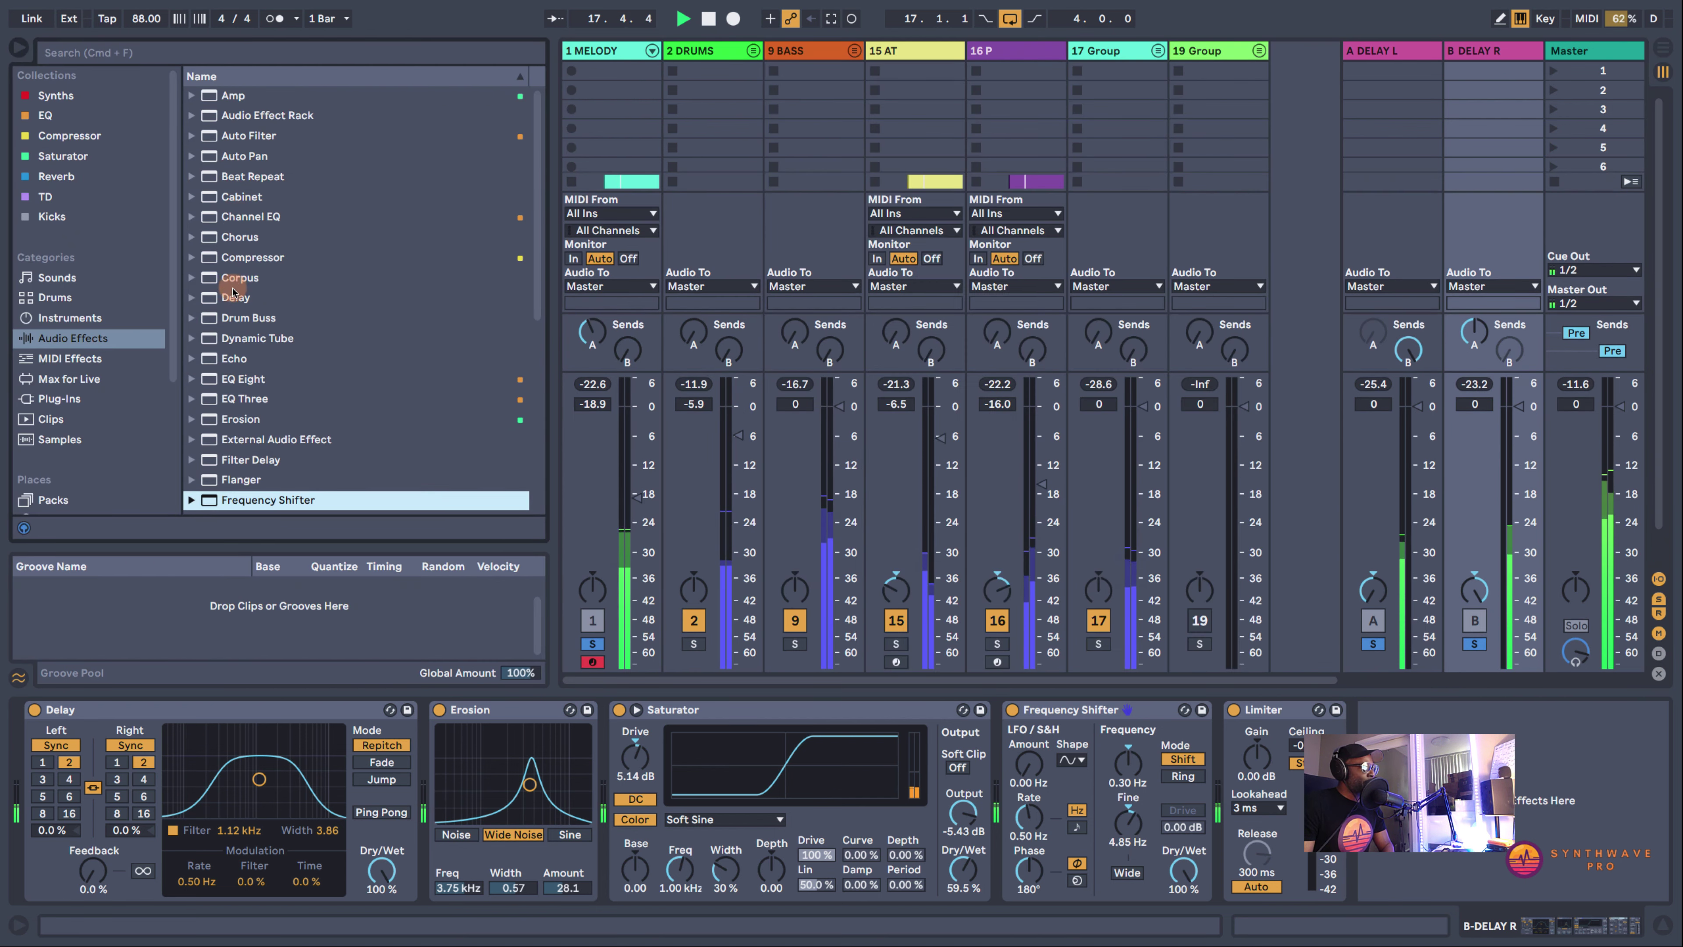
mouse_move(229, 378)
mouse_down()
mouse_move(1014, 706)
mouse_move(1188, 806)
mouse_move(1359, 817)
mouse_up()
click(18, 53)
drag(1583, 805, 1538, 807)
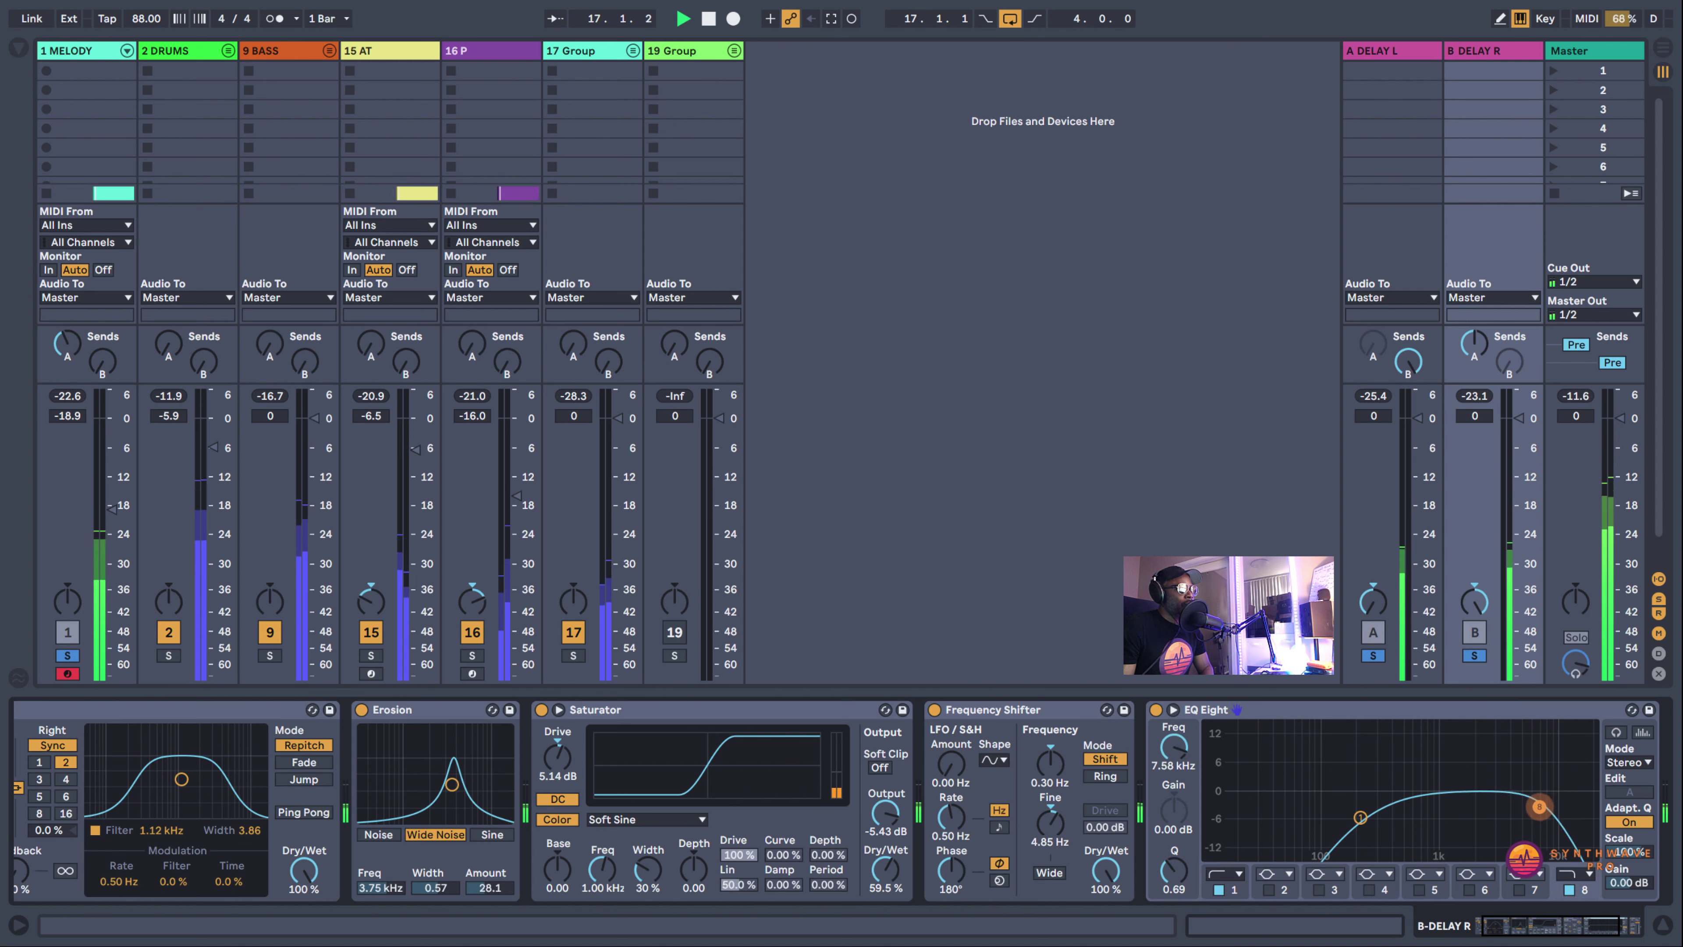
click(64, 655)
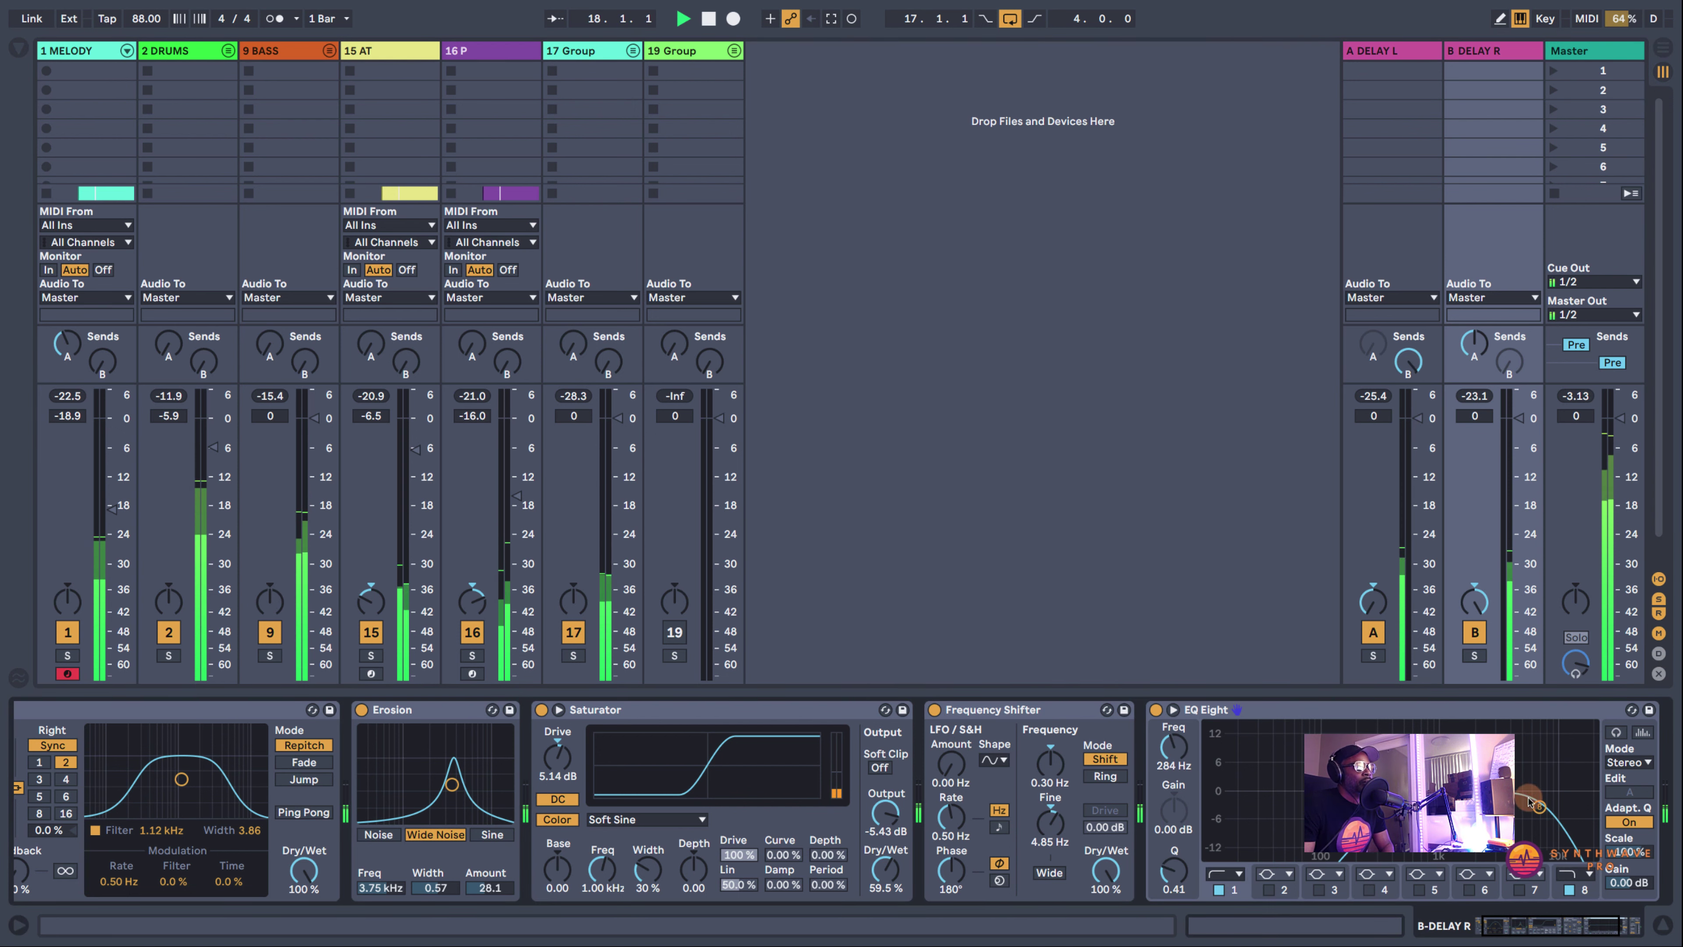
drag(1557, 926, 1577, 926)
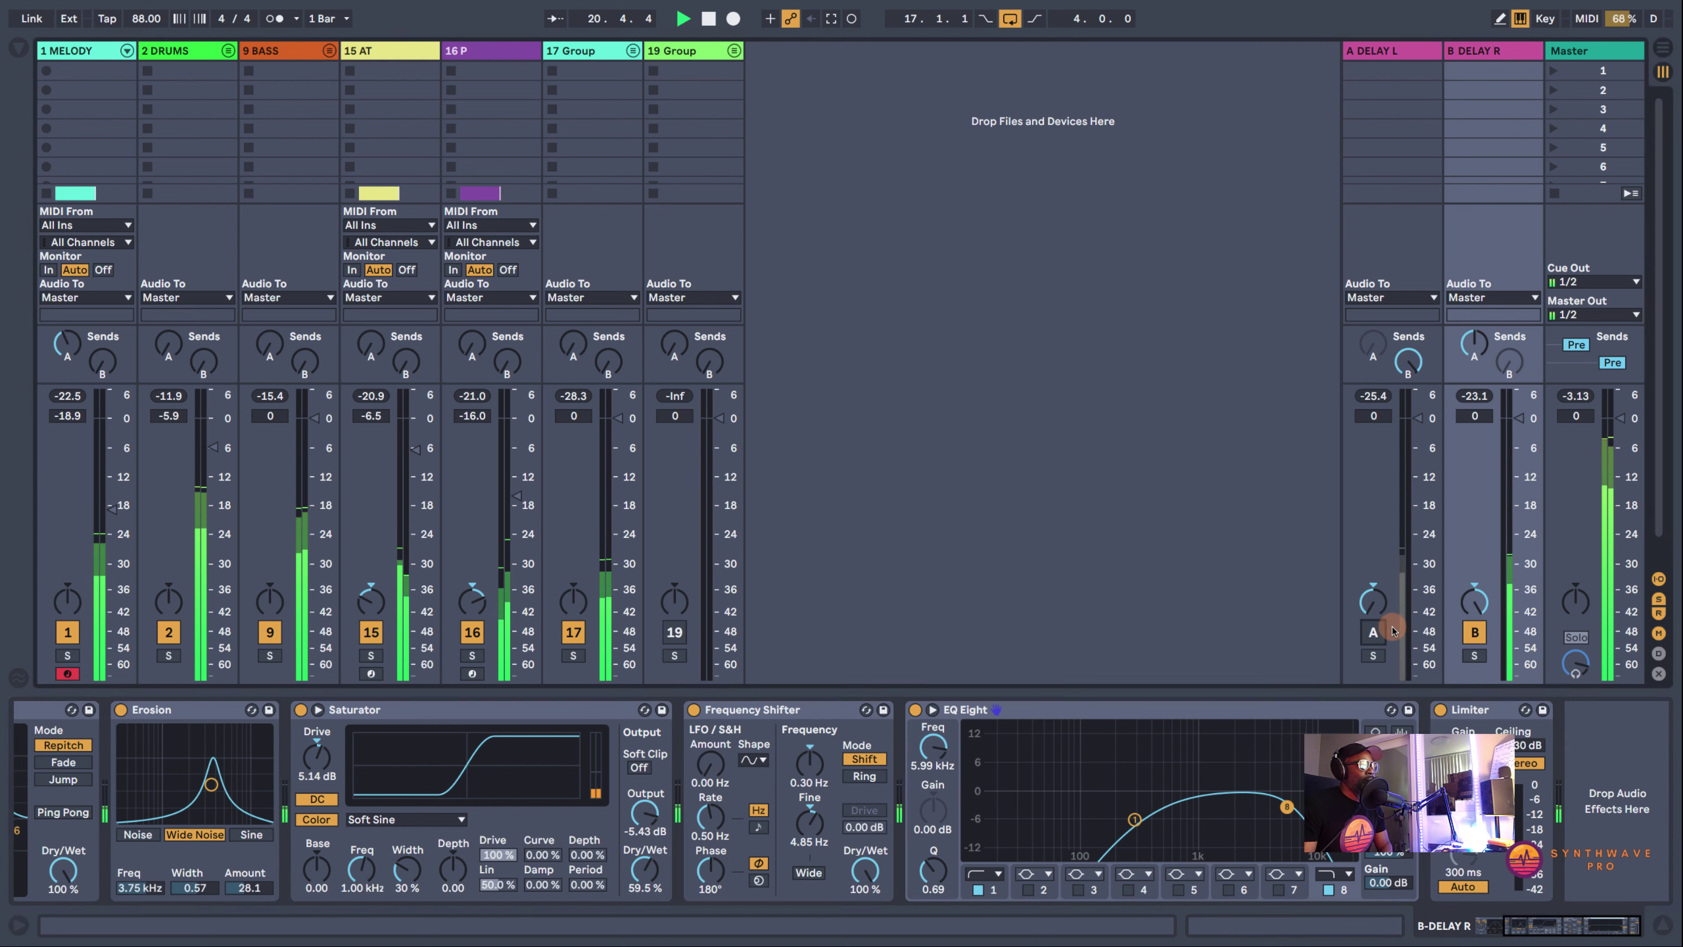
Compare the full mix with DELAY L and DELAY R switched off and on, ending with both returns active
click(1375, 632)
click(1477, 633)
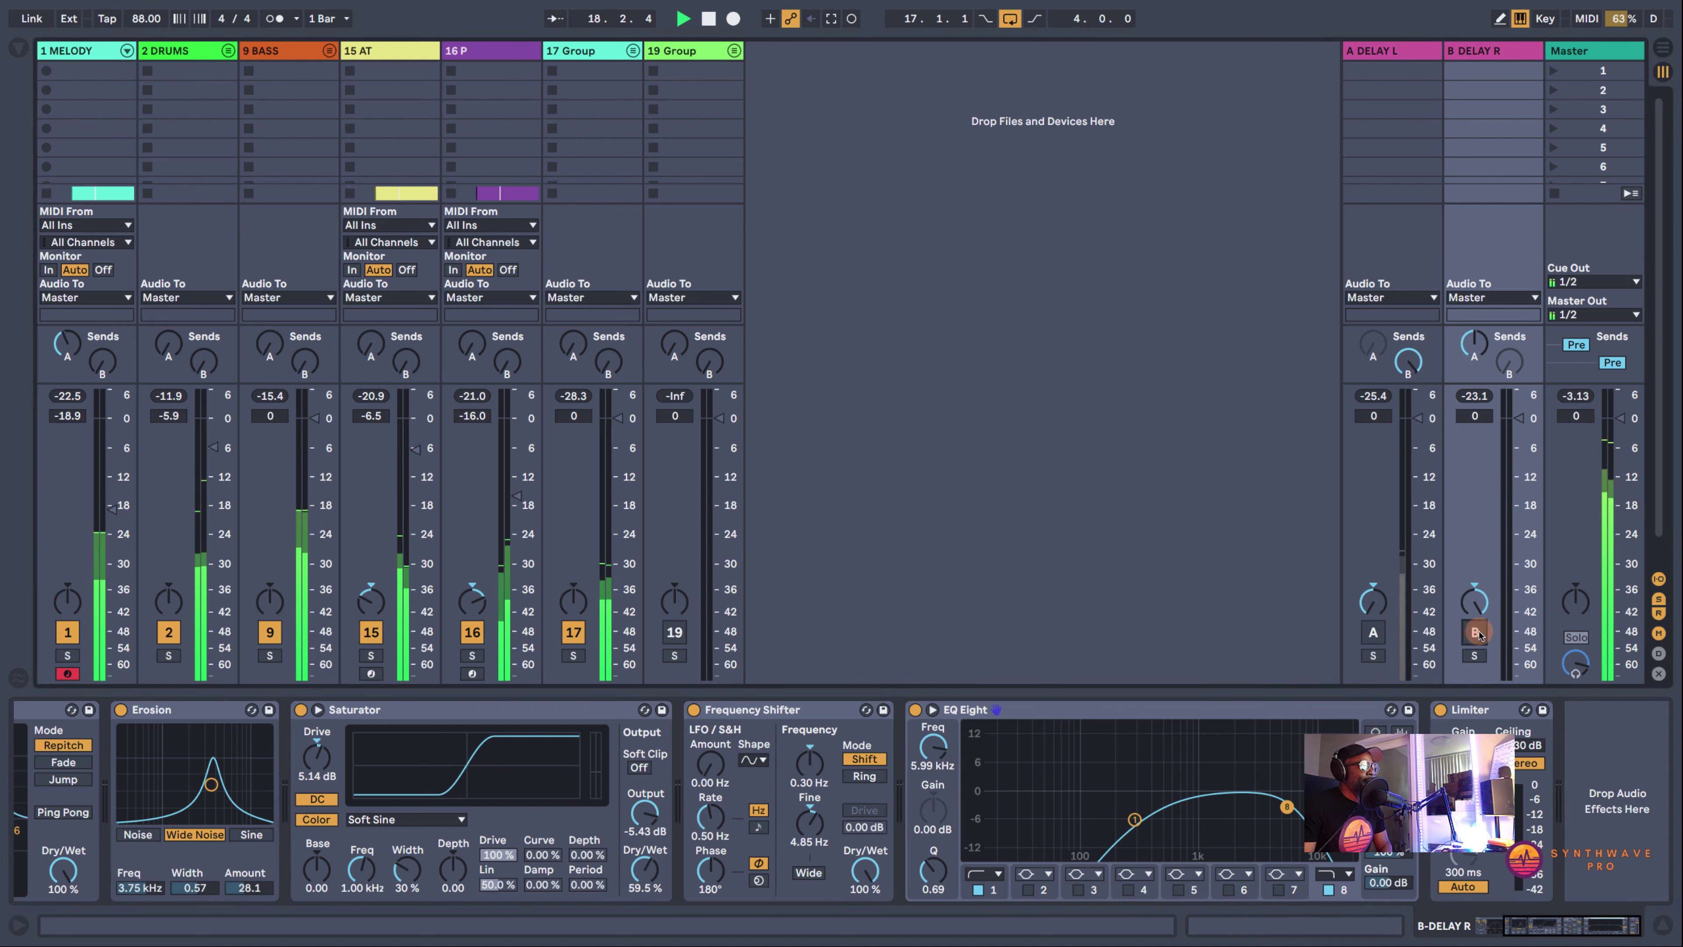
click(1477, 634)
click(1372, 633)
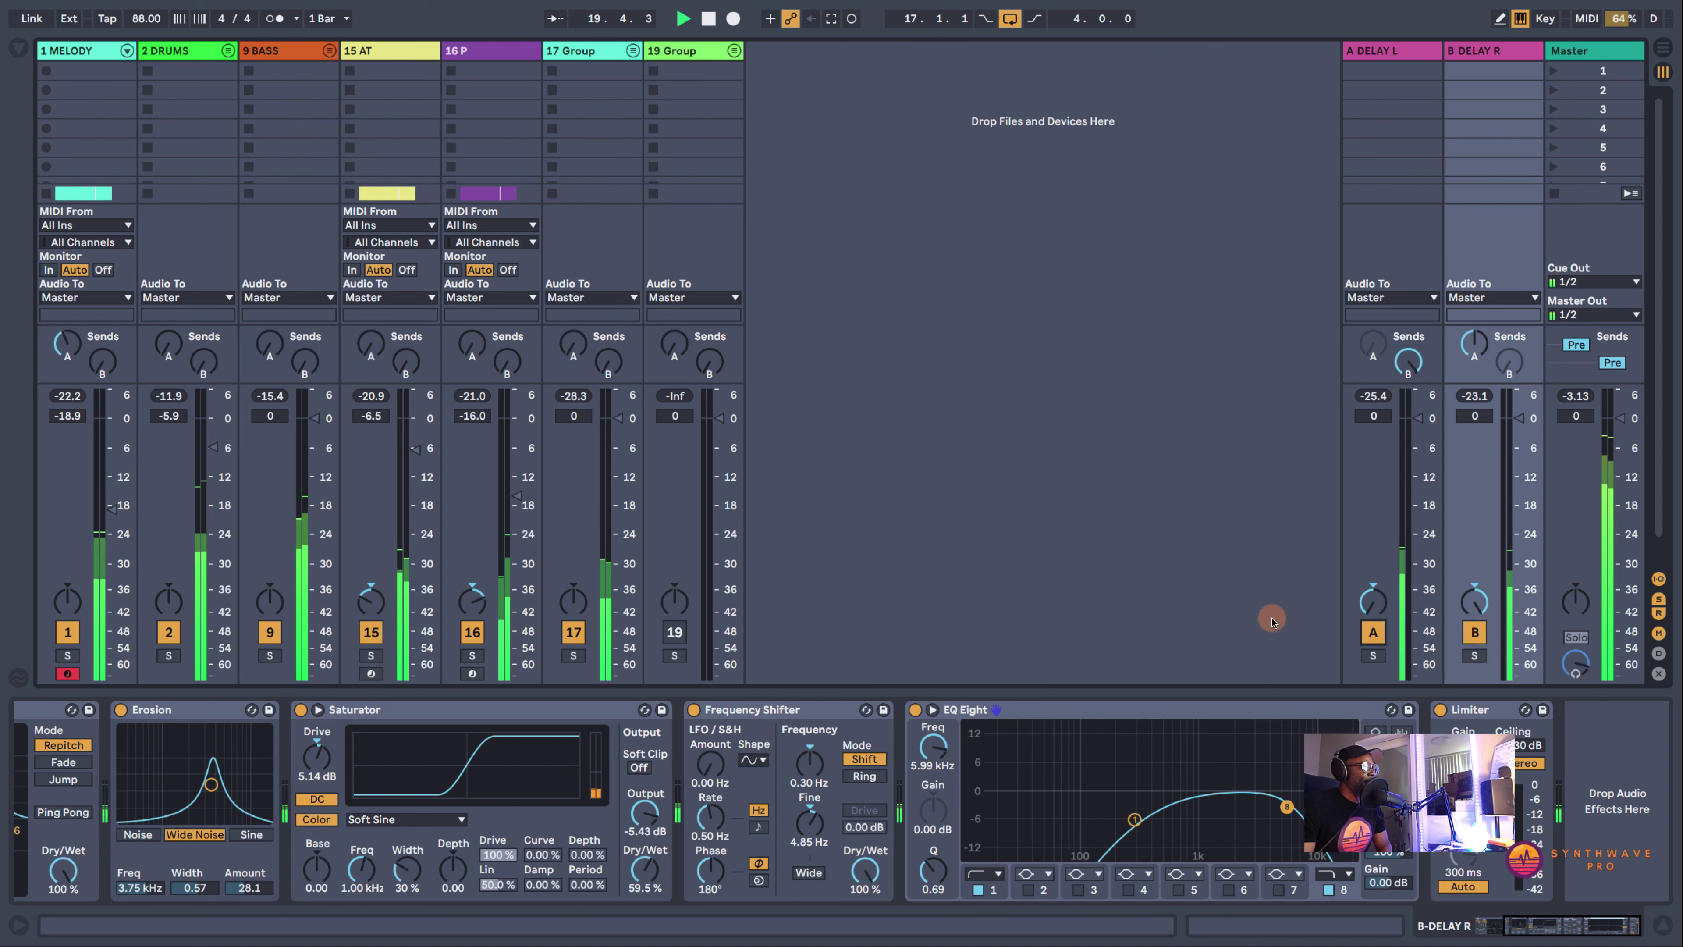
click(1373, 632)
click(1474, 633)
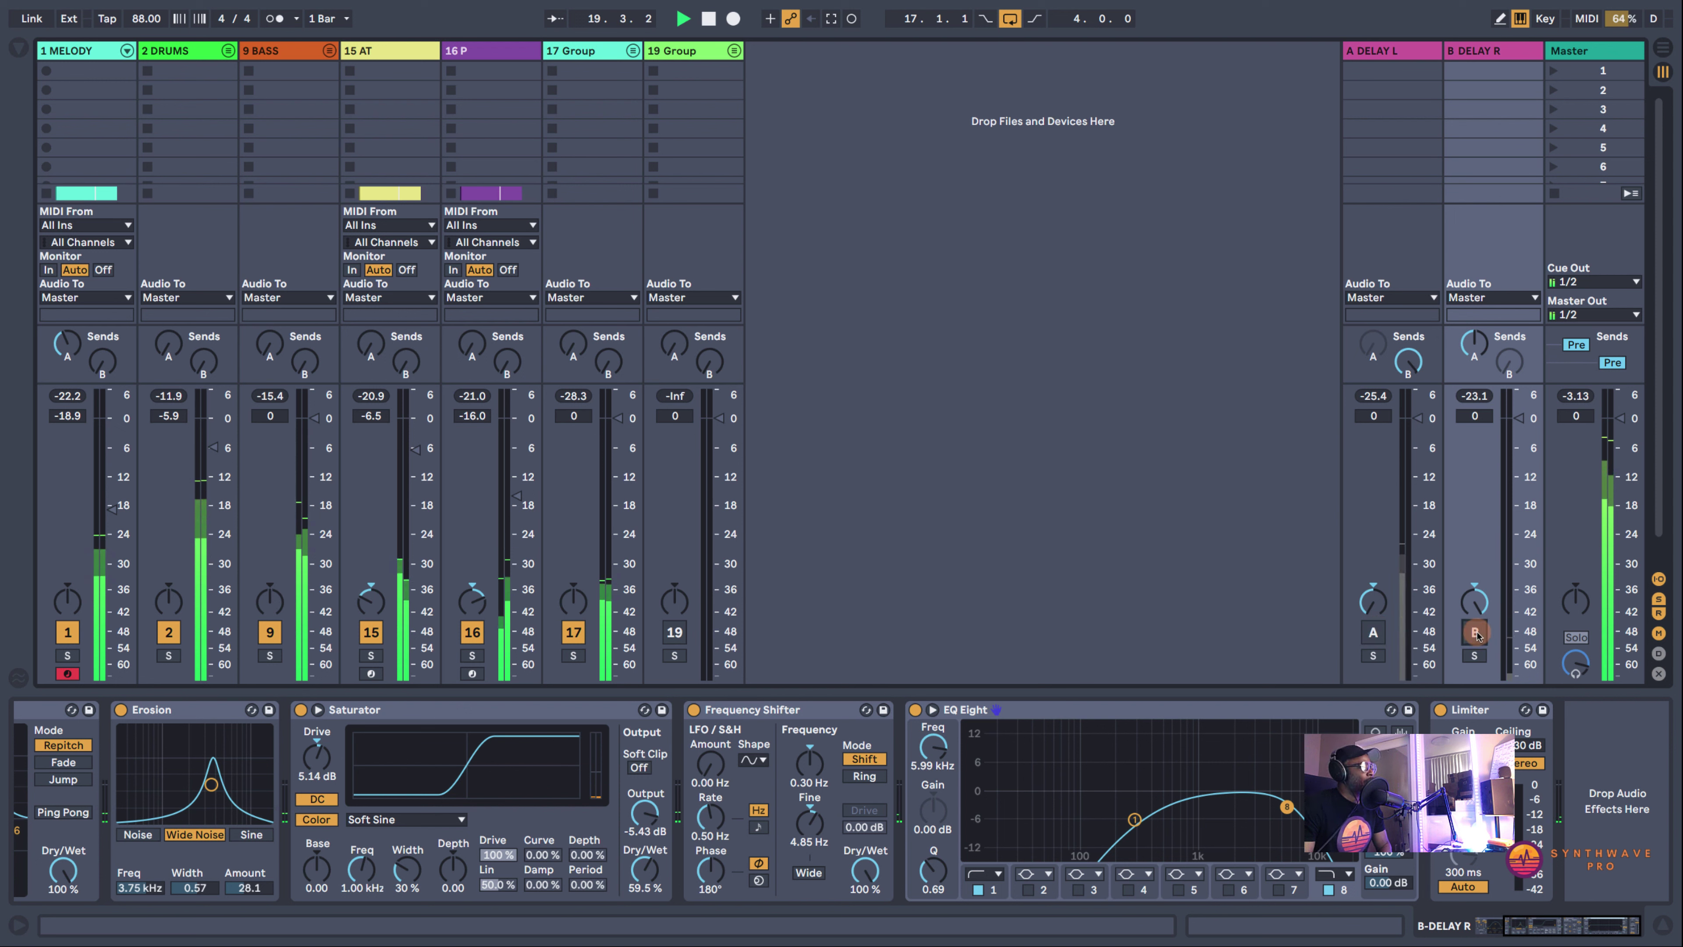
click(1374, 632)
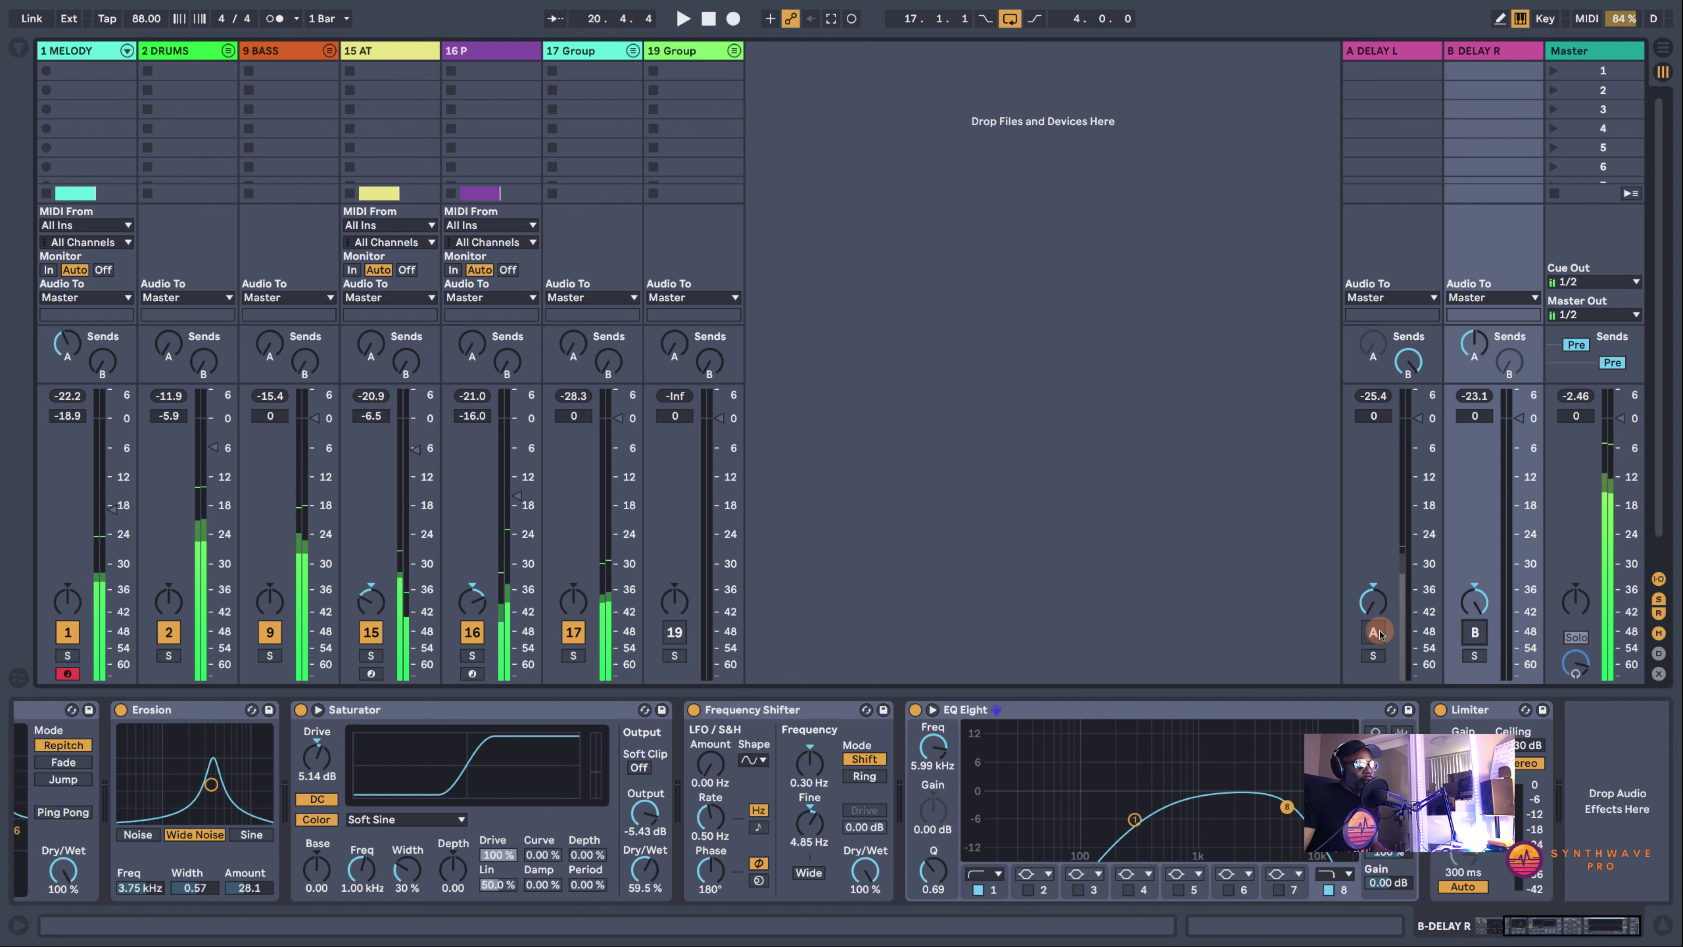
click(1374, 632)
click(1477, 633)
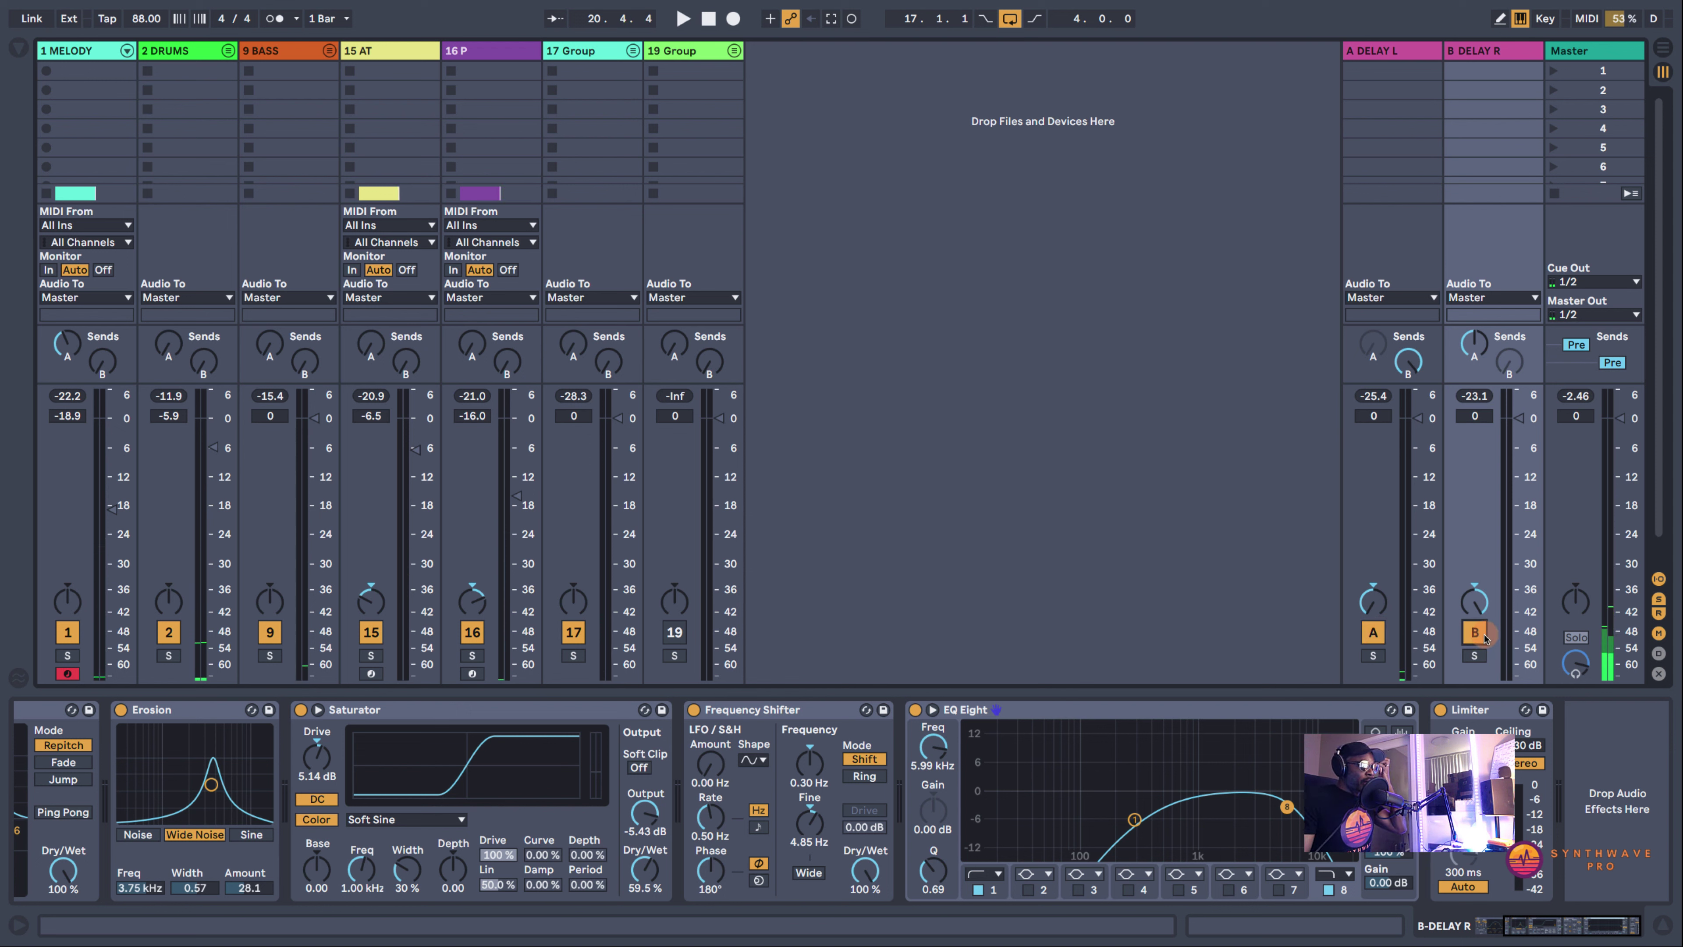
Narrow the delay panning by setting DELAY L to 29L and DELAY R to 27R
click(1384, 614)
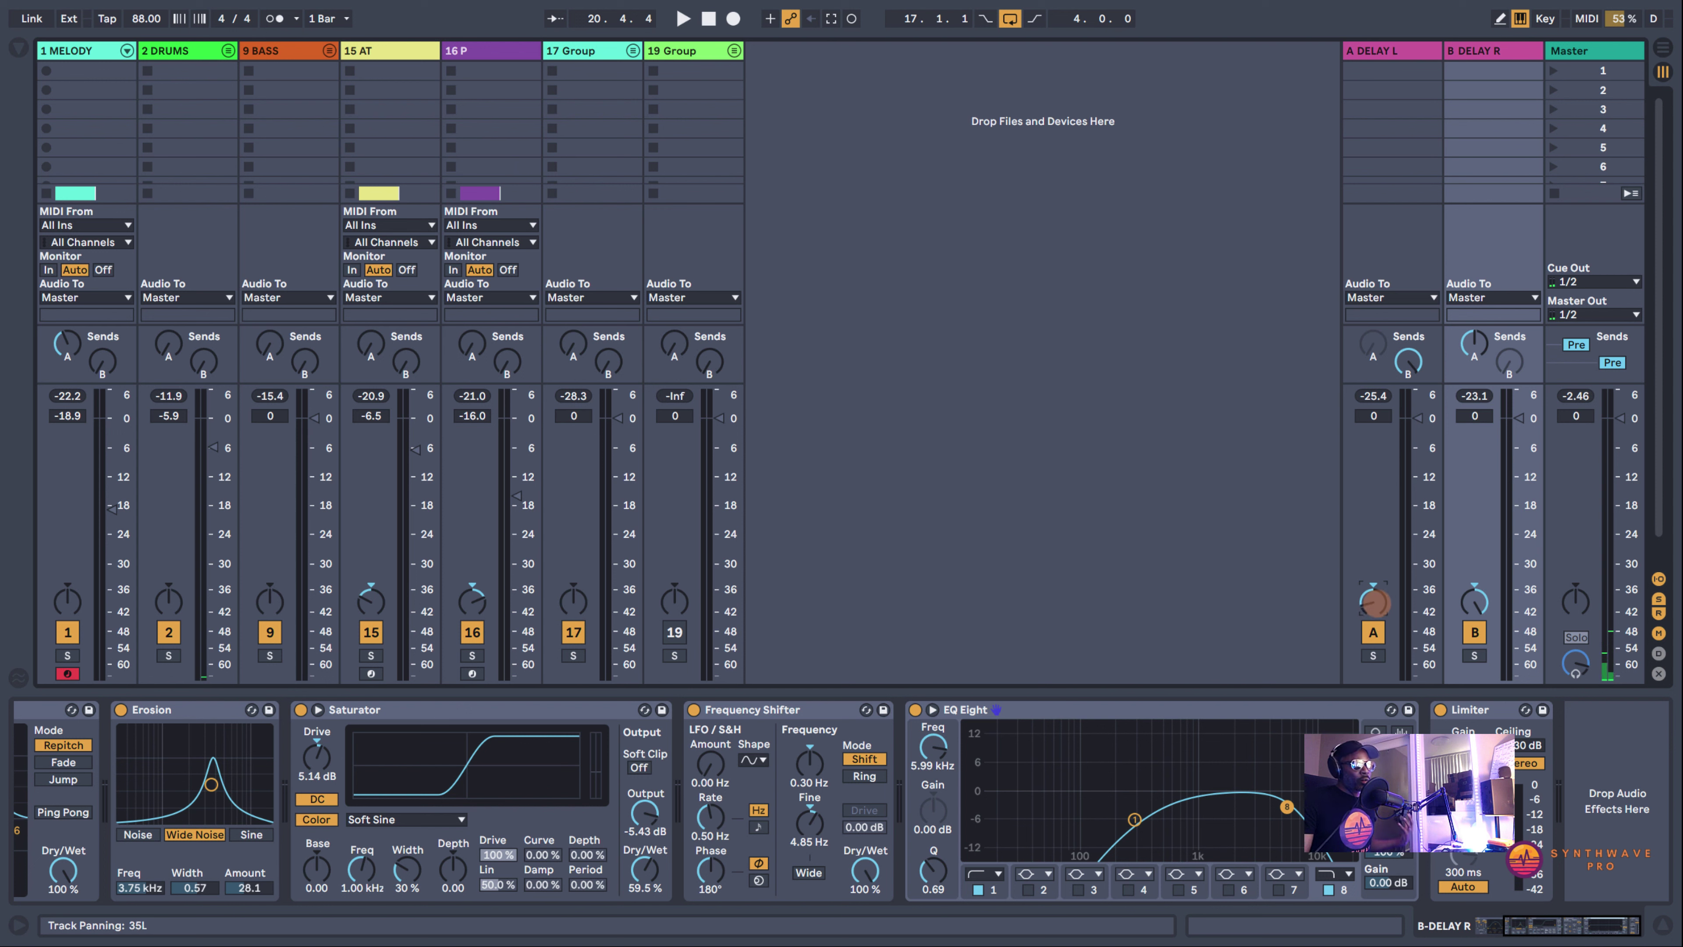
click(1474, 601)
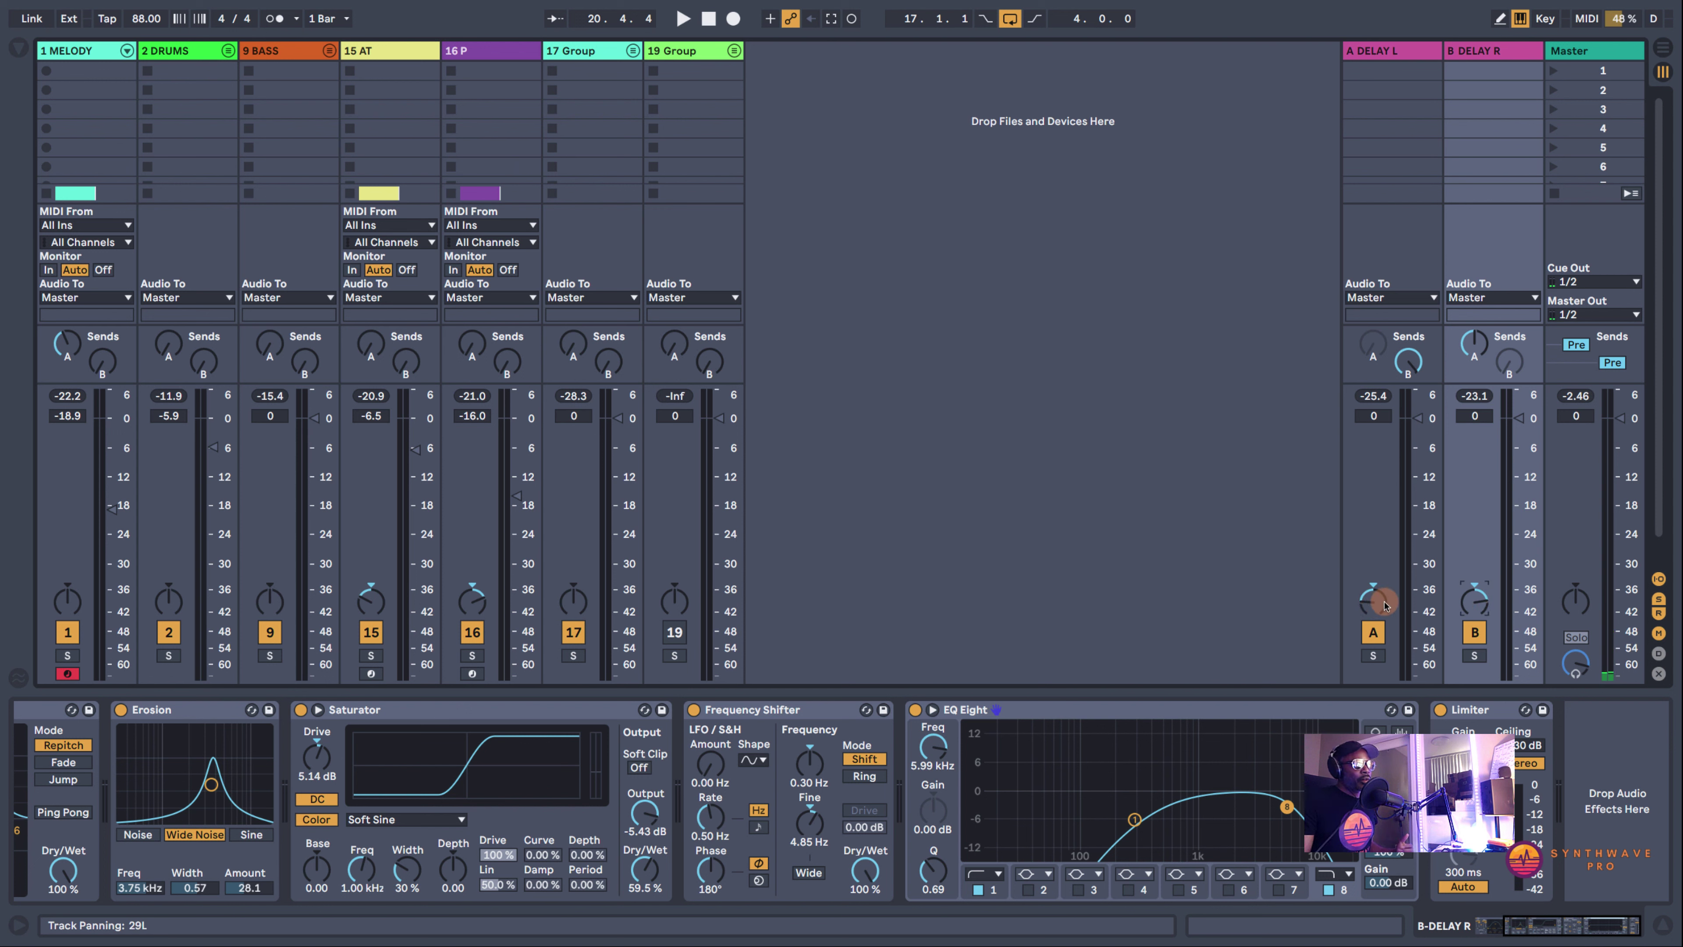
click(1473, 602)
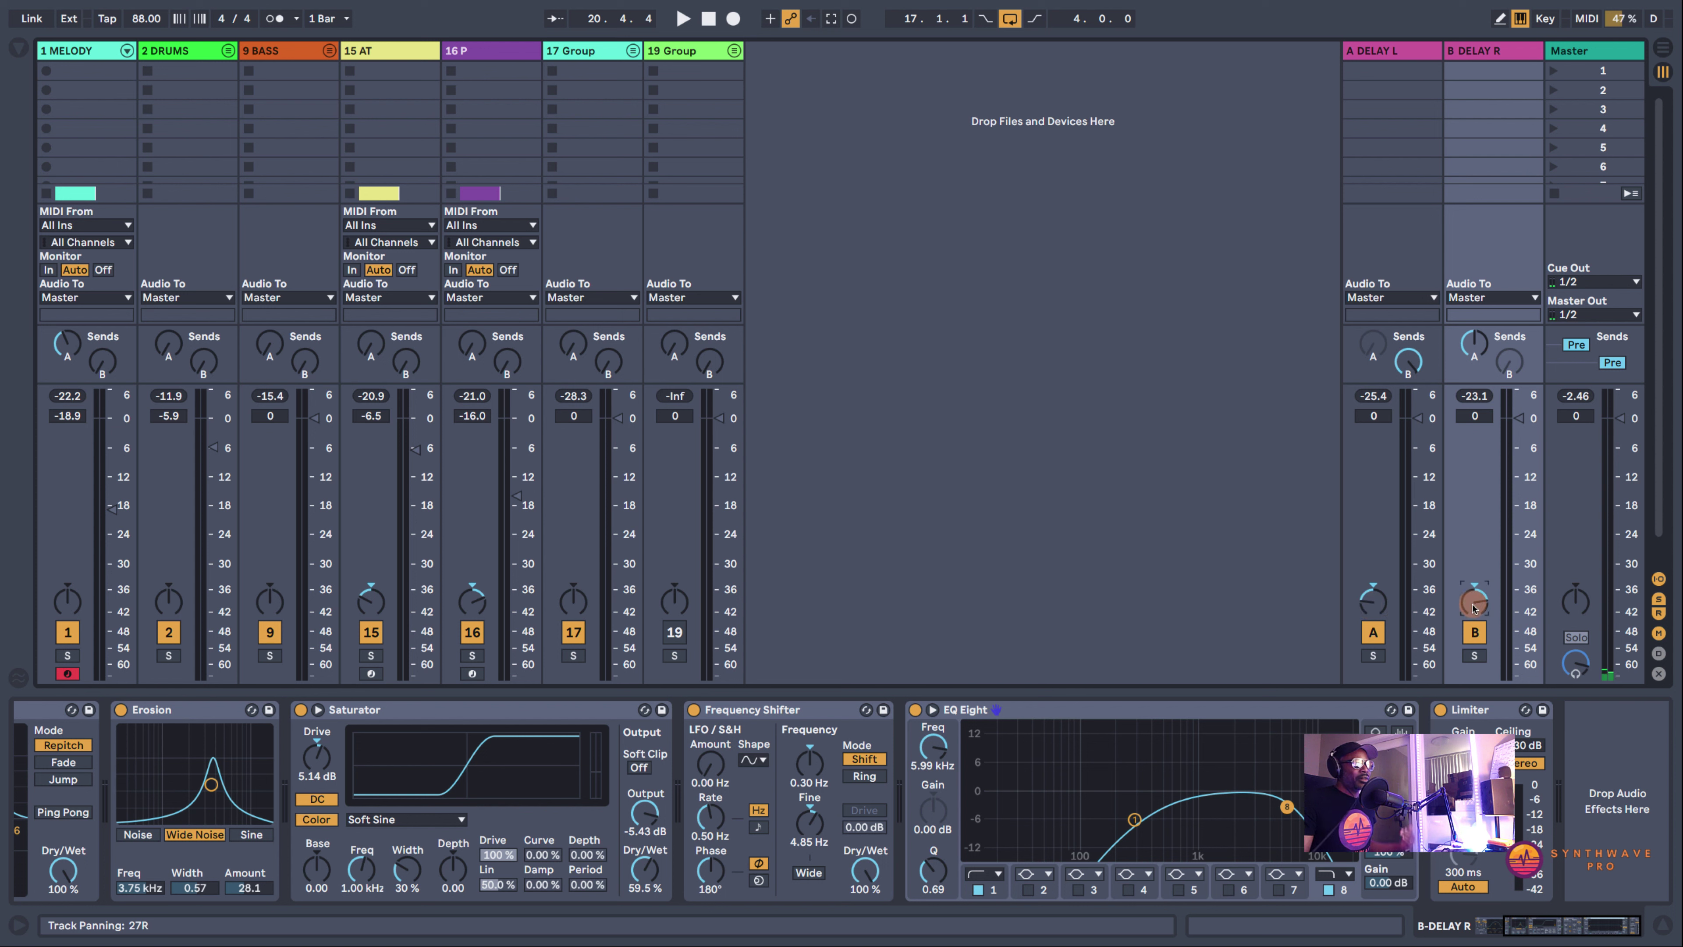
click(801, 163)
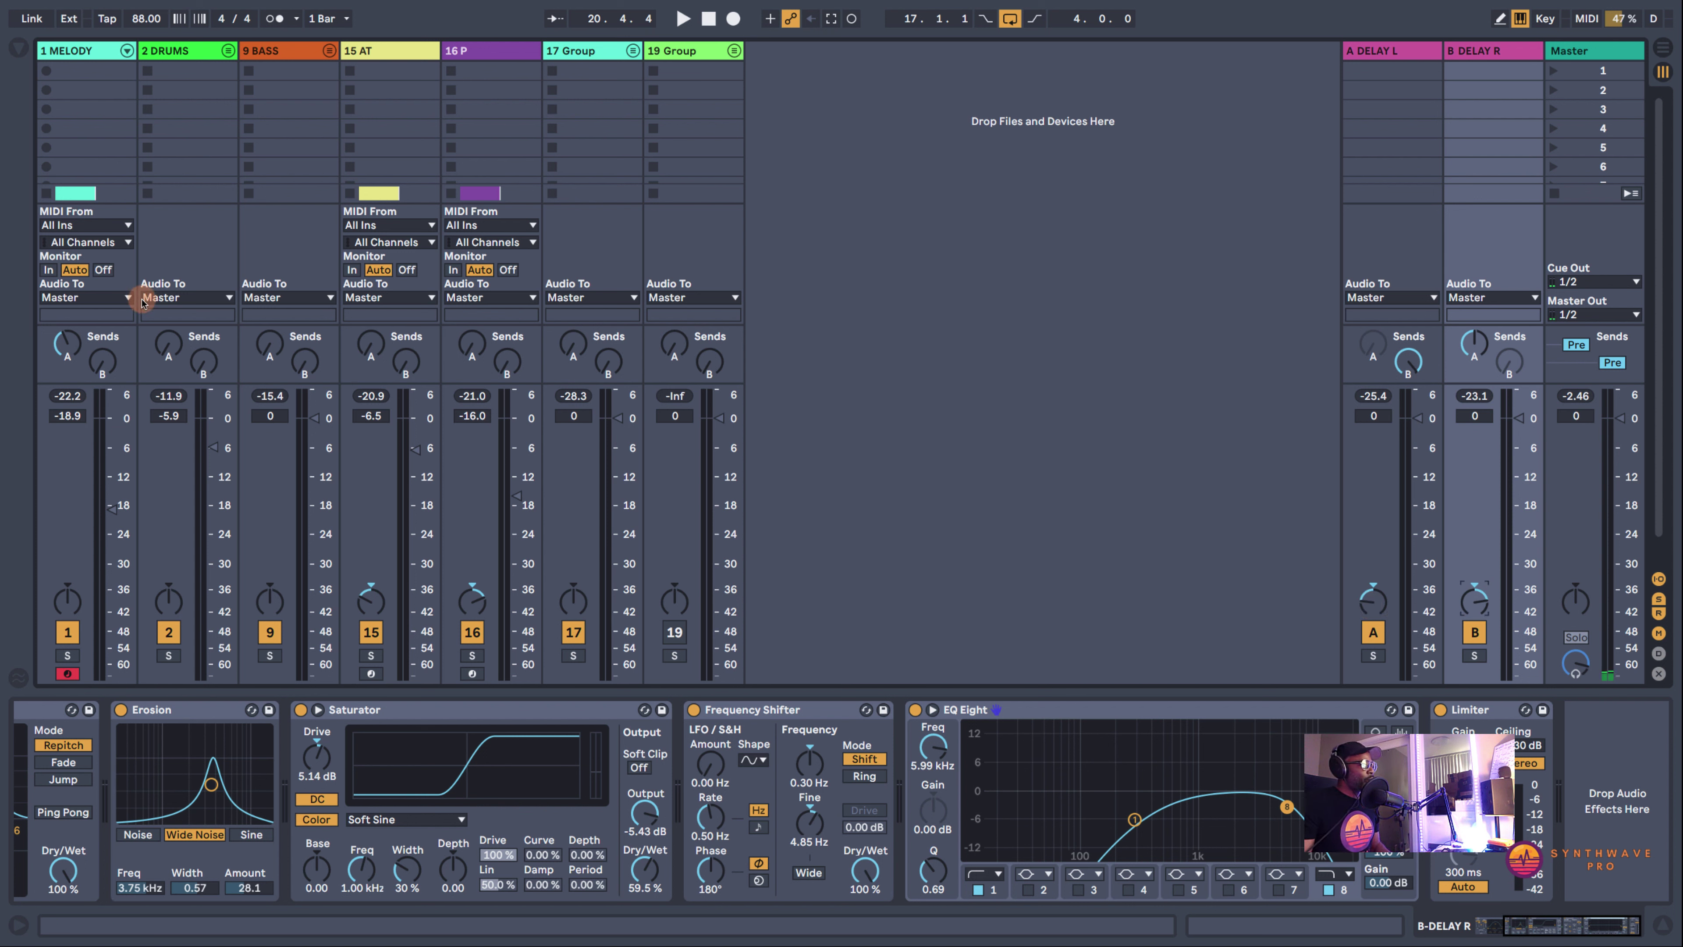
Adjust the MELODY track's send to DELAY L to -25.3 dB during playback
click(77, 338)
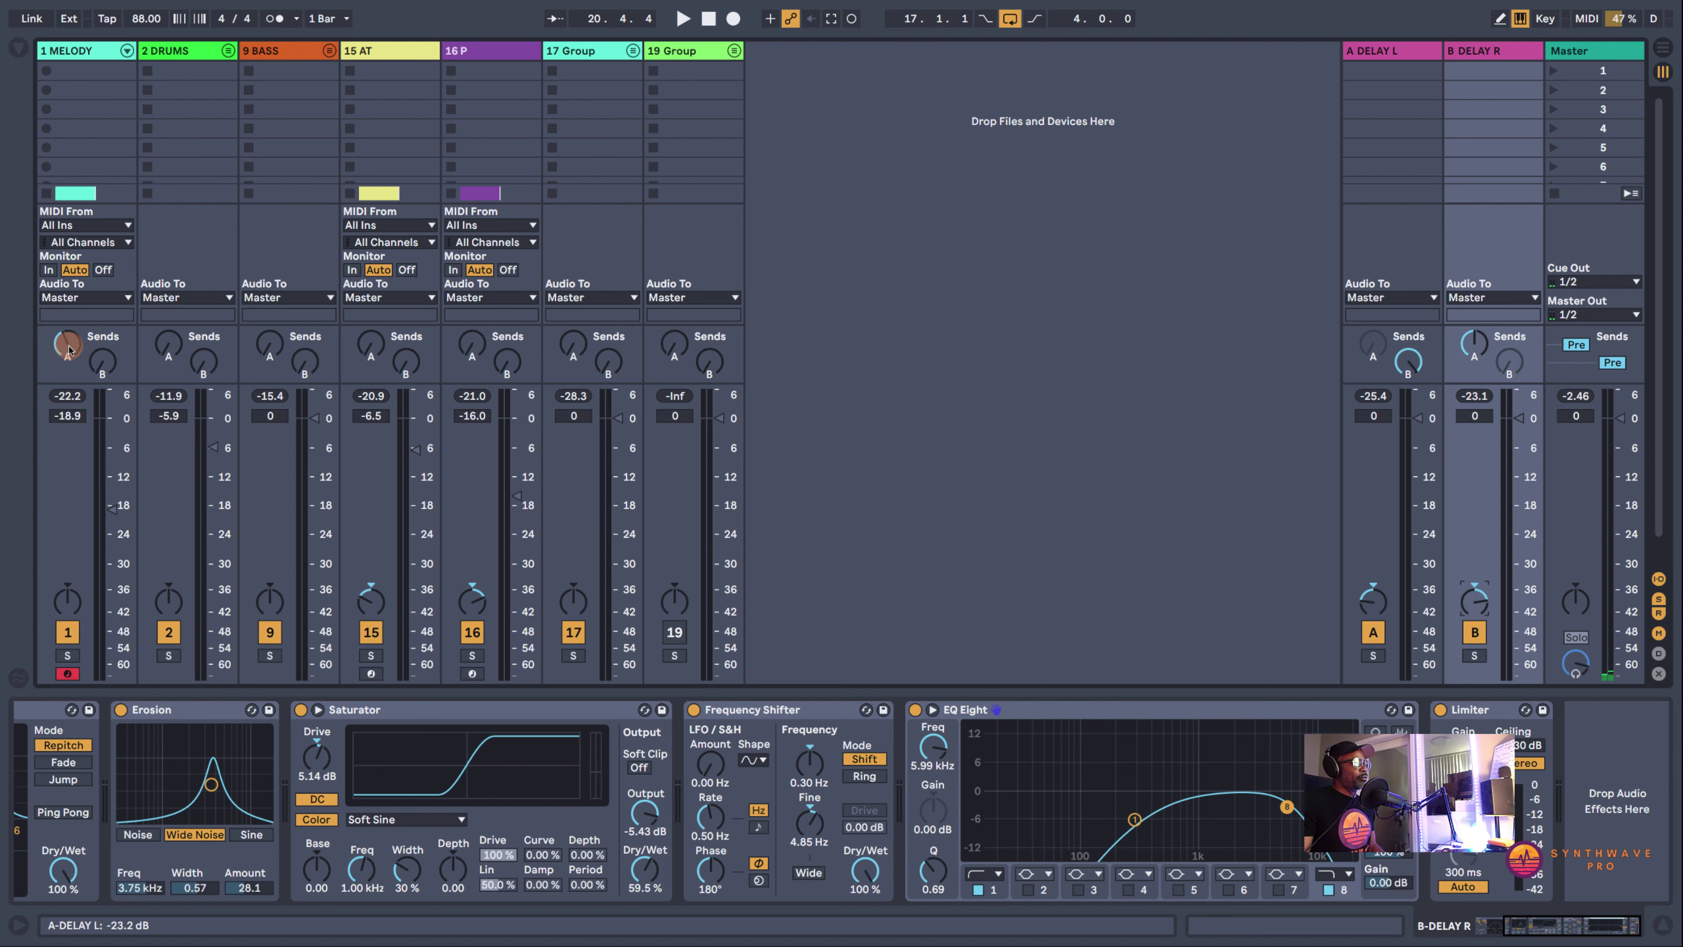
key(space)
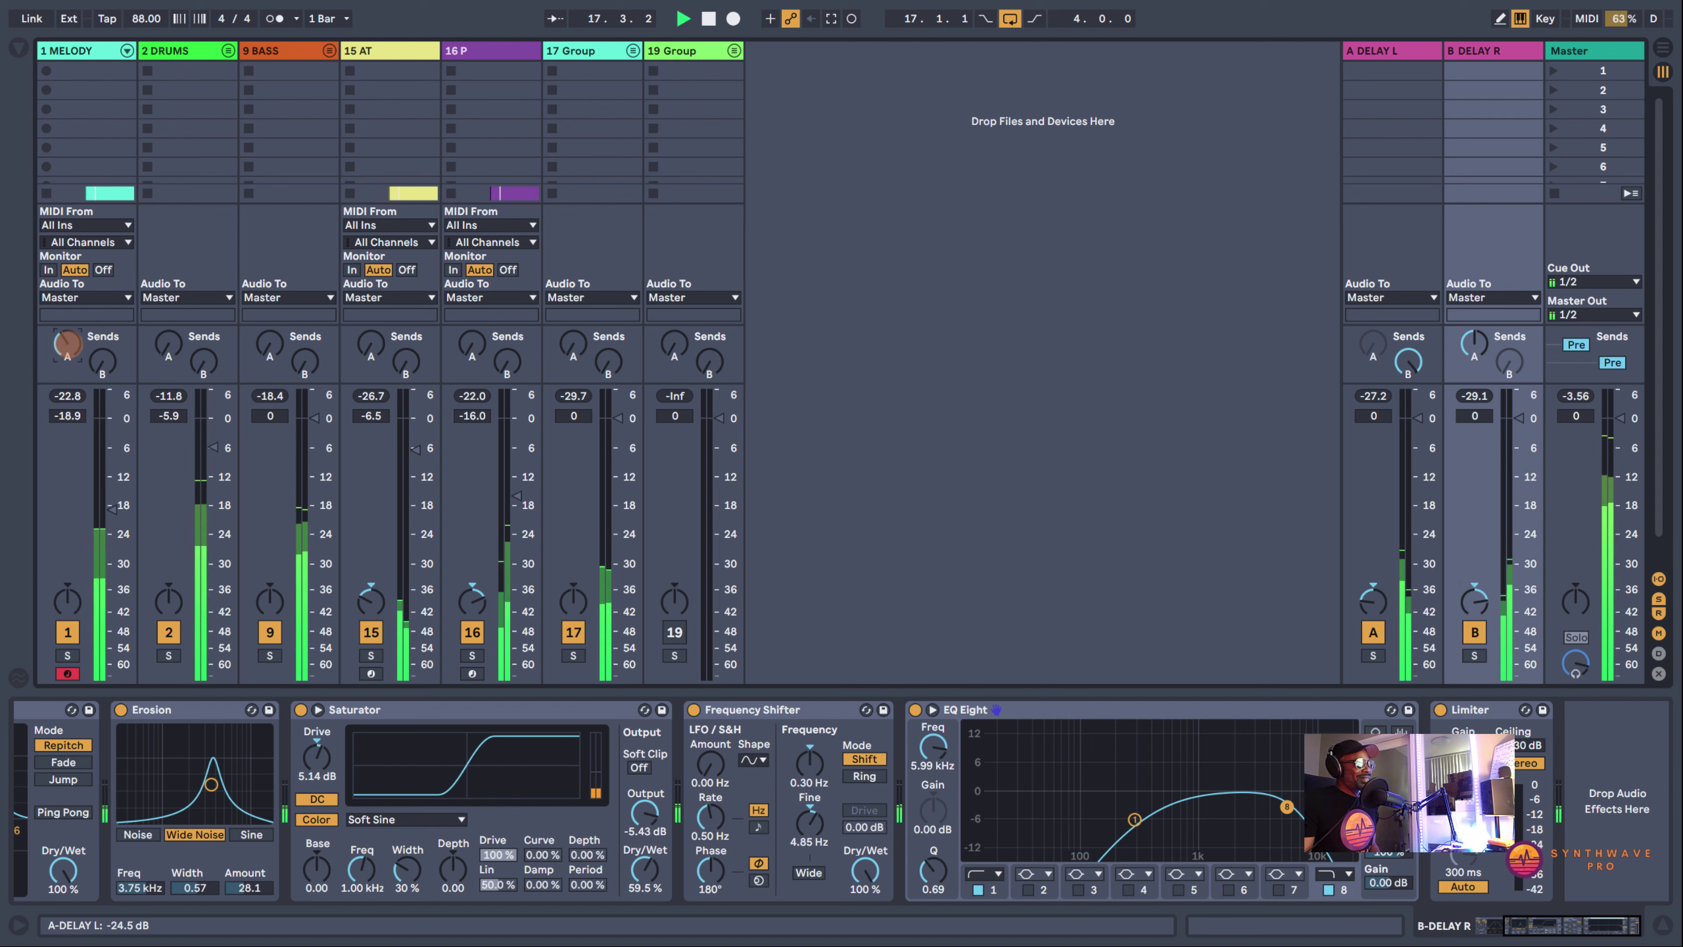
drag(67, 342, 67, 345)
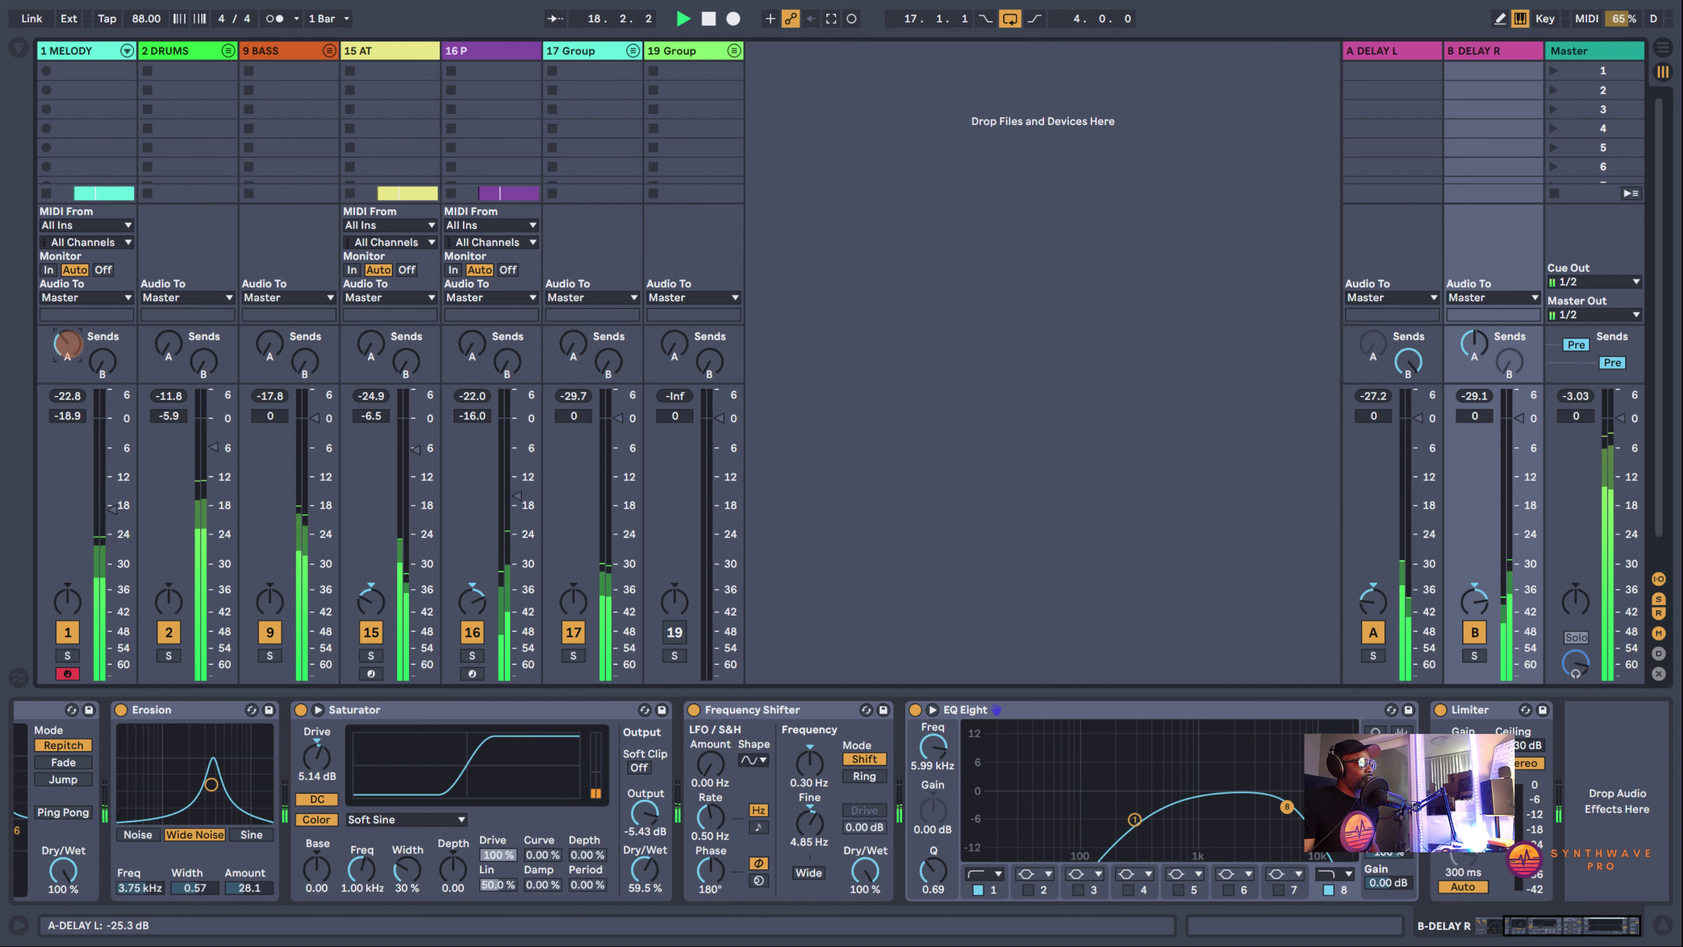